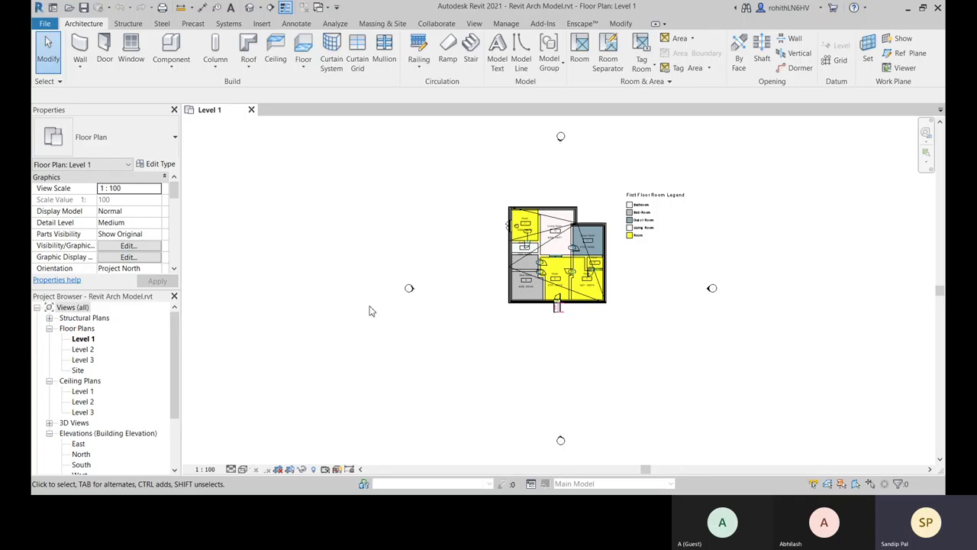
Select Sheets (all) in the Project Browser, dismiss its context menu, and bring up the View ribbon
scroll(591, 350, "down", 2)
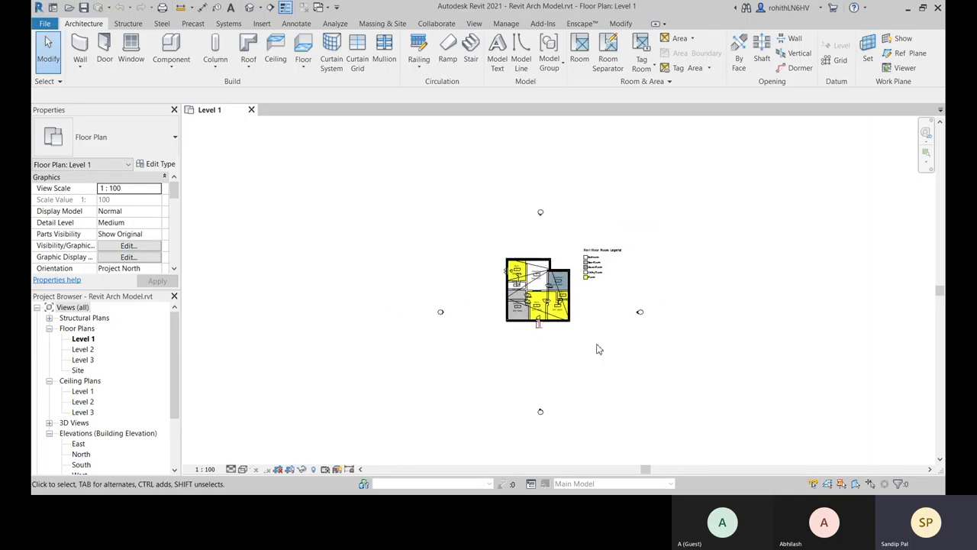
scroll(88, 416, "down", 1)
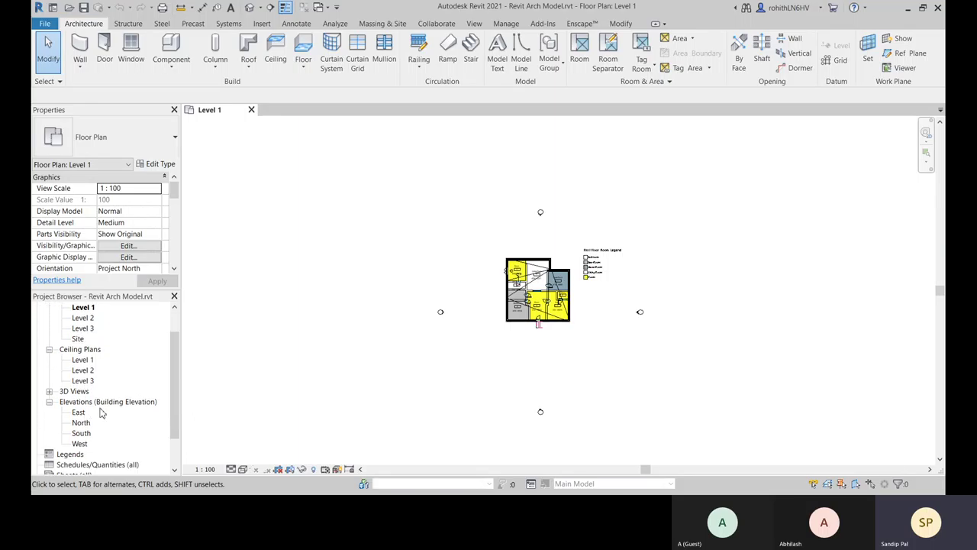
scroll(104, 412, "down", 1)
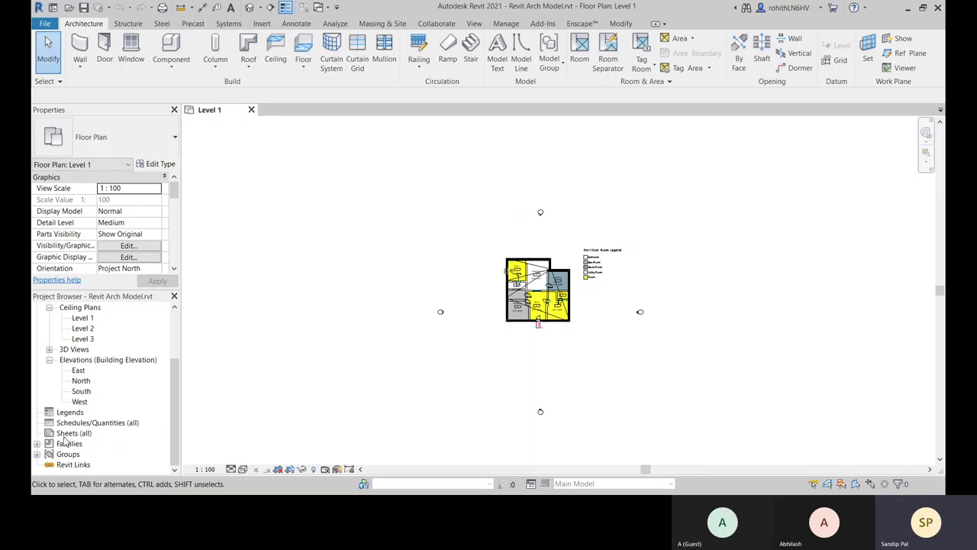
left_click(65, 437)
right_click(65, 437)
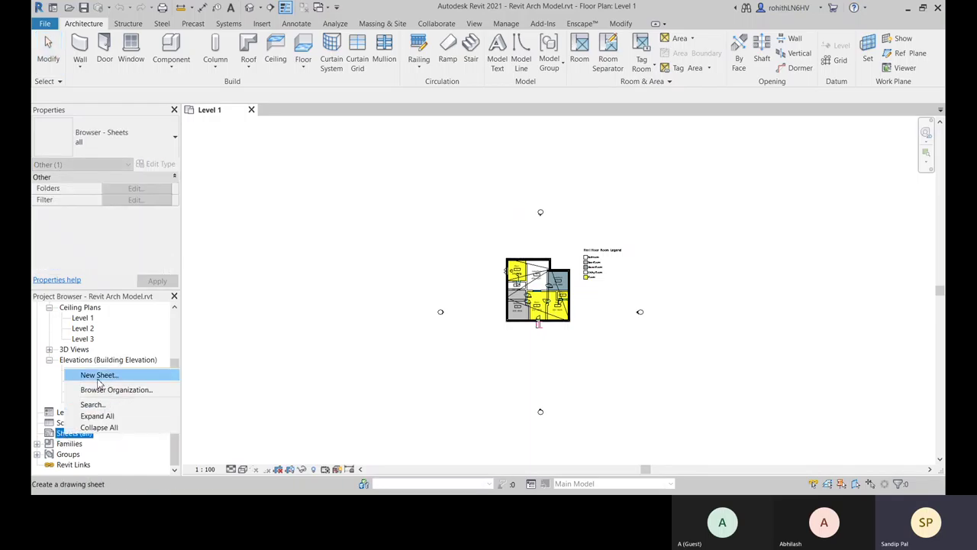
left_click(277, 329)
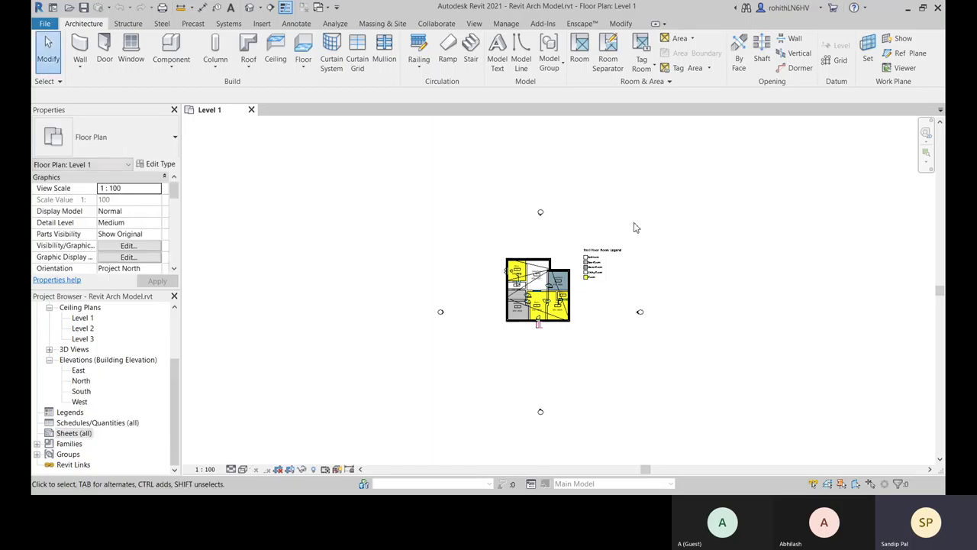
left_click(475, 24)
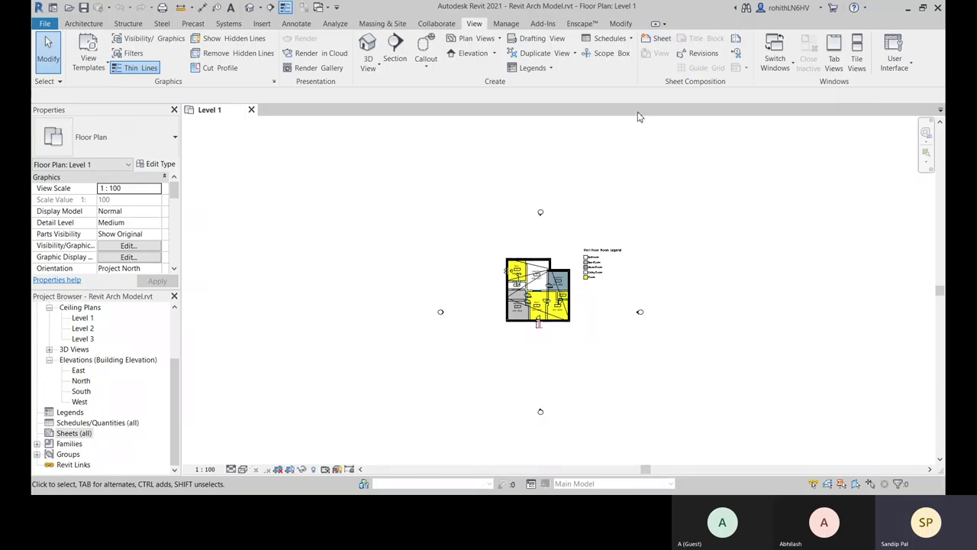
Start a new sheet and browse to the Libraries folder to load a title block family
left_click(657, 39)
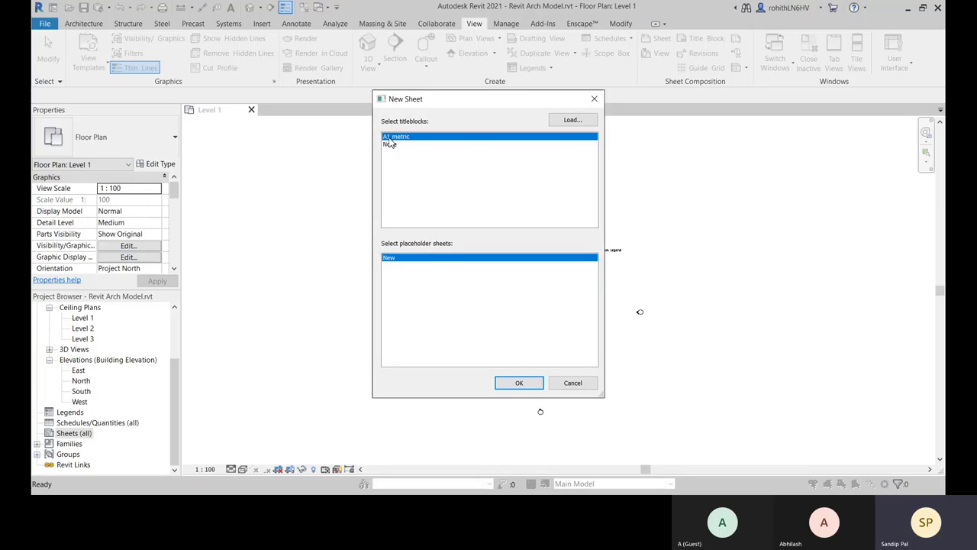
left_click(558, 125)
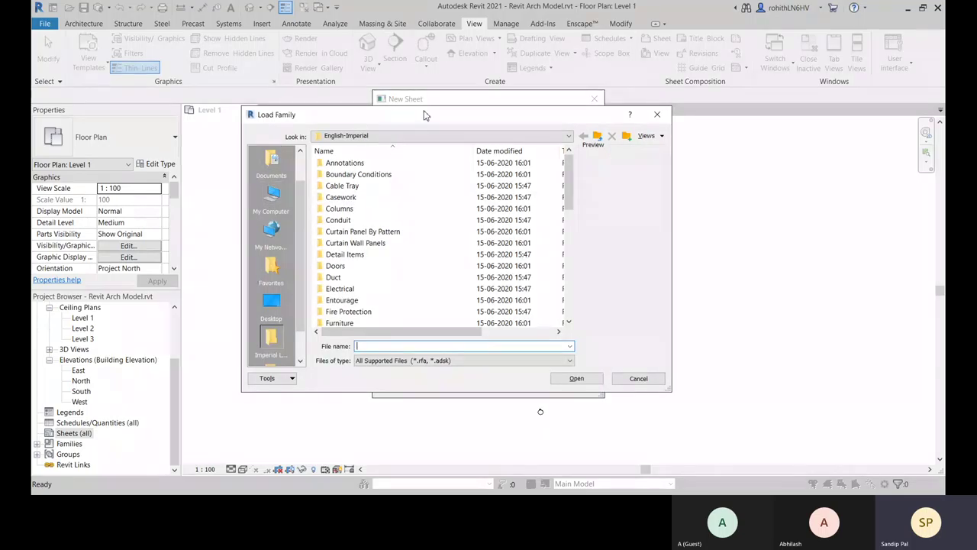
left_click_drag(426, 115, 370, 105)
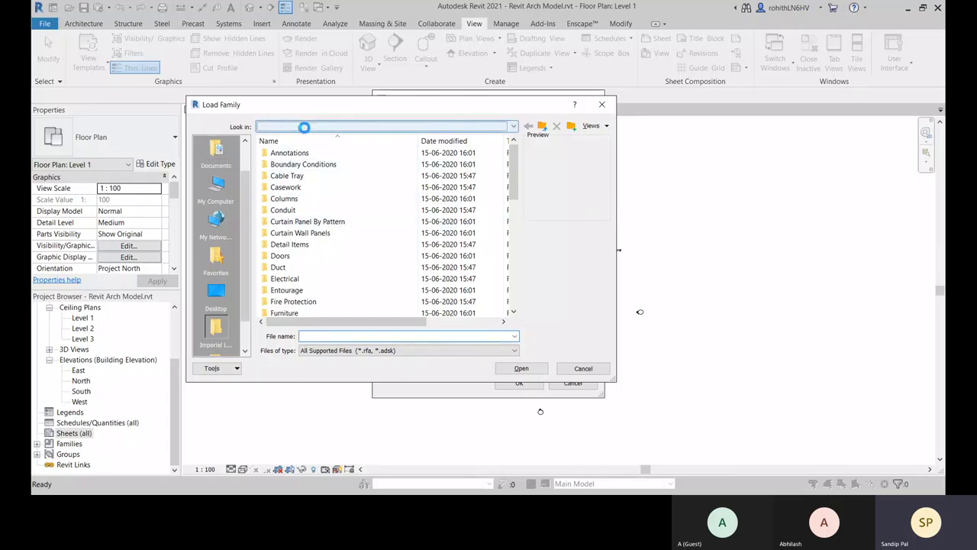
left_click(303, 127)
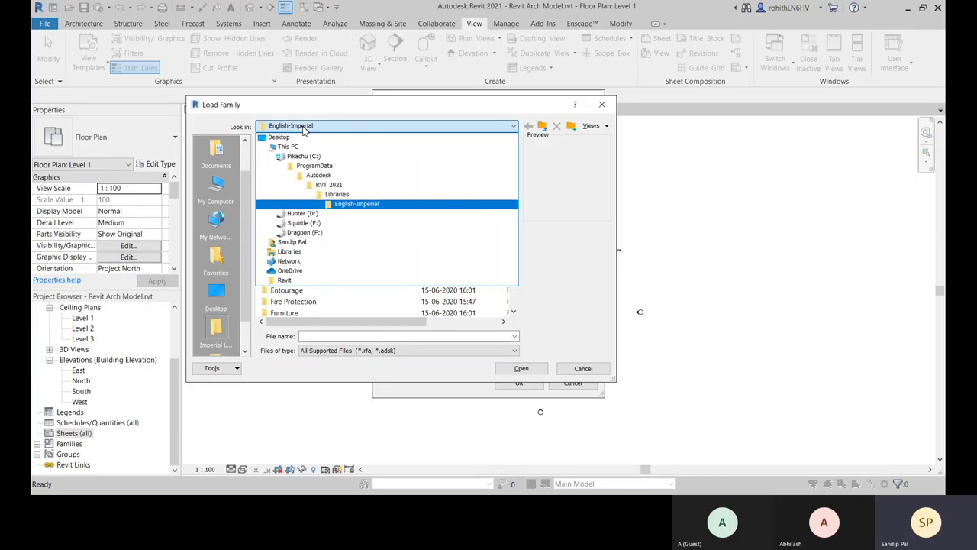
left_click(344, 196)
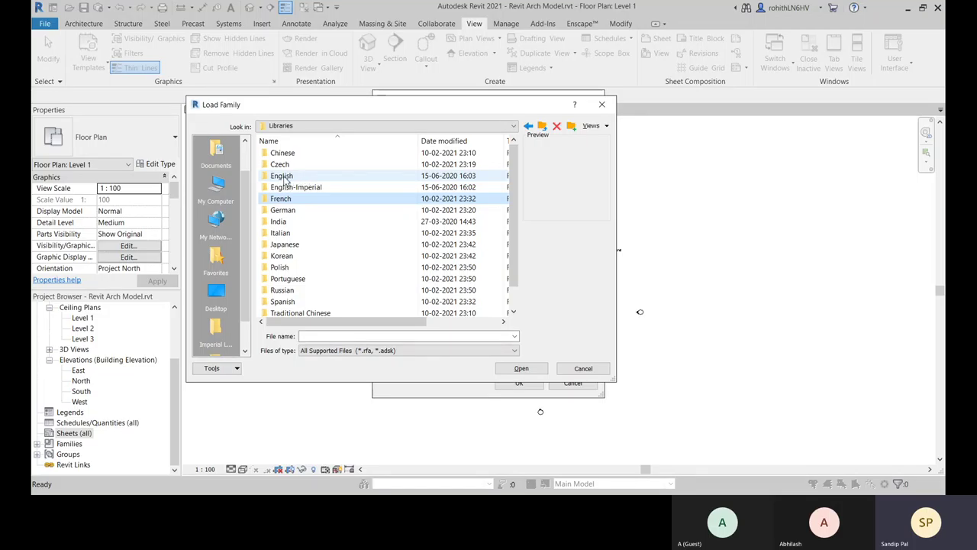
Look through the English library's Annotations folder, then return to English and scroll its categories
double_click(283, 177)
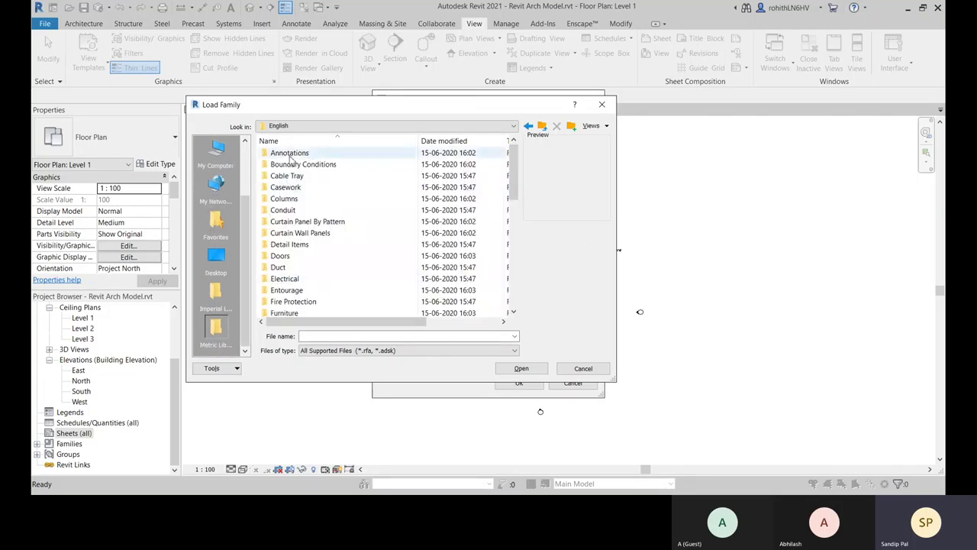
double_click(289, 154)
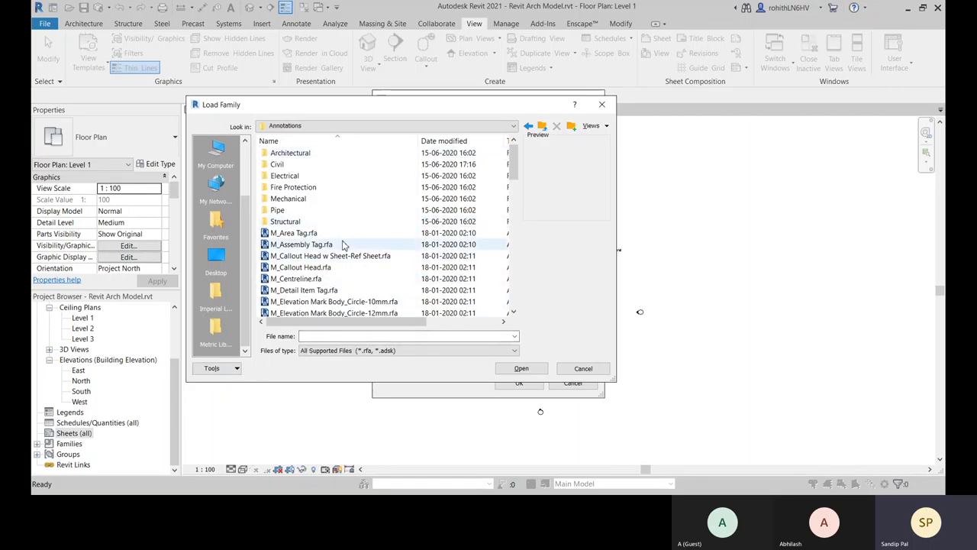
scroll(359, 246, "down", 3)
scroll(332, 248, "up", 3)
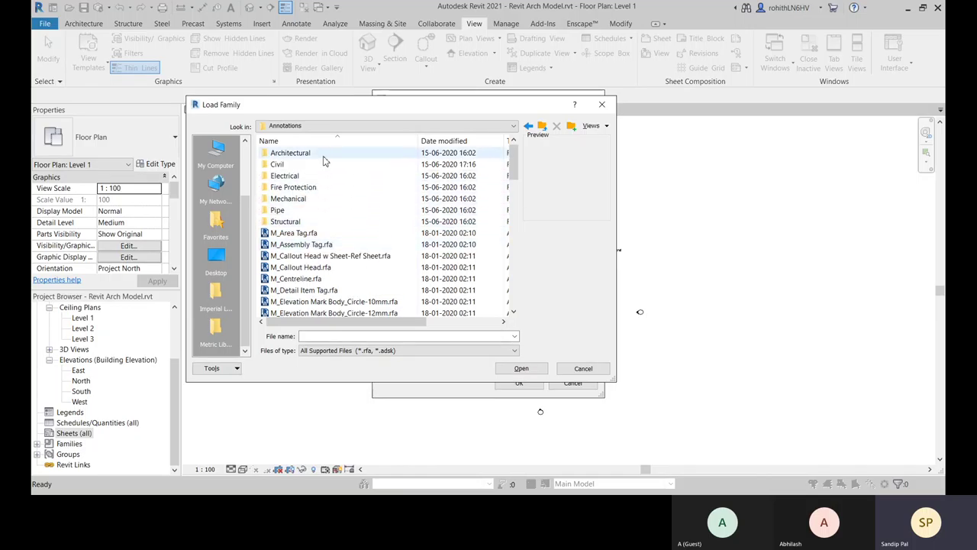
scroll(337, 193, "down", 3)
scroll(337, 193, "down", 3)
scroll(367, 241, "down", 3)
scroll(371, 245, "down", 3)
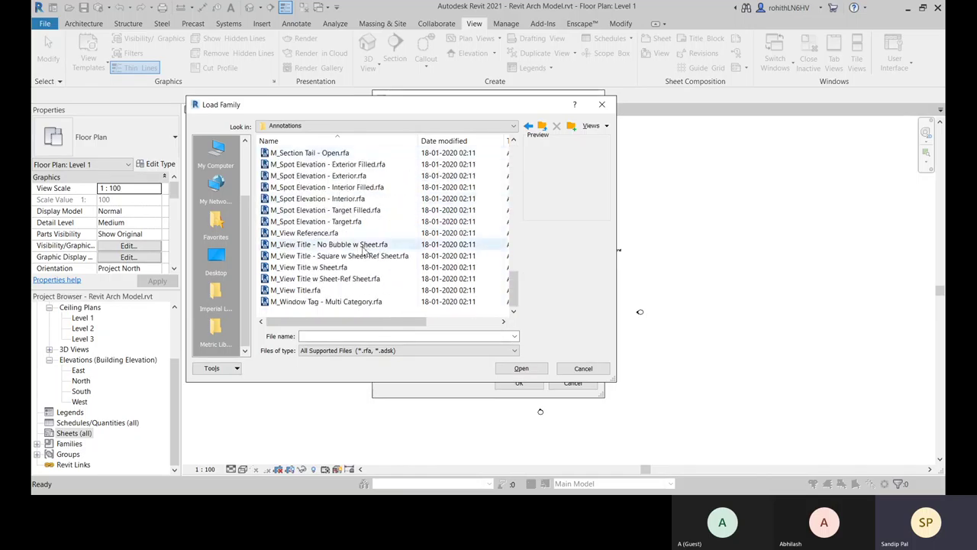
left_click(540, 125)
scroll(360, 249, "down", 4)
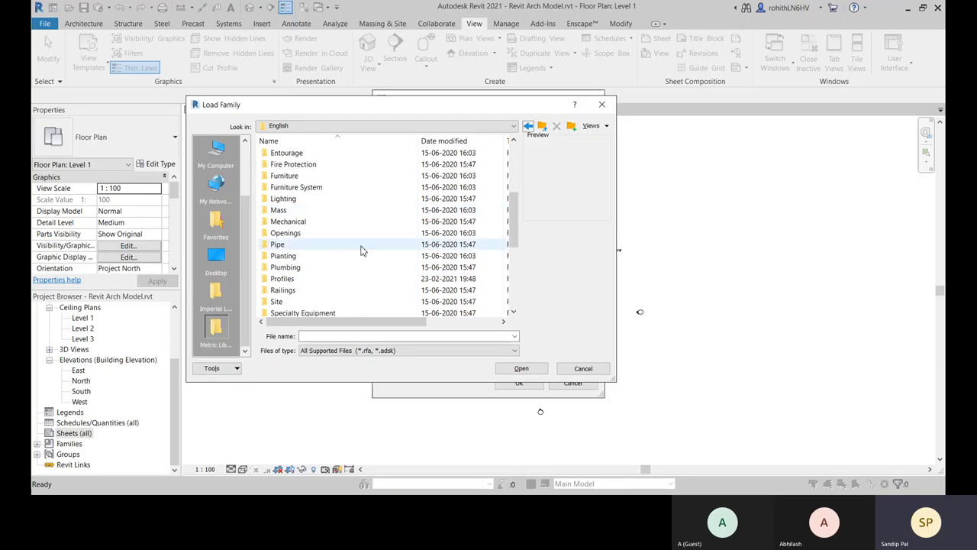
scroll(364, 246, "down", 4)
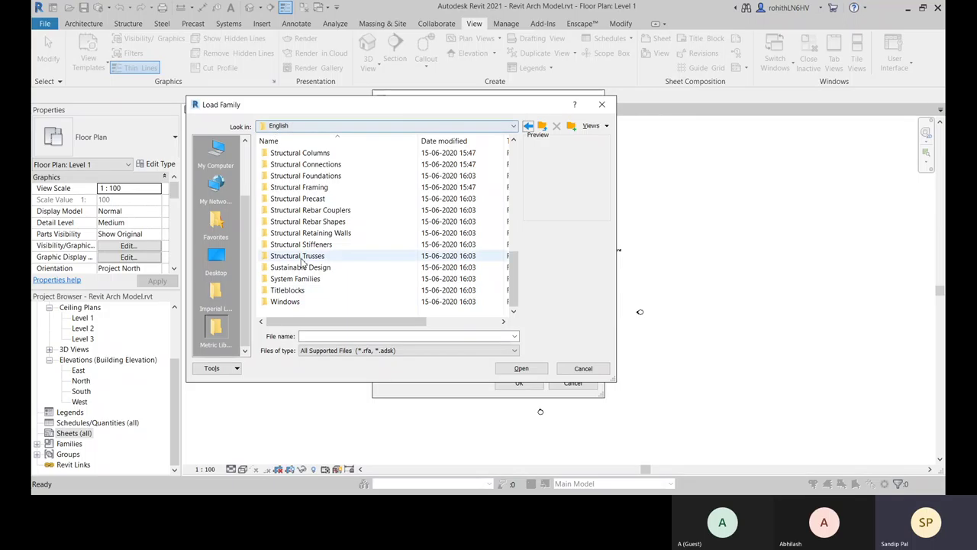
Load A3 metric.rfa from the Titleblocks folder and create sheet A101 with it
double_click(283, 292)
left_click(284, 200)
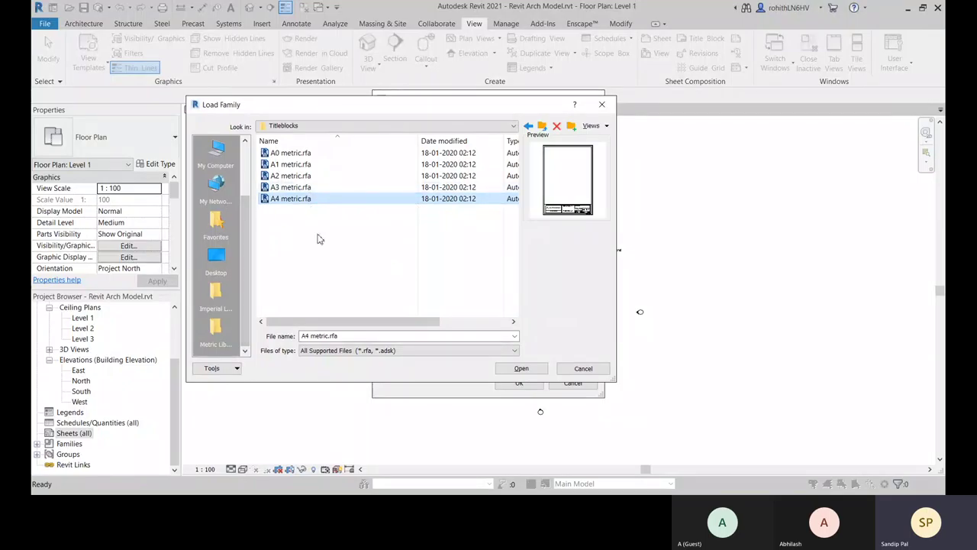
left_click(281, 186)
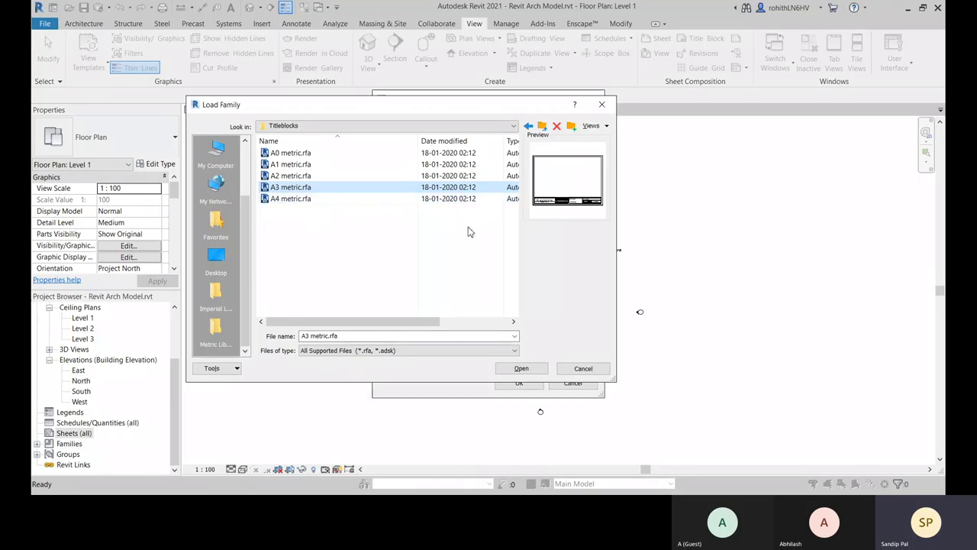
left_click(290, 177)
left_click(288, 188)
left_click(519, 369)
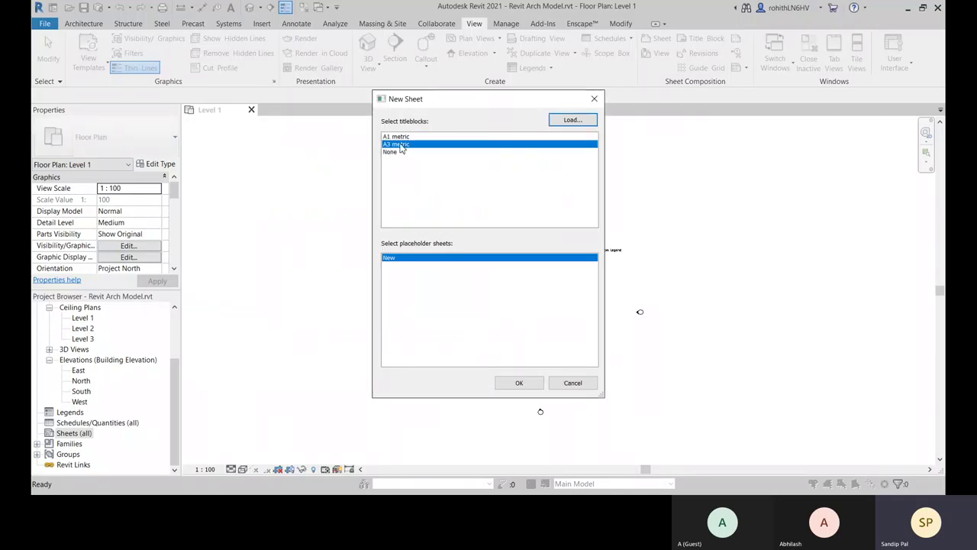
left_click(521, 382)
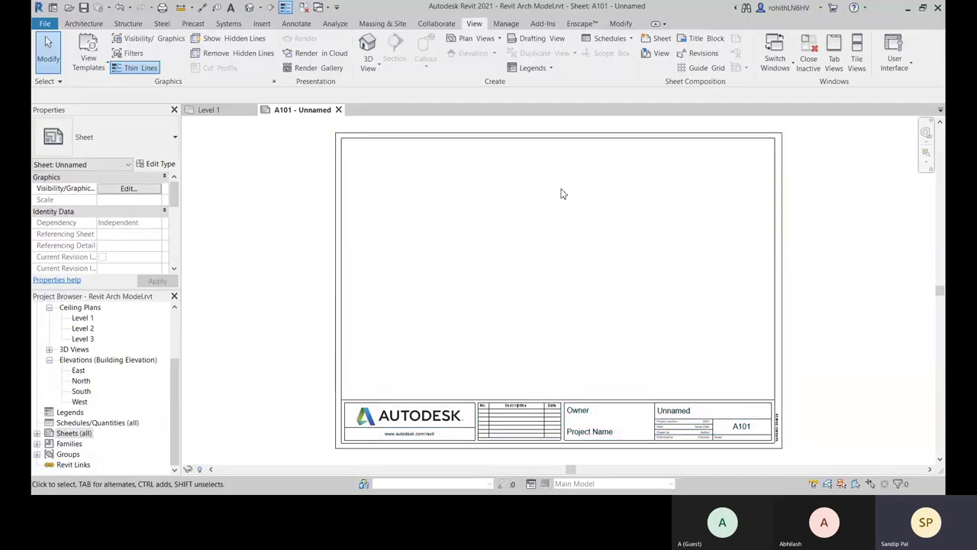
Fit sheet A101 in the view and open the File application menu
scroll(552, 186, "down", 1)
middle_click_drag(600, 231, 580, 242)
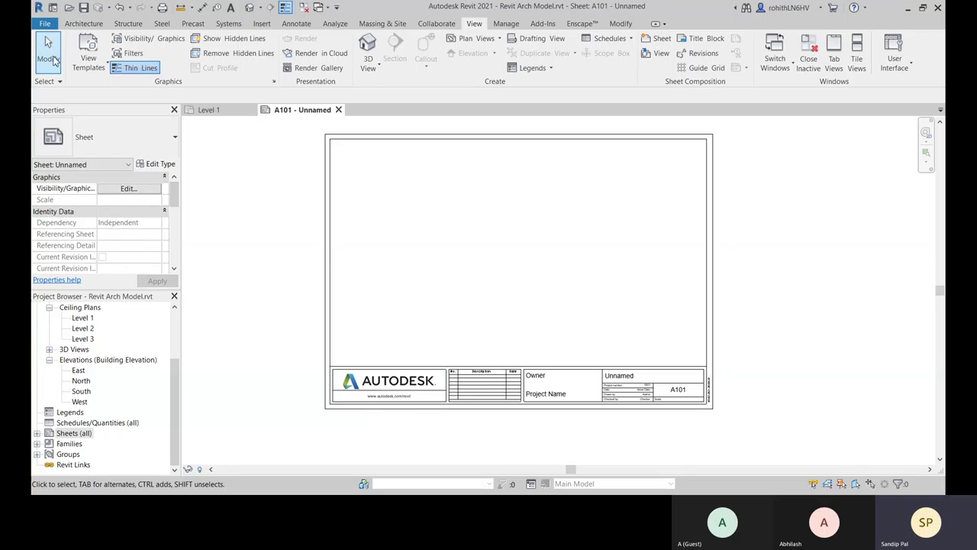
left_click(44, 25)
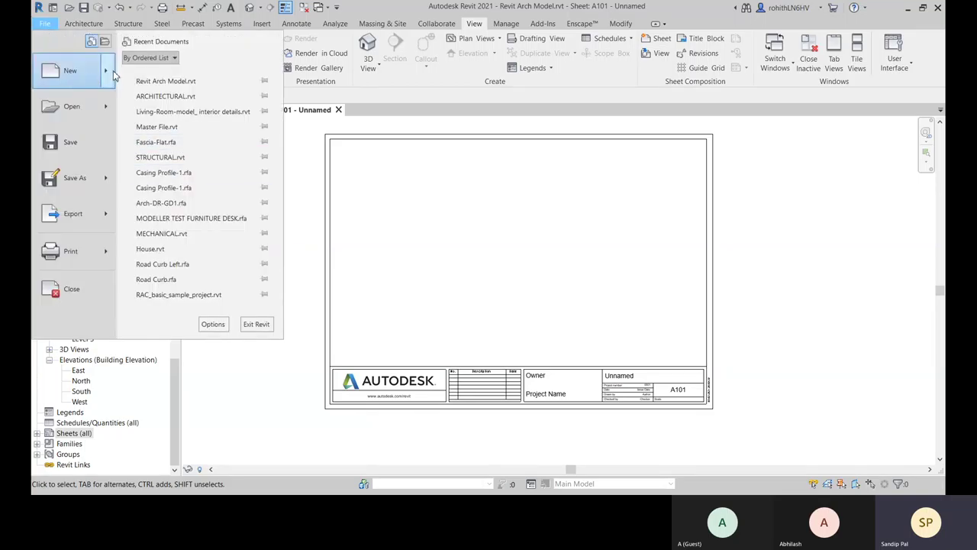
Create a new family from the English Titleblocks template New Size metric.rft
mouse_move(73, 71)
left_click(167, 114)
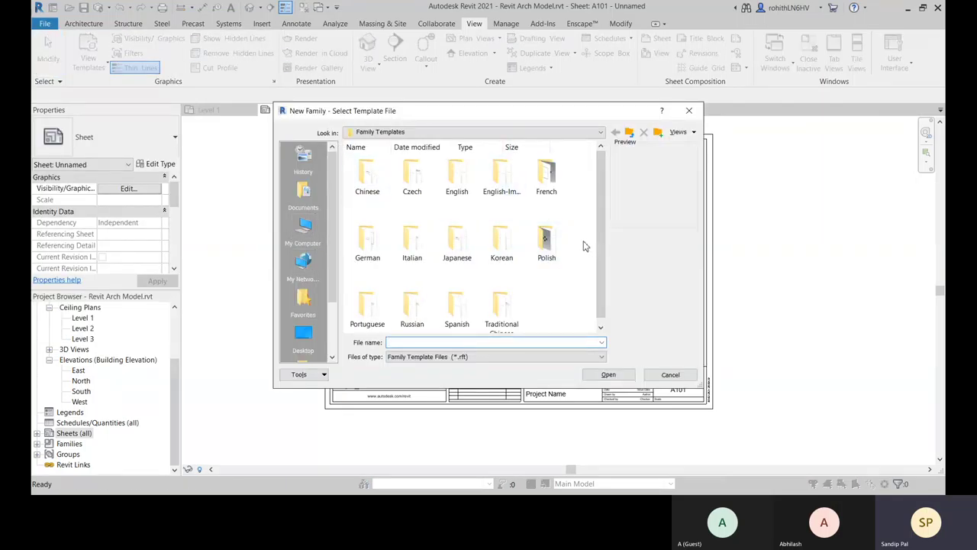
scroll(585, 245, "down", 1)
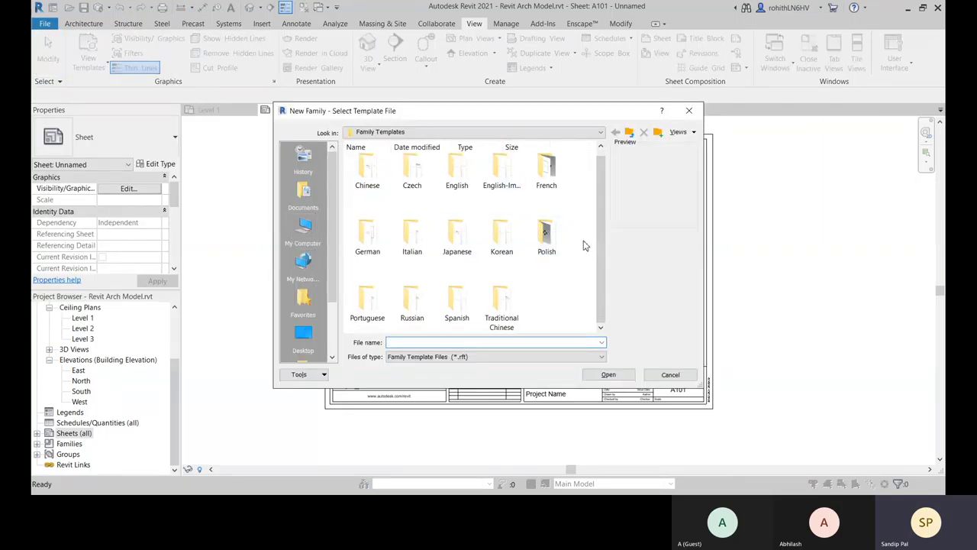
double_click(457, 177)
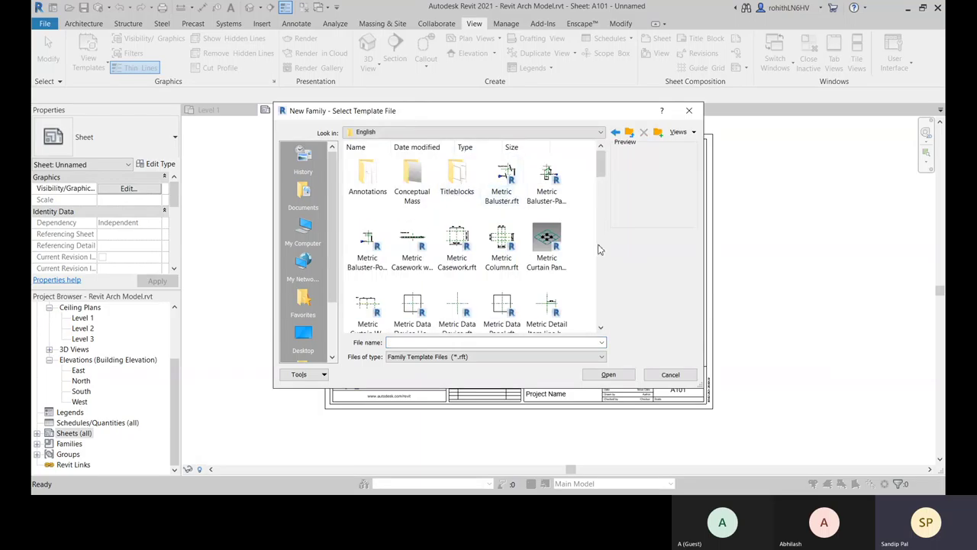
double_click(457, 177)
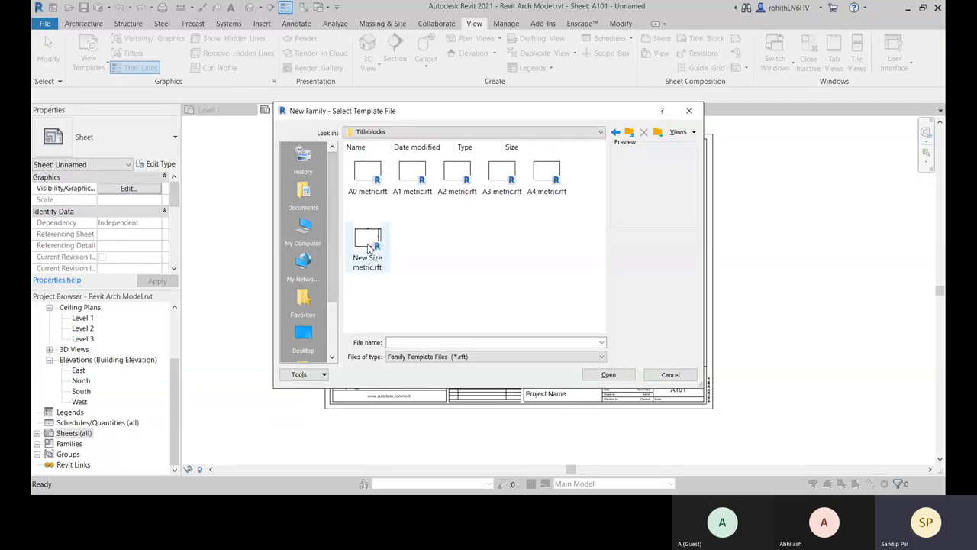
left_click(369, 247)
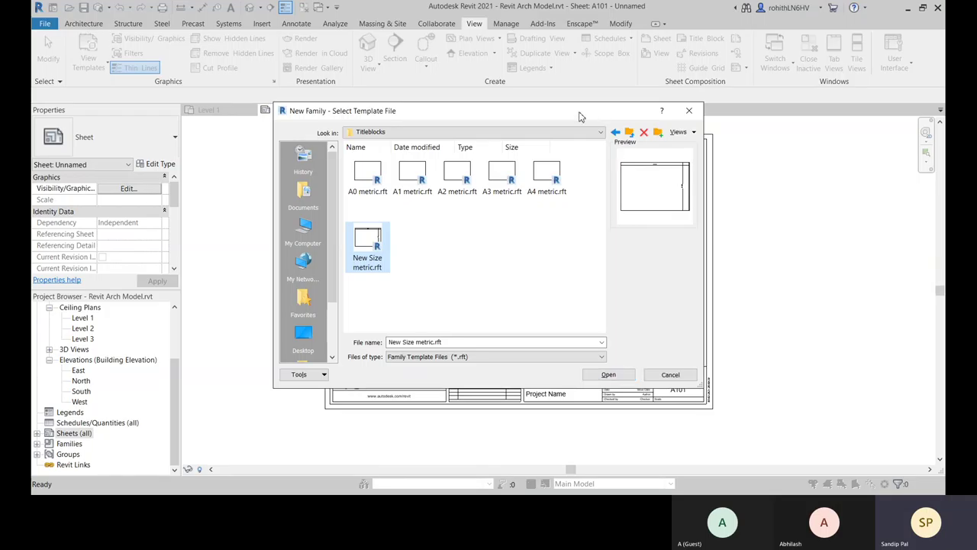
left_click_drag(580, 116, 432, 48)
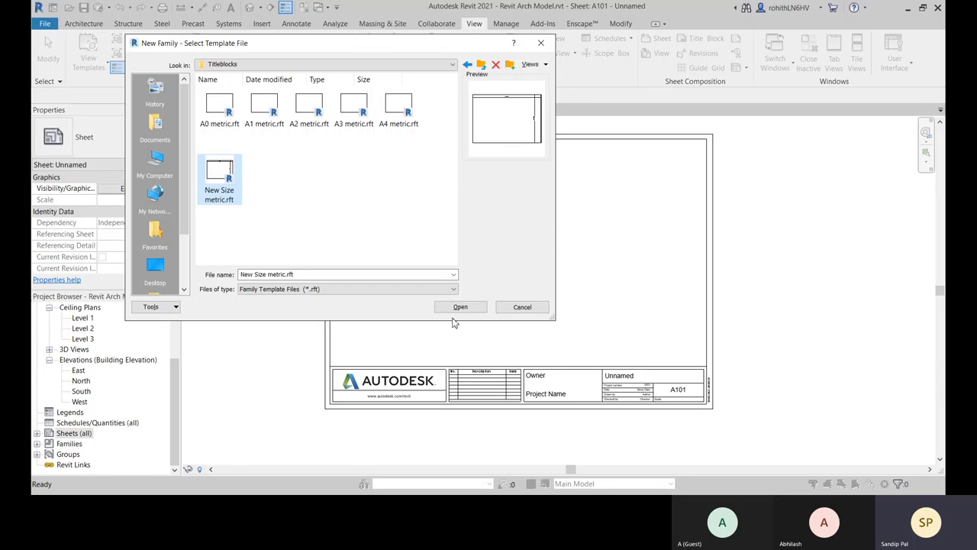
left_click(401, 115)
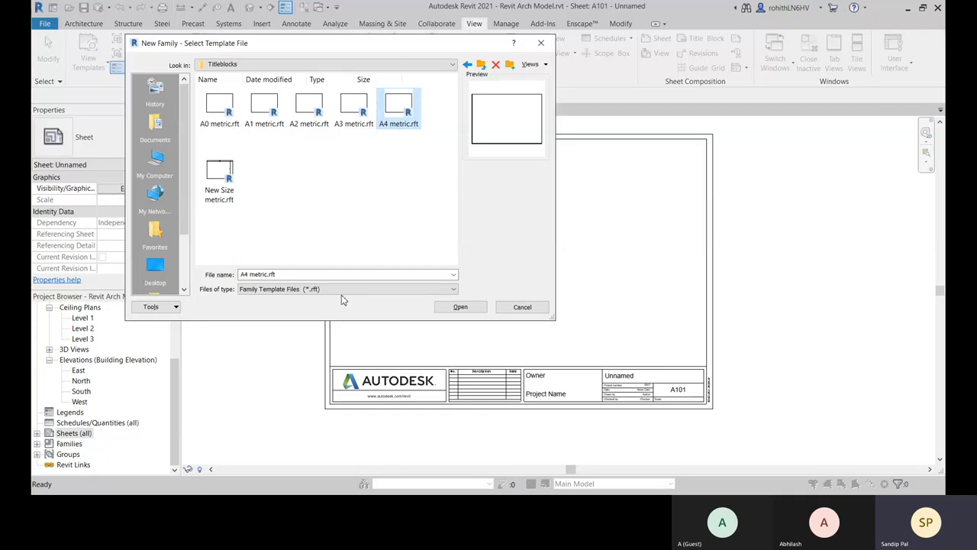
left_click(215, 176)
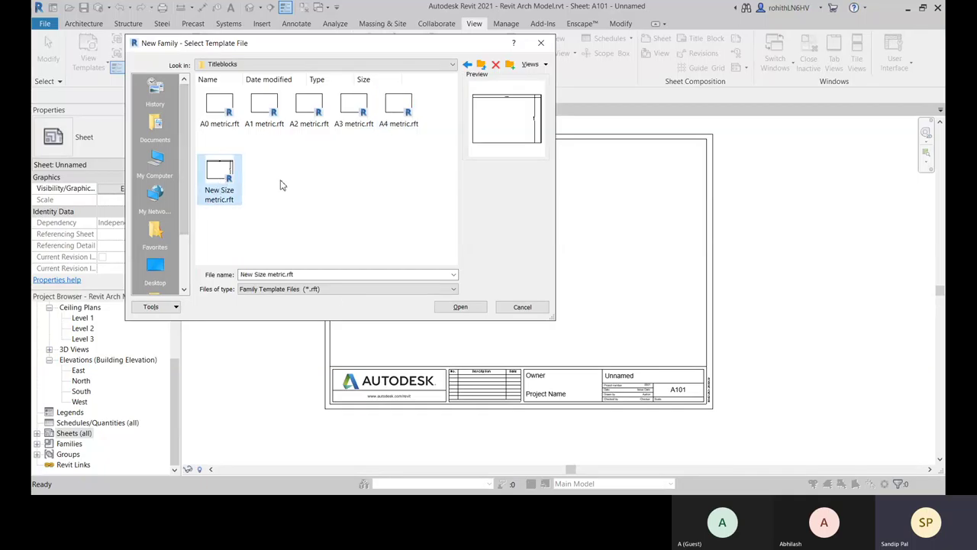
left_click(468, 307)
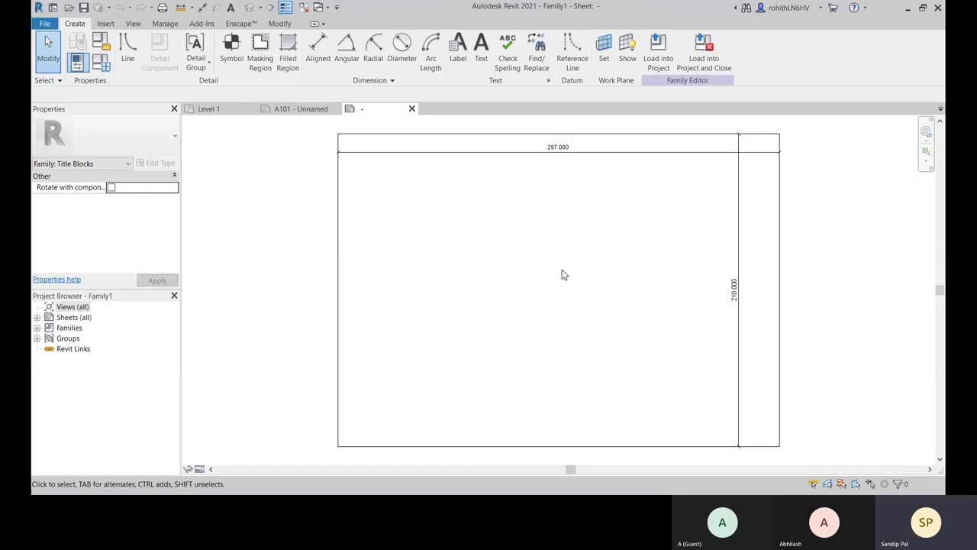
Drag the title block's right border line out to make the width 410
scroll(609, 179, "down", 1)
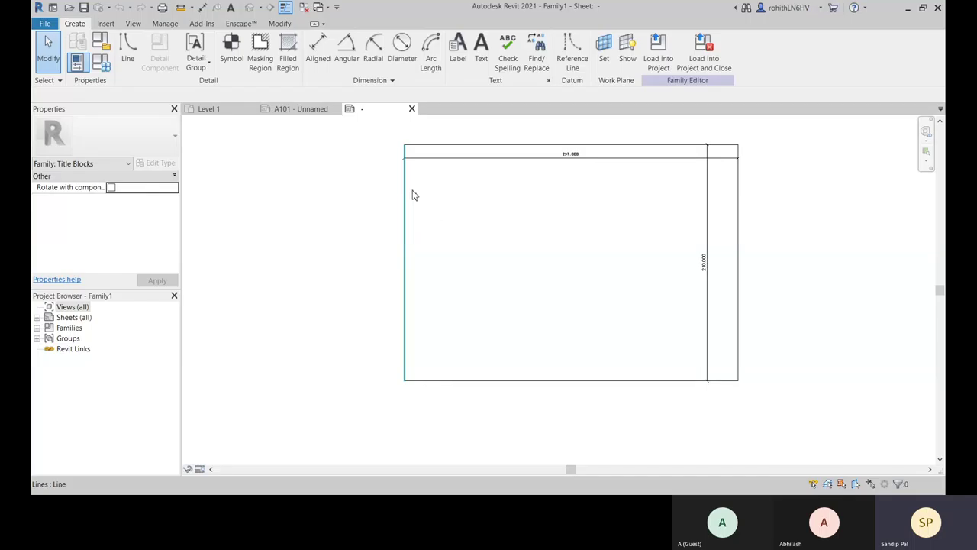
middle_click_drag(538, 177, 519, 184)
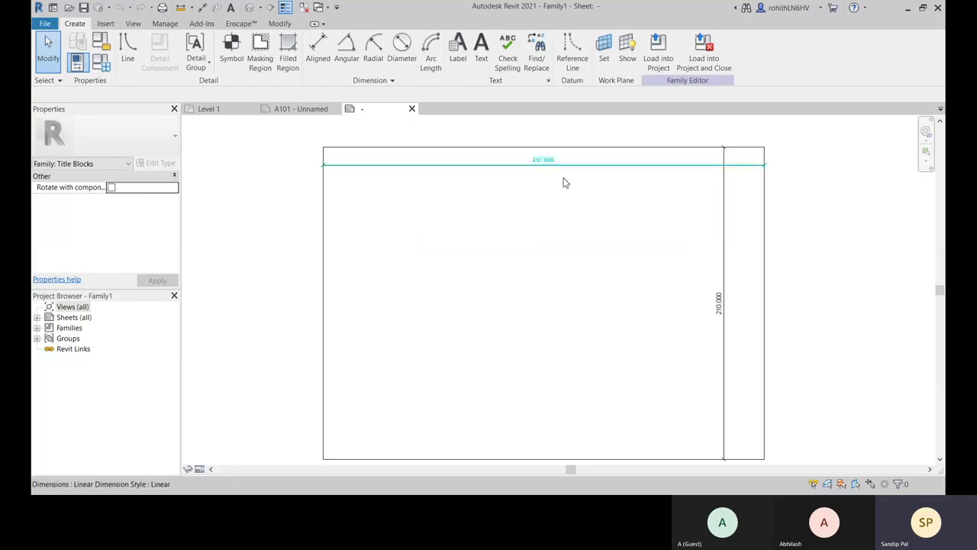
scroll(701, 280, "up", 1)
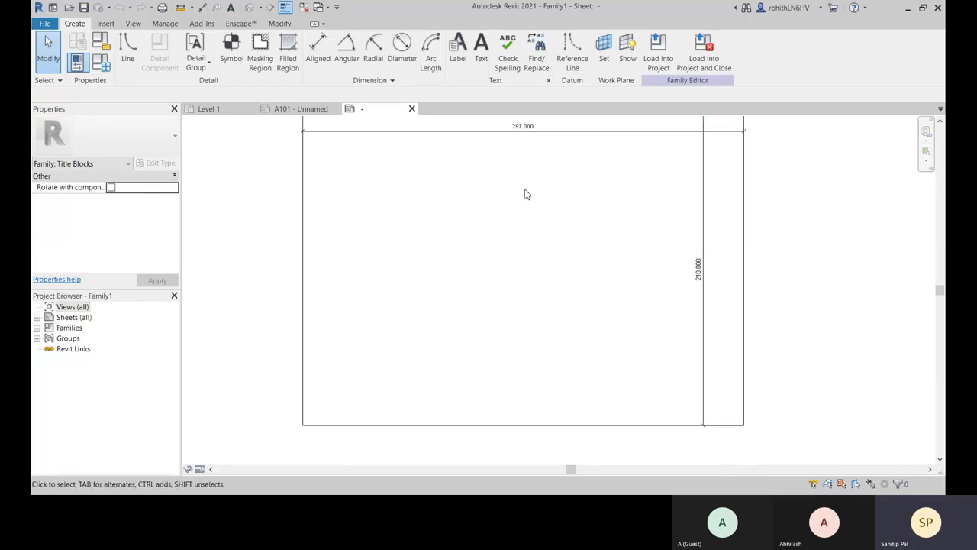
middle_click_drag(503, 156, 470, 180)
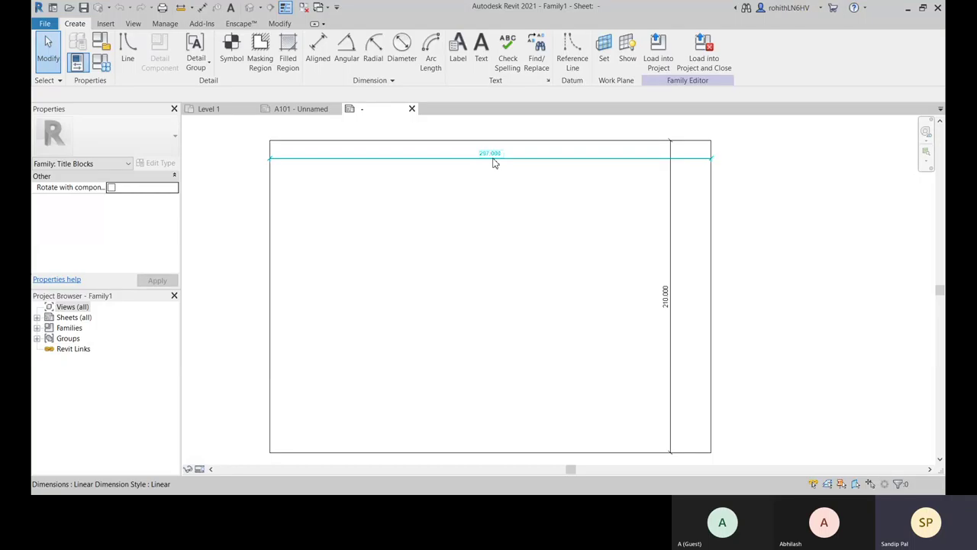
middle_click_drag(714, 218, 663, 214)
scroll(663, 215, "down", 1)
middle_click_drag(677, 249, 664, 279)
left_click(649, 279)
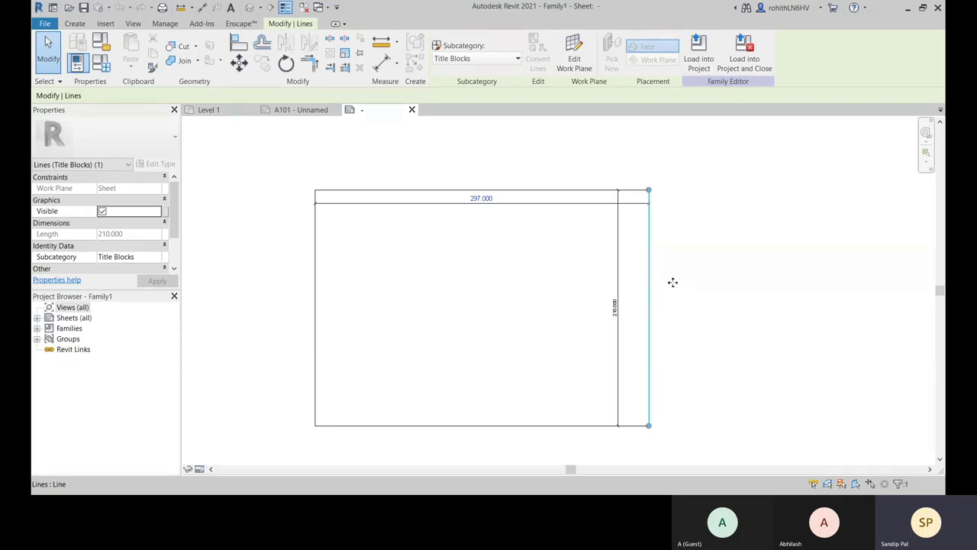
left_click_drag(673, 283, 778, 279)
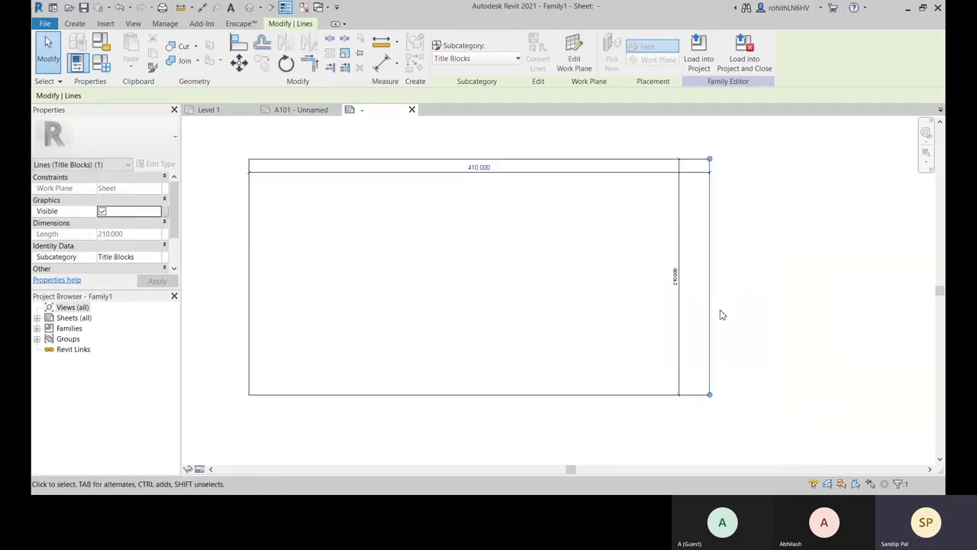
Raise the top border line so the height becomes 305
middle_click_drag(558, 184, 567, 249)
left_click(551, 226)
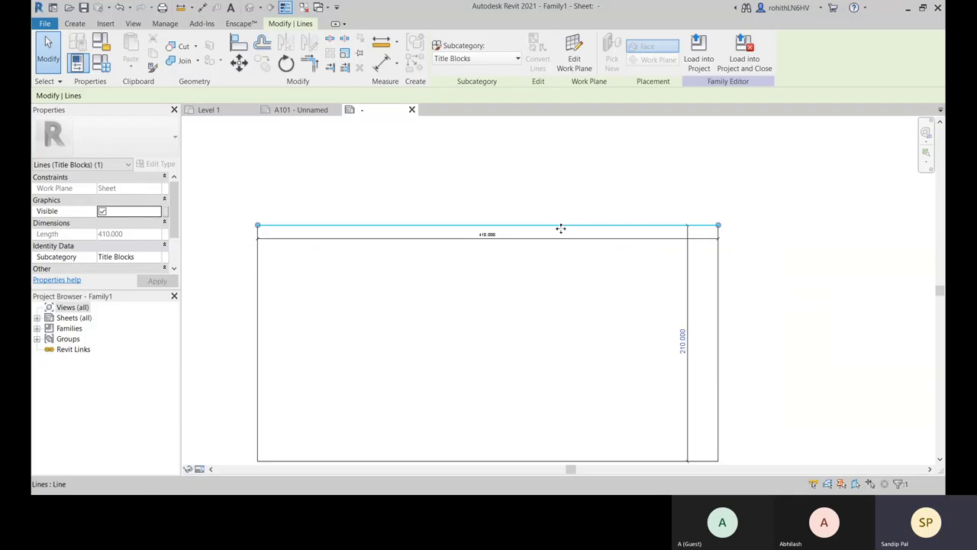
left_click_drag(559, 221, 530, 124)
scroll(565, 191, "down", 2)
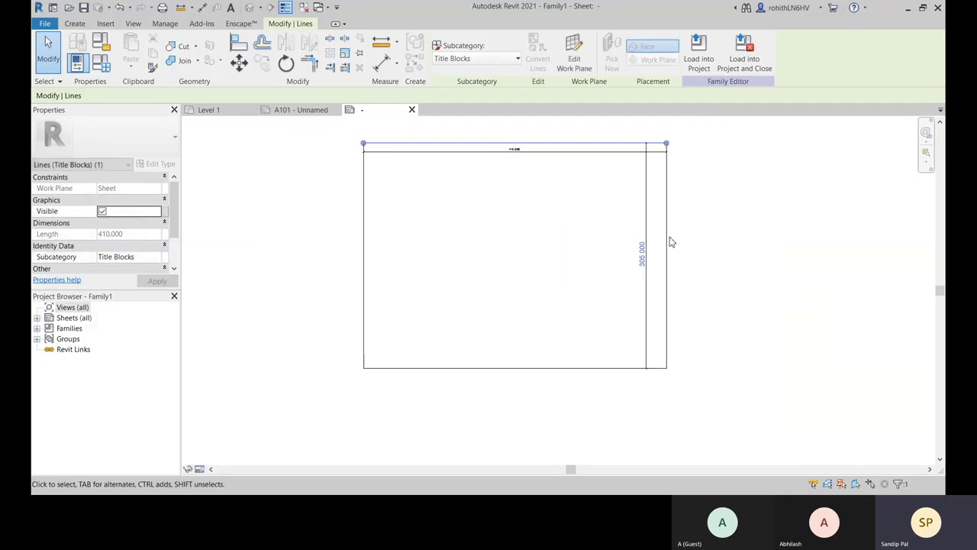
middle_click_drag(710, 249, 673, 269)
Crossing-select both border dimensions and delete them
left_click(695, 217)
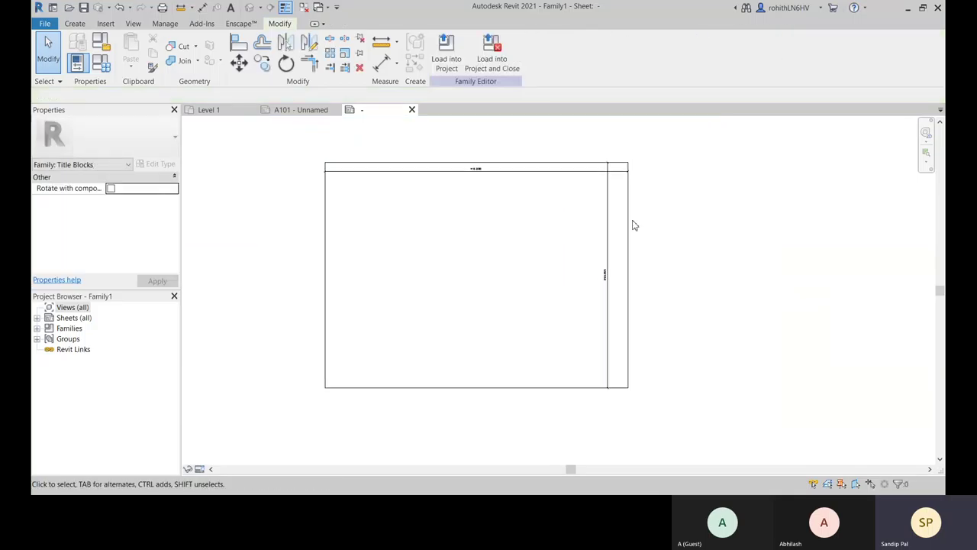
mouse_move(616, 211)
left_mouse_down()
mouse_move(578, 176)
mouse_move(609, 212)
left_mouse_up()
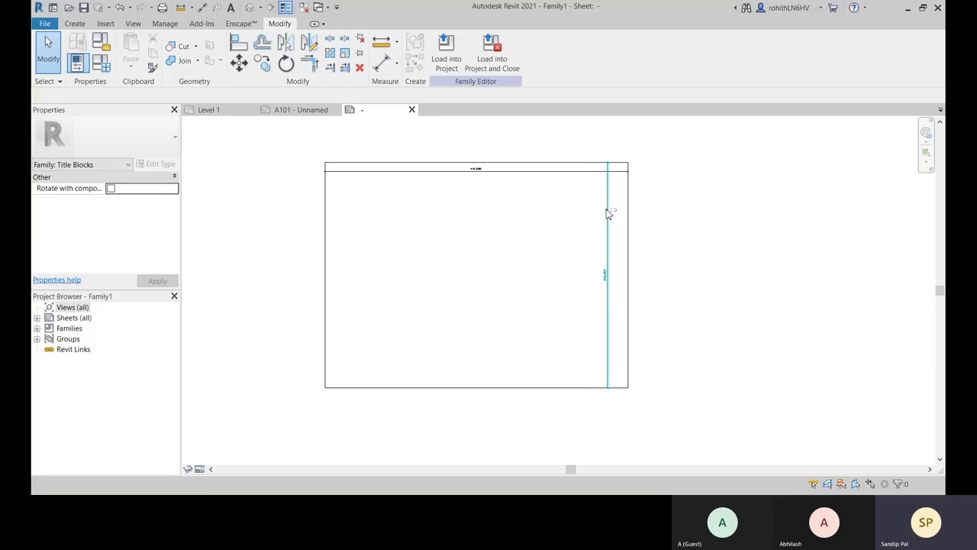
scroll(608, 252, "up", 2)
scroll(607, 290, "up", 2)
scroll(568, 306, "down", 3)
middle_click_drag(462, 271, 511, 355)
scroll(479, 237, "up", 2)
scroll(489, 242, "down", 2)
middle_click_drag(756, 314, 707, 225)
scroll(652, 224, "down", 1)
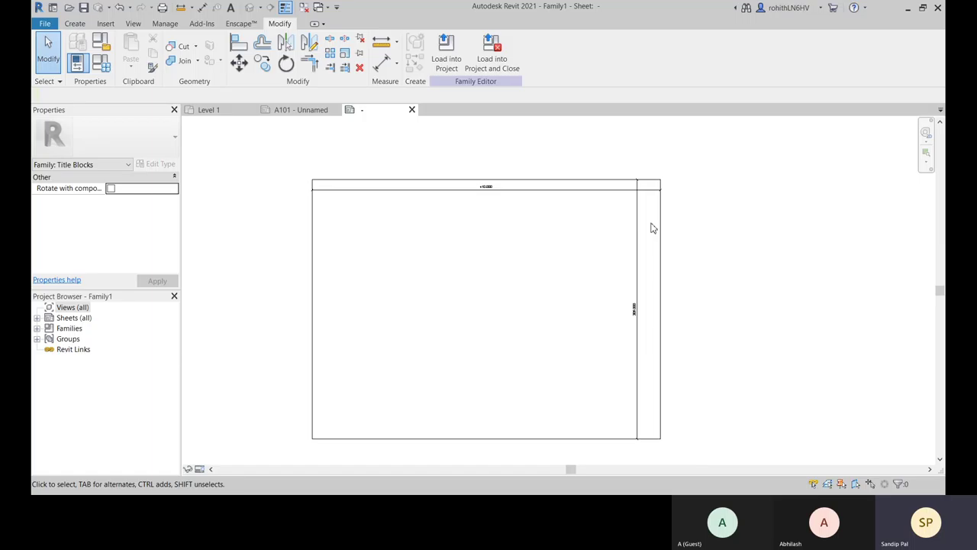
left_click_drag(653, 227, 617, 190)
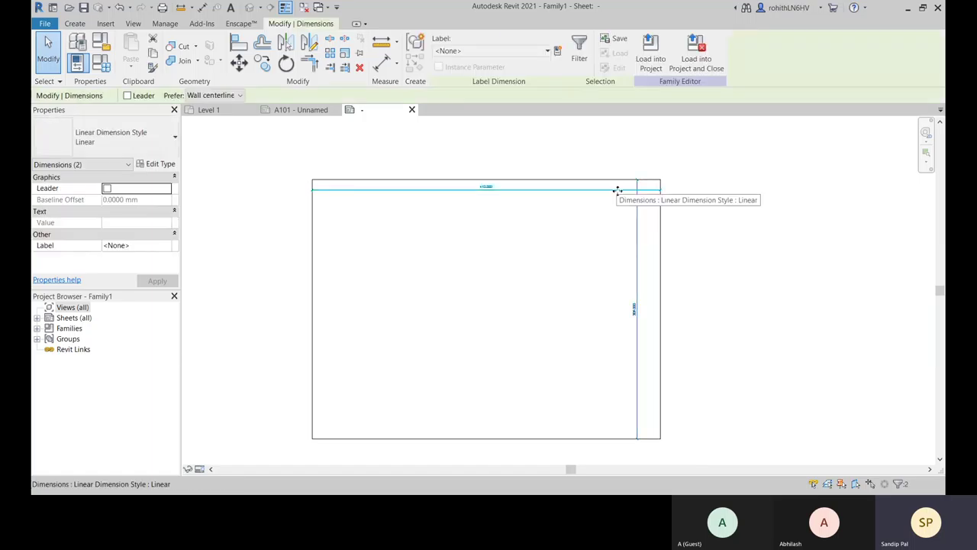
key("Delete")
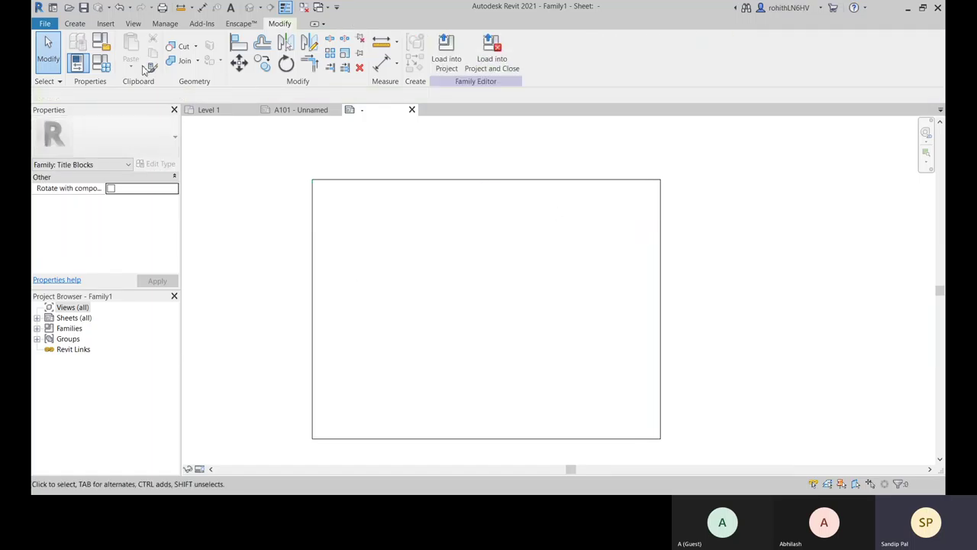
left_click(75, 24)
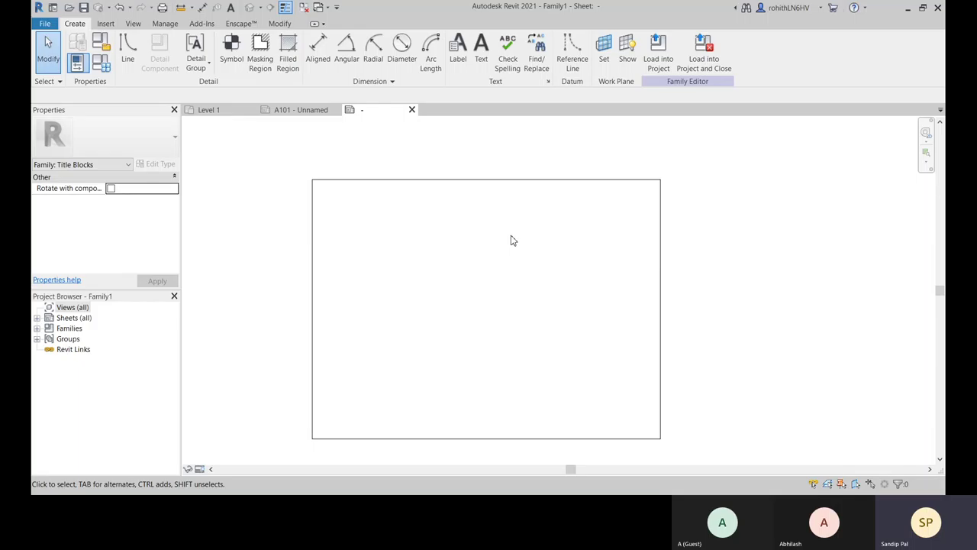
Draw a full-height vertical divider 65 from the title block's right edge
left_click(127, 50)
left_click(605, 180)
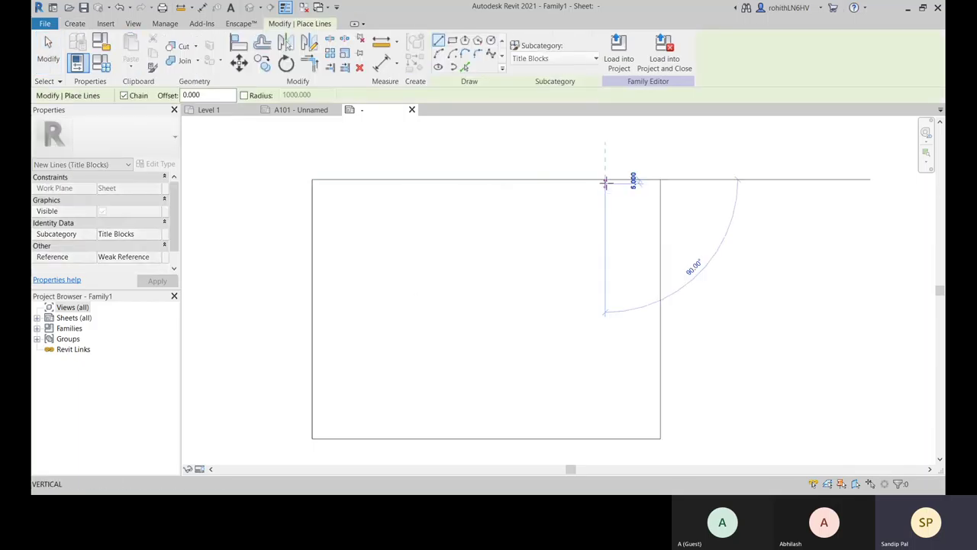
left_click(606, 436)
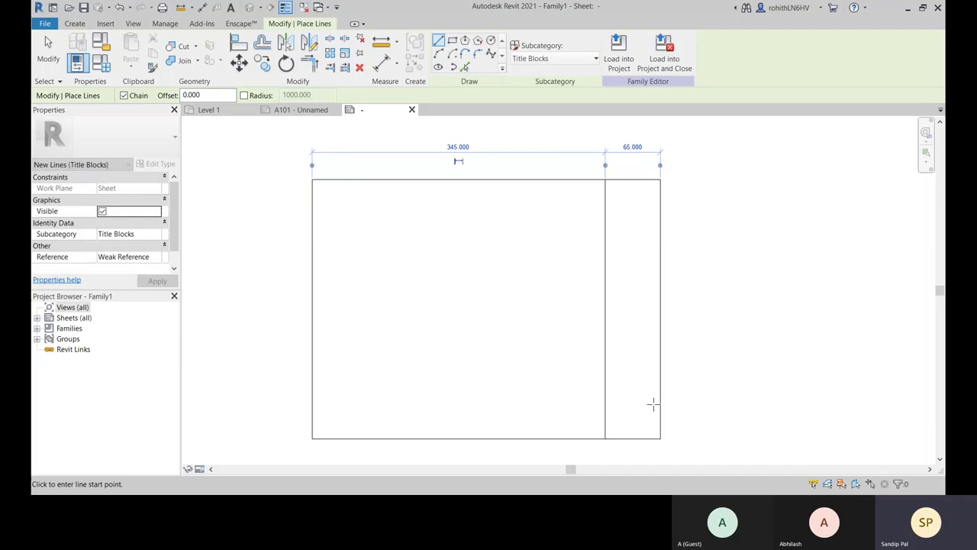
right_click(723, 229)
left_click(744, 235)
middle_click_drag(732, 291, 652, 284)
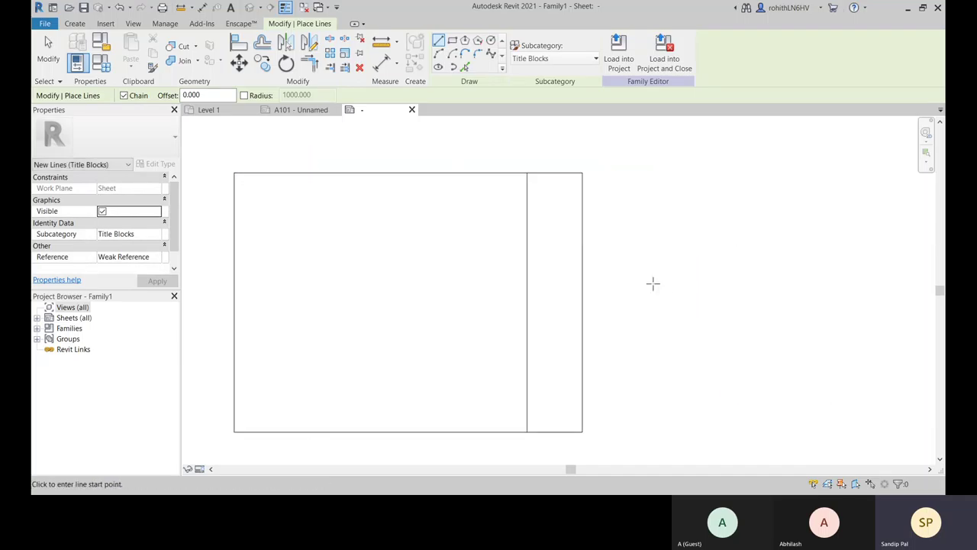
Draw three horizontal lines across the right column to form stacked cells
left_click(528, 263)
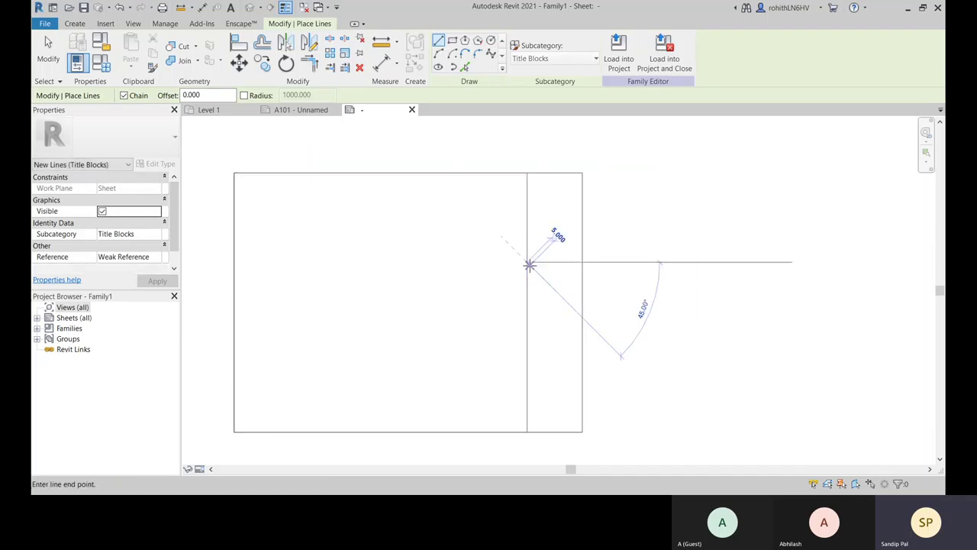
left_click(584, 262)
key("Escape")
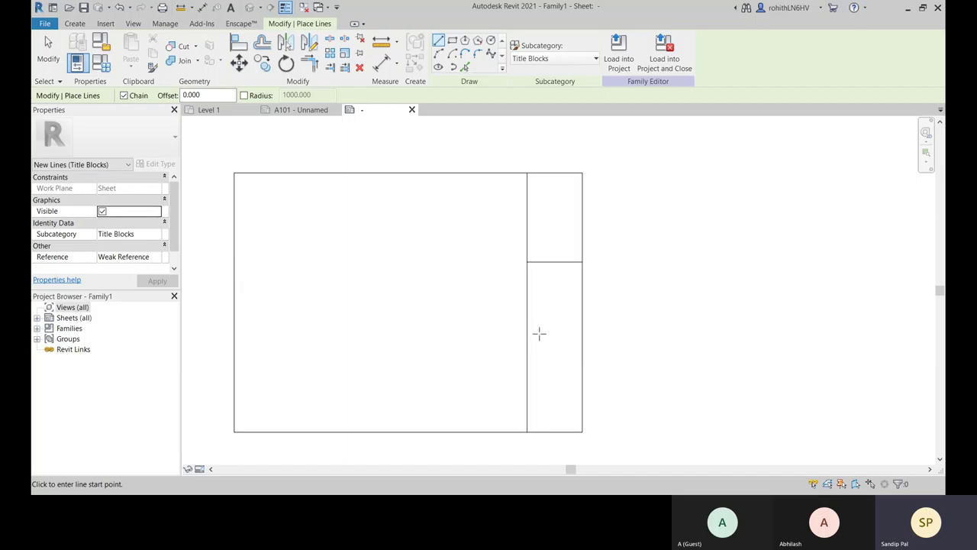
left_click(527, 335)
left_click(584, 334)
key("Escape")
scroll(550, 348, "up", 1)
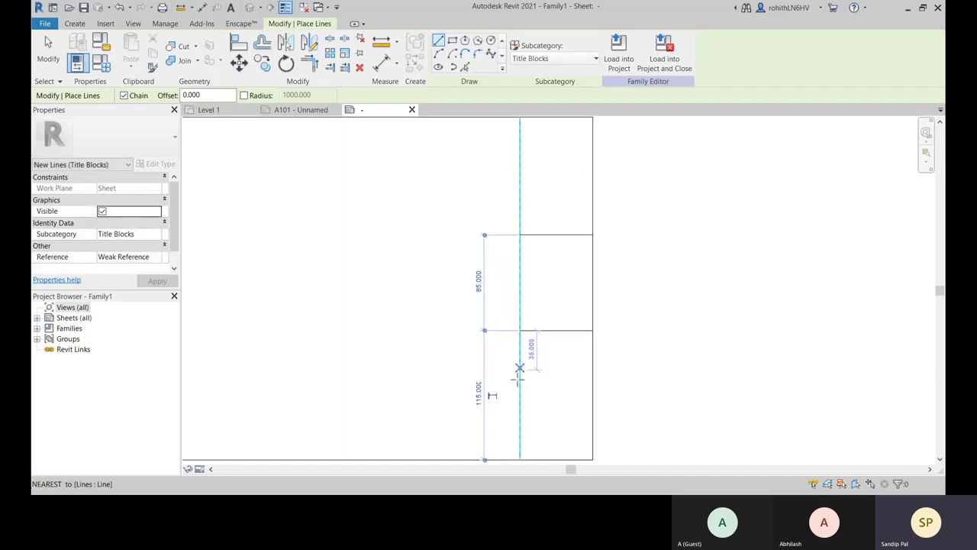
middle_click_drag(550, 420, 524, 387)
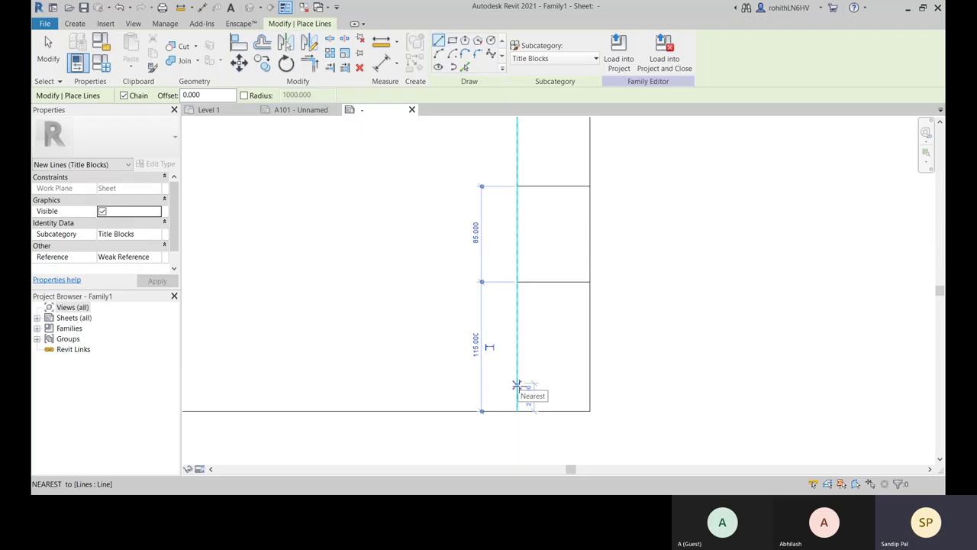
left_click(518, 384)
left_click(590, 384)
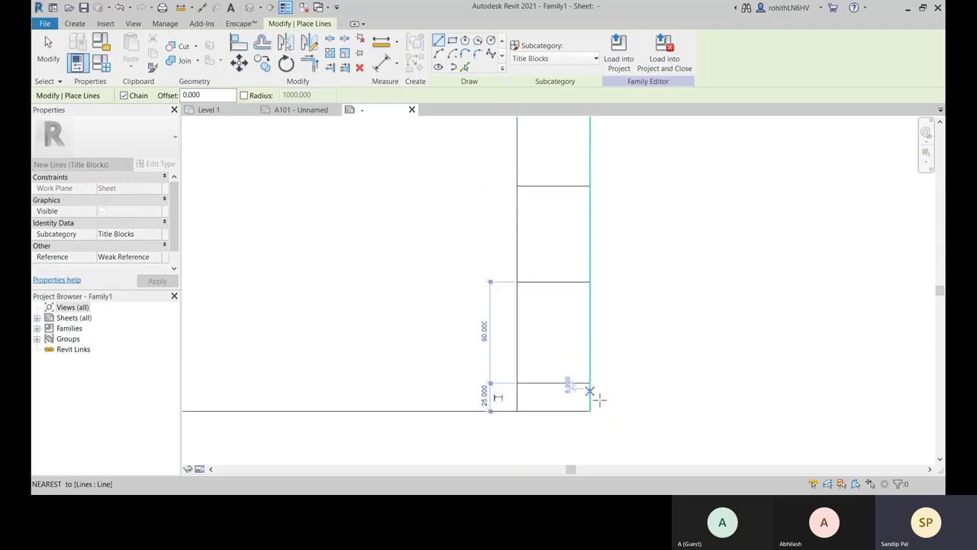
key("Escape")
Split the bottom cell 25/40 with a vertical line and finish drawing lines
left_click(545, 383)
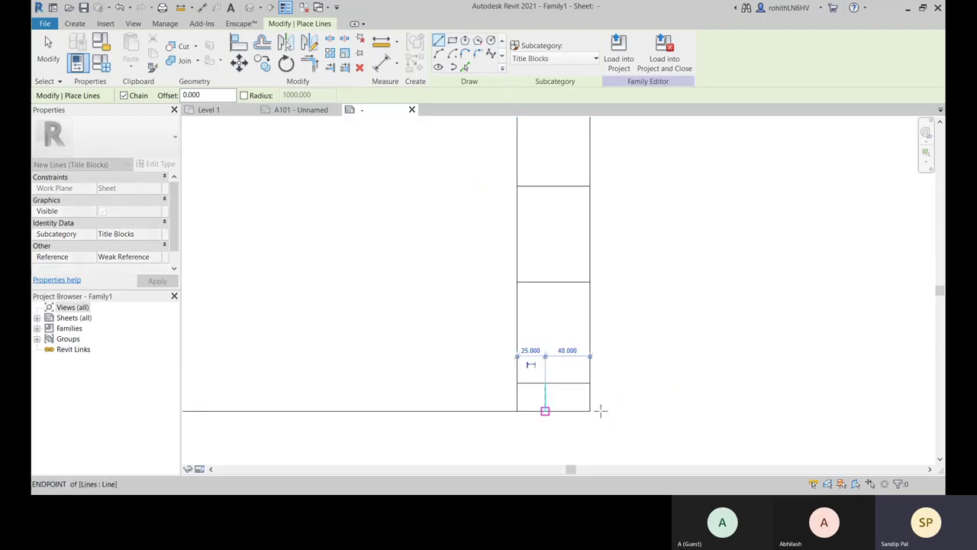
left_click(546, 410)
key("Escape")
right_click(653, 304)
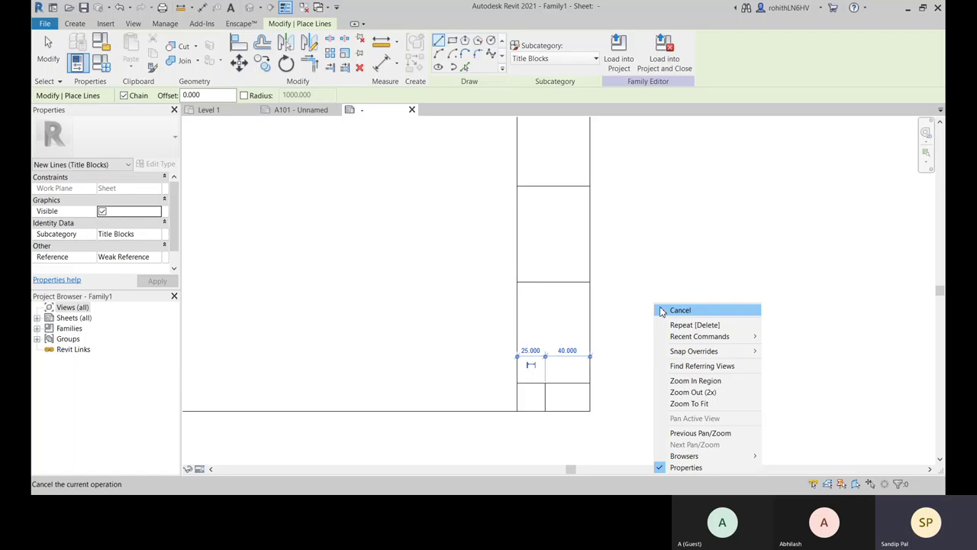
left_click(662, 310)
right_click(331, 177)
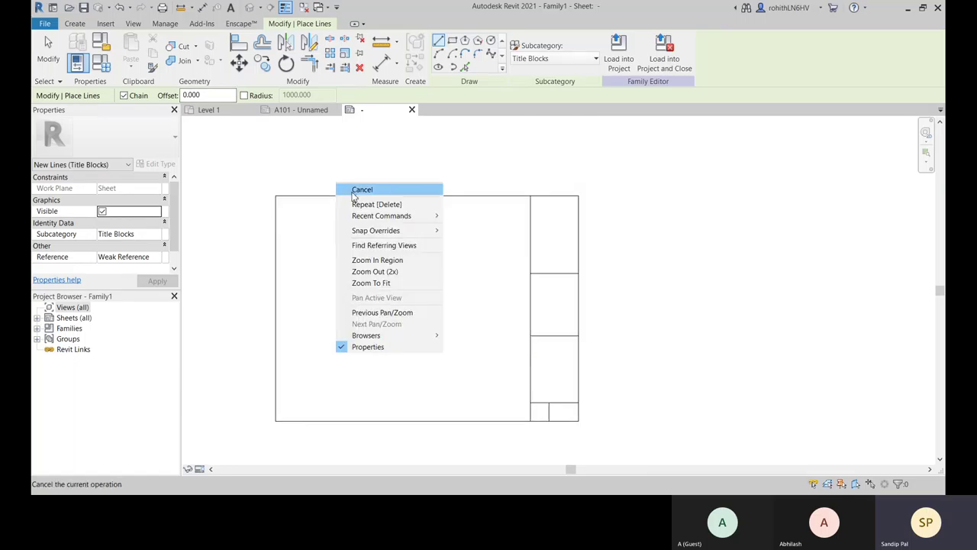
left_click(344, 185)
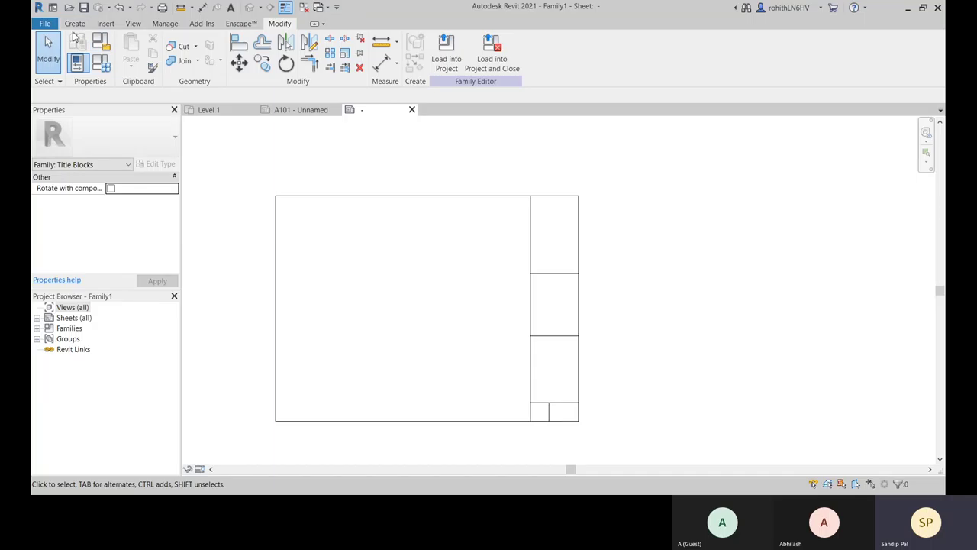
left_click(75, 24)
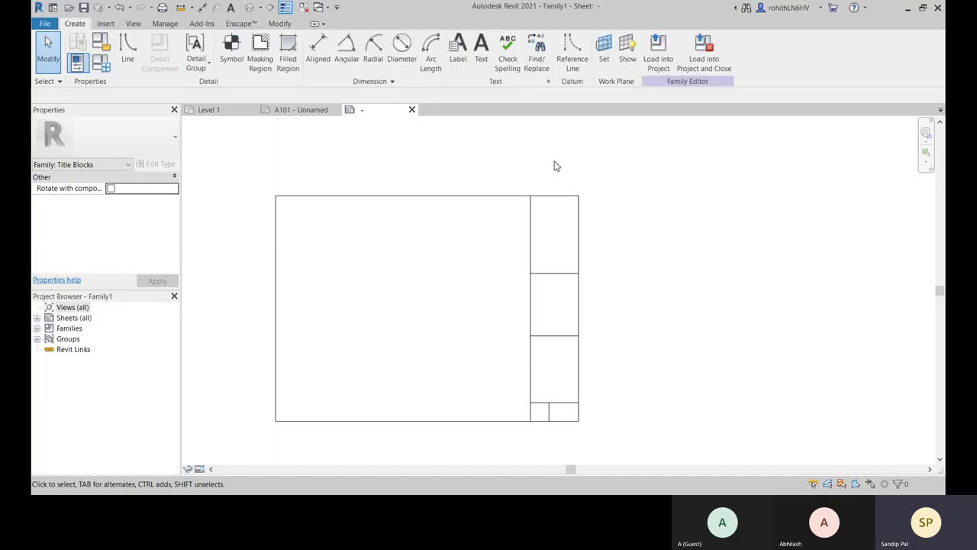
Zoom in and place a new label in the small bottom-left title-block cell
left_click(457, 55)
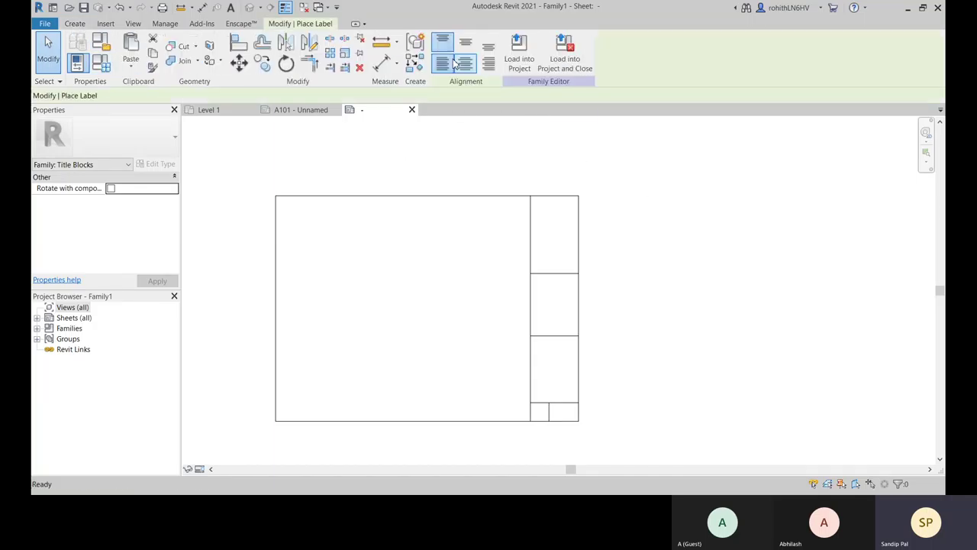
scroll(554, 233, "up", 2)
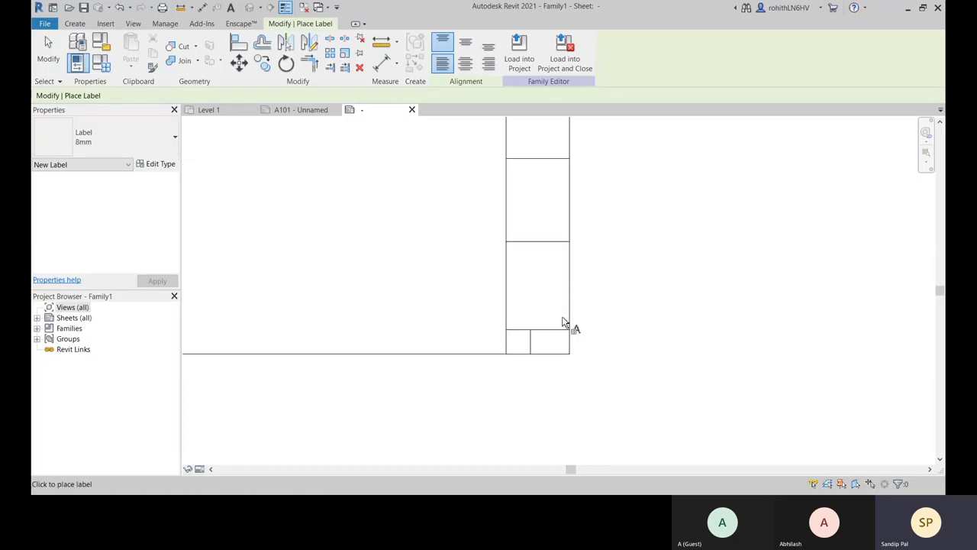
scroll(541, 342, "up", 1)
scroll(537, 358, "up", 1)
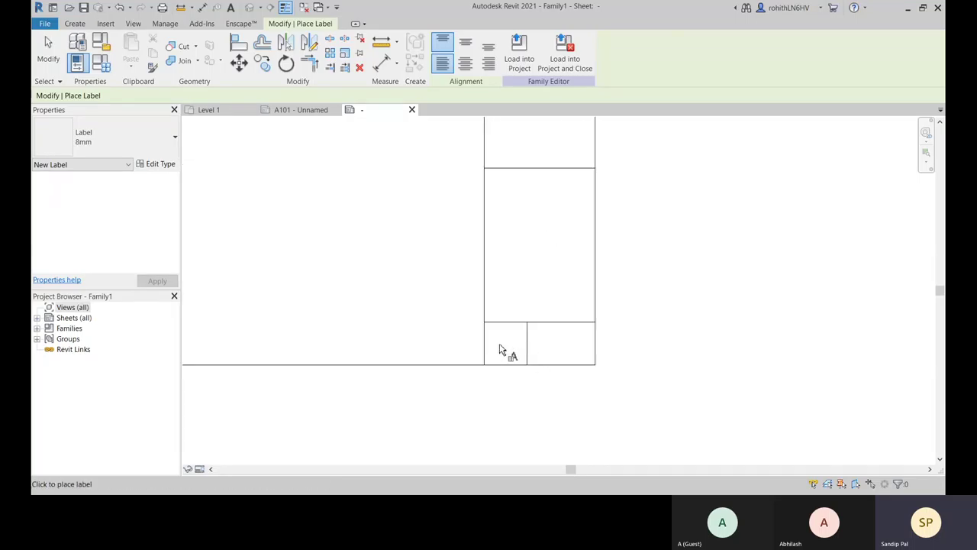
scroll(507, 349, "up", 1)
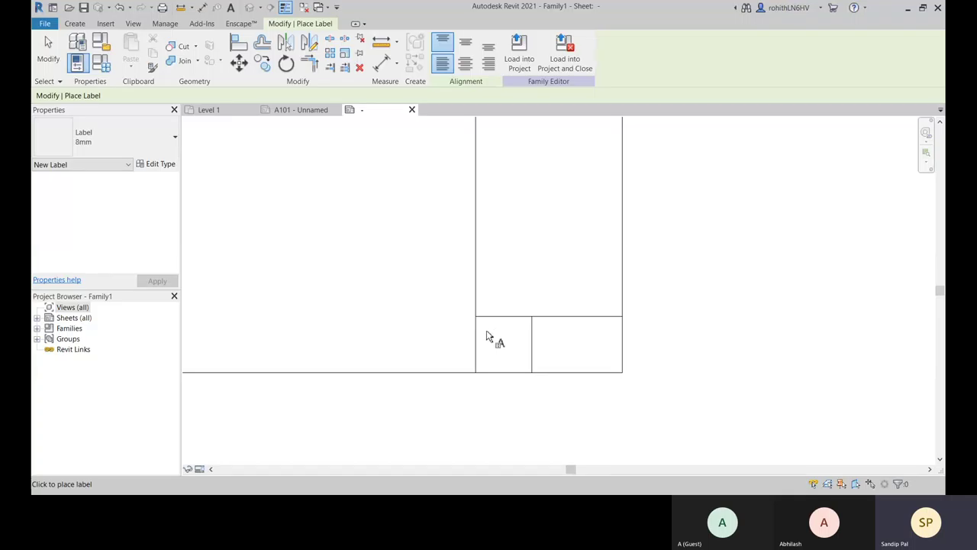
left_click(488, 333)
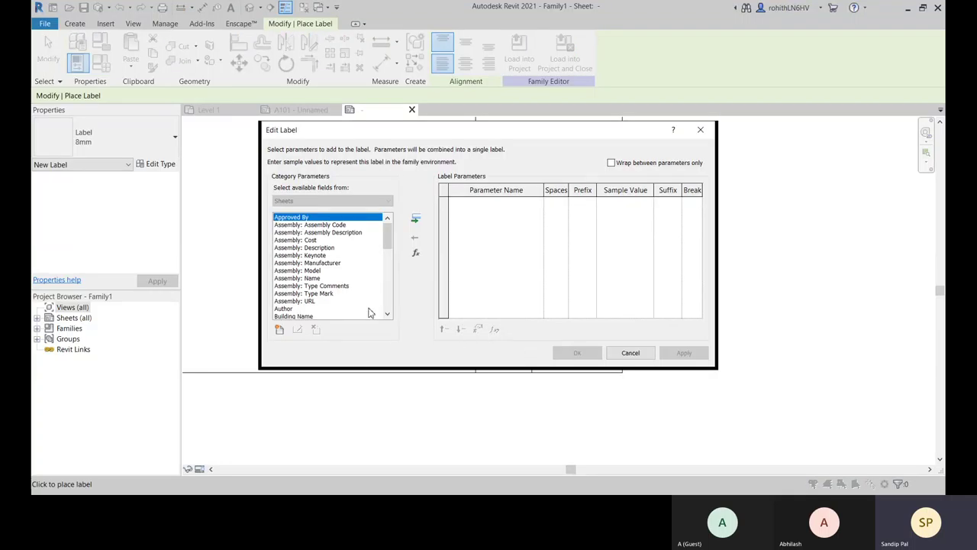
Give the label the Scale parameter, reading 1/8" = 1'-0", and end label placement
scroll(332, 298, "down", 2)
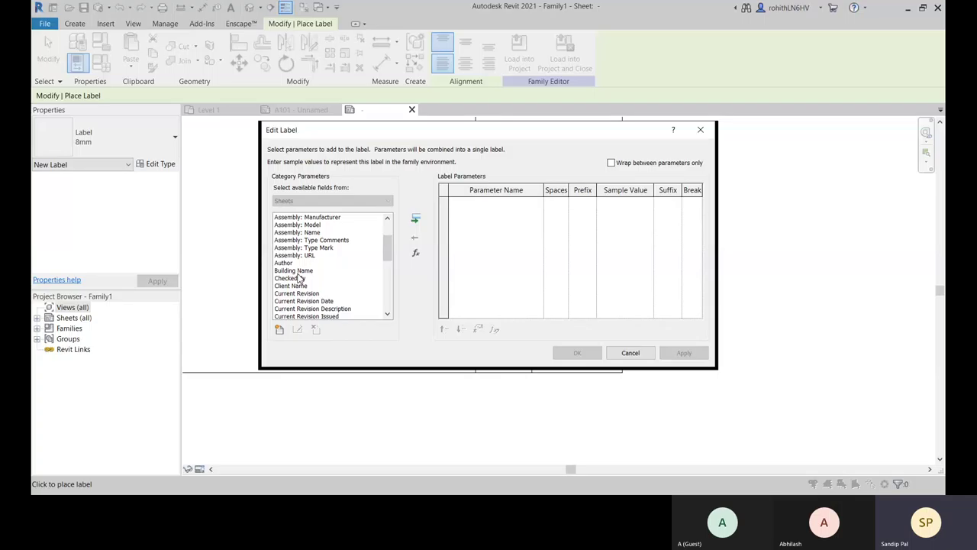
scroll(299, 282, "down", 4)
scroll(306, 294, "down", 3)
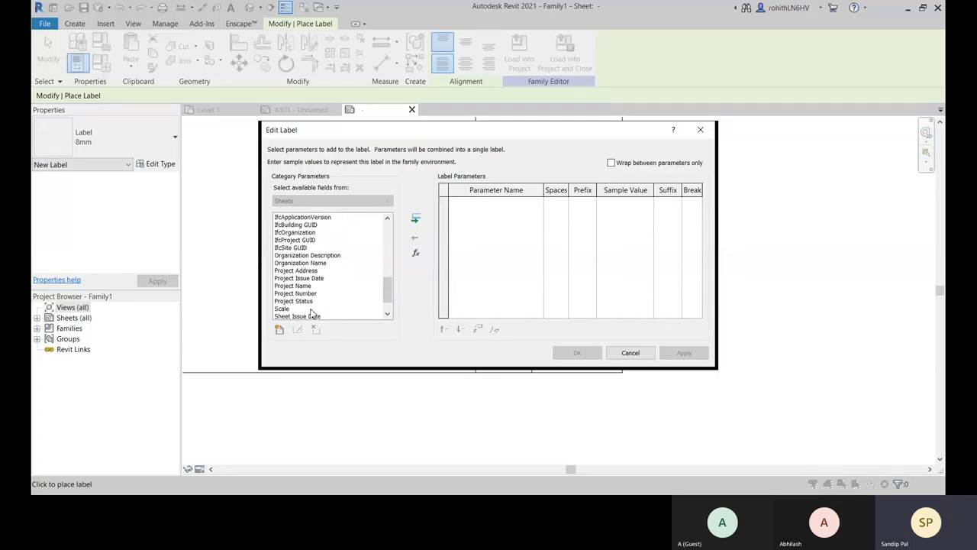
left_click(284, 309)
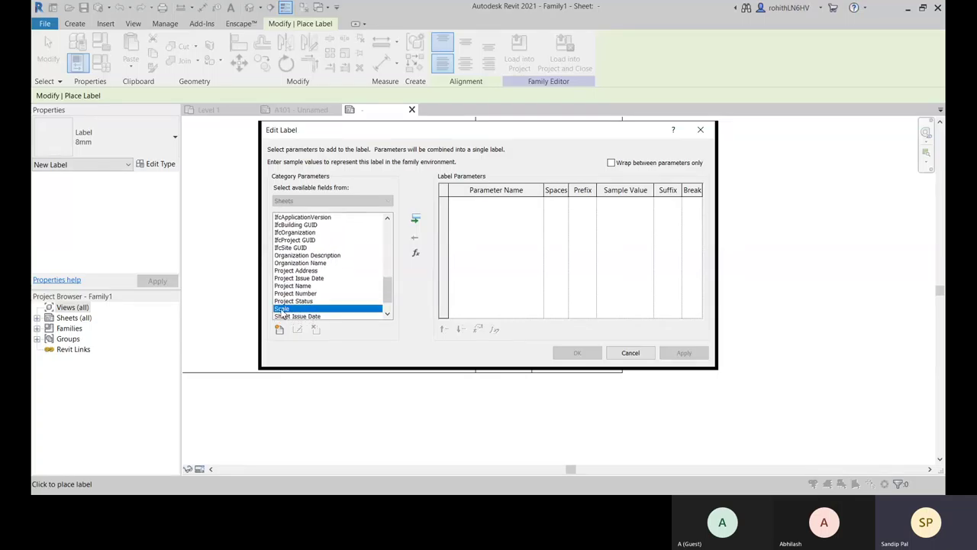
left_click(416, 218)
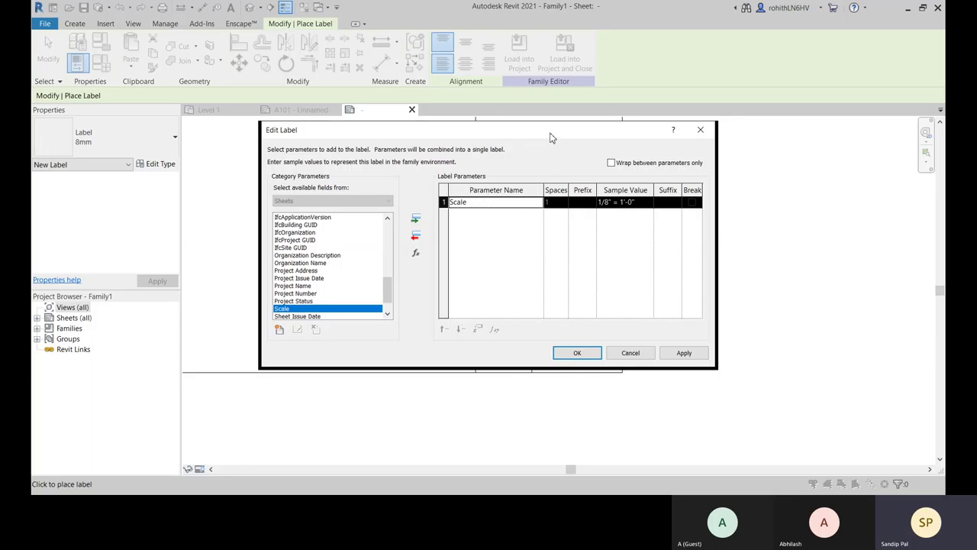
left_click_drag(552, 137, 465, 140)
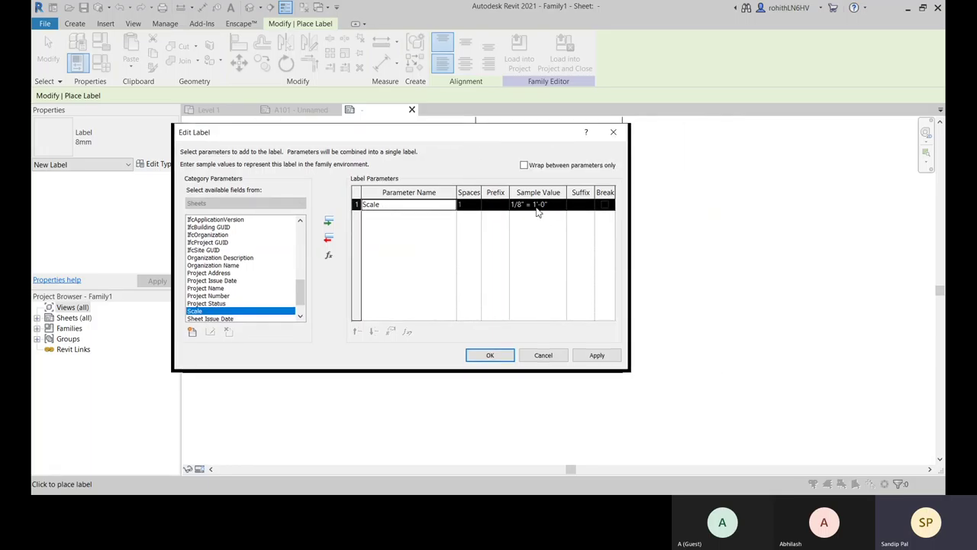
left_click(596, 355)
left_click(490, 355)
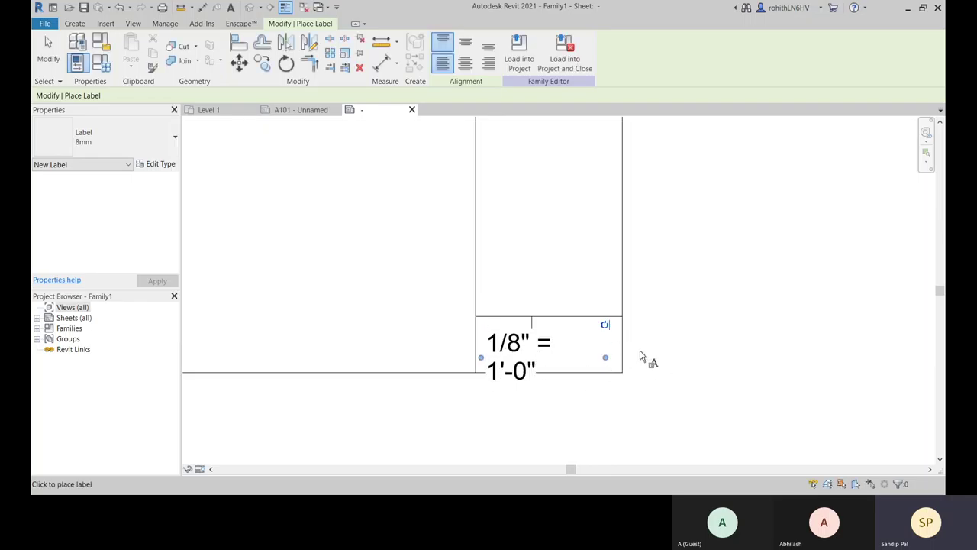
right_click(707, 254)
left_click(730, 259)
right_click(707, 253)
left_click(732, 259)
Exit the label tool and select the 1/8" = 1'-0" Scale label in the bottom cell
key("Escape")
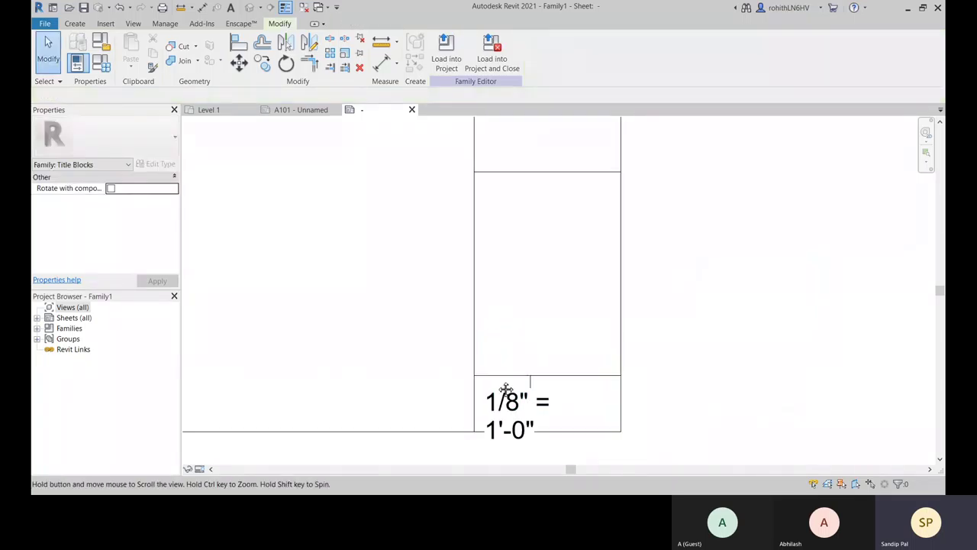
scroll(501, 388, "up", 3, "ctrl")
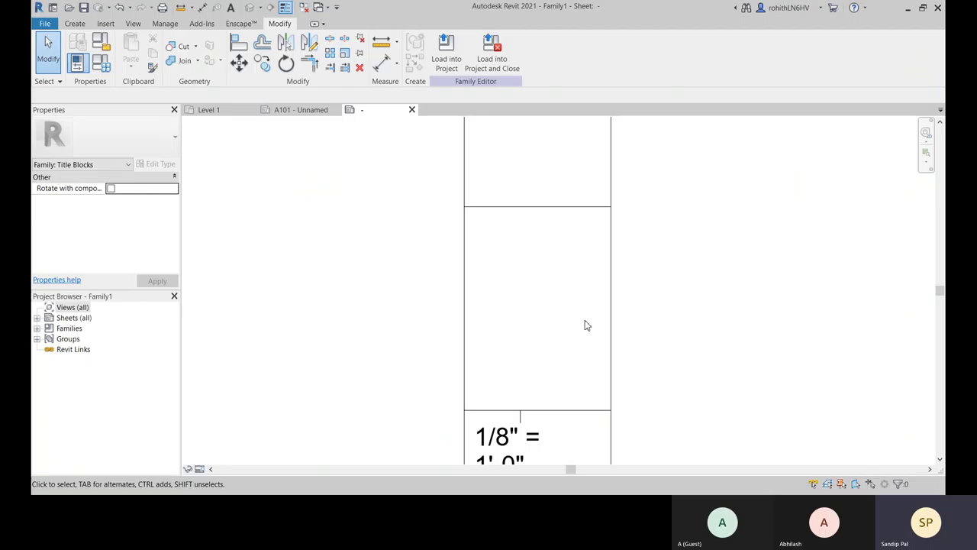
middle_click_drag(587, 326, 554, 211)
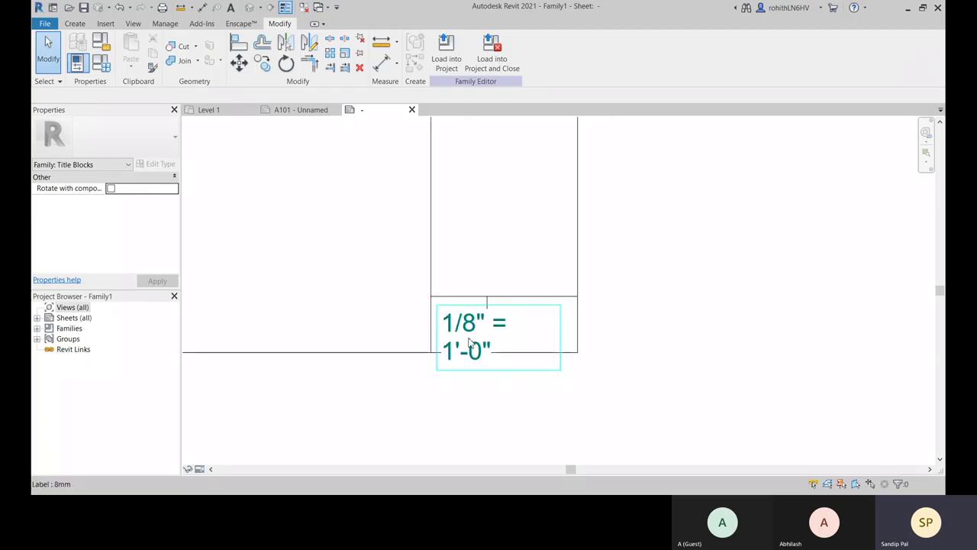
middle_click_drag(489, 328, 504, 376)
left_click(479, 384)
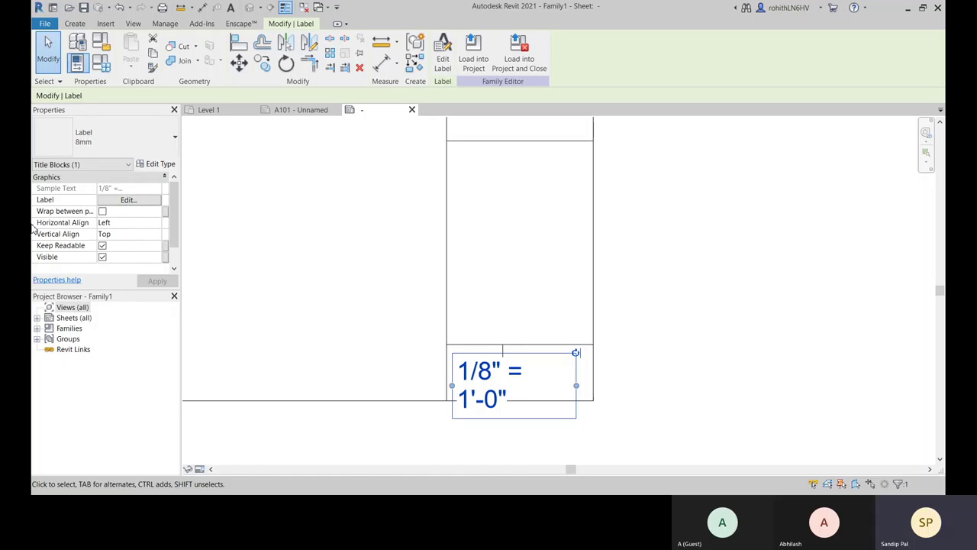
Duplicate the 8mm label type as '3mm' and change its Text Size to 3 mm
left_click(160, 164)
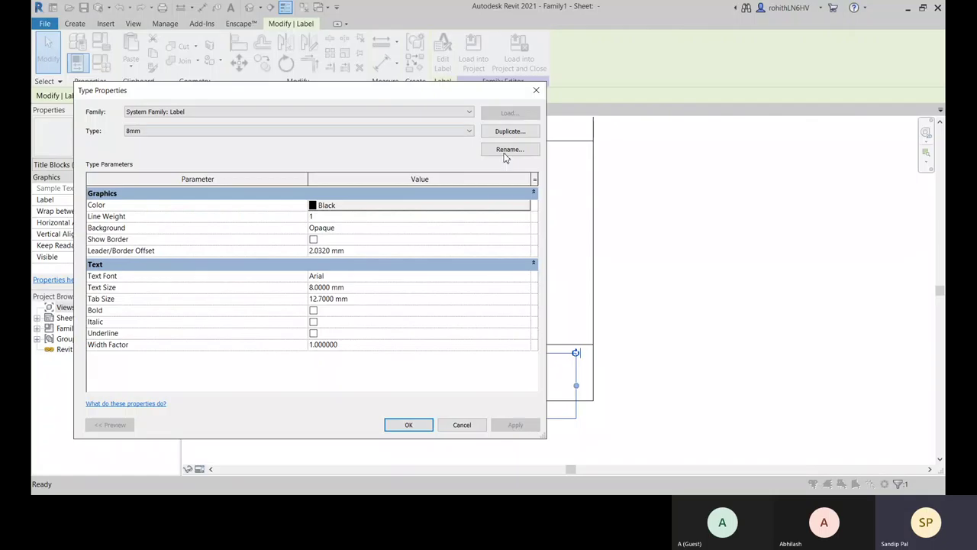
left_click(443, 131)
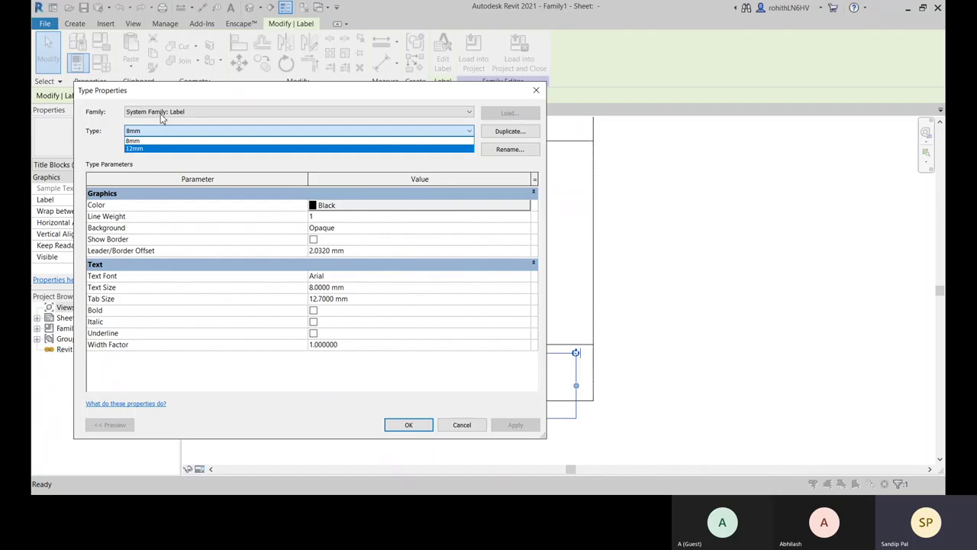
left_click(502, 133)
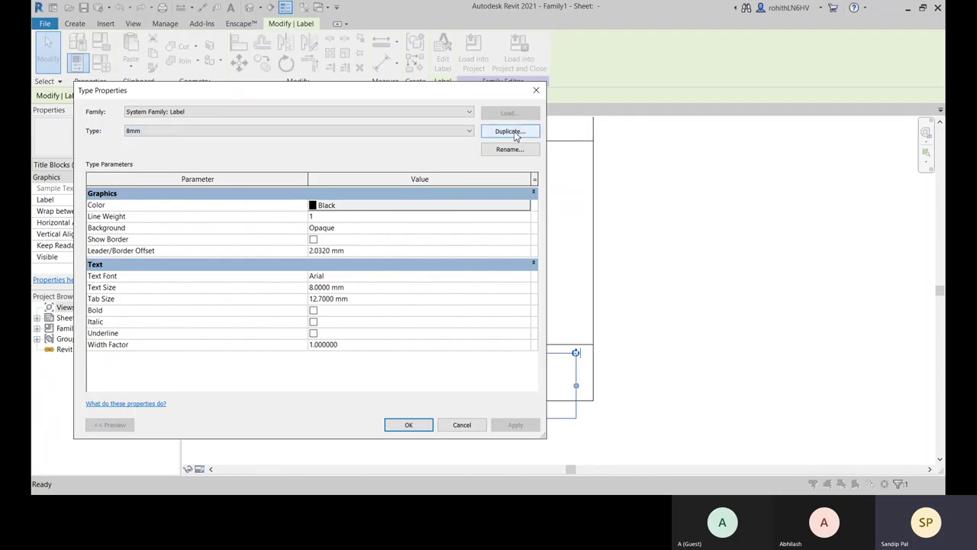
left_click(510, 134)
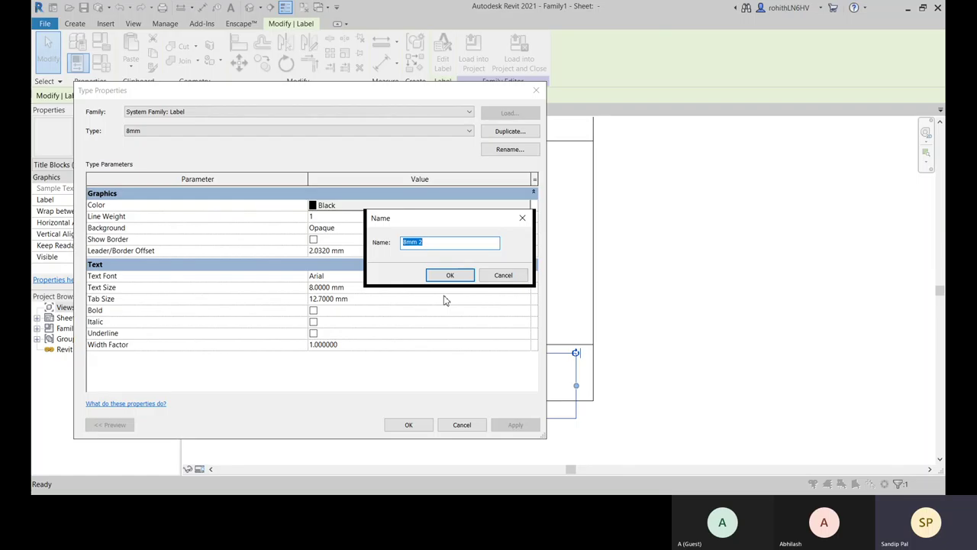
type("3mm")
left_click(450, 276)
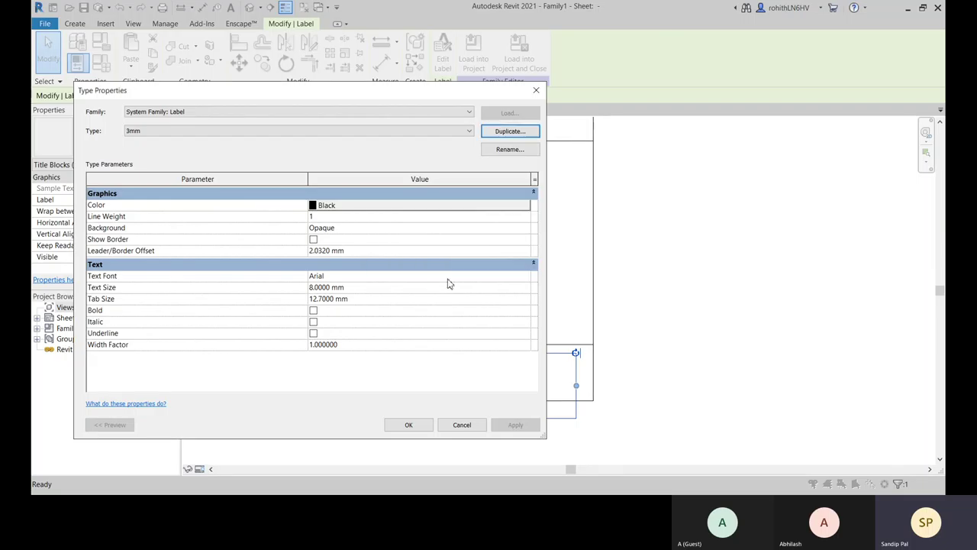
left_click(316, 289)
key("BackSpace")
type("3")
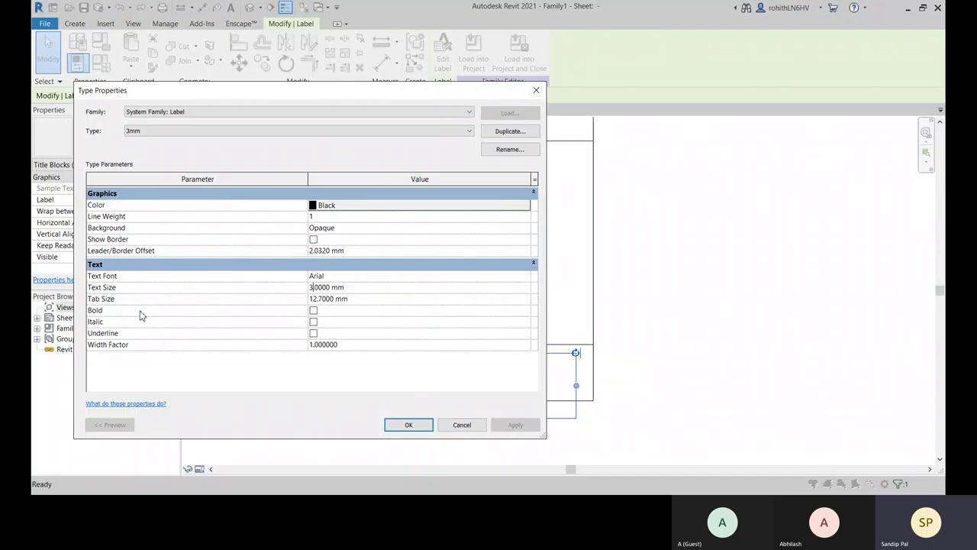
Apply the 3mm type, narrow the scale label so it wraps onto two lines, and lower it in its cell
left_click(409, 425)
scroll(509, 385, "up", 2)
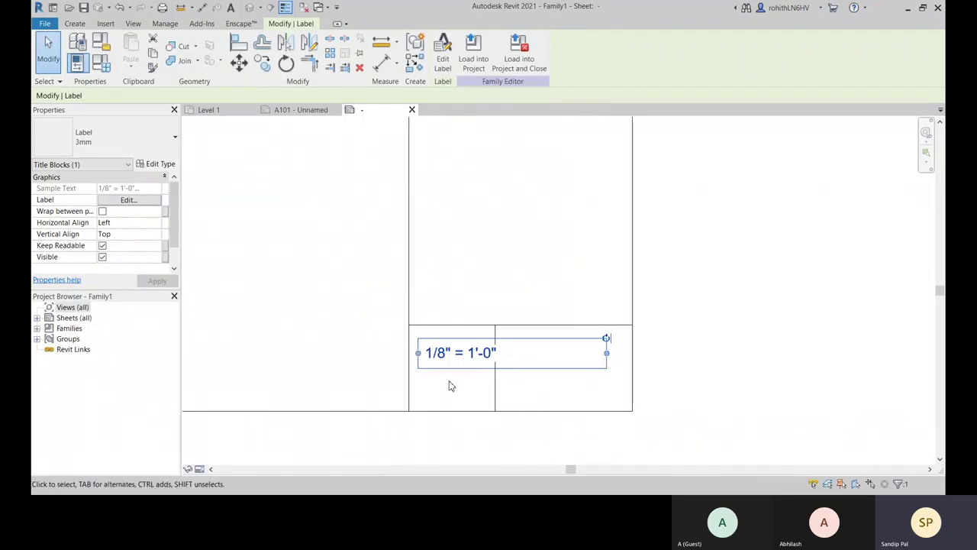
left_click_drag(607, 354, 495, 360)
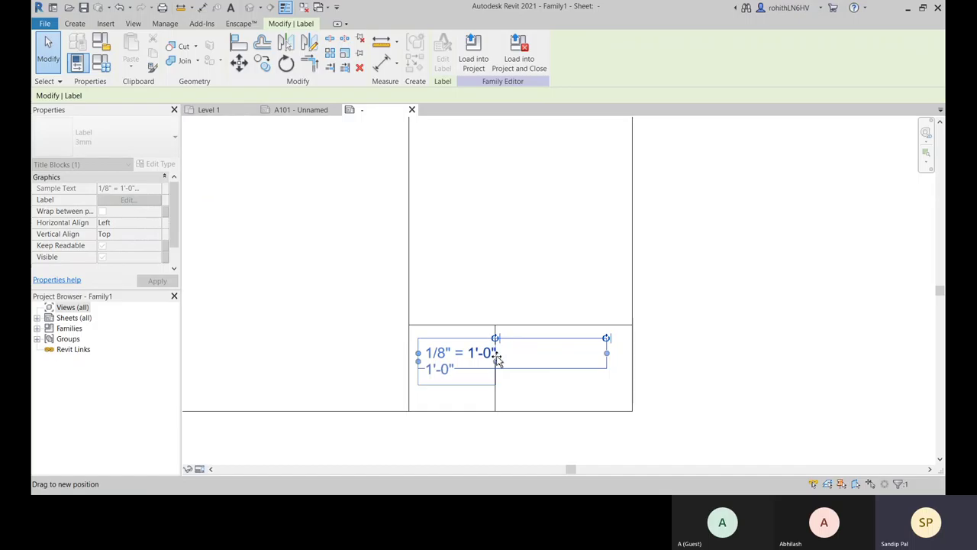
middle_click_drag(534, 374, 537, 378)
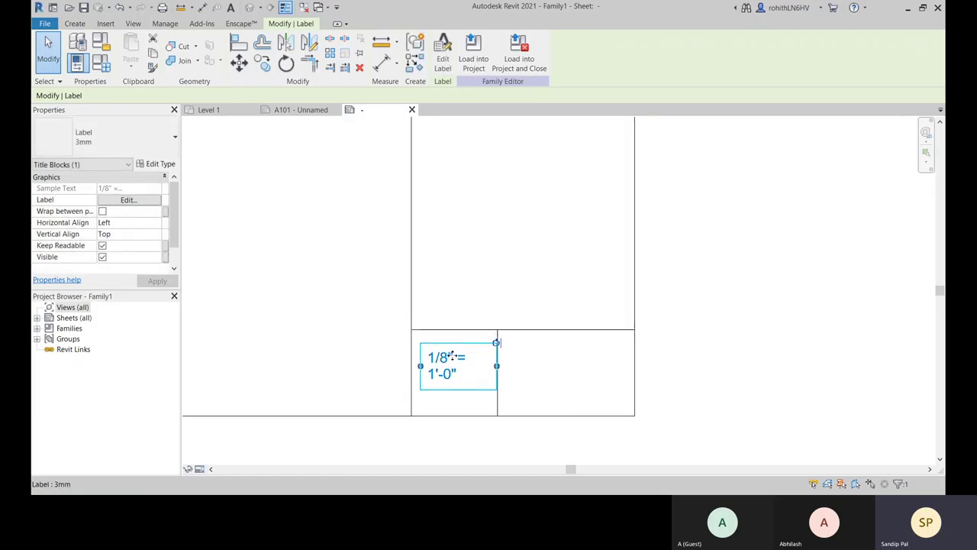
left_click_drag(456, 346, 456, 369)
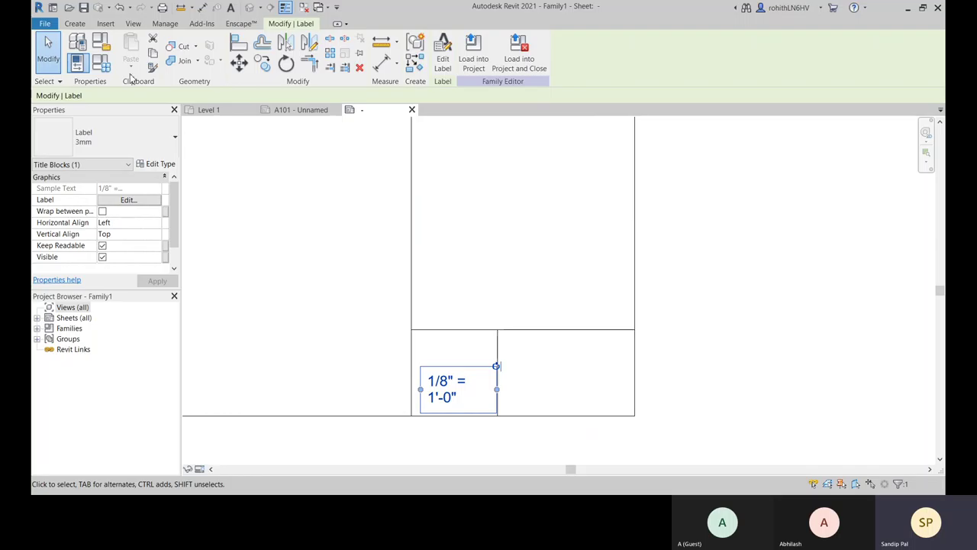
Deselect the scale label and start a text note from the Create tools
right_click(298, 179)
left_click(316, 184)
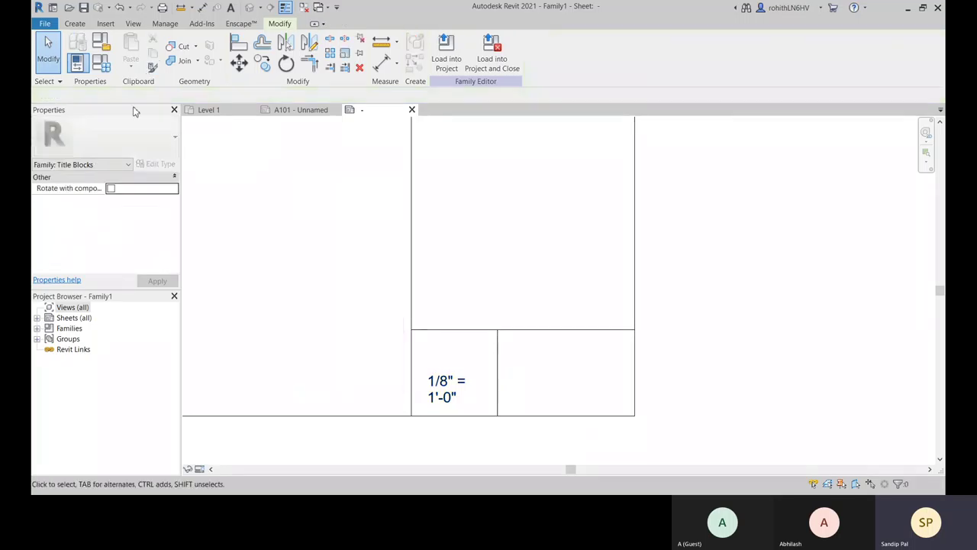
left_click(80, 24)
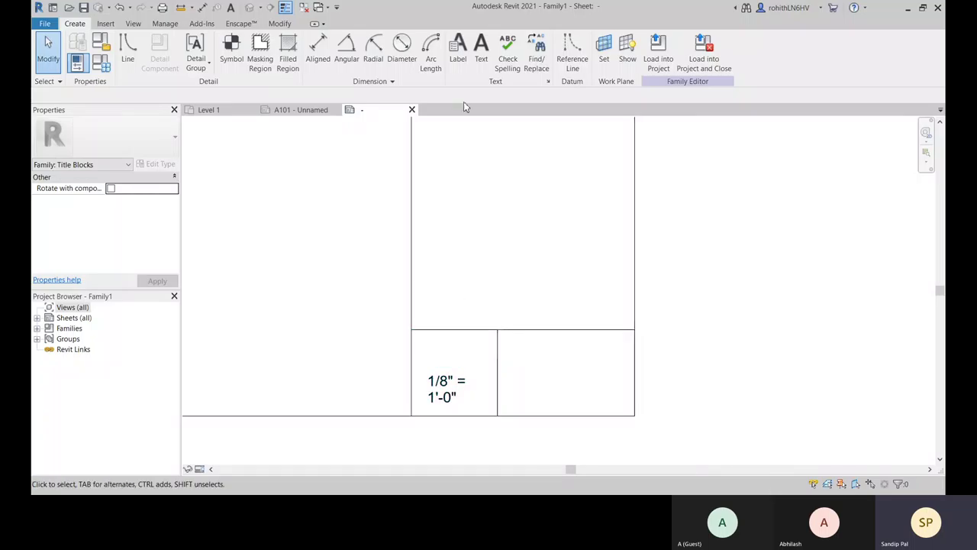
left_click(481, 50)
Place a 'Scale' text note in the title block's bottom-left cell
scroll(426, 351, "up", 1)
scroll(426, 351, "up", 1)
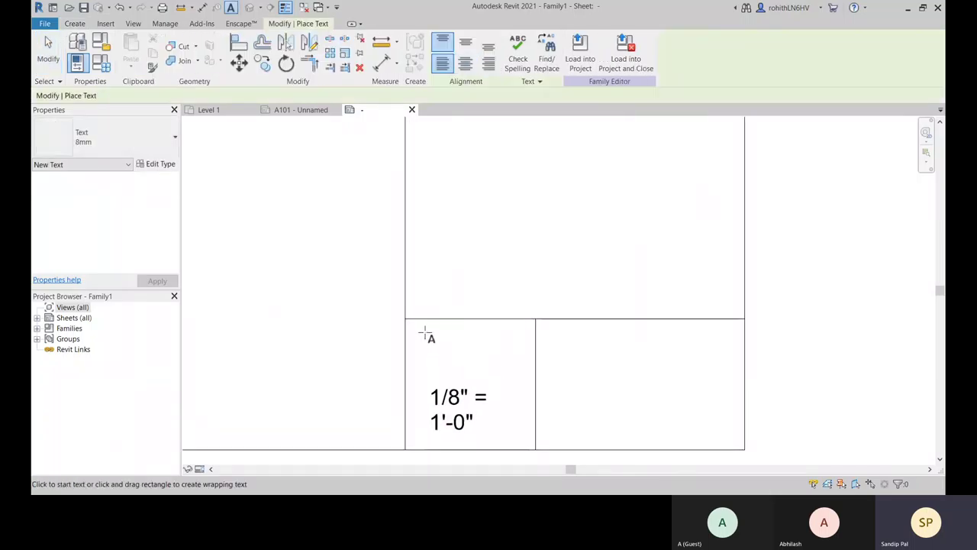
left_click(429, 329)
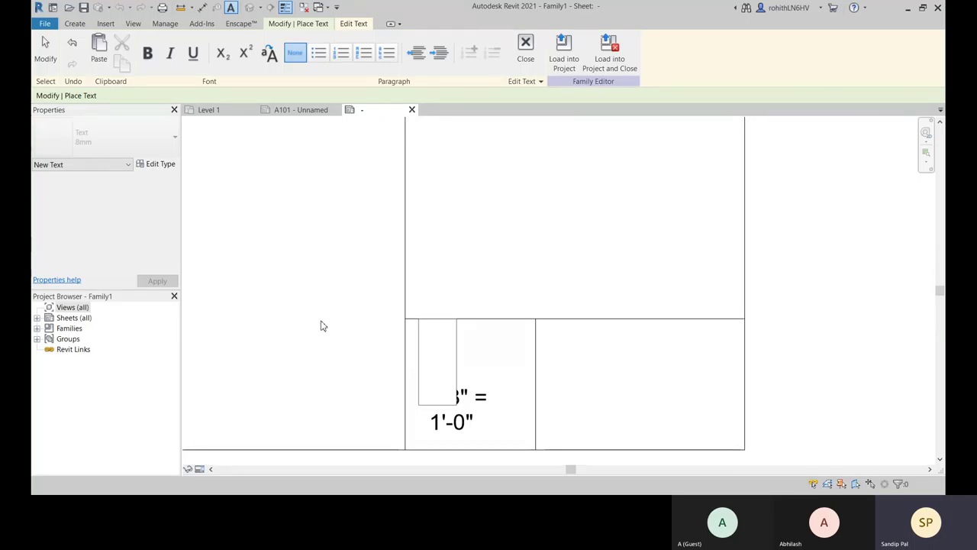
type("Scale")
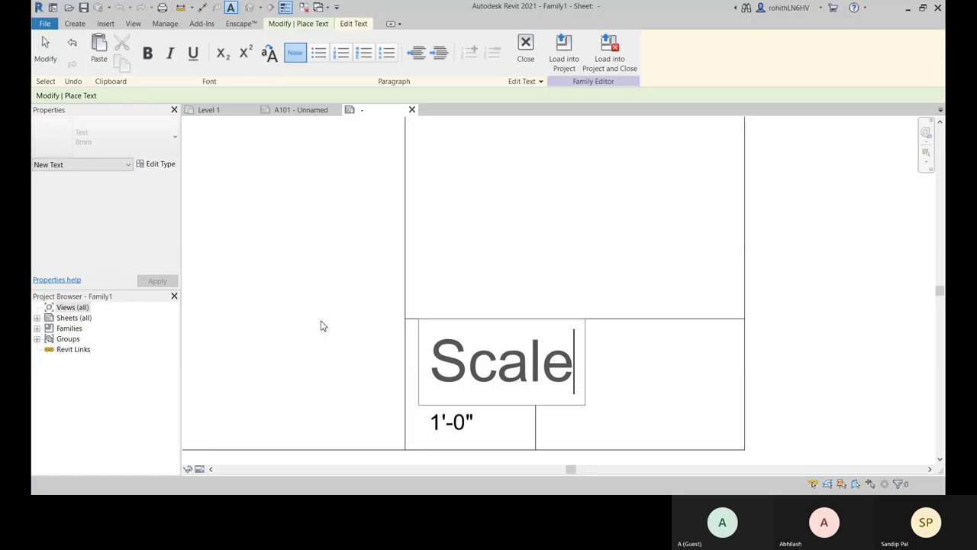
key("Return")
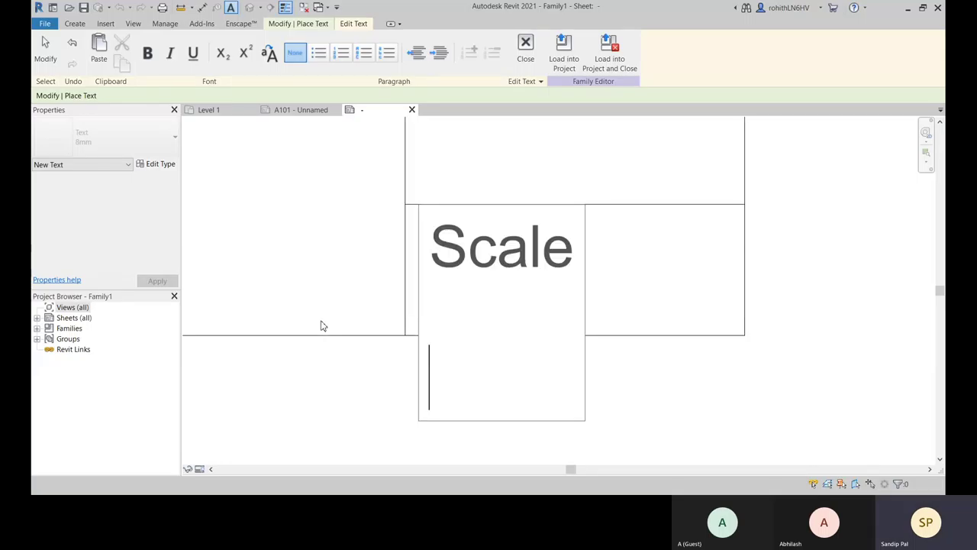
key("BackSpace")
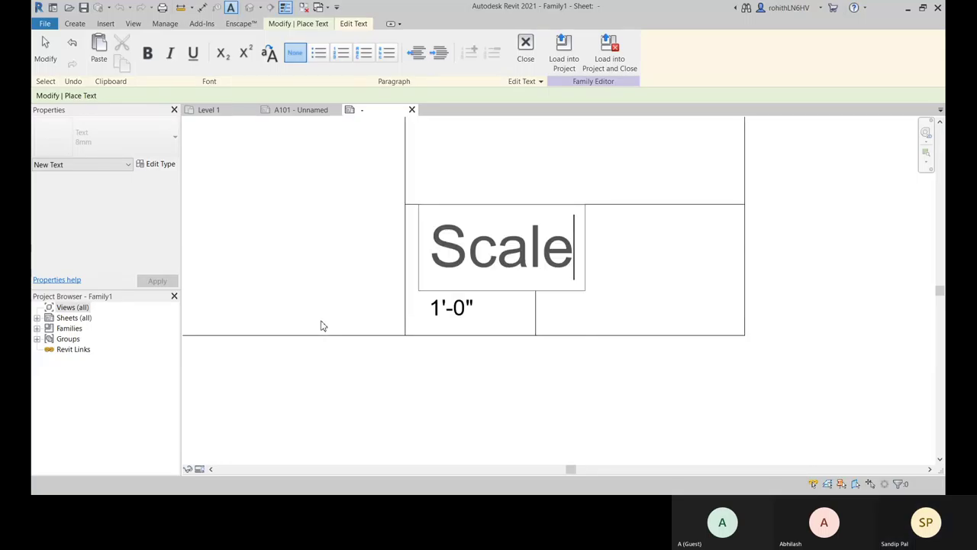
key("Escape")
key("Return")
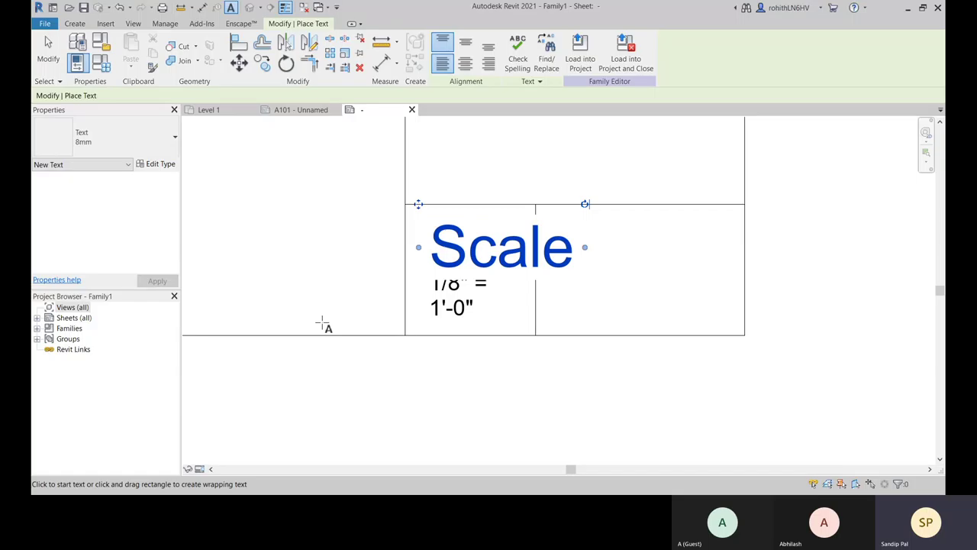
Exit the Text tool, check the Scale note by editing it in place, and open its type settings
right_click(623, 145)
left_click(631, 149)
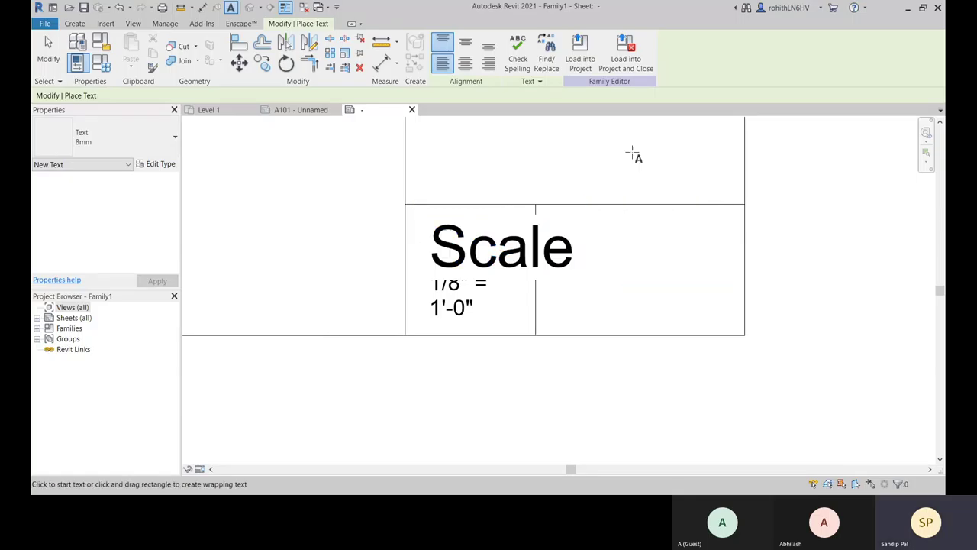
right_click(651, 152)
left_click(658, 156)
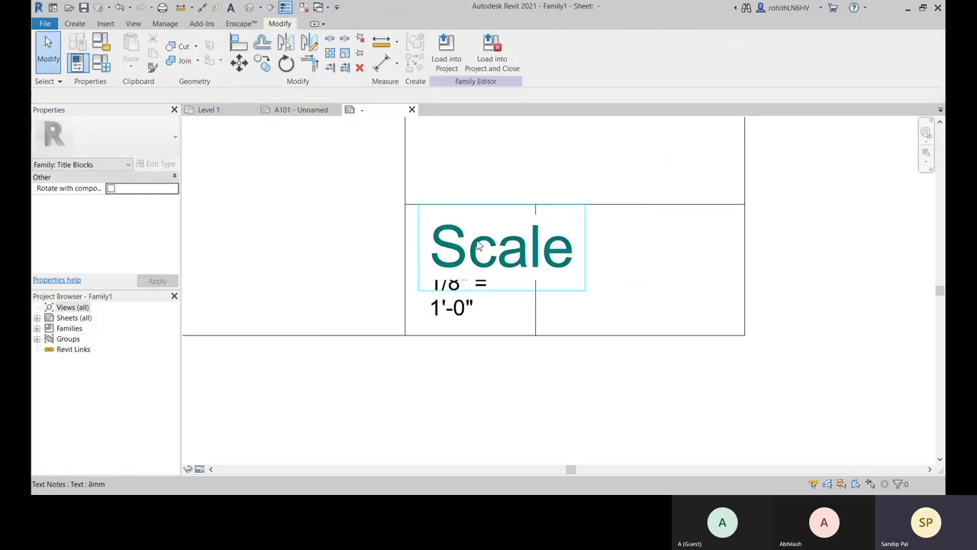
left_click(479, 246)
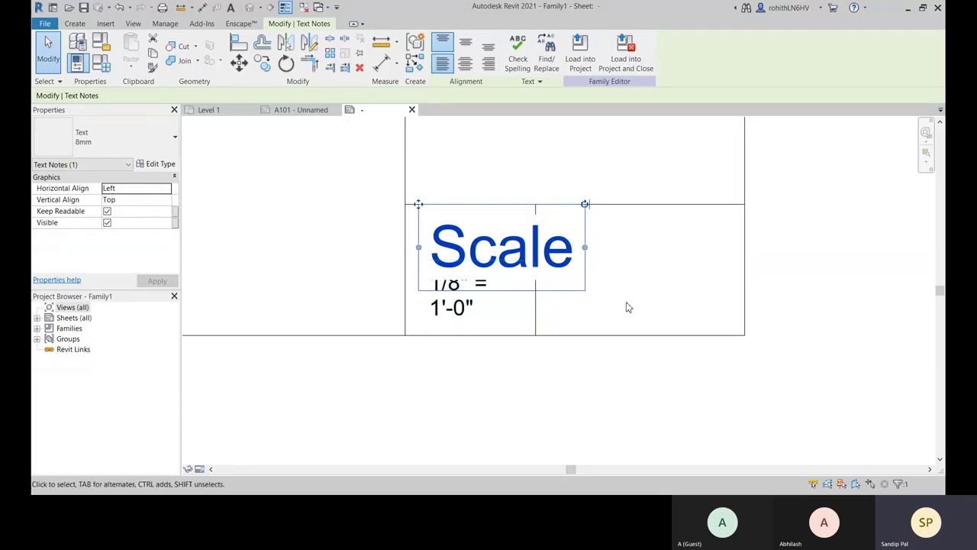
double_click(550, 267)
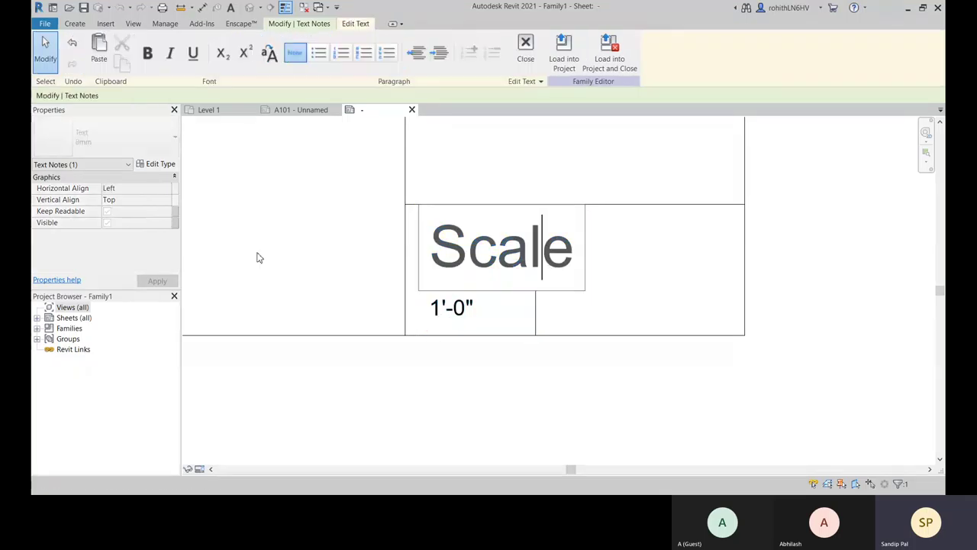
left_click(606, 395)
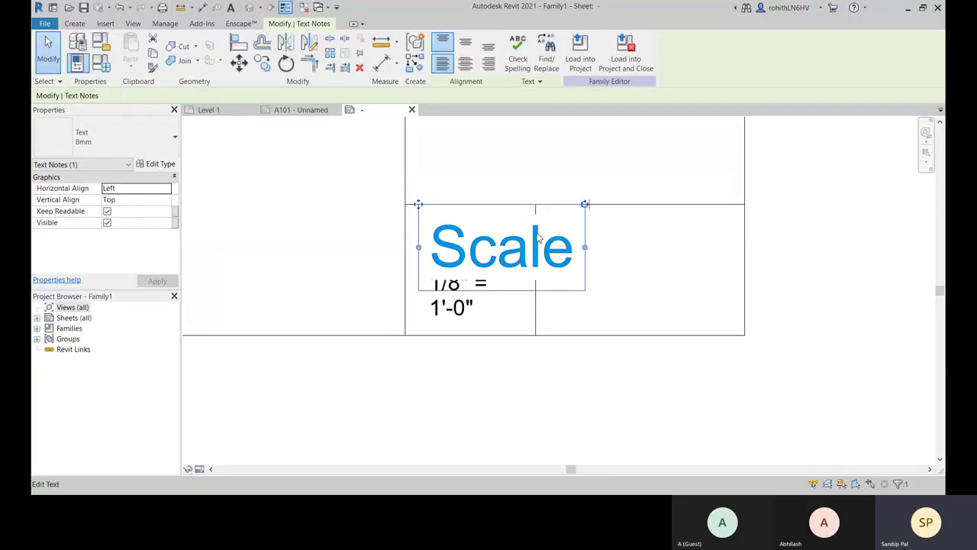
left_click(161, 165)
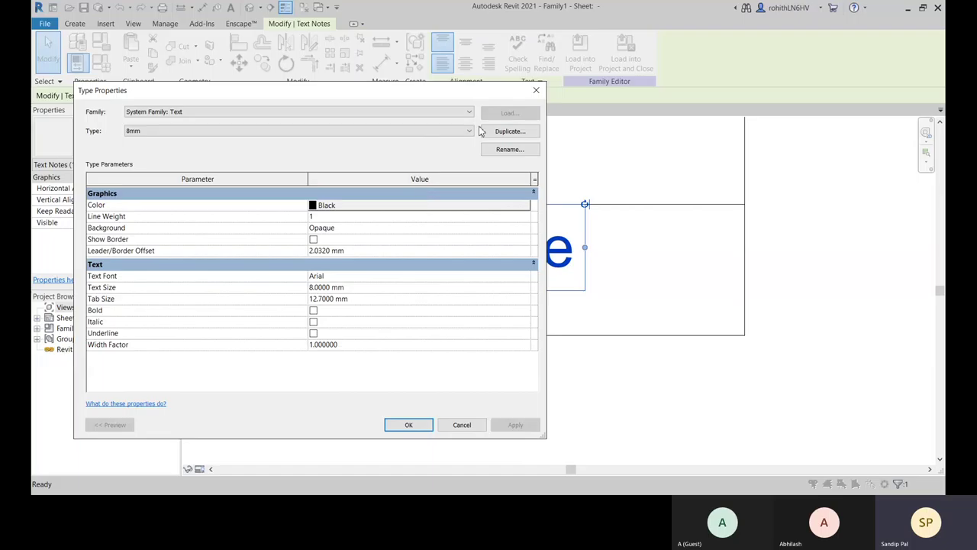
Duplicate the 8mm text type as '3mm' with a 3 mm text size for the Scale note
left_click(428, 131)
left_click(430, 136)
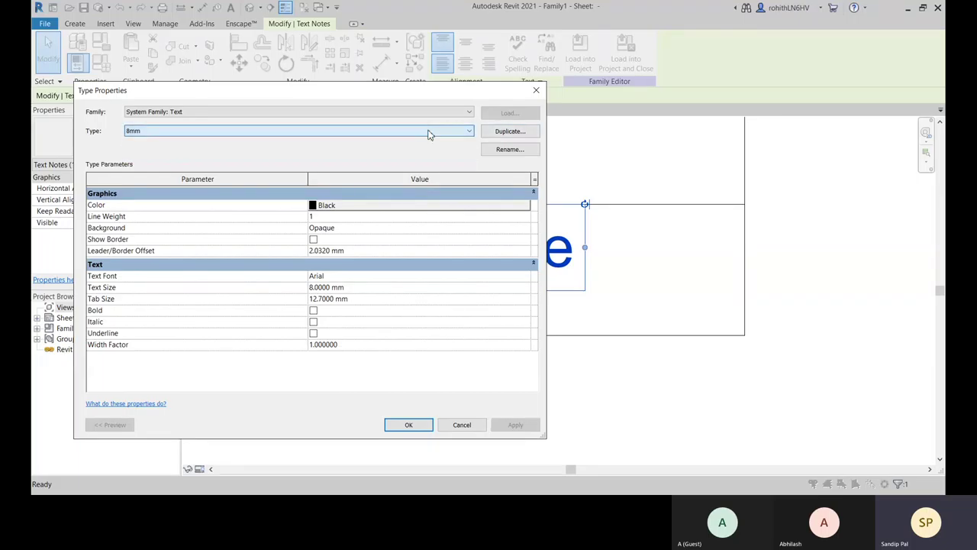
left_click(511, 136)
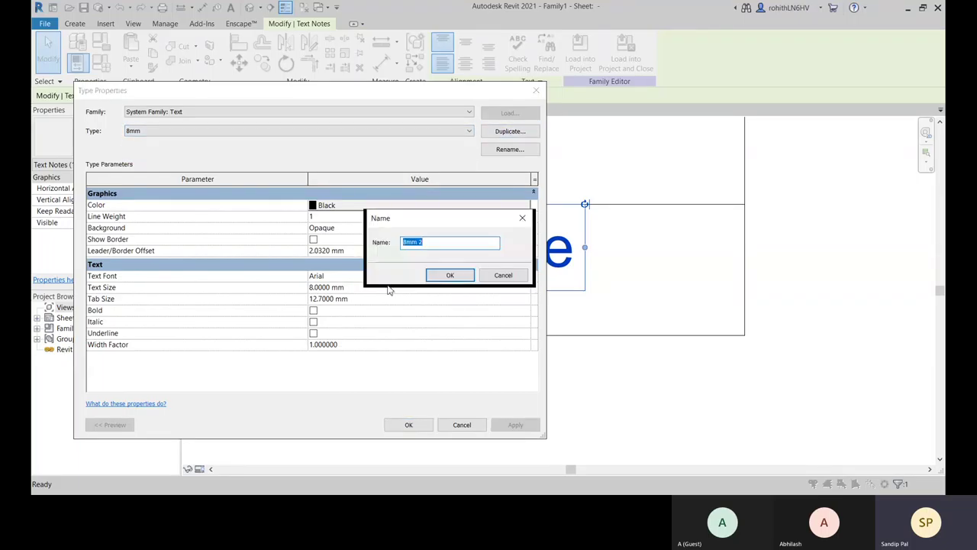
type("3mm")
left_click(450, 275)
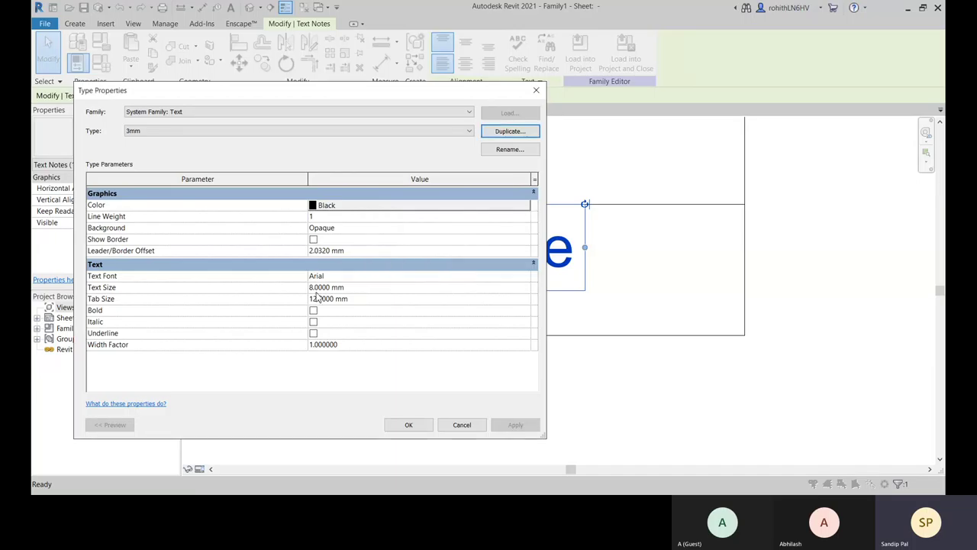
left_click(314, 288)
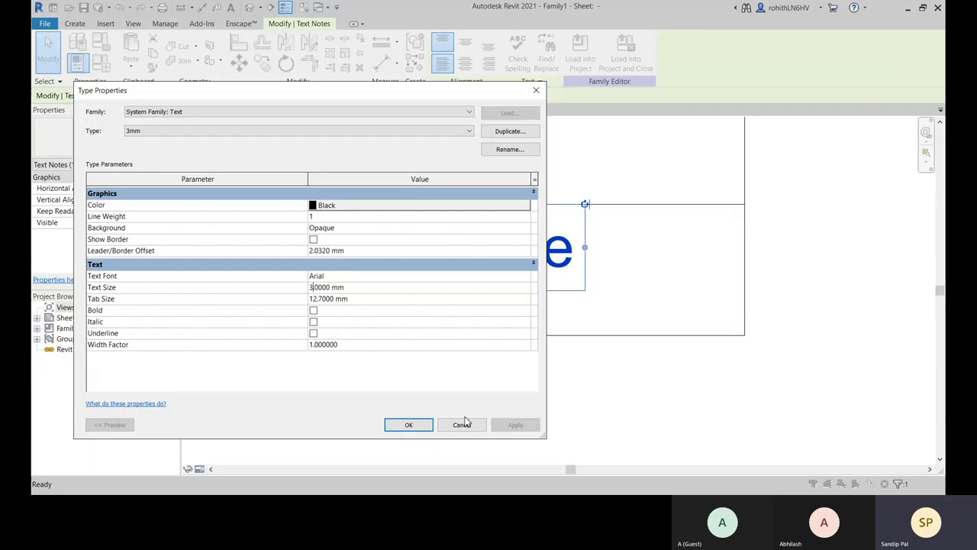
left_click(408, 424)
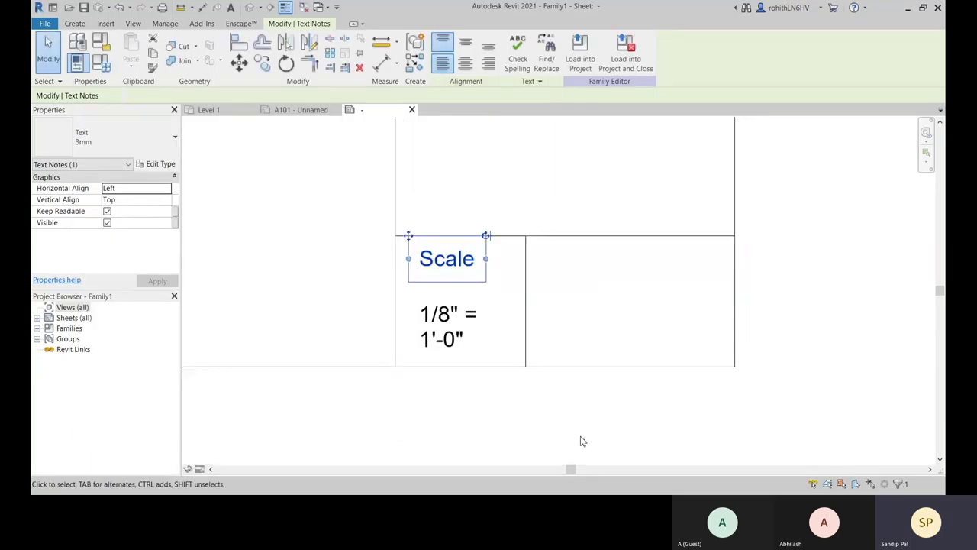
left_click(343, 394)
Change the 1/8" = 1'-0" label's type property value to 2
left_click(535, 336)
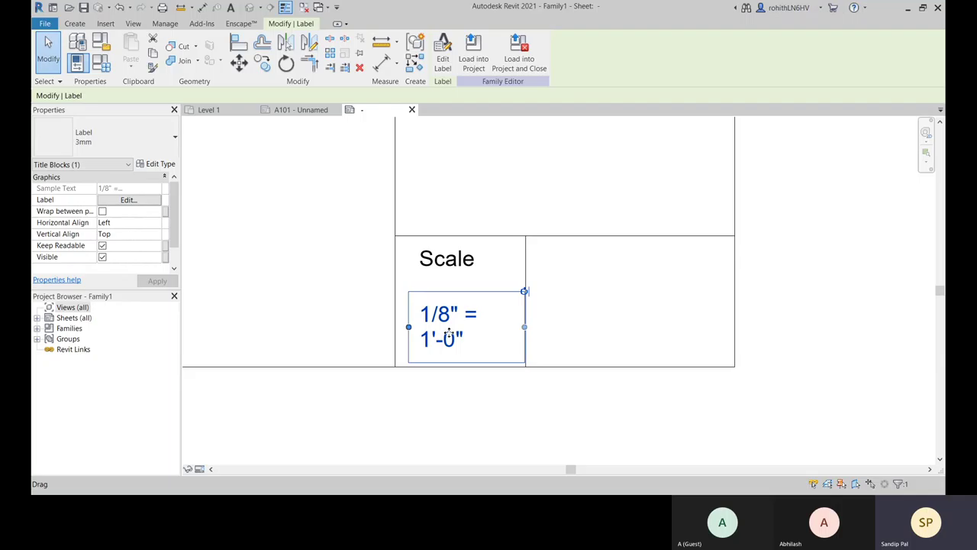
left_click(160, 165)
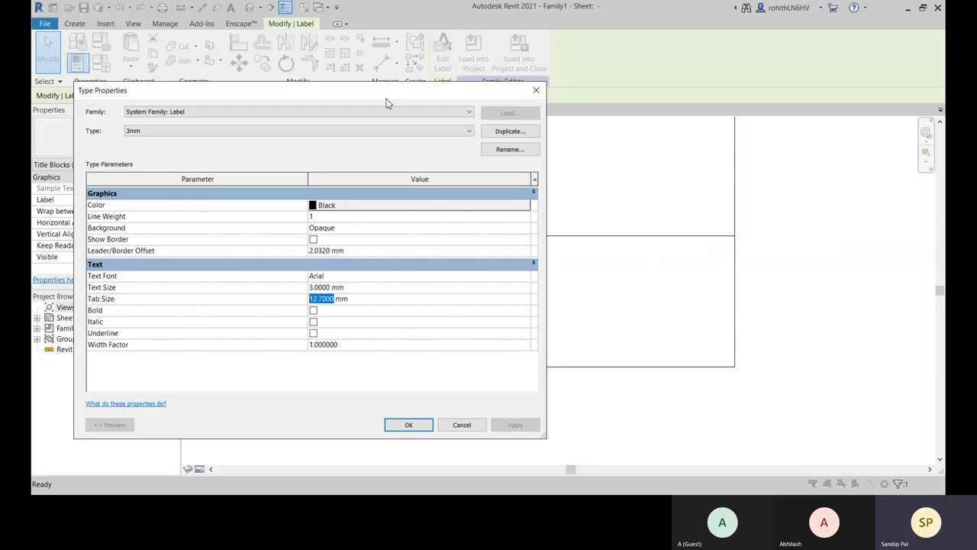
left_click_drag(386, 99, 530, 326)
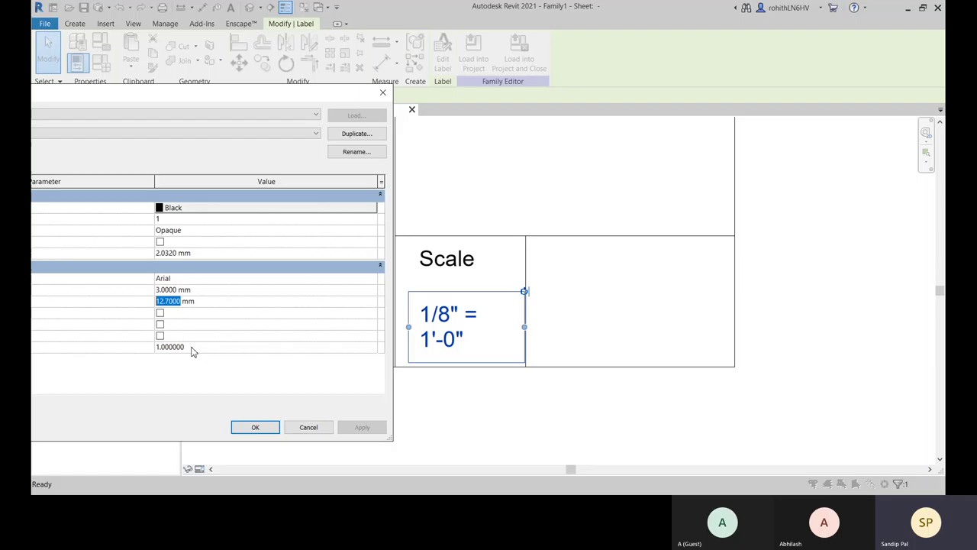
type("2")
left_click(368, 427)
left_click(256, 429)
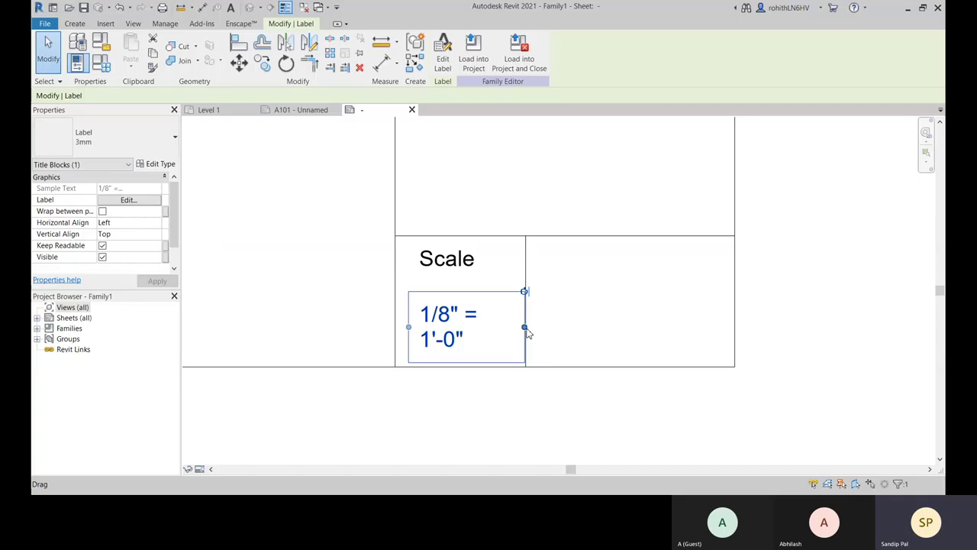
Widen the 1/8" = 1'-0" label onto one line and shift it left inside the scale box
left_click_drag(525, 327, 548, 327)
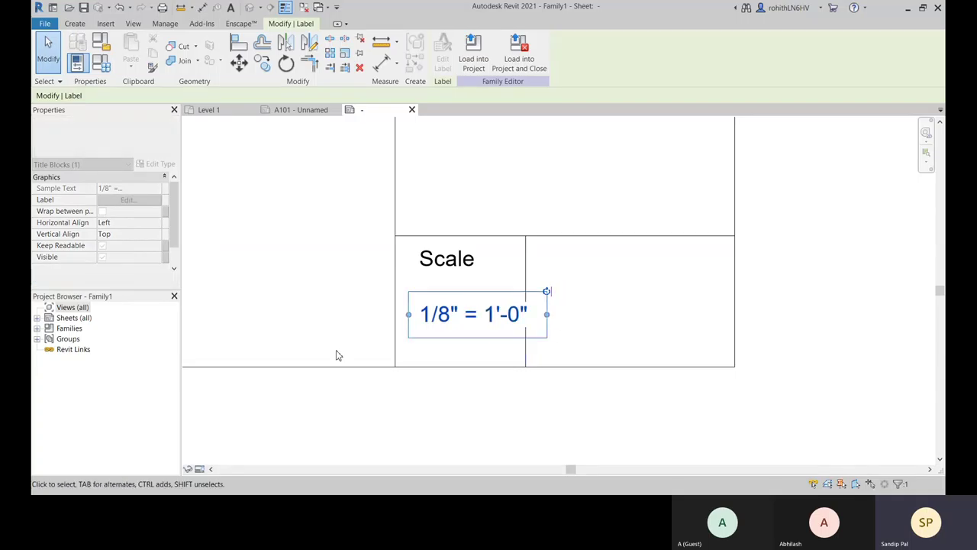
left_click_drag(485, 294, 478, 297)
left_click_drag(538, 319, 527, 319)
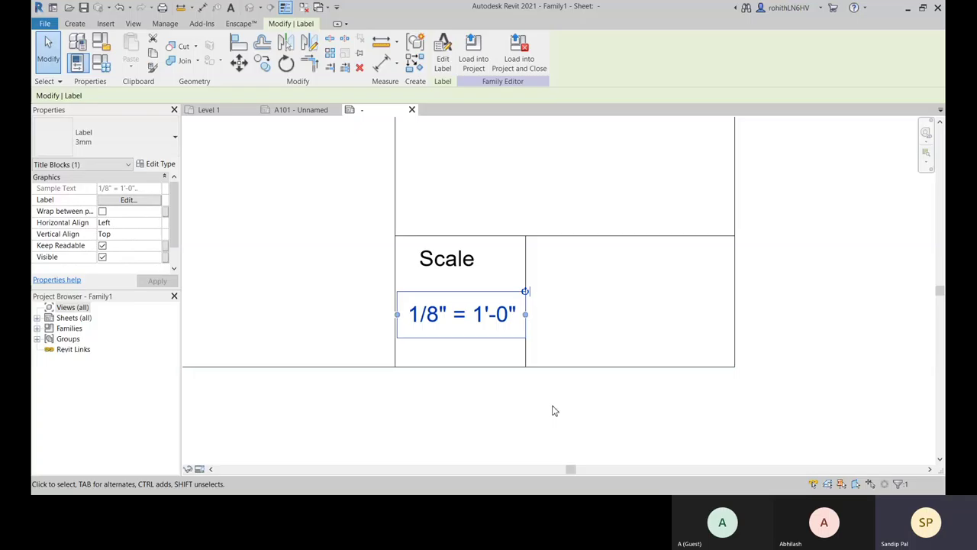
key("Left")
key("Right")
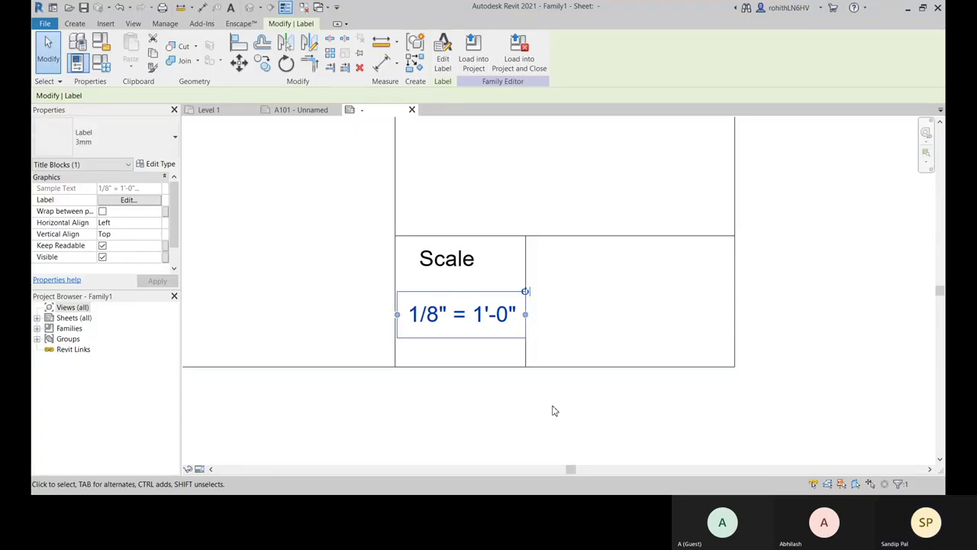
left_click(566, 405)
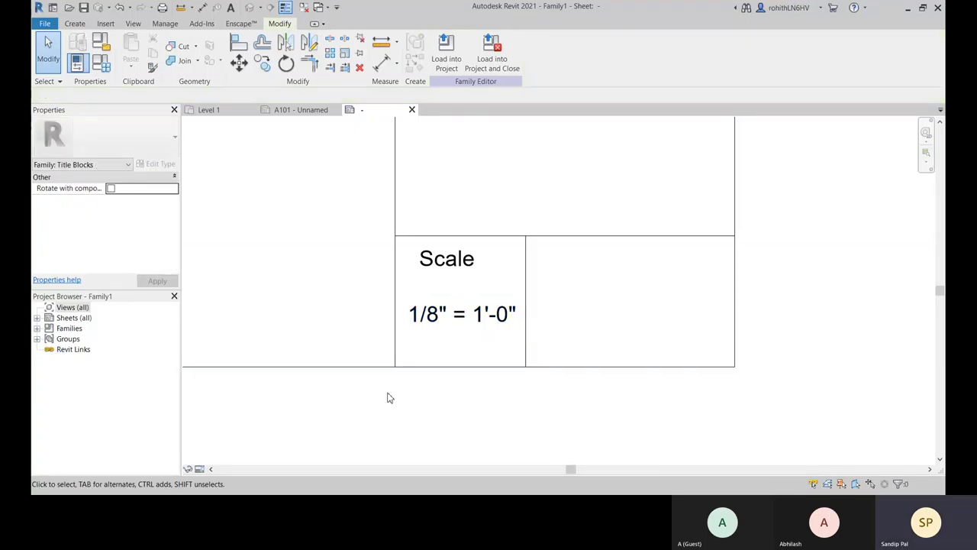
Zoom out and pan until the full title block border is visible, then show the Create tools
scroll(519, 340, "down", 2)
scroll(548, 192, "down", 2)
scroll(558, 205, "down", 2)
middle_click_drag(558, 206, 567, 349)
scroll(618, 206, "down", 2)
middle_click_drag(331, 203, 331, 258)
scroll(556, 248, "up", 2)
middle_click_drag(580, 369, 580, 318)
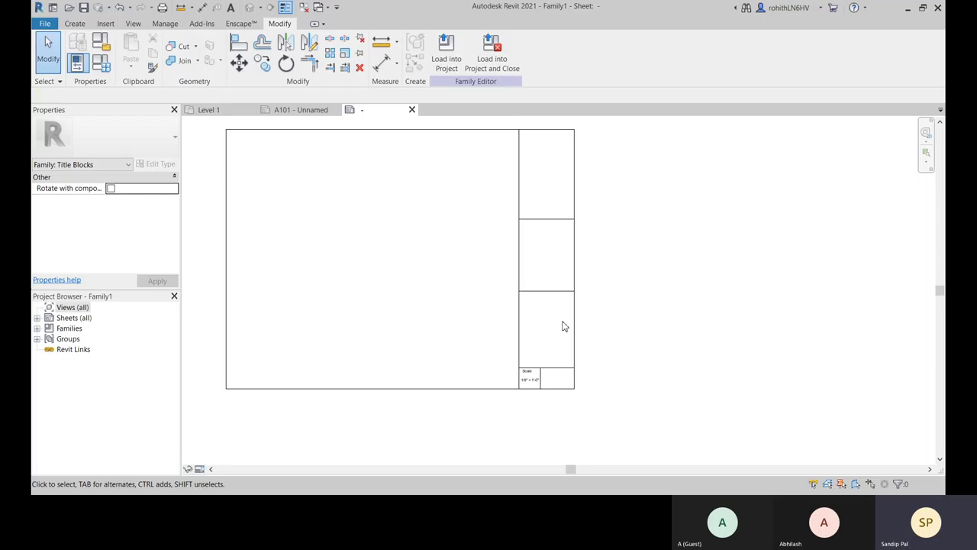
middle_click_drag(561, 168, 570, 197)
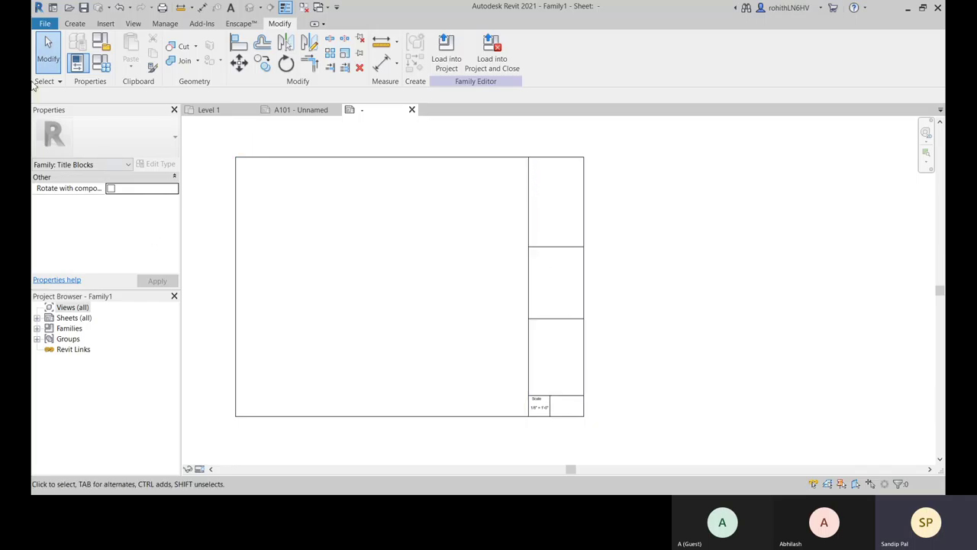
left_click(77, 25)
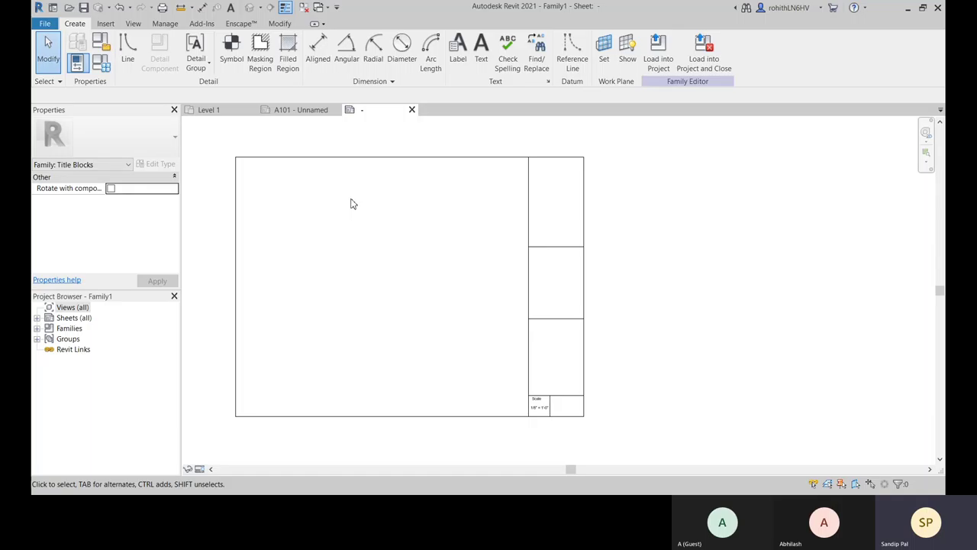
Start the Symbol tool, agree to load a family, and browse into the Annotations library folder
left_click(231, 47)
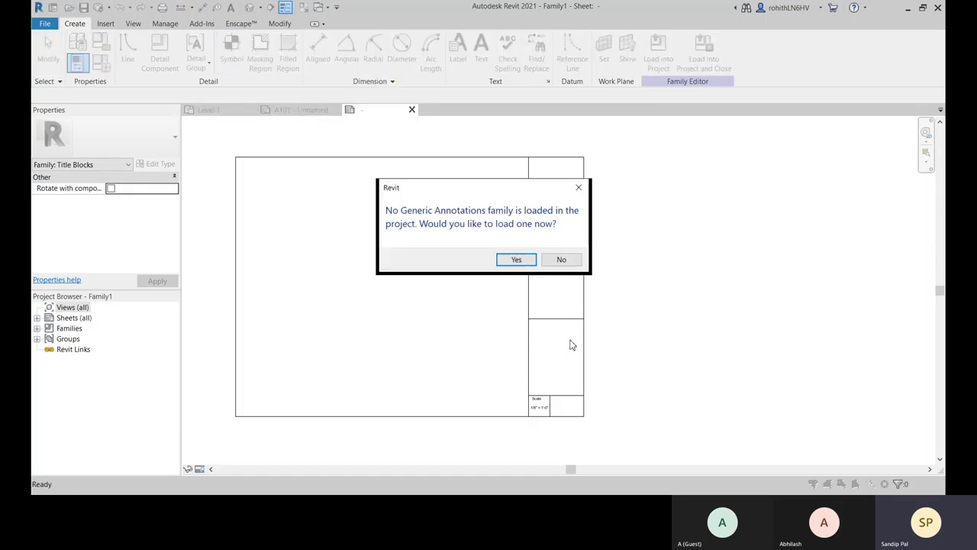
left_click(527, 261)
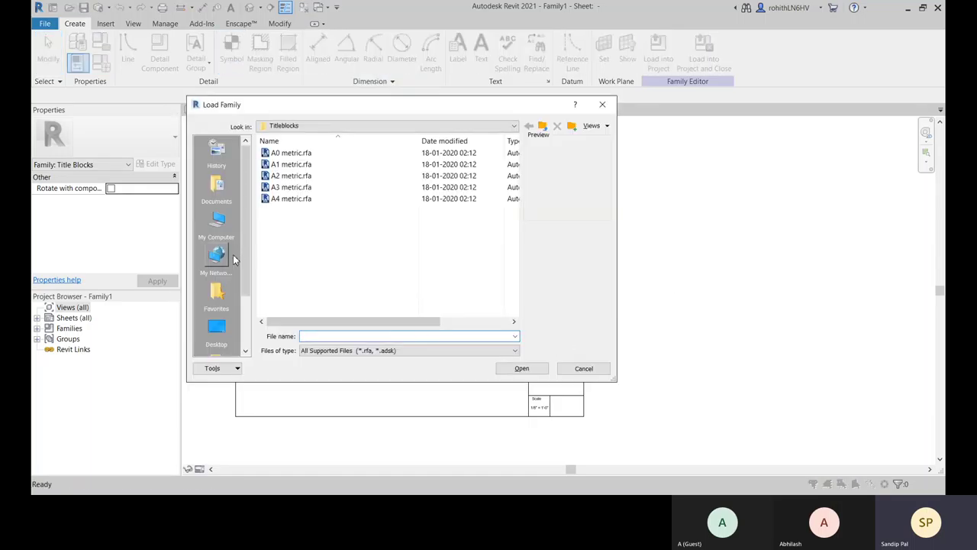
left_click(542, 126)
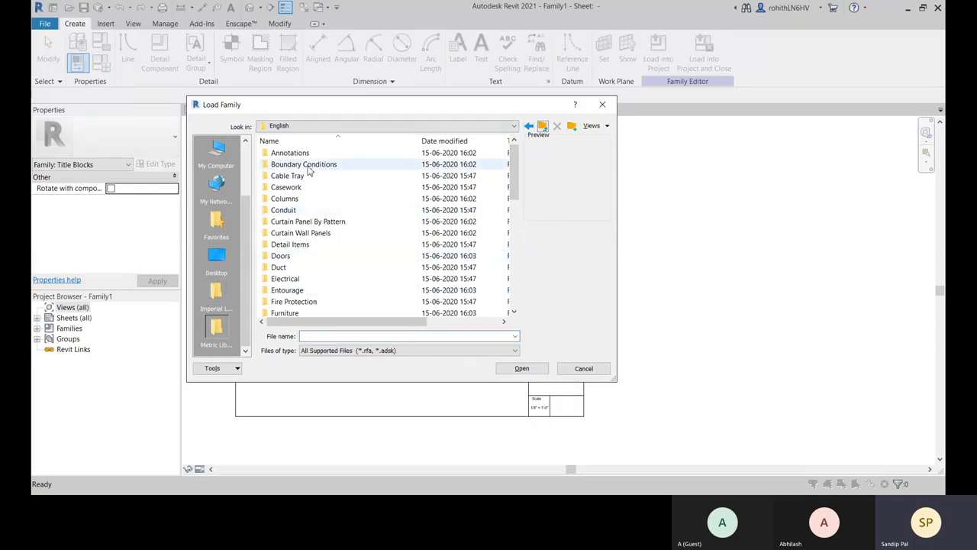
double_click(291, 154)
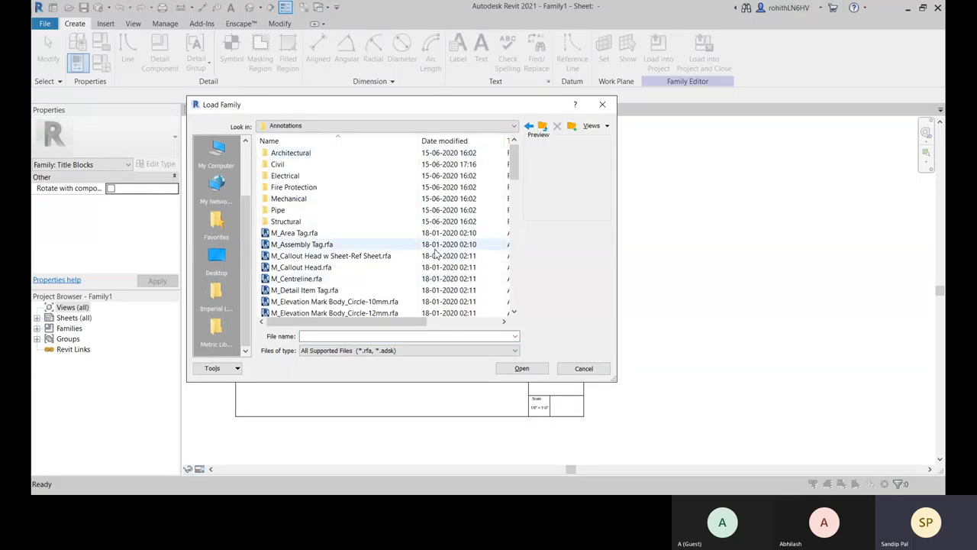
scroll(432, 253, "down", 2)
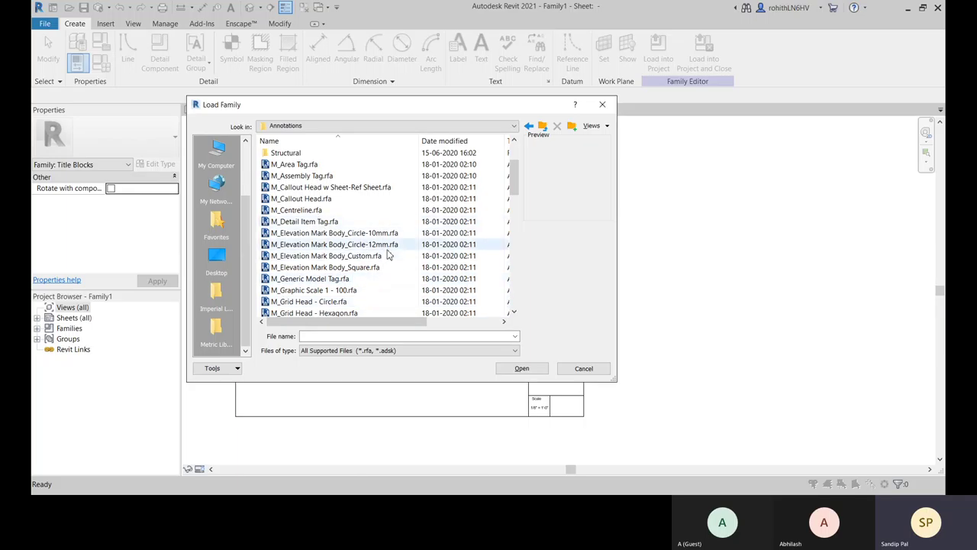
scroll(415, 264, "down", 3)
scroll(386, 287, "down", 3)
Select M_North Arrow-1.rfa from the Annotations folder and load it
left_click(296, 281)
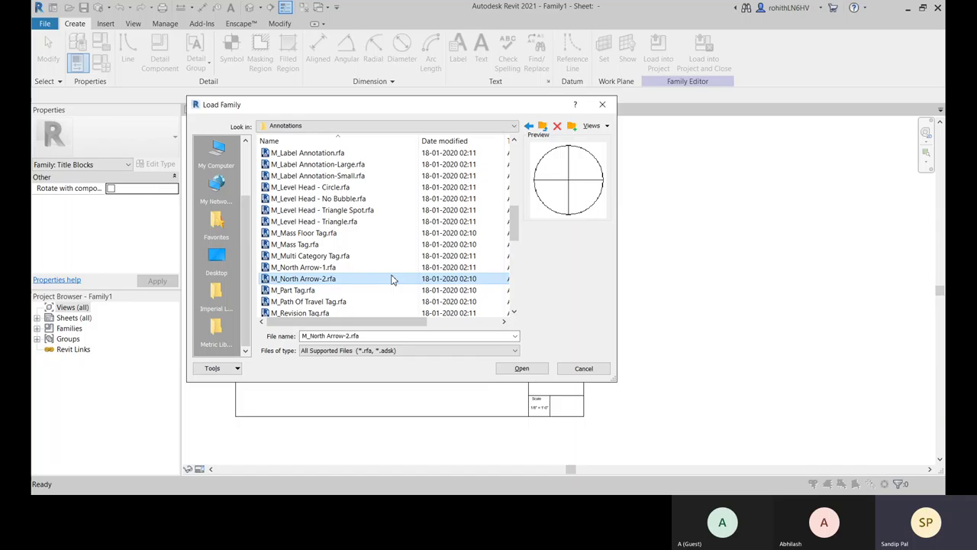
left_click(458, 268)
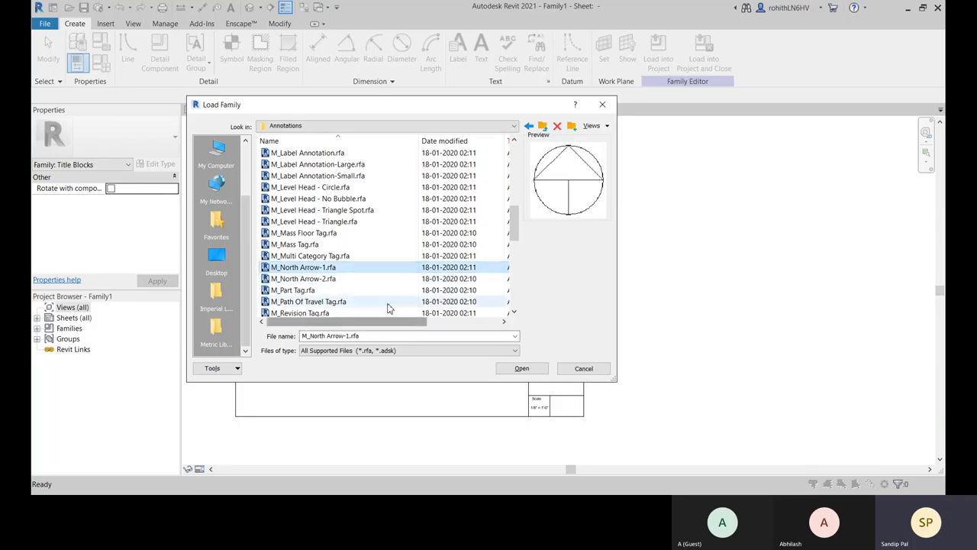
scroll(393, 298, "down", 1)
scroll(362, 294, "down", 1)
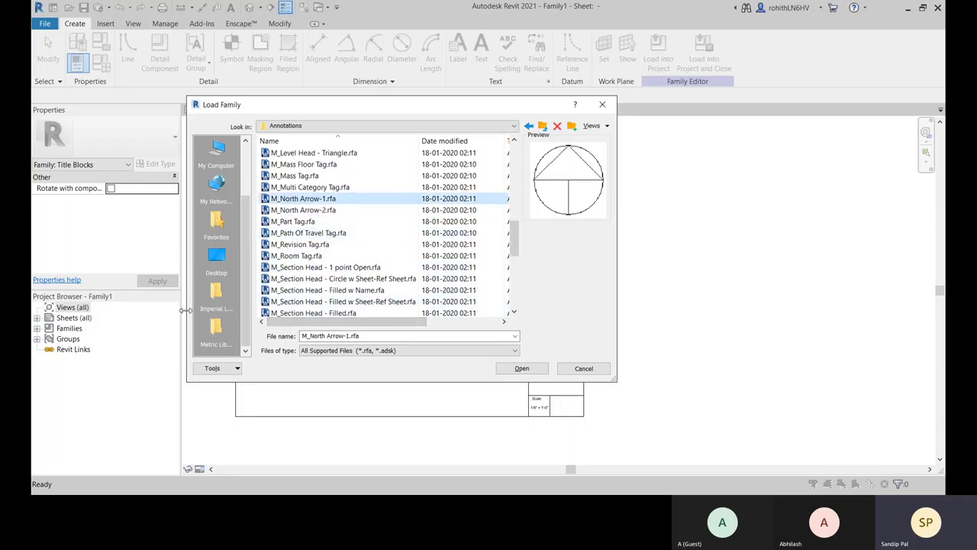
left_click(336, 256)
left_click(328, 245)
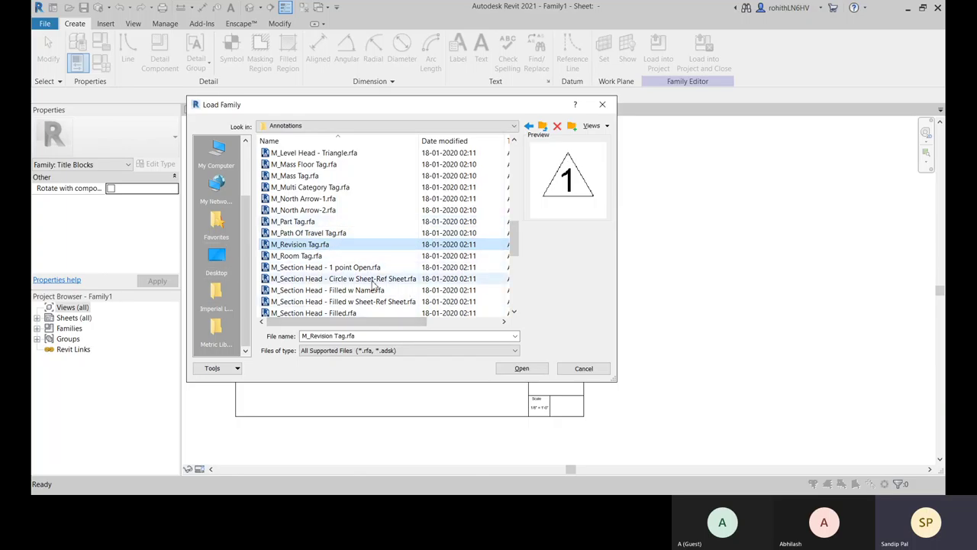
scroll(402, 278, "down", 3)
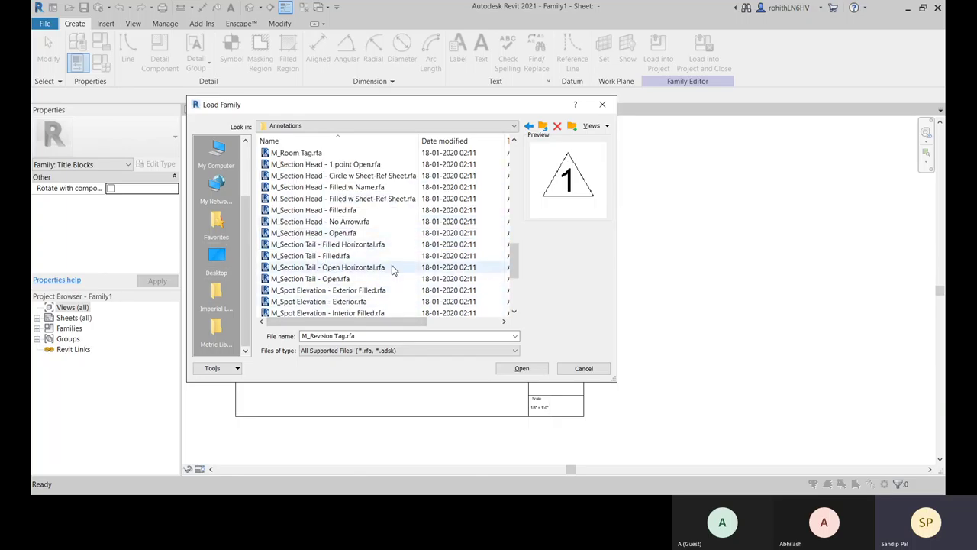
scroll(393, 270, "up", 5)
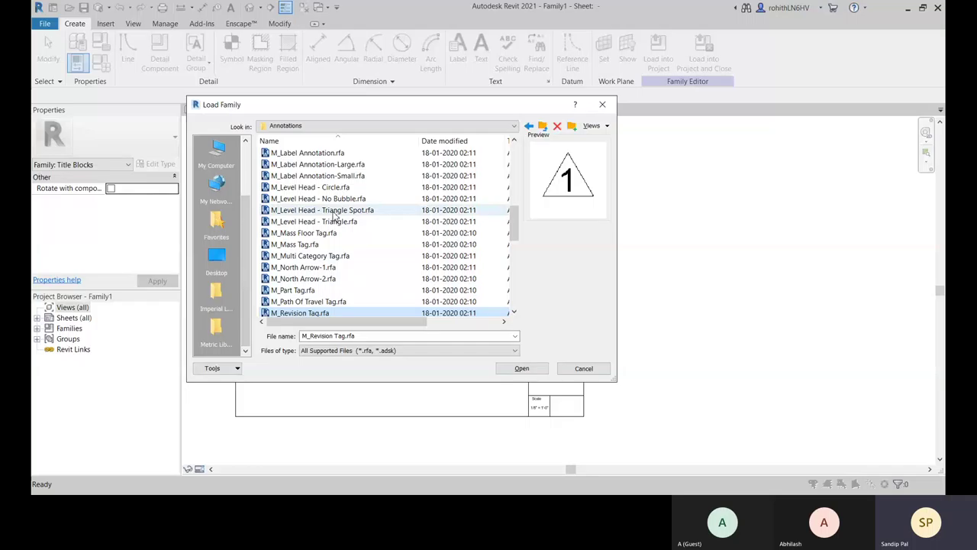
scroll(320, 268, "up", 2)
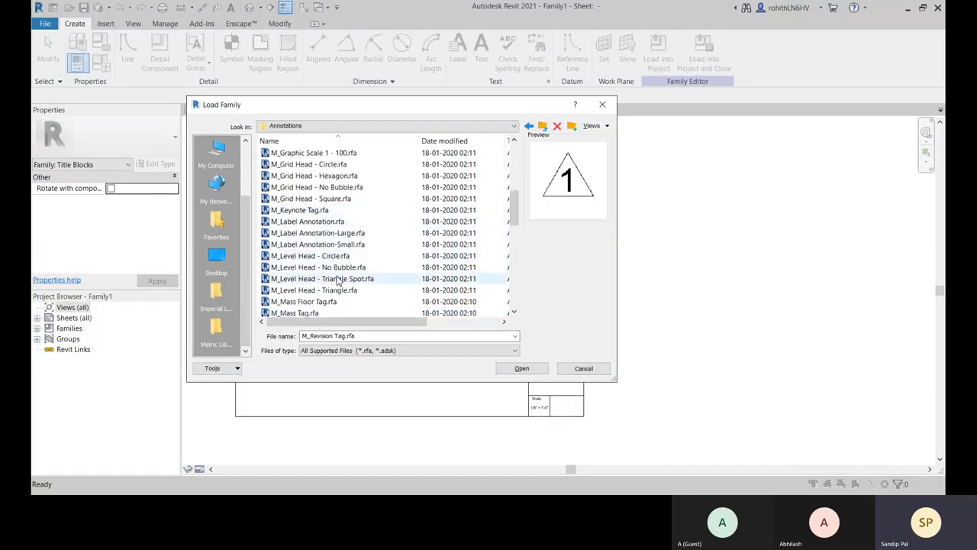
scroll(332, 218, "up", 2)
scroll(336, 222, "down", 3)
scroll(343, 225, "down", 1)
scroll(343, 226, "down", 2)
left_click(328, 198)
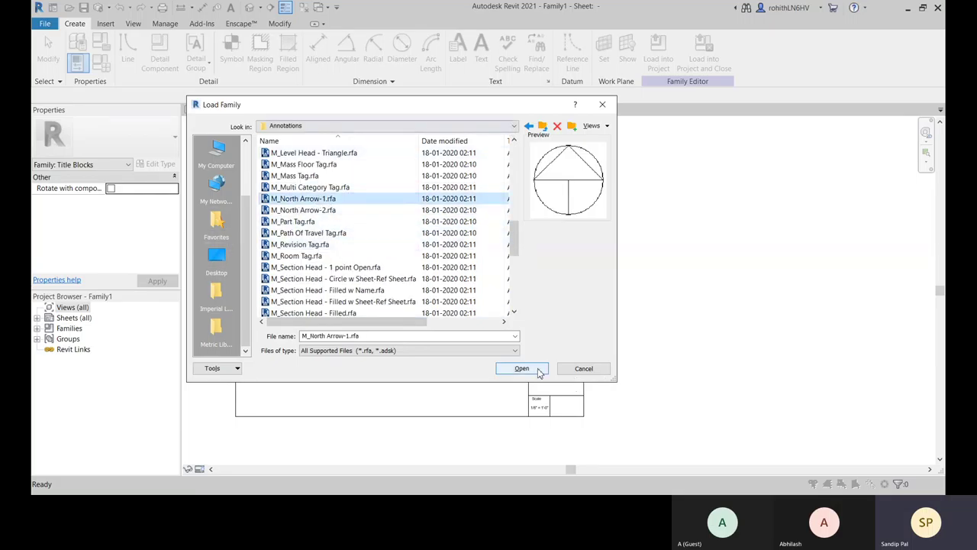
left_click(522, 368)
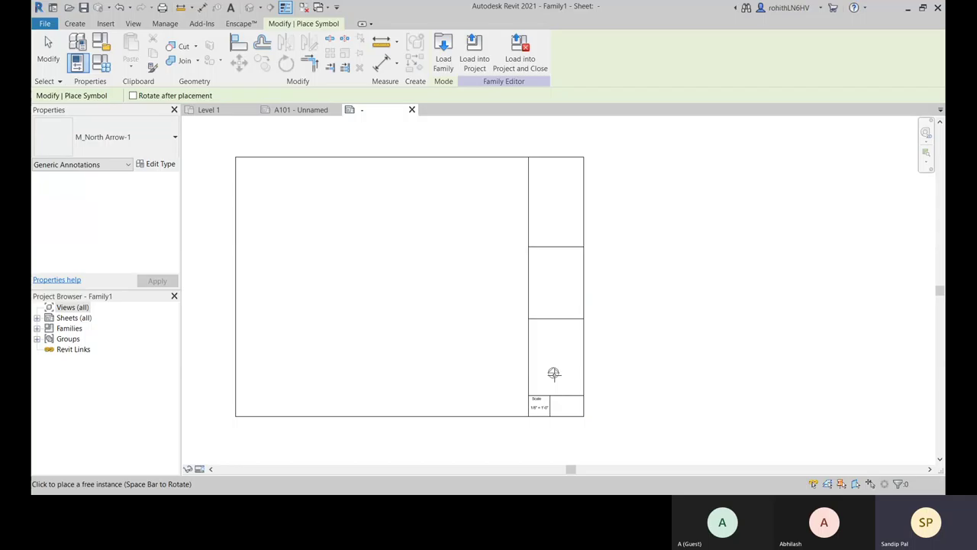
Place one M_North Arrow-1 symbol in the bottom-right cell beside Scale
scroll(554, 374, "up", 2)
scroll(540, 386, "up", 1)
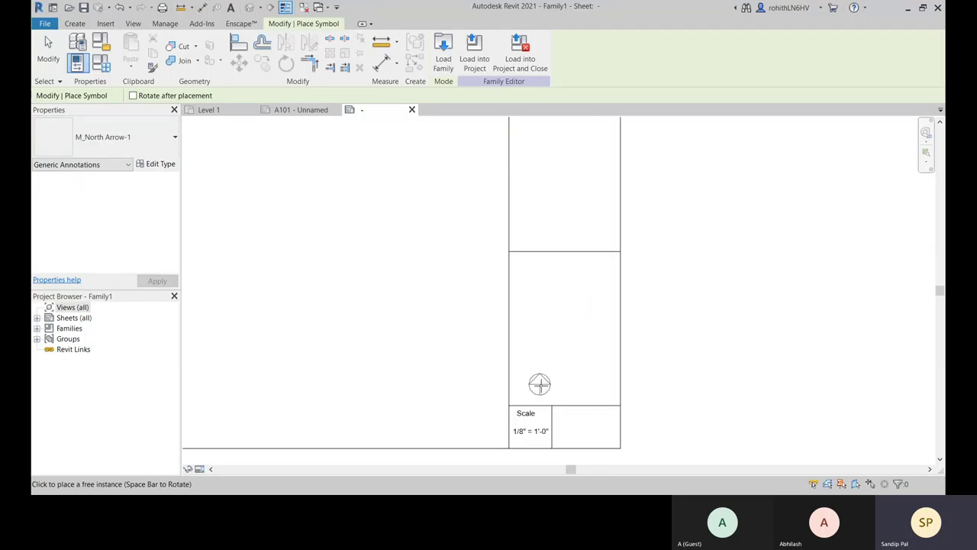
scroll(540, 385, "up", 1)
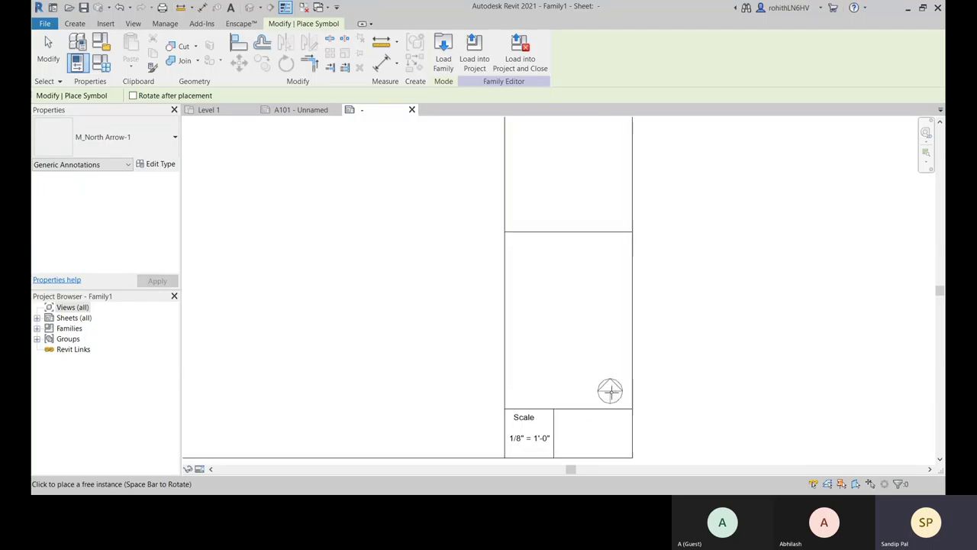
left_click(594, 435)
right_click(691, 357)
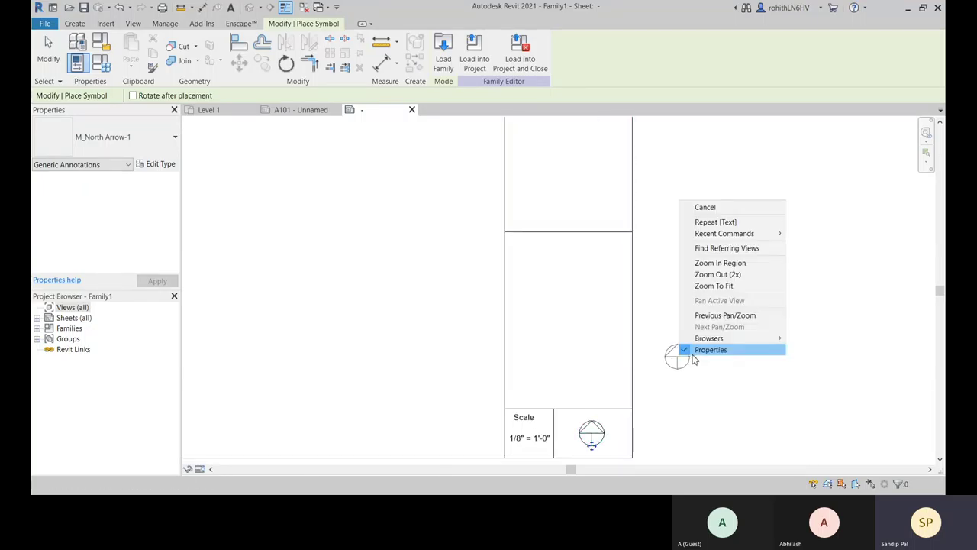
left_click(705, 206)
right_click(692, 207)
left_click(705, 210)
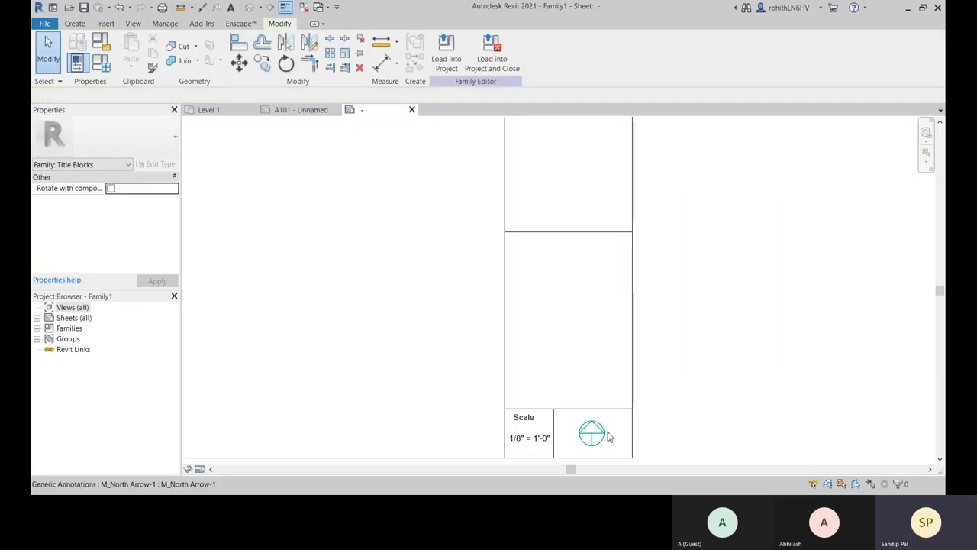
Rotate the north arrow to a slightly tilted angle
left_click(609, 437)
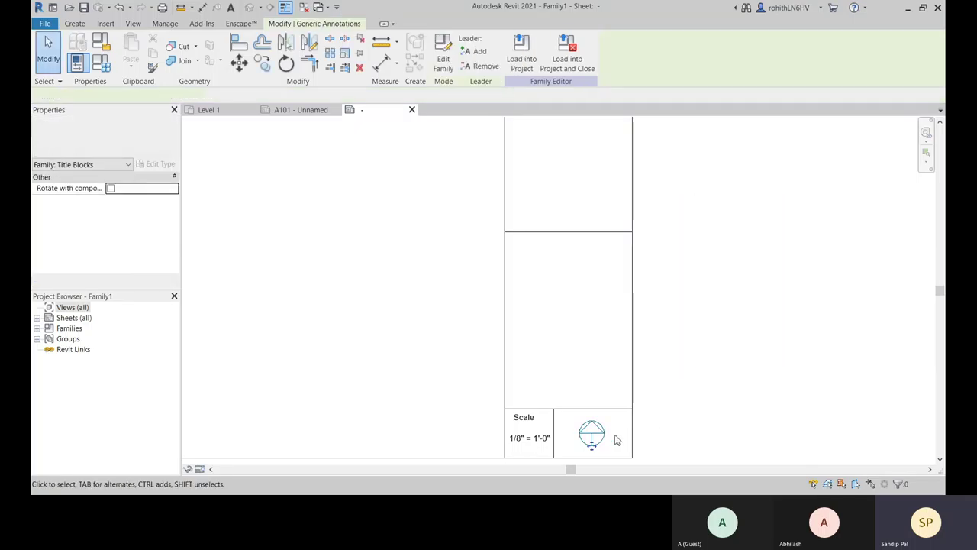
left_click(287, 65)
left_click(690, 436)
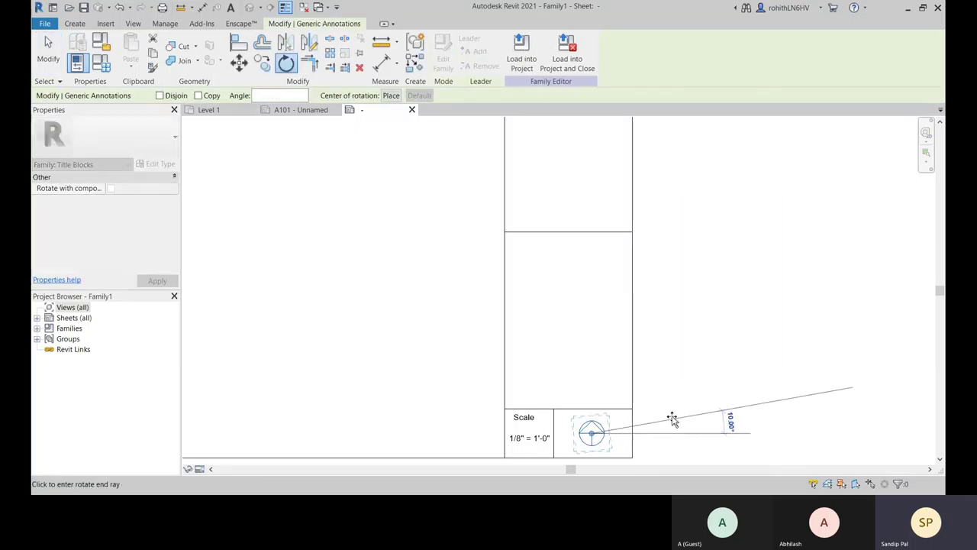
left_click(662, 398)
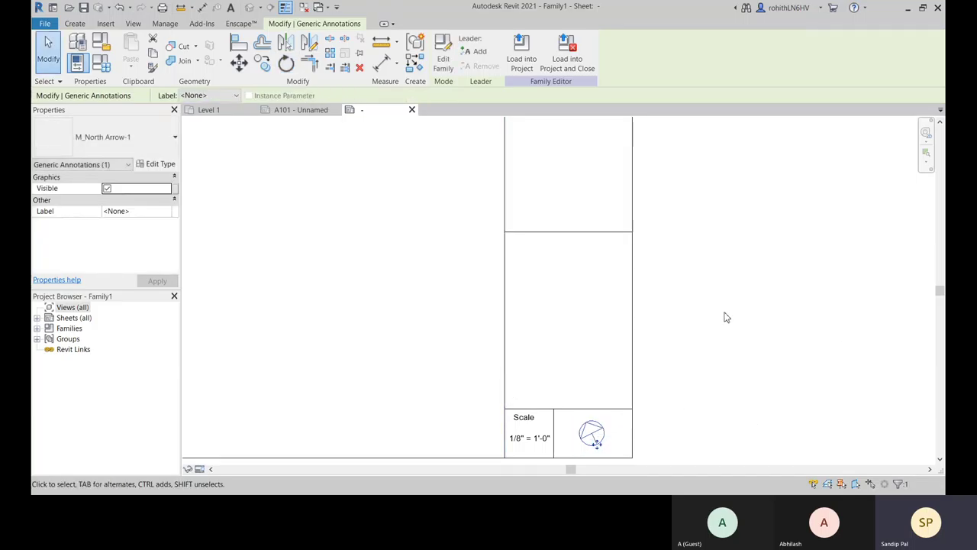
key("Escape")
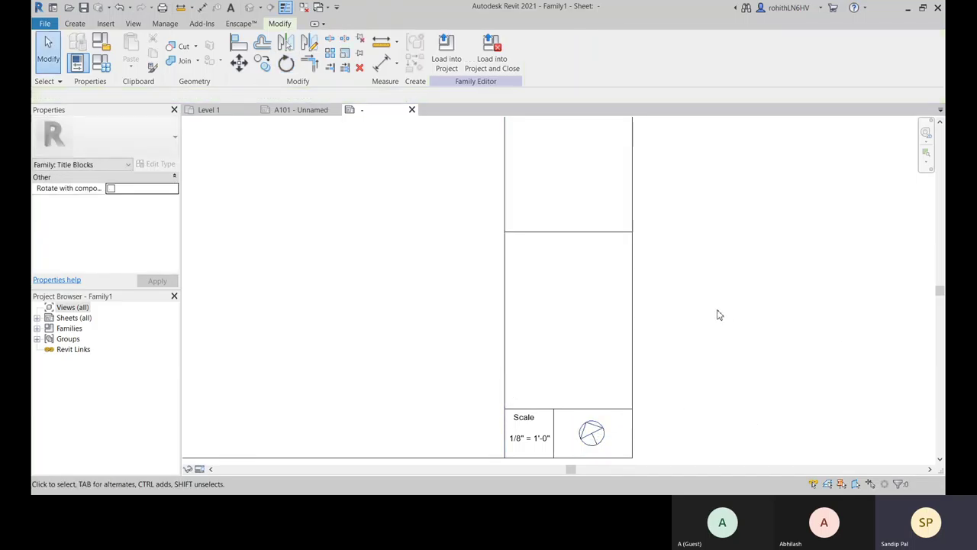
scroll(621, 413, "down", 3)
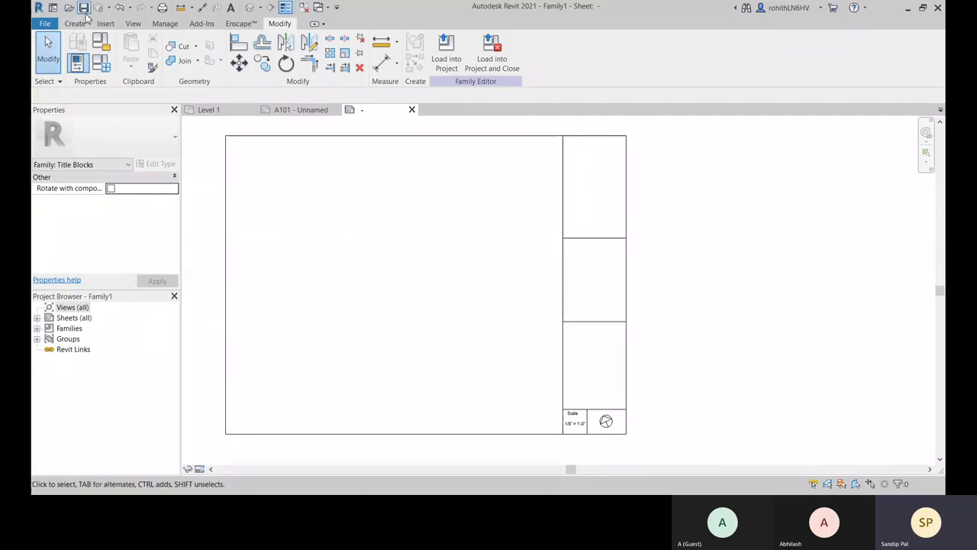
Save the family to the Desktop as Page 410 X 305 mm.rfa after checking the save Options
left_click(46, 24)
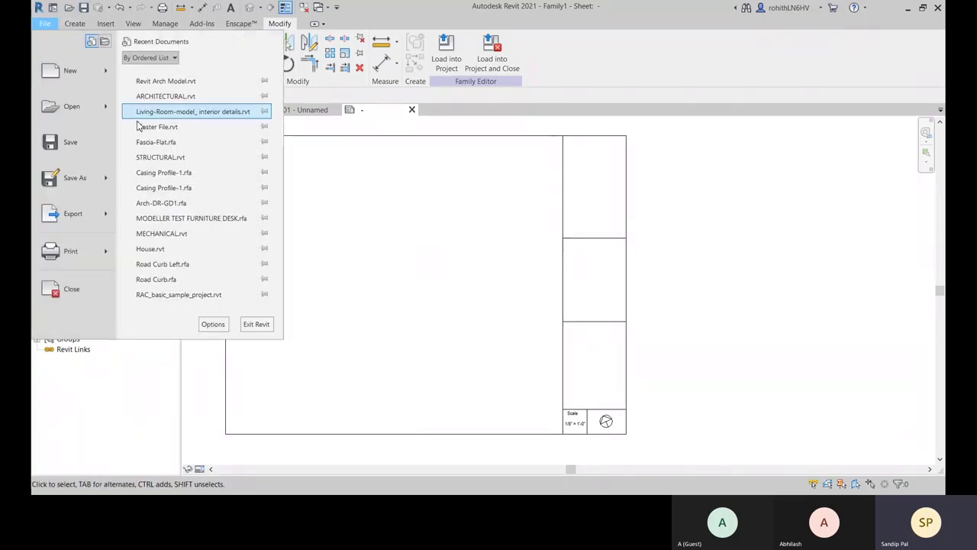
left_click(84, 149)
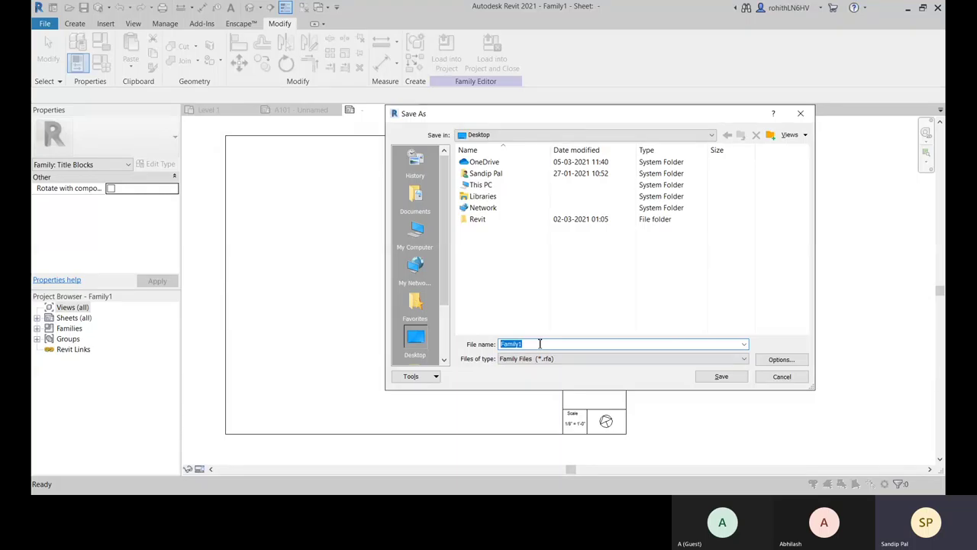
type("Pa")
left_click_drag(613, 120, 456, 94)
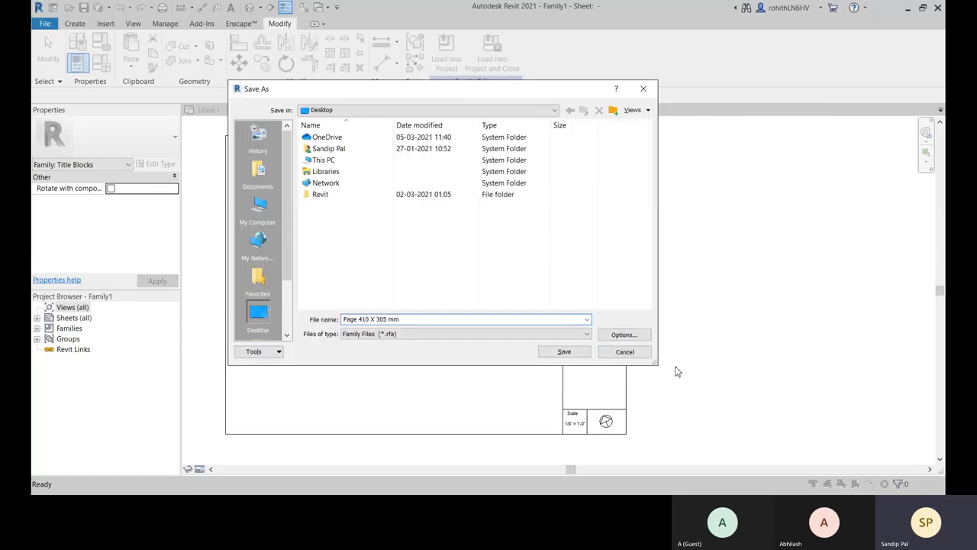
left_click(622, 337)
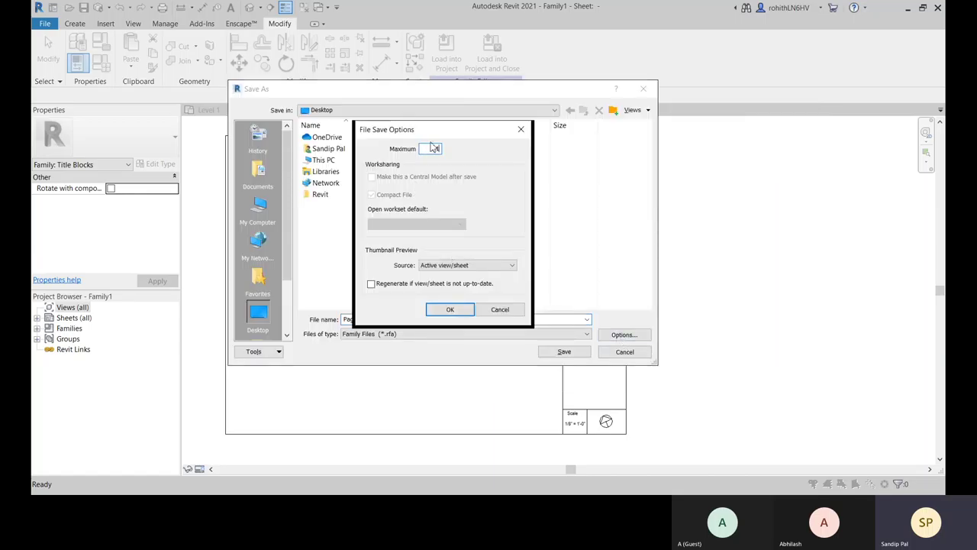
left_click(450, 310)
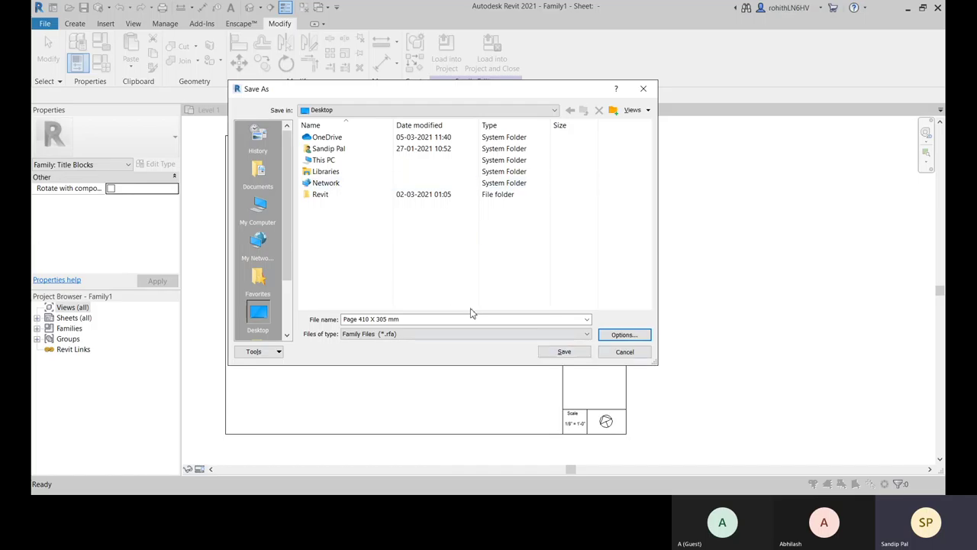
left_click(558, 352)
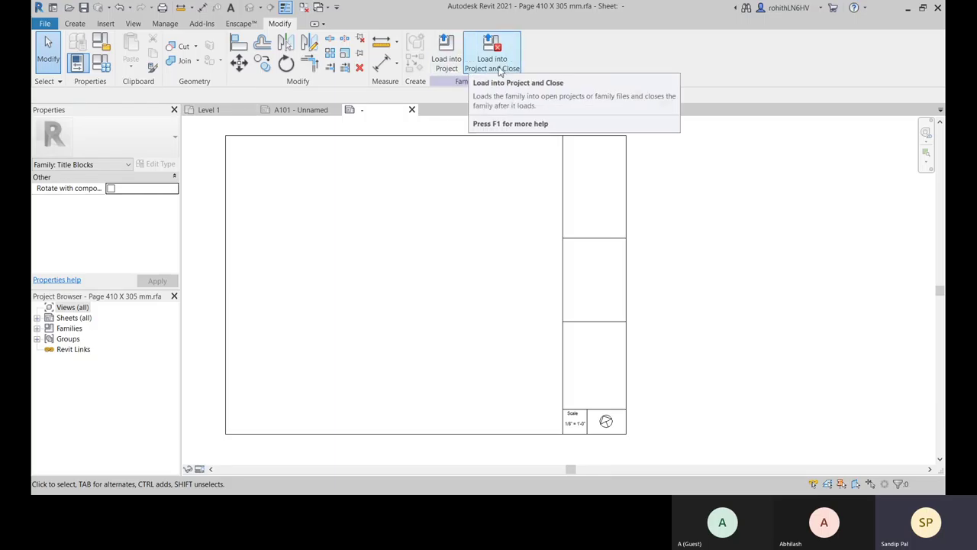
Load the title block into the project, close the family, and dismiss the warning
left_click(445, 62)
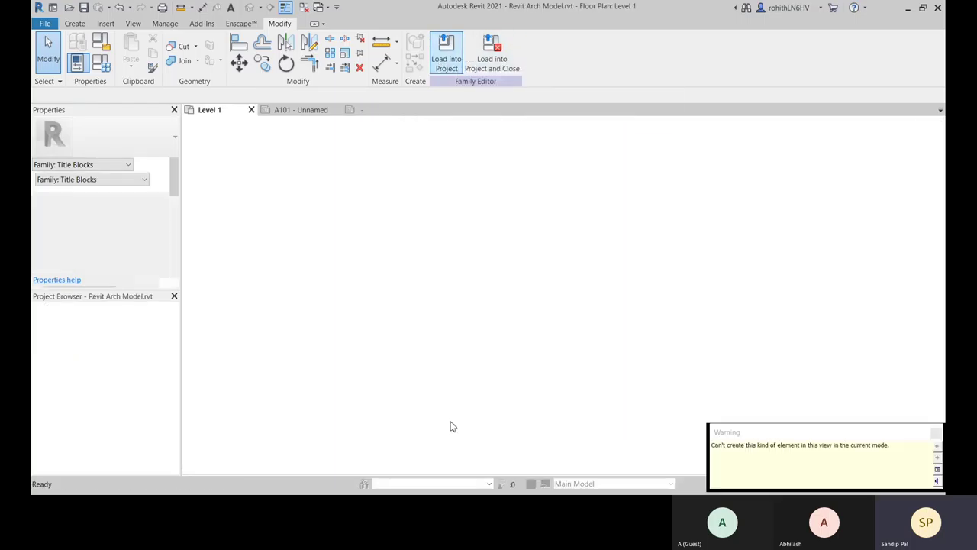
left_click_drag(750, 435, 462, 385)
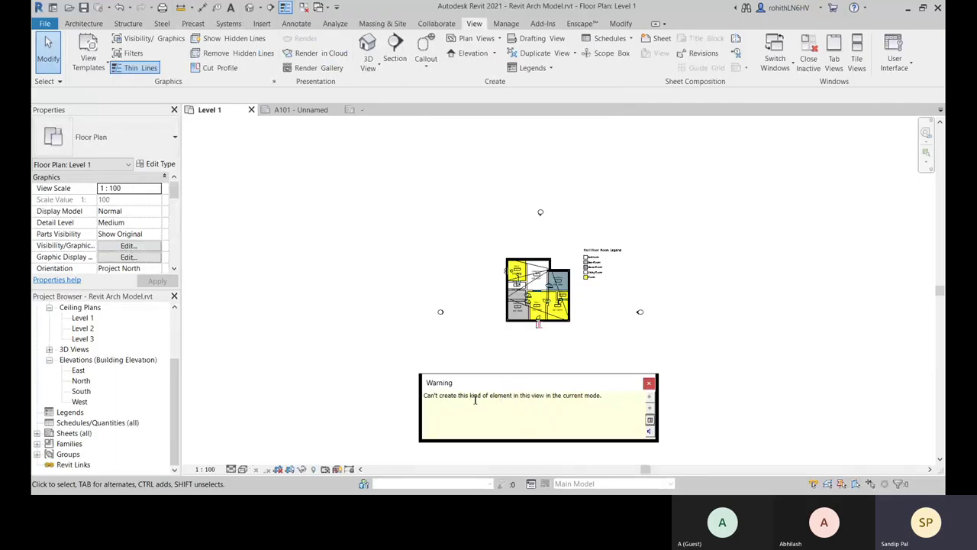
left_click(649, 383)
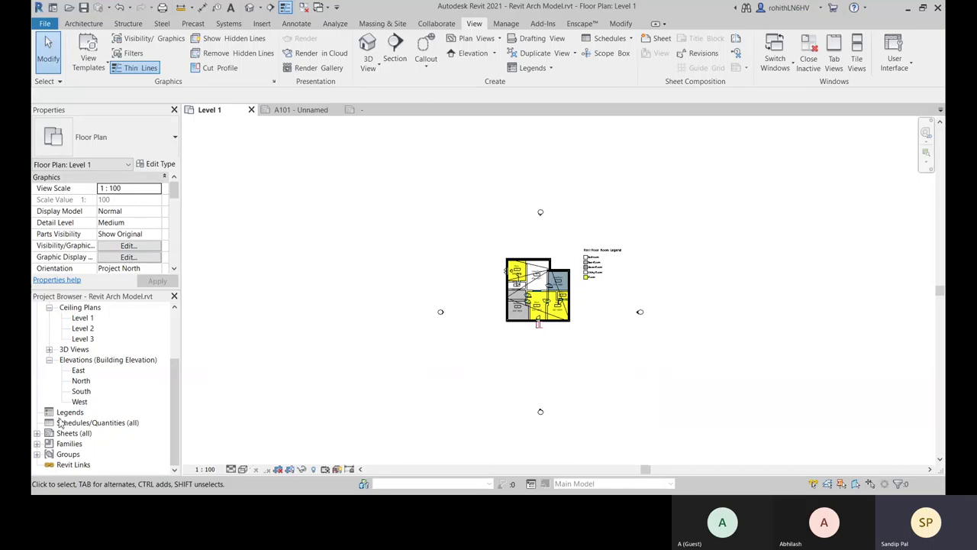
Create a new sheet A102 with the Page 410 X 305 mm title block and select its title block
left_click(37, 433)
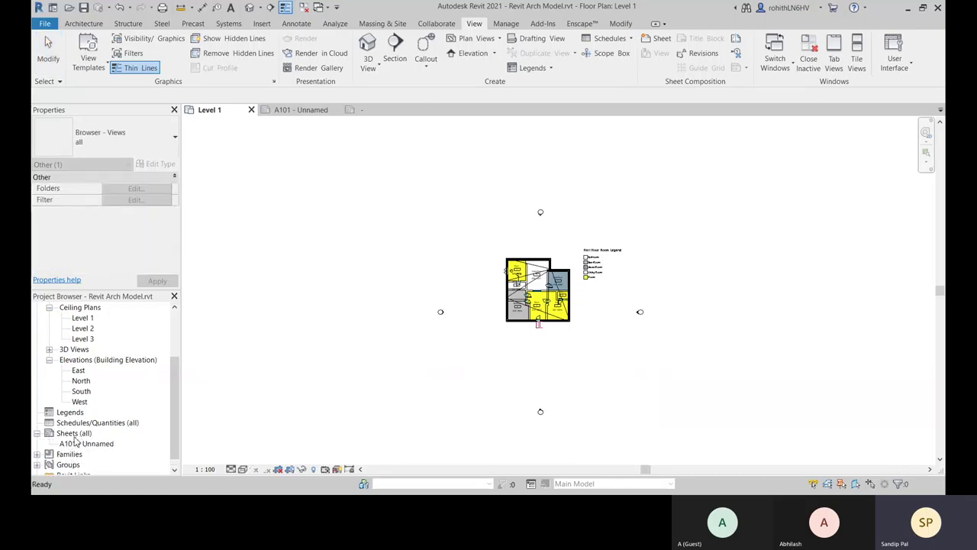
right_click(71, 433)
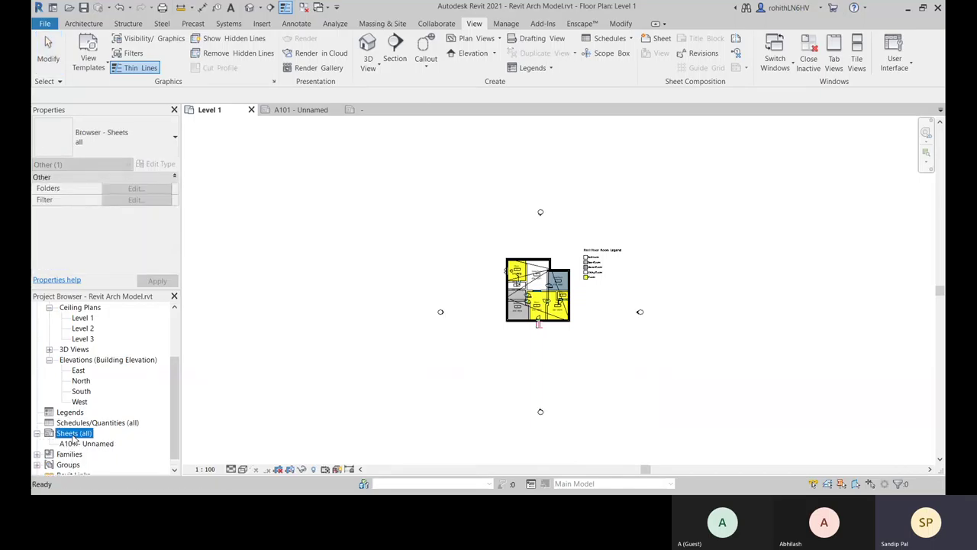
left_click(130, 363)
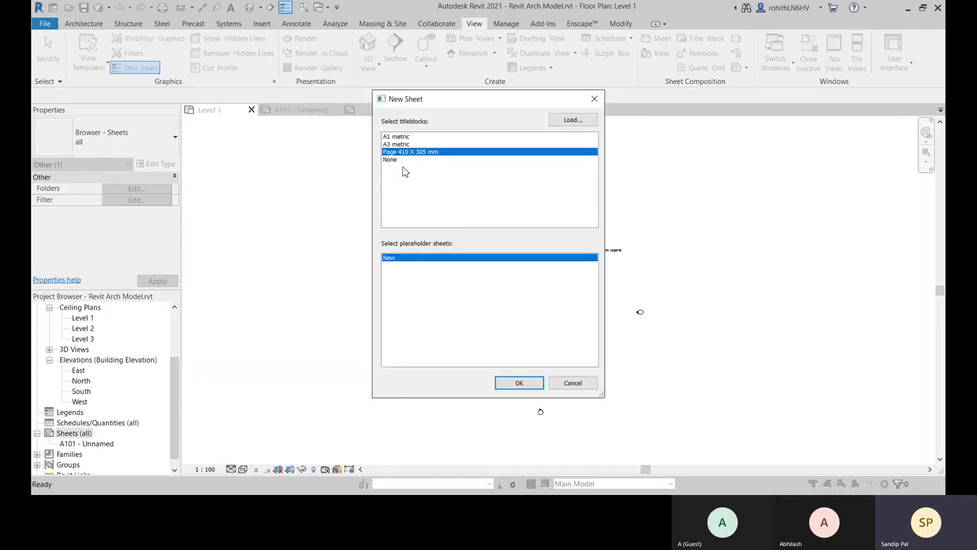
left_click(510, 384)
middle_click_drag(582, 273, 447, 255)
scroll(557, 424, "up", 2)
scroll(545, 427, "up", 1)
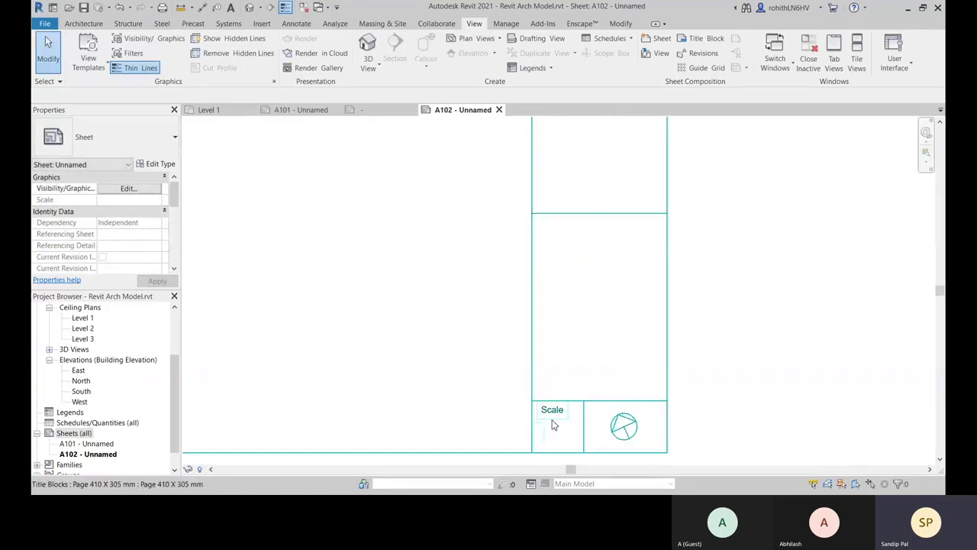
scroll(561, 425, "up", 1)
left_click(501, 390)
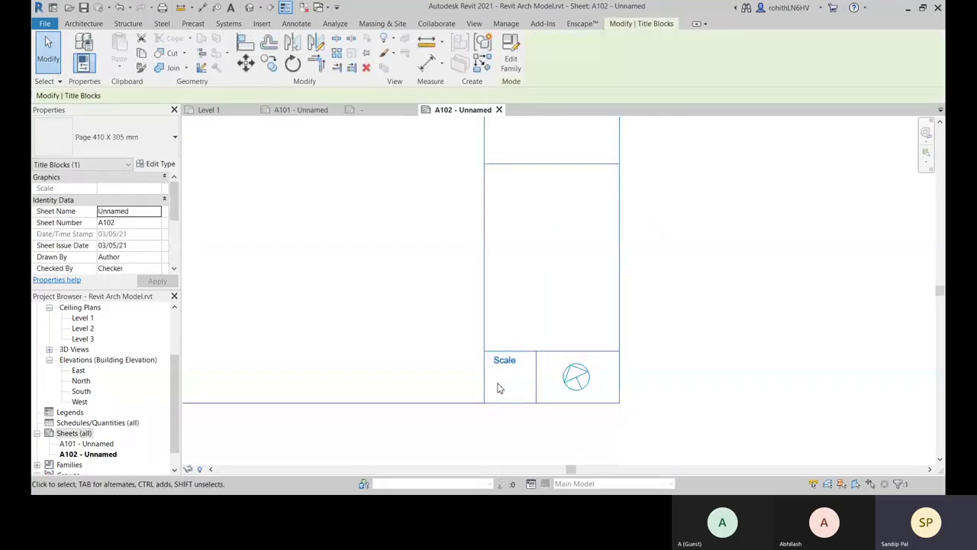
Inspect the scale label's Scale parameter sample value in the title block family, then return to A101
double_click(494, 387)
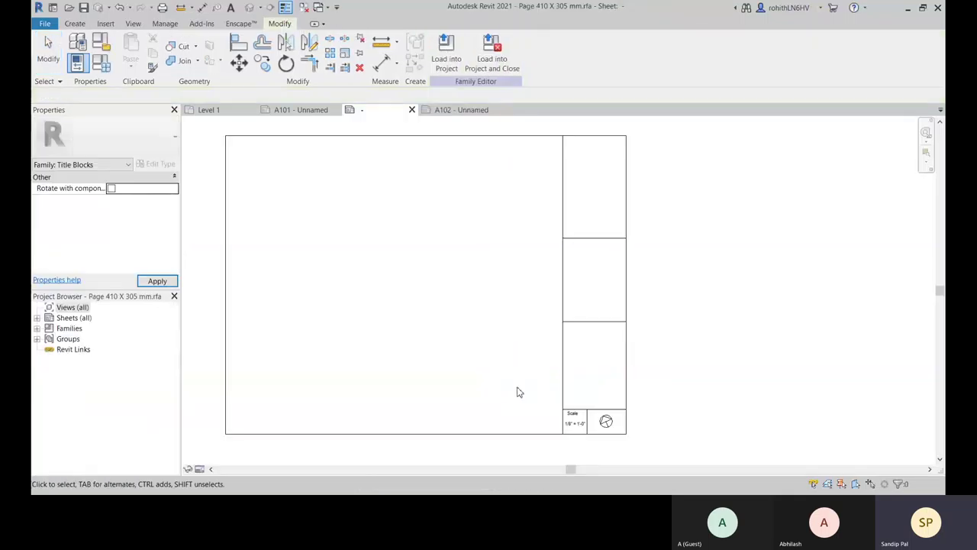
scroll(575, 433, "up", 1)
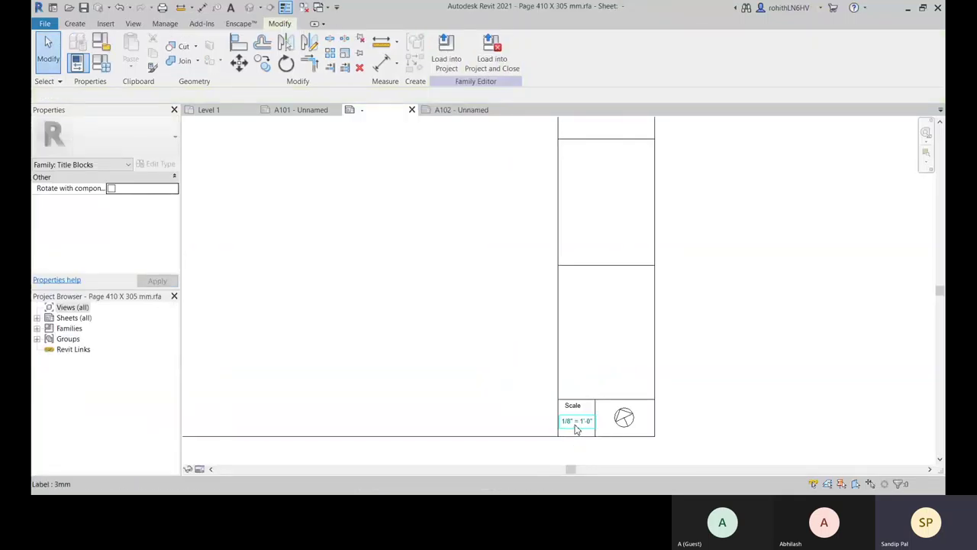
left_click(576, 429)
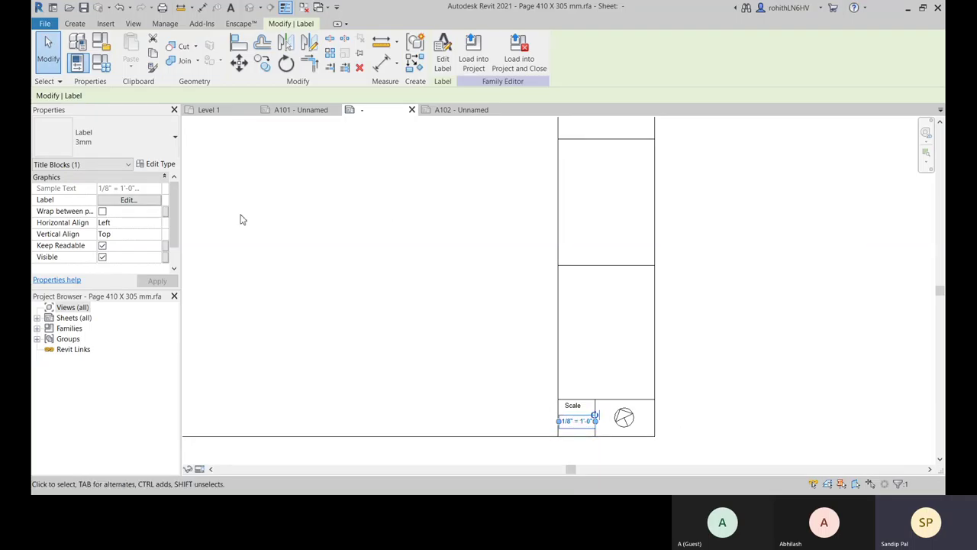
left_click(443, 55)
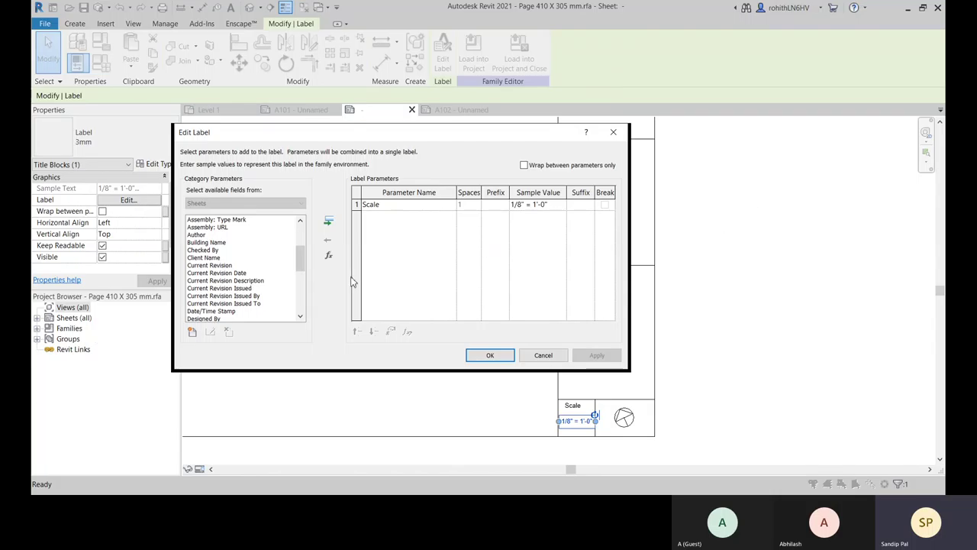
left_click(554, 205)
left_click(613, 132)
left_click(297, 110)
Select the title block on sheet A101
scroll(475, 403, "up", 3)
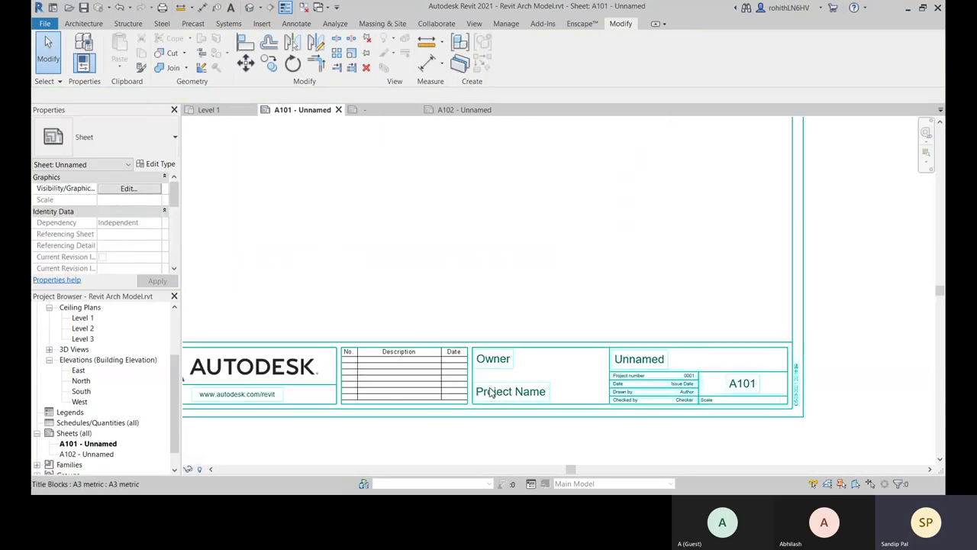
scroll(504, 429, "down", 2)
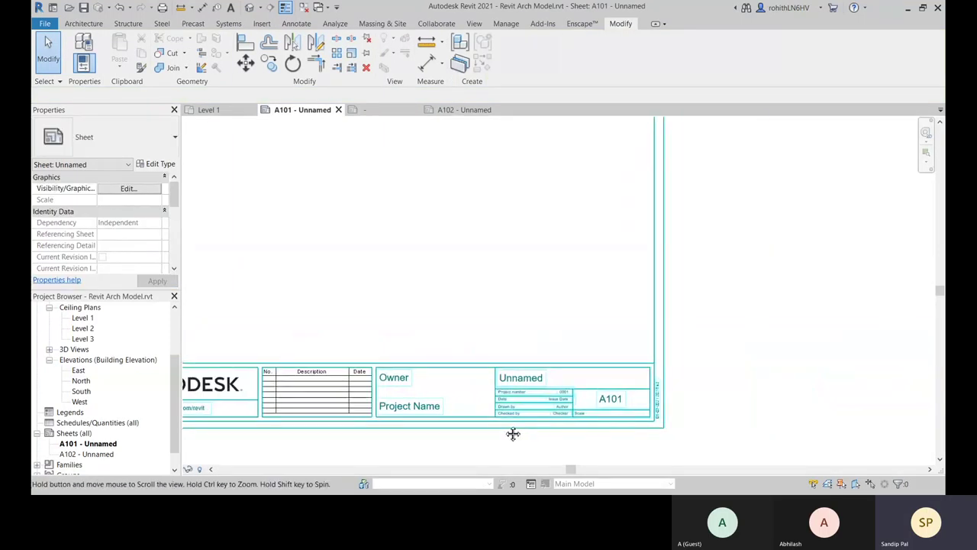
scroll(421, 406, "up", 1)
left_click(385, 413)
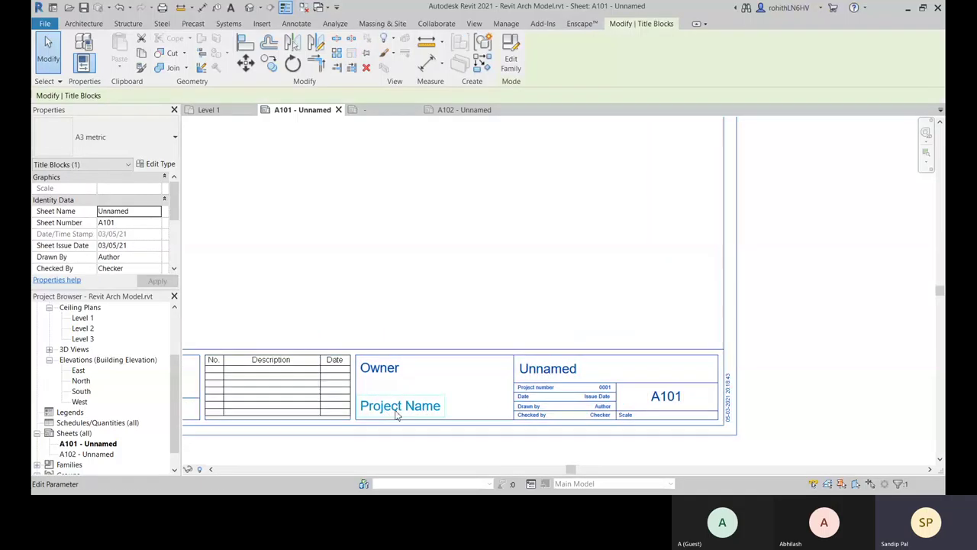
scroll(69, 238, "down", 2)
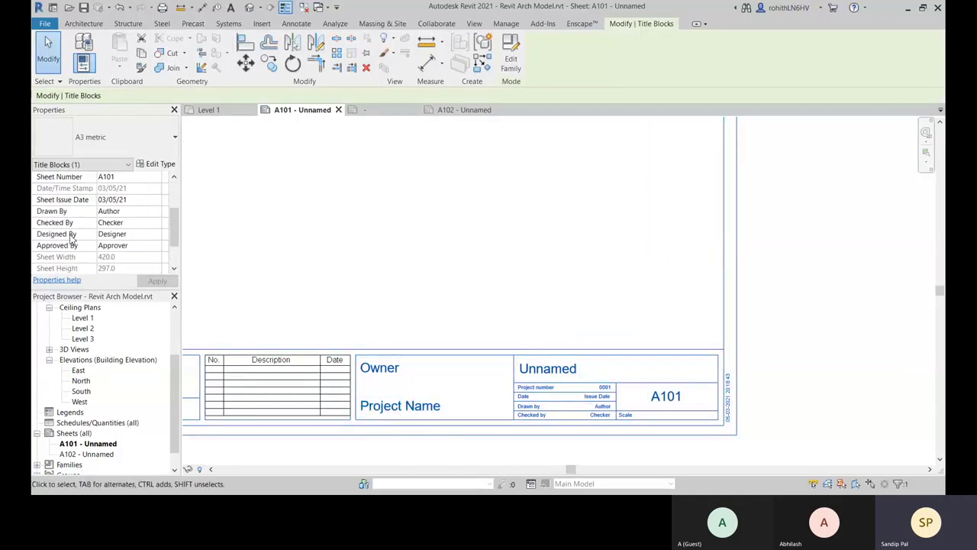
scroll(147, 261, "down", 2)
scroll(89, 234, "up", 2)
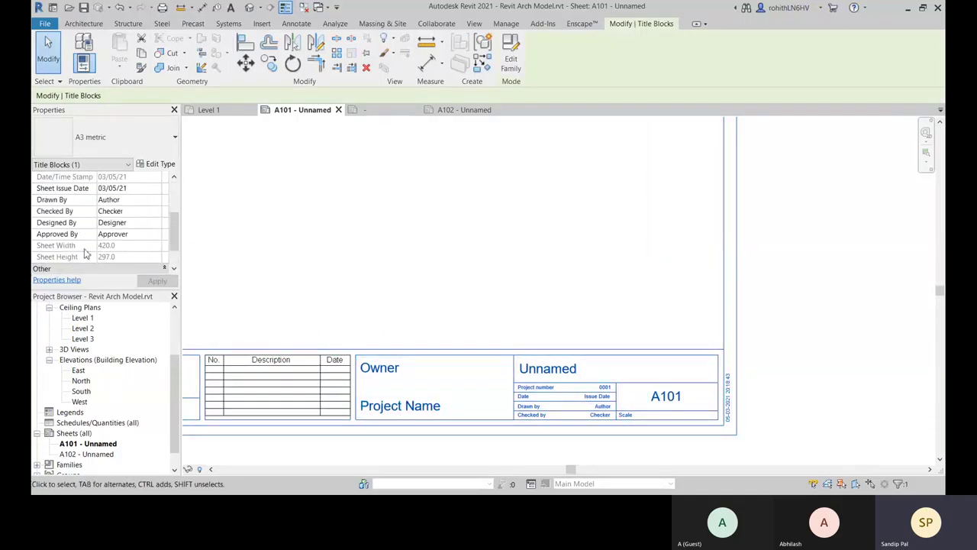
scroll(66, 248, "up", 2)
scroll(80, 251, "down", 2)
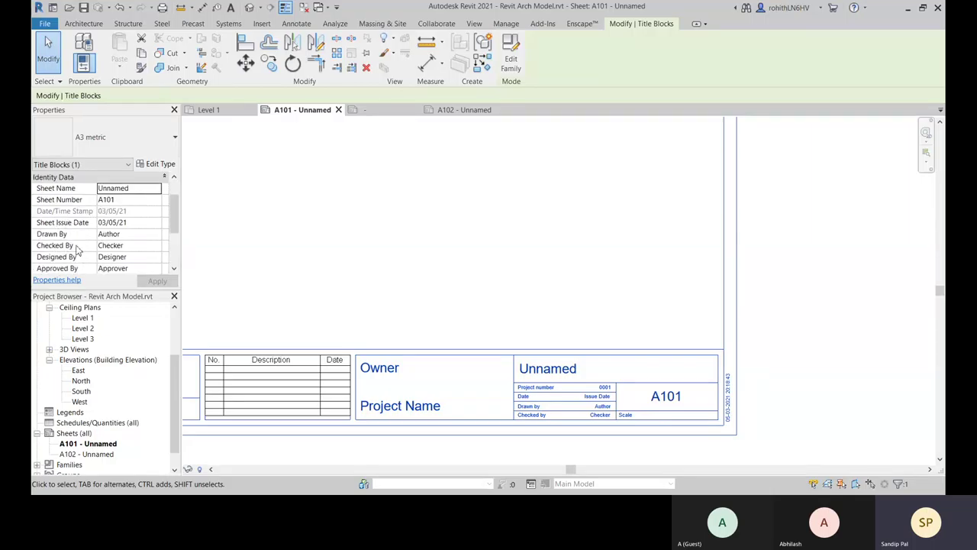
scroll(56, 276, "down", 2)
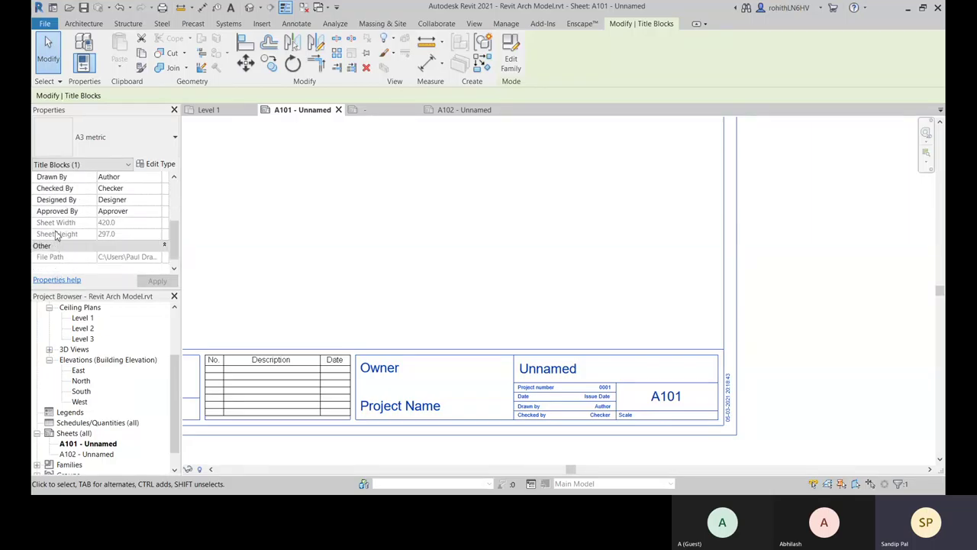
Replace the Project Name placeholder with 'Almeda' and commit it
left_click(386, 400)
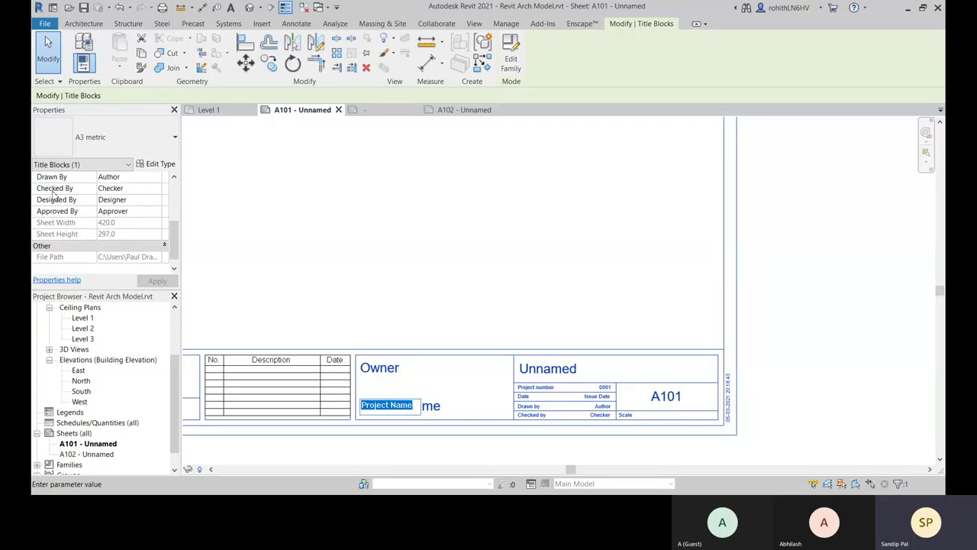
scroll(53, 200, "up", 2)
scroll(65, 214, "up", 1)
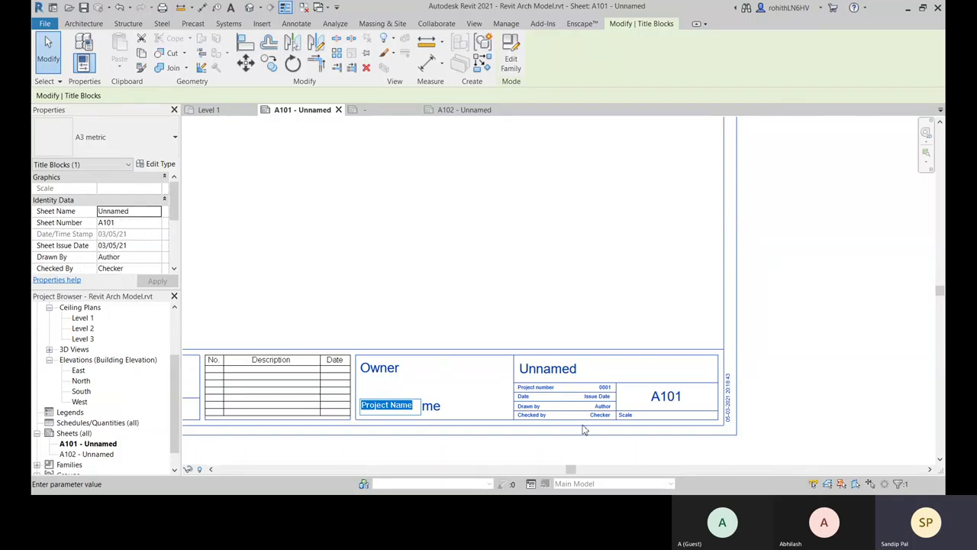
scroll(510, 336, "down", 1)
scroll(527, 325, "down", 1)
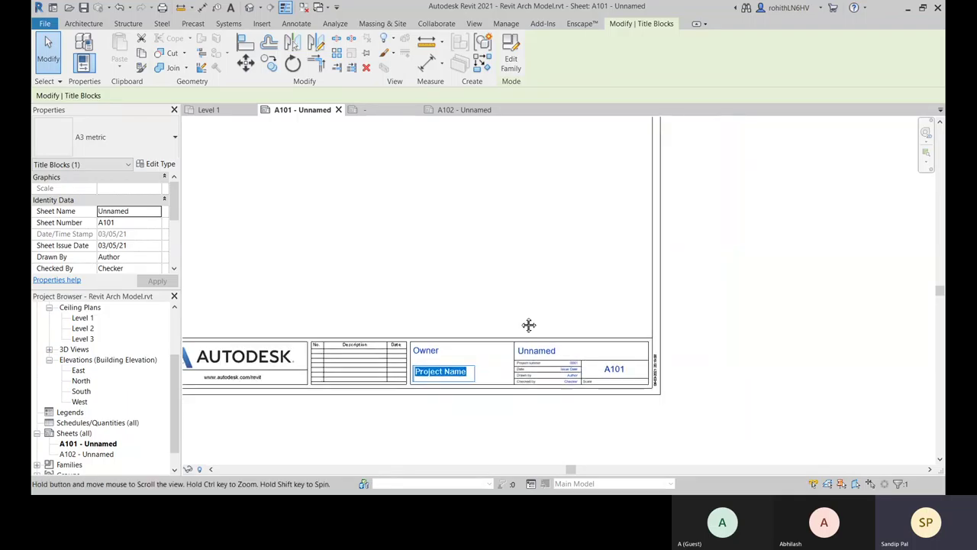
scroll(558, 375, "down", 1)
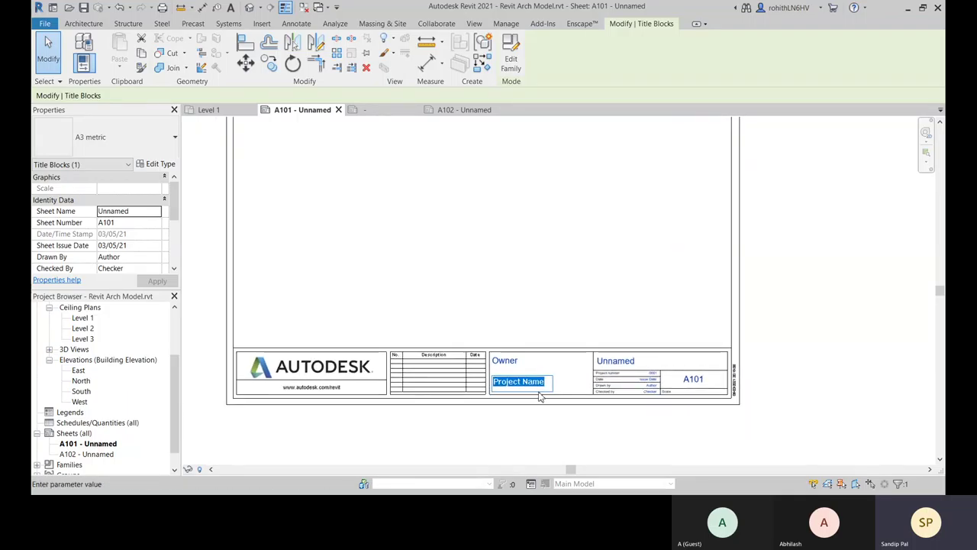
type("Almeda")
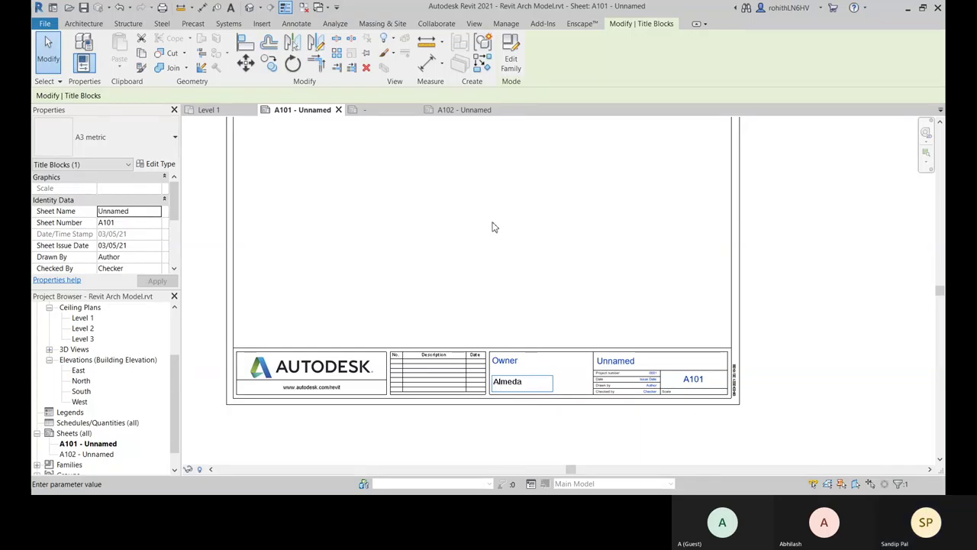
left_click(492, 227)
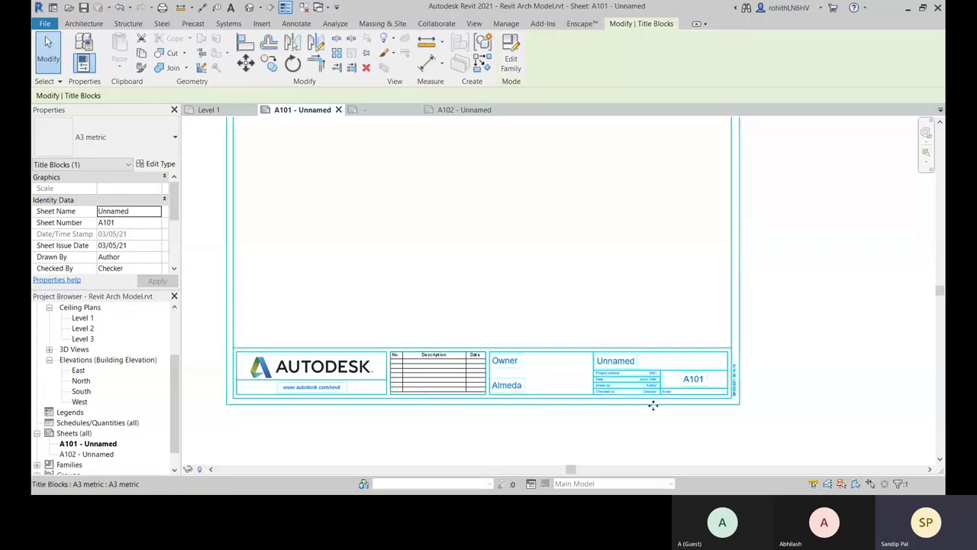
scroll(626, 391, "up", 1)
scroll(589, 382, "up", 2)
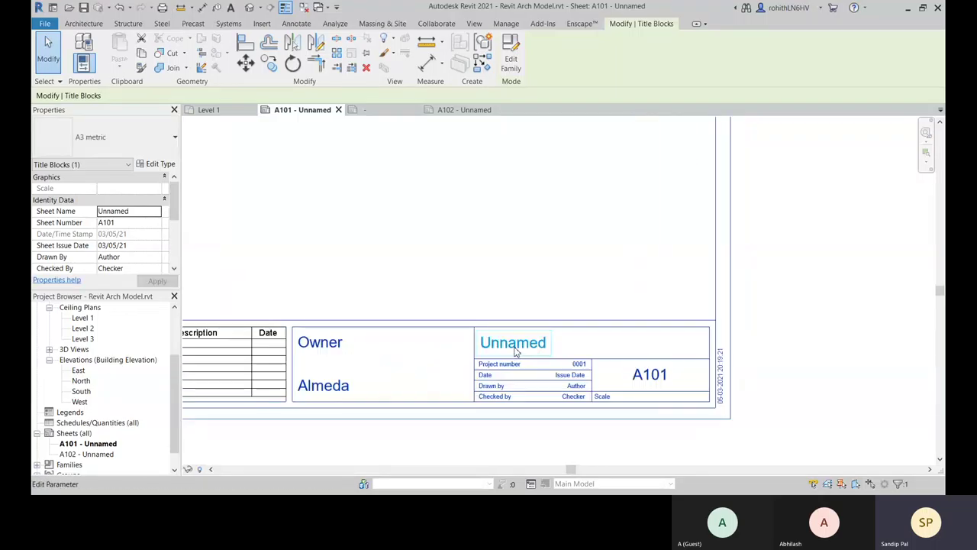
Rename sheet A101 from Unnamed to '2D Elevations' in the title block
left_click(513, 345)
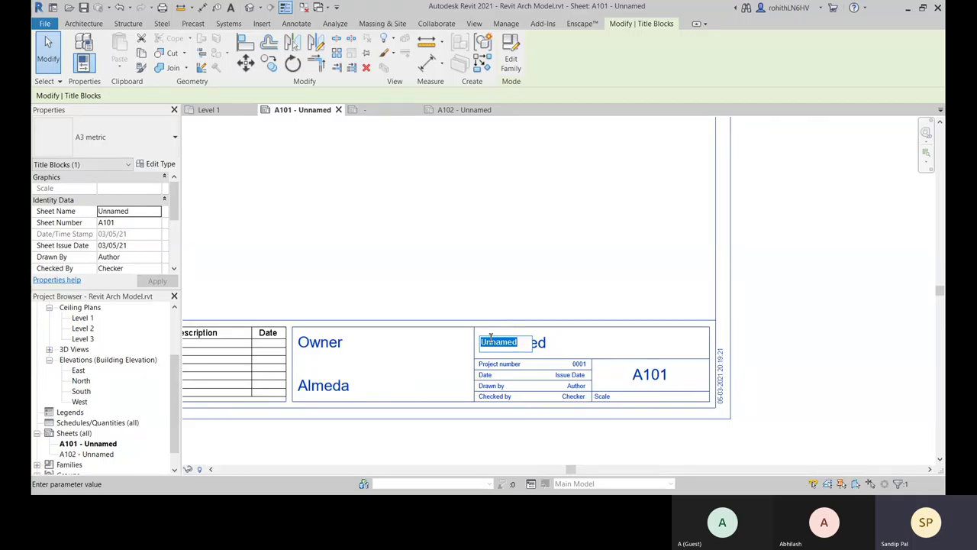
type("@")
type("2D Elevation")
type("s")
left_click(849, 278)
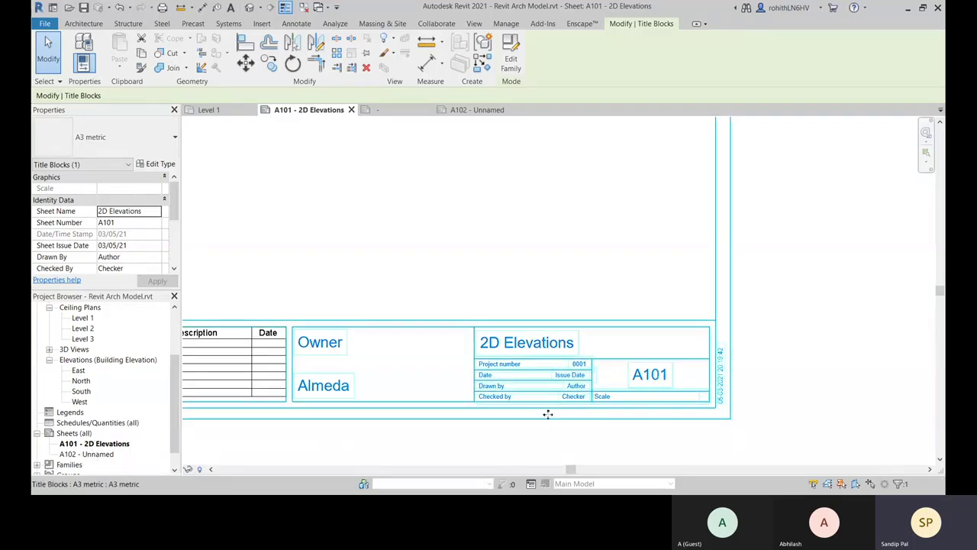
Select the A3 metric title block and open its family for editing
scroll(537, 376, "down", 1)
scroll(537, 376, "down", 1)
scroll(536, 376, "down", 3)
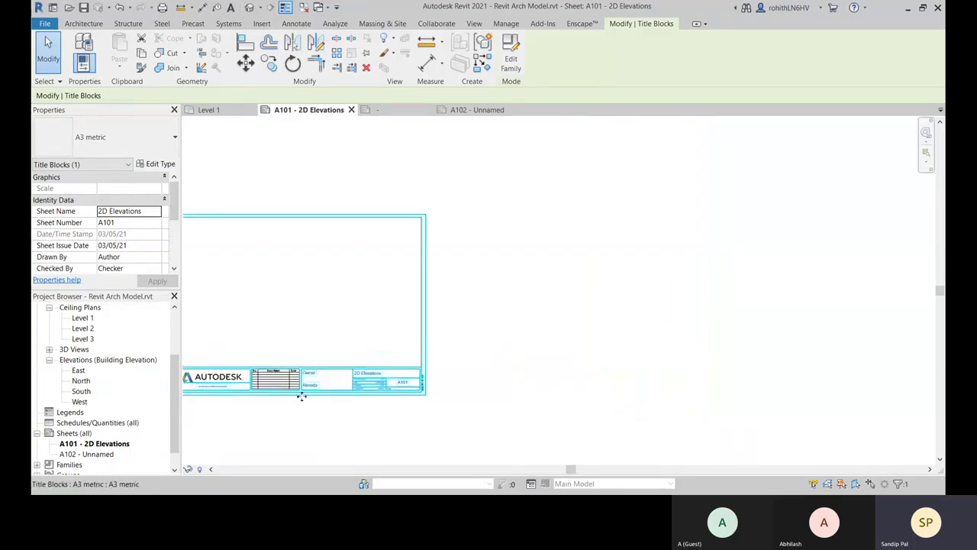
middle_click_drag(454, 405, 675, 407)
left_click(368, 274)
scroll(510, 403, "up", 2)
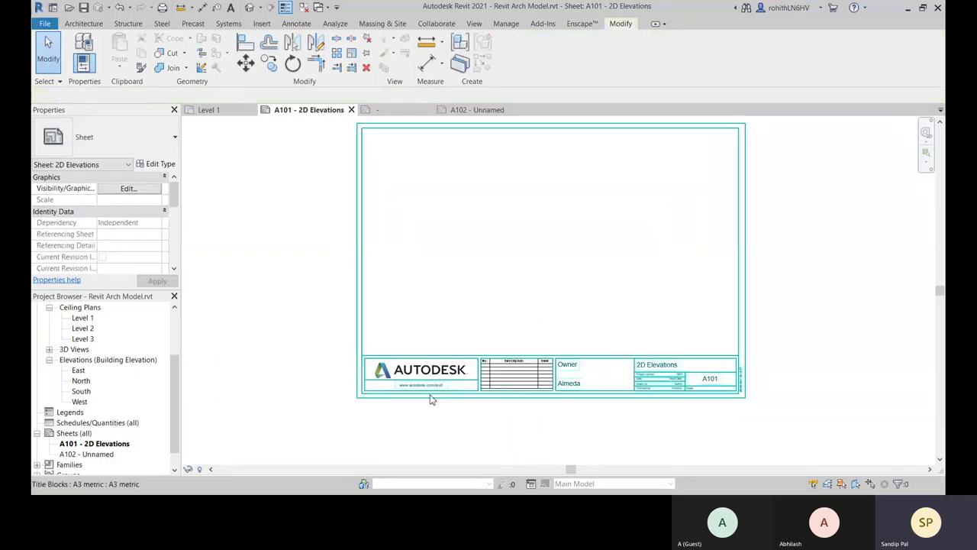
scroll(447, 389, "up", 1)
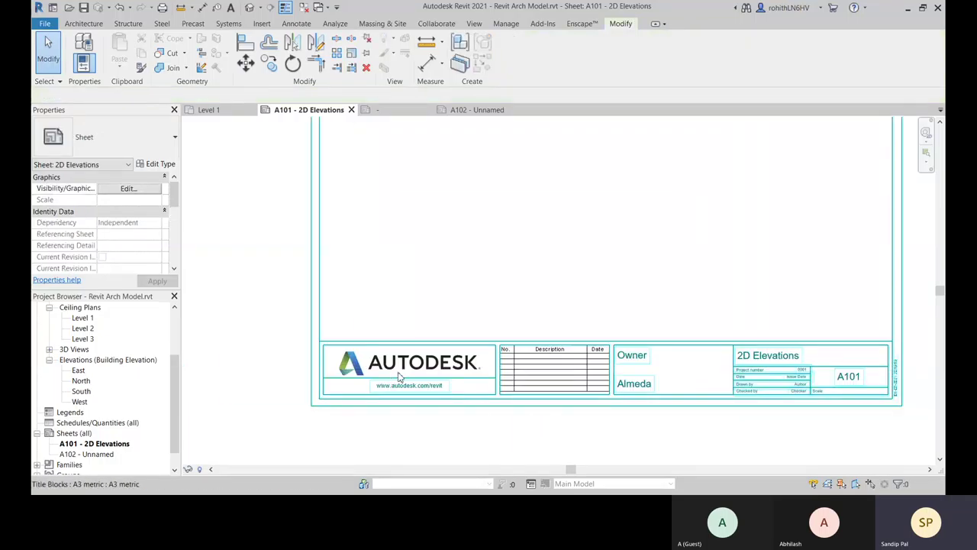
scroll(393, 378, "up", 1)
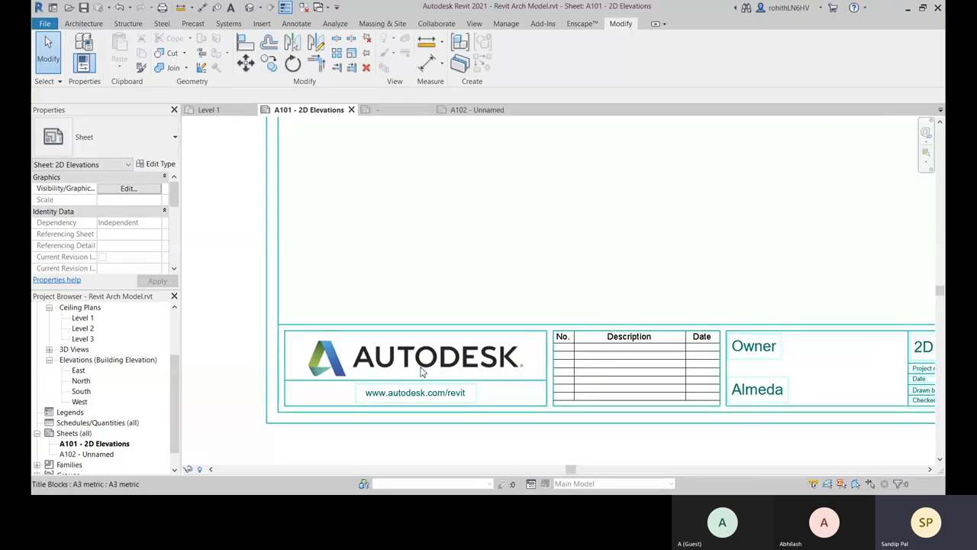
left_click(395, 384)
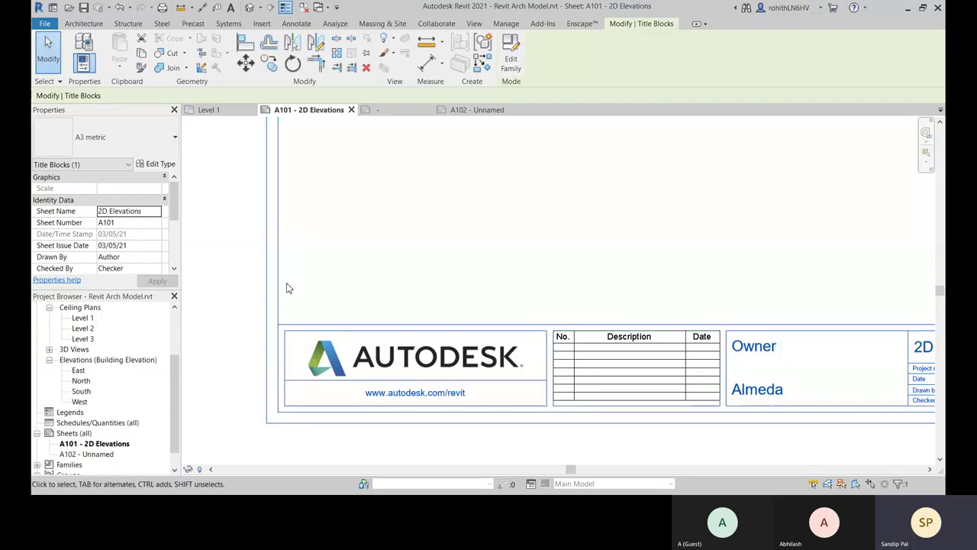
scroll(313, 289, "down", 2)
scroll(415, 261, "down", 2)
scroll(481, 253, "down", 2)
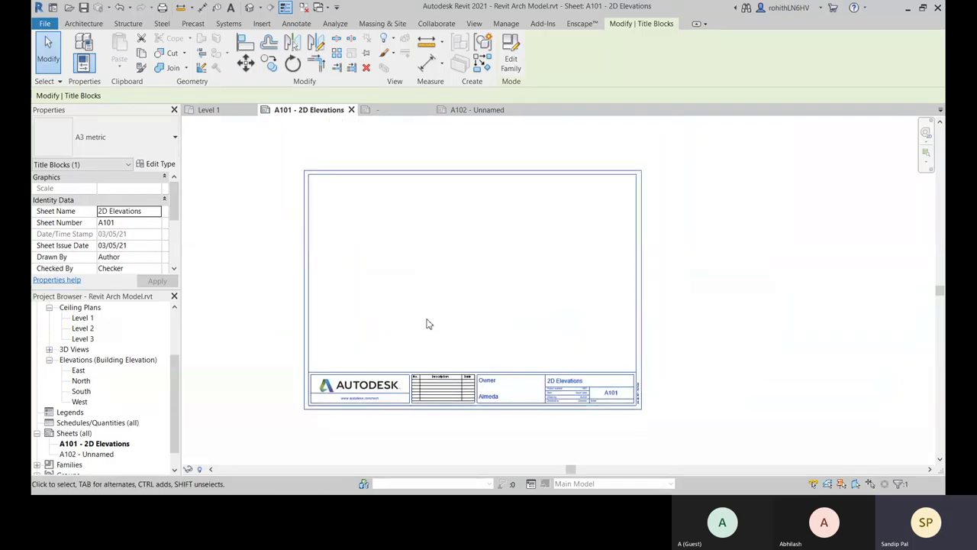
left_click(511, 58)
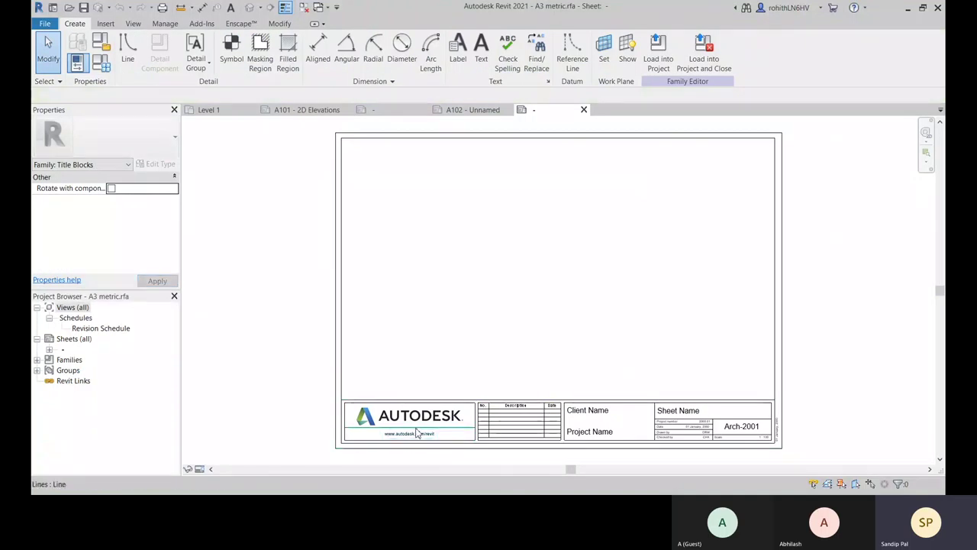
Inspect the title block family's Autodesk logo, Insert commands and Client Name label
middle_click_drag(419, 426, 415, 418)
scroll(417, 413, "up", 2)
left_click(419, 379)
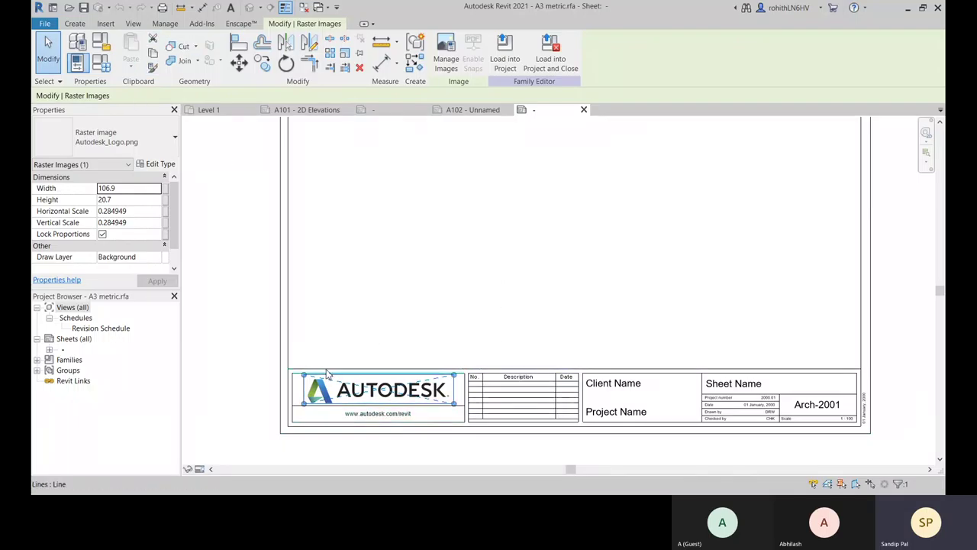
left_click(106, 24)
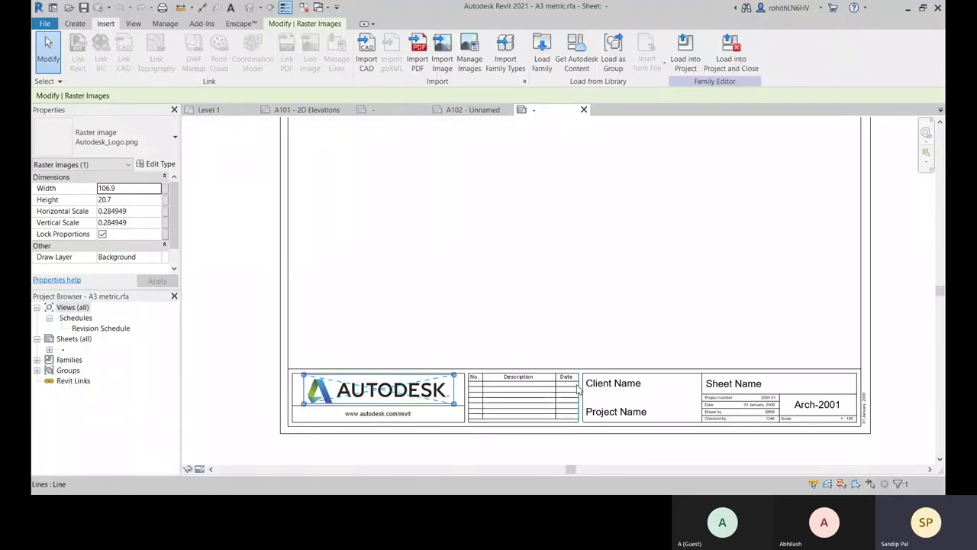
middle_click_drag(661, 331, 555, 296)
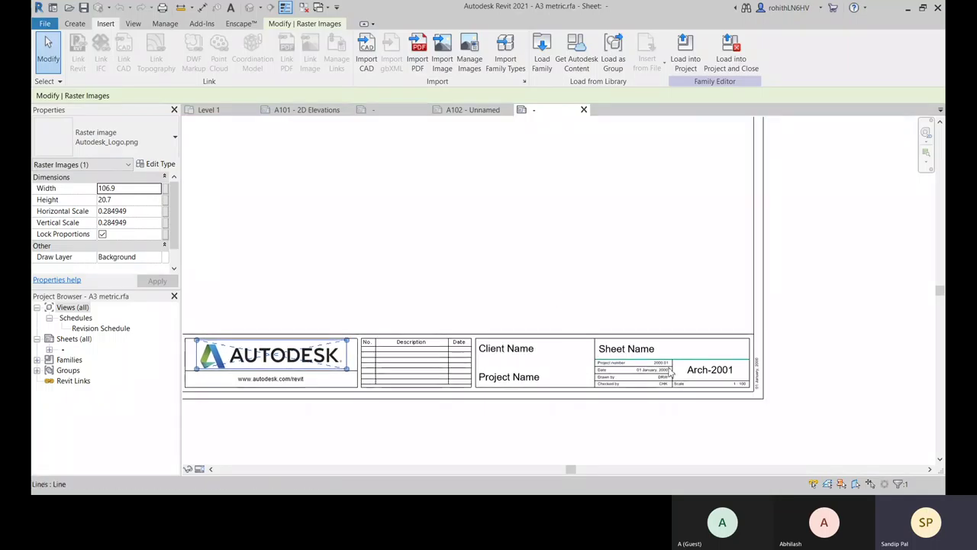
left_click(502, 356)
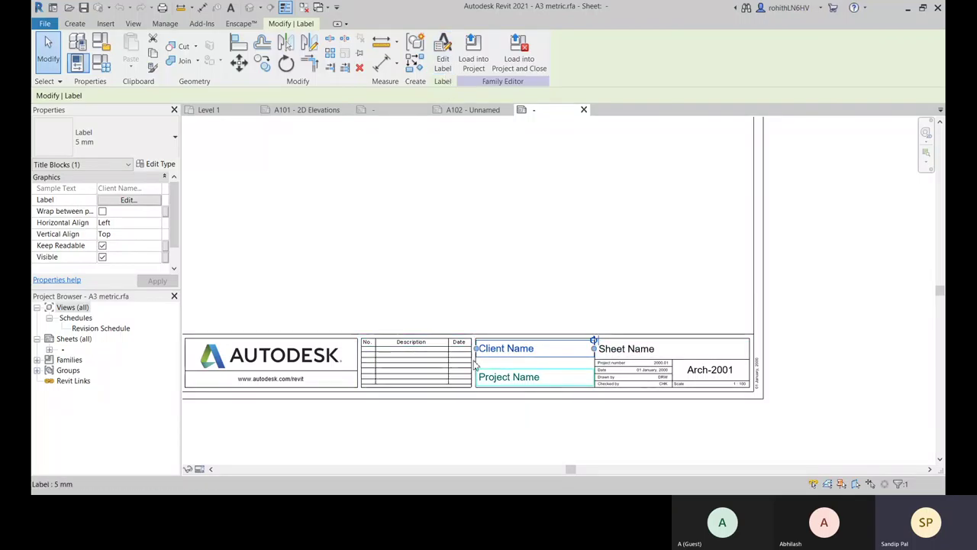
scroll(462, 356, "up", 1)
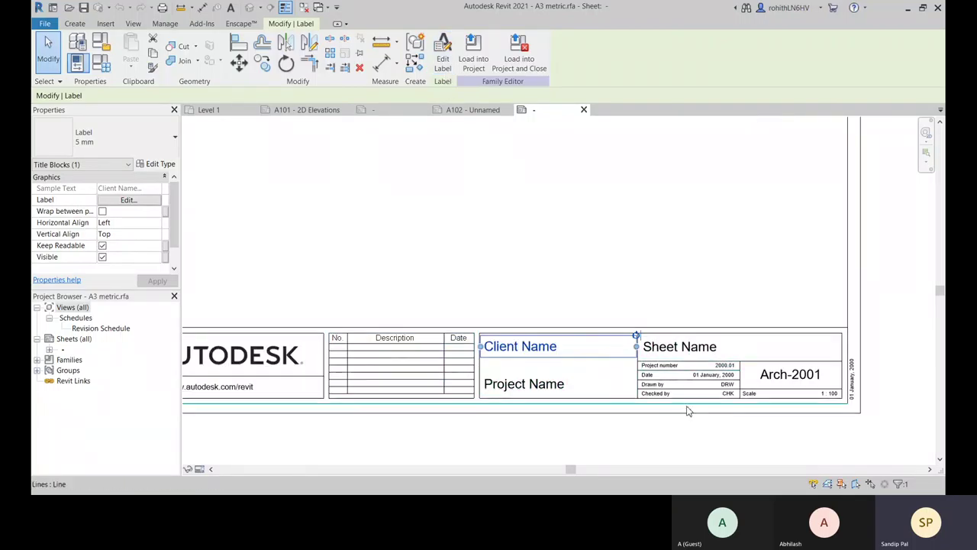
scroll(715, 333, "down", 1)
scroll(585, 310, "down", 2)
scroll(603, 291, "down", 1)
scroll(603, 291, "up", 1)
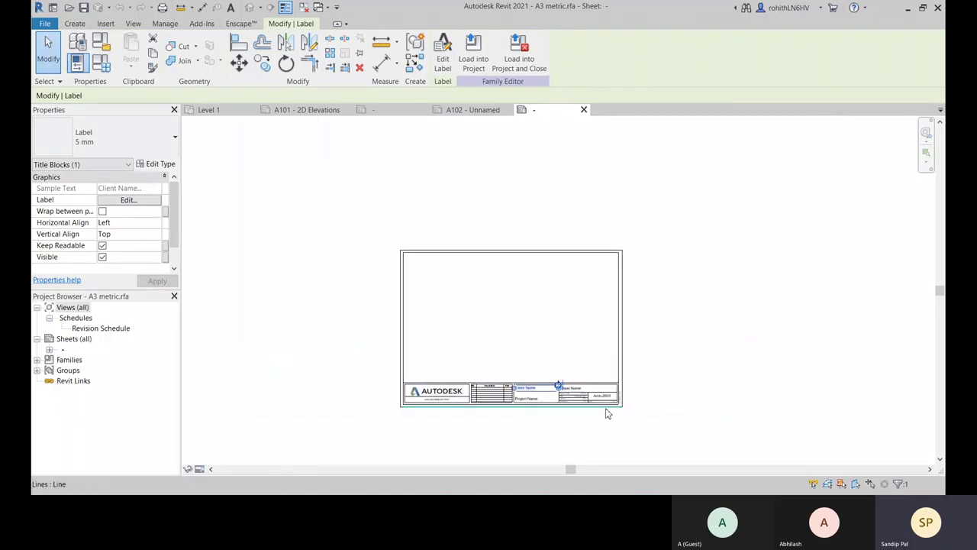
scroll(602, 419, "up", 1)
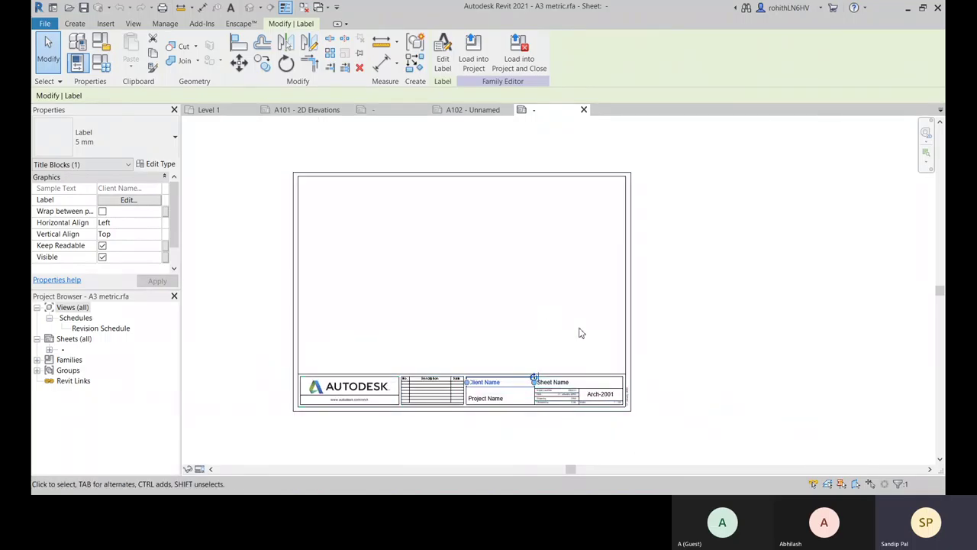
Close the A3 metric title block family without saving changes
left_click(630, 139)
left_click(584, 110)
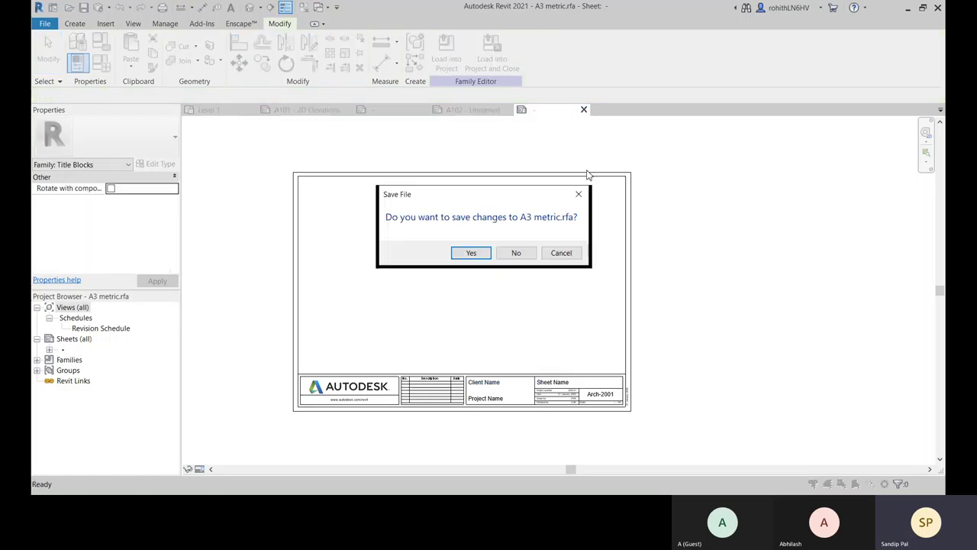
left_click(518, 254)
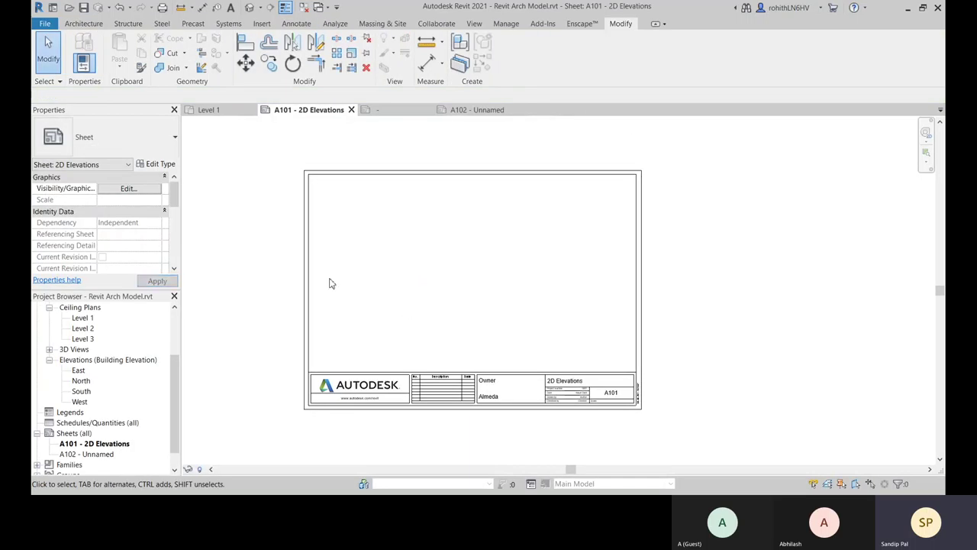
Find Level 1 under Floor Plans in the Project Browser and pick it for sheet A101
middle_click_drag(545, 377, 572, 391)
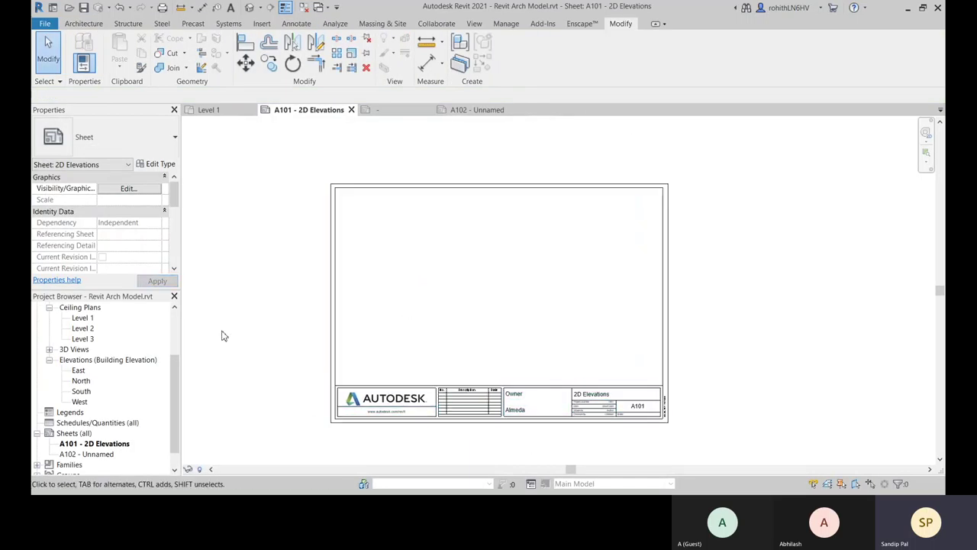
middle_click_drag(501, 335, 502, 329)
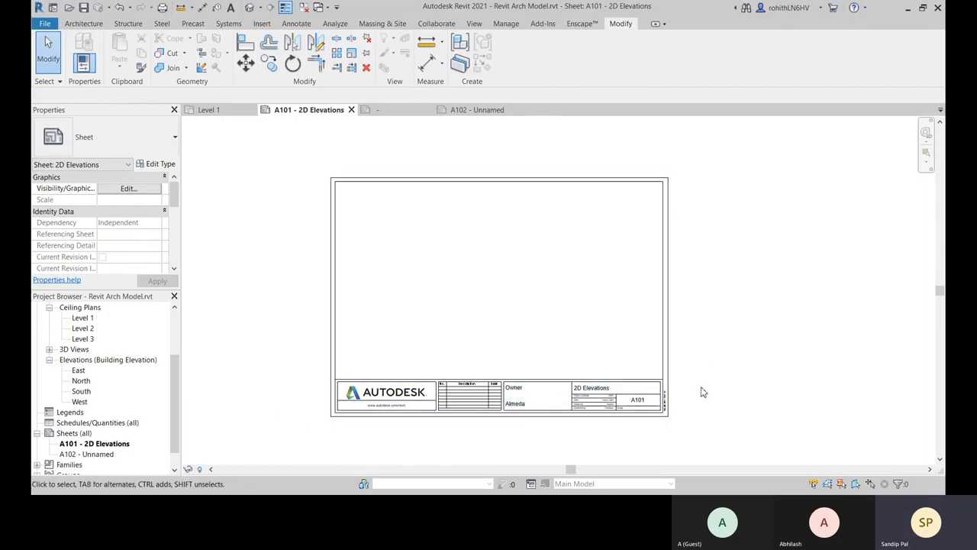
scroll(428, 282, "up", 2)
scroll(416, 327, "down", 2)
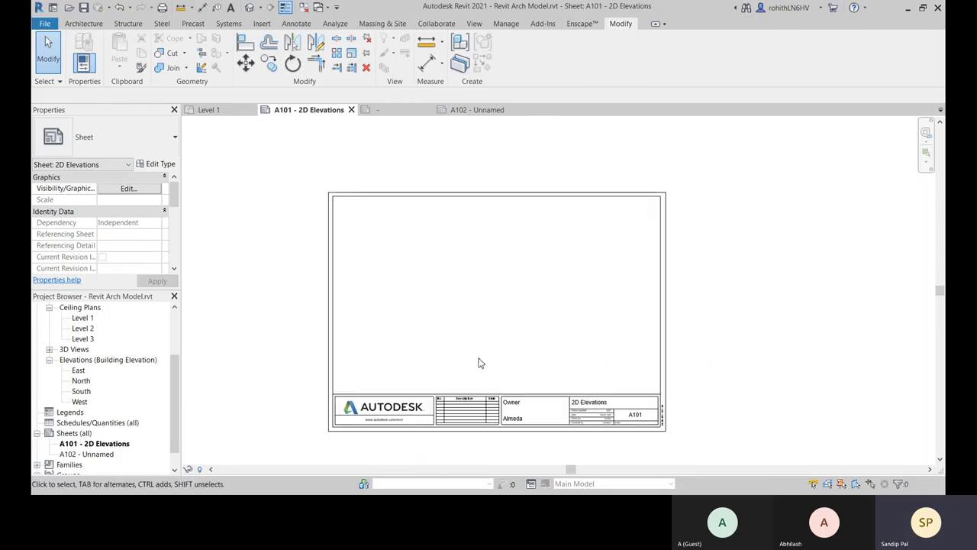
middle_click_drag(480, 363, 476, 336)
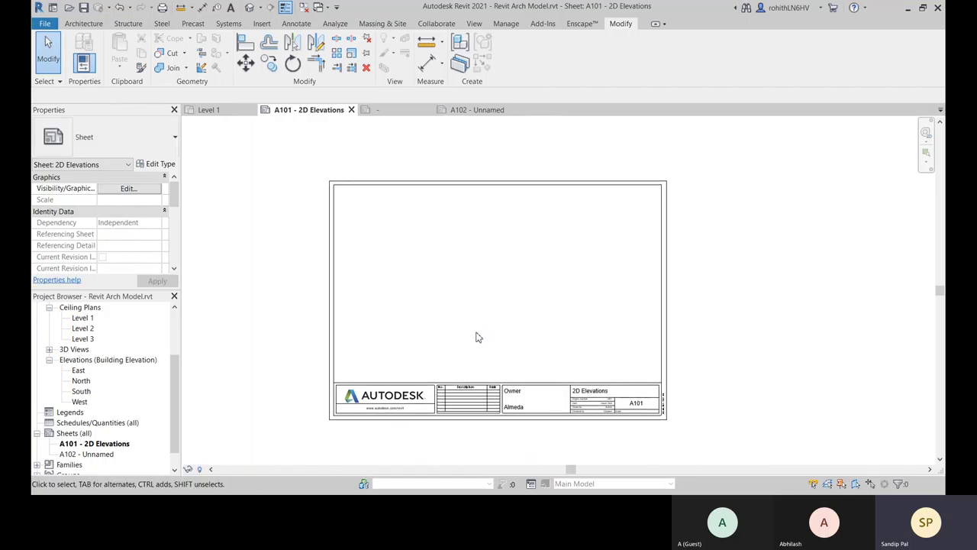
left_click_drag(175, 382, 175, 340)
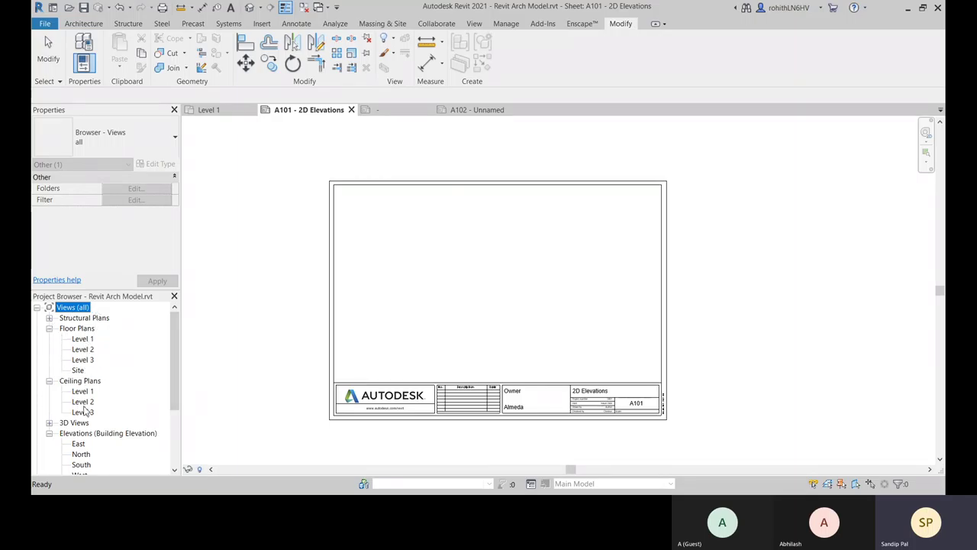
scroll(79, 412, "down", 1)
scroll(82, 414, "down", 1)
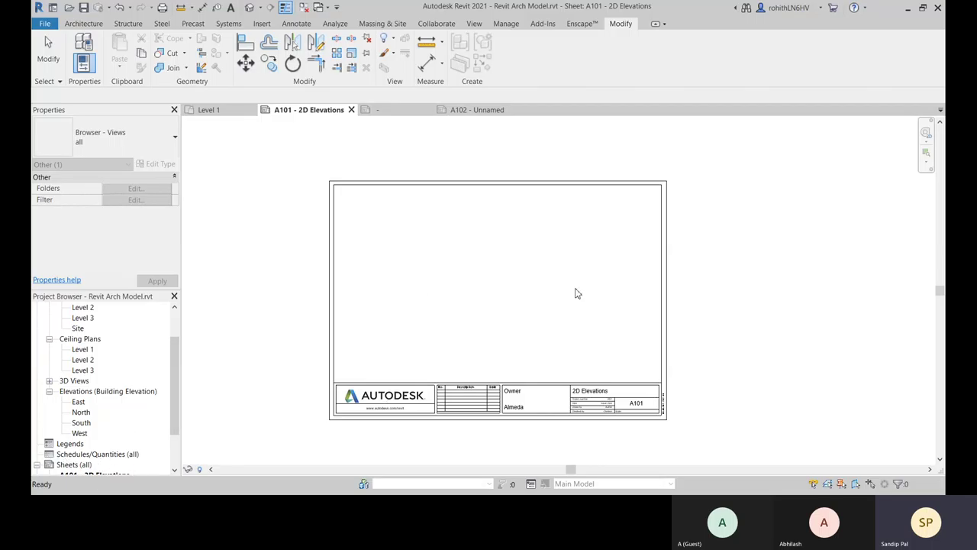
scroll(118, 382, "up", 2)
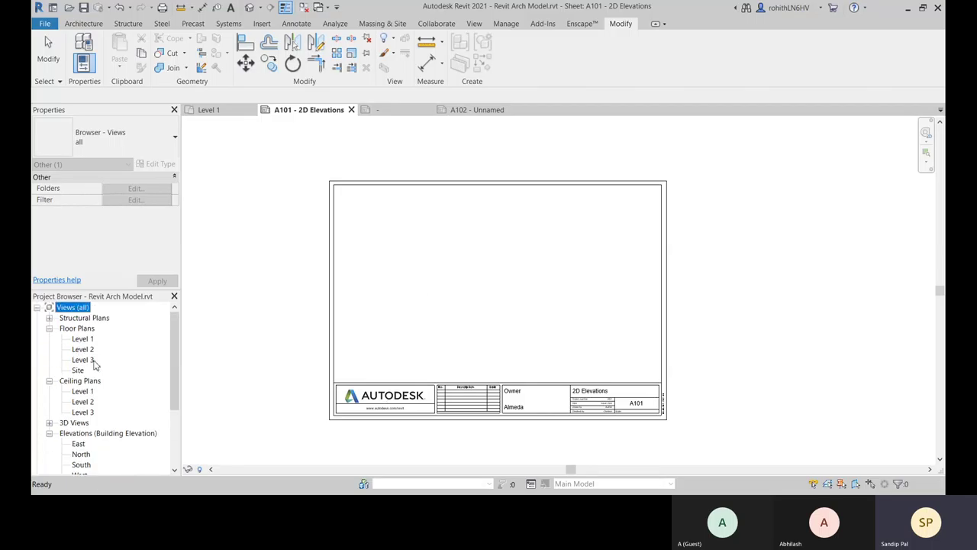
left_click(83, 340)
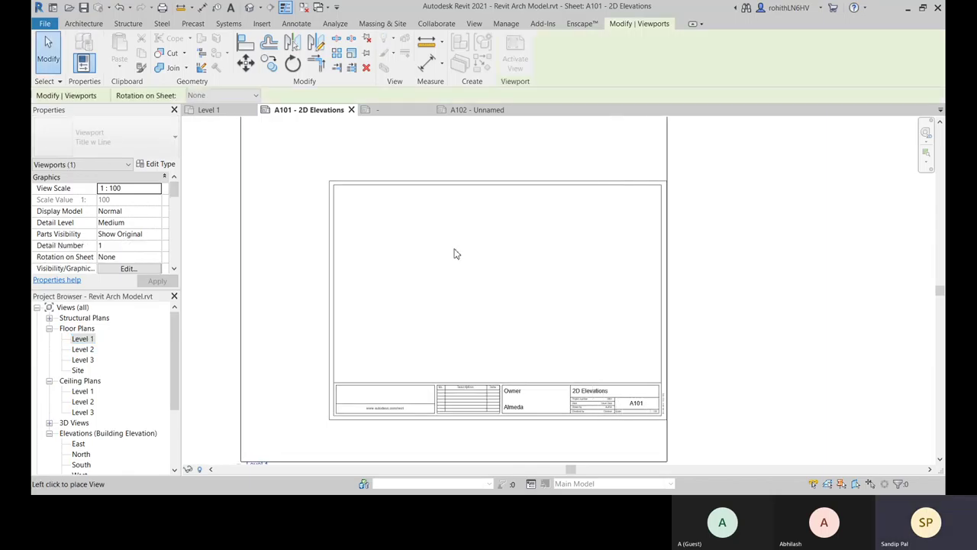
Drop the Level 1 plan viewport onto sheet A101
scroll(453, 252, "down", 1)
scroll(466, 268, "down", 2)
middle_click_drag(466, 268, 396, 280)
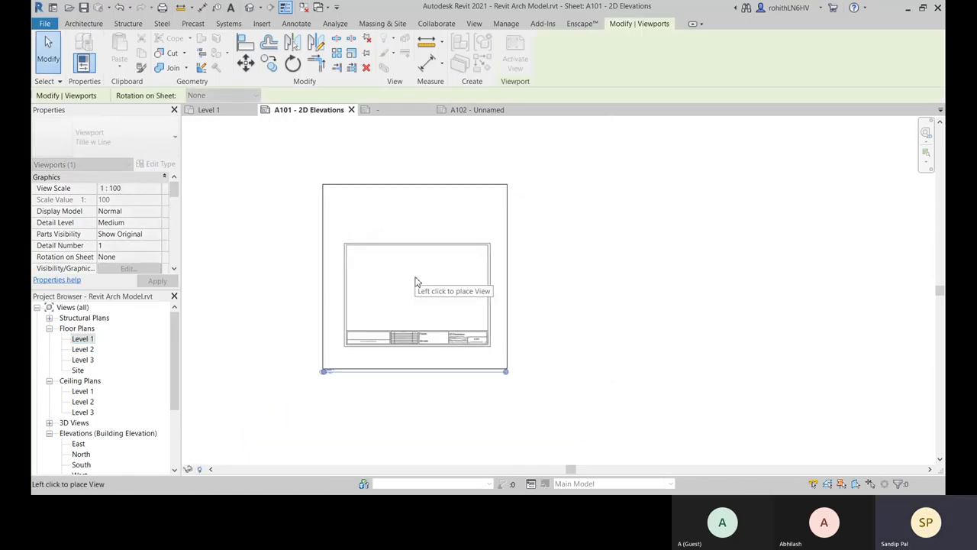
left_click(415, 279)
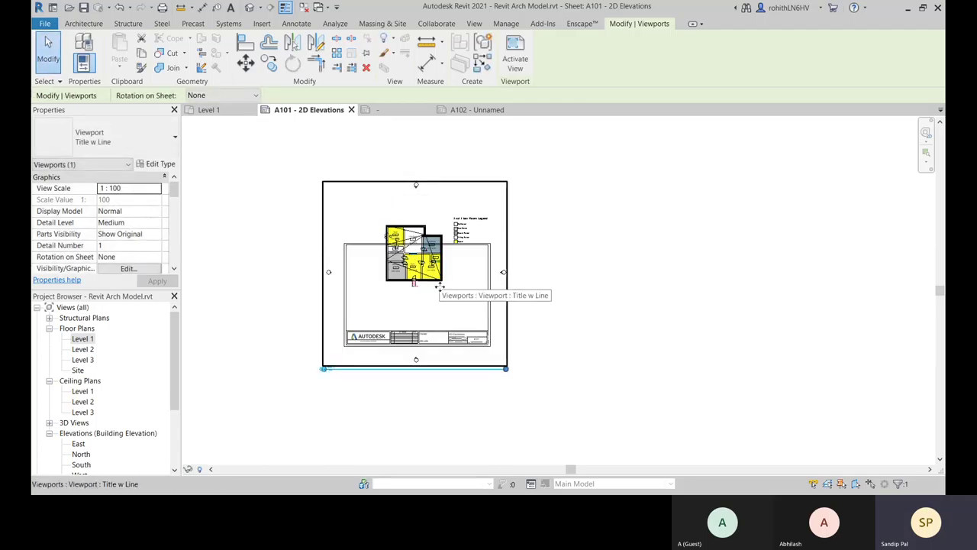
Zoom around the placed viewport, then switch to the Level 1 floor plan view
scroll(446, 248, "up", 2)
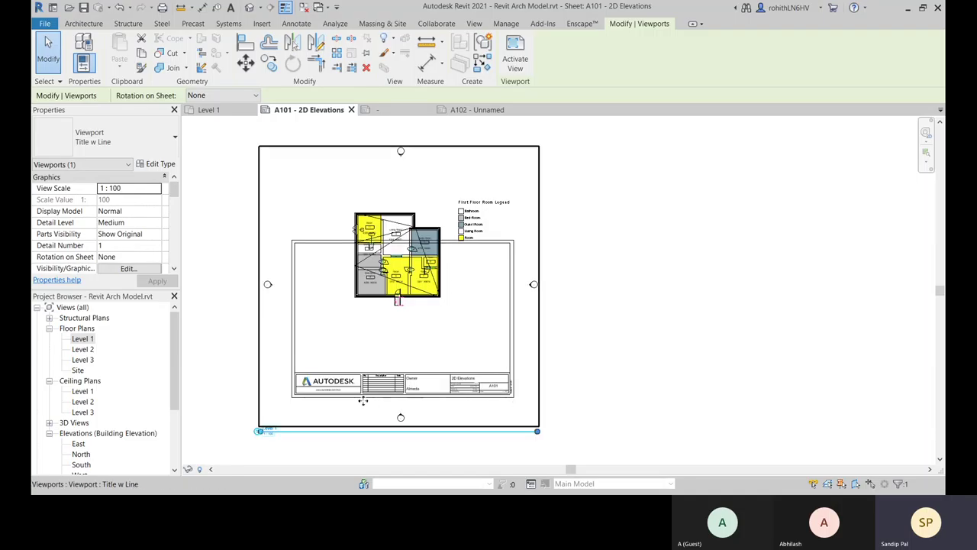
middle_click_drag(363, 402, 401, 406)
scroll(443, 287, "up", 2)
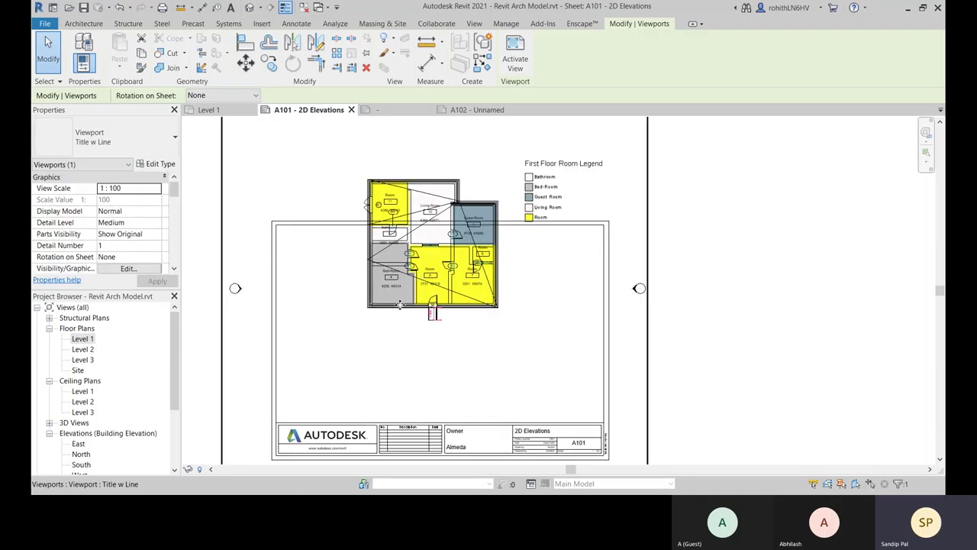
scroll(391, 201, "up", 1)
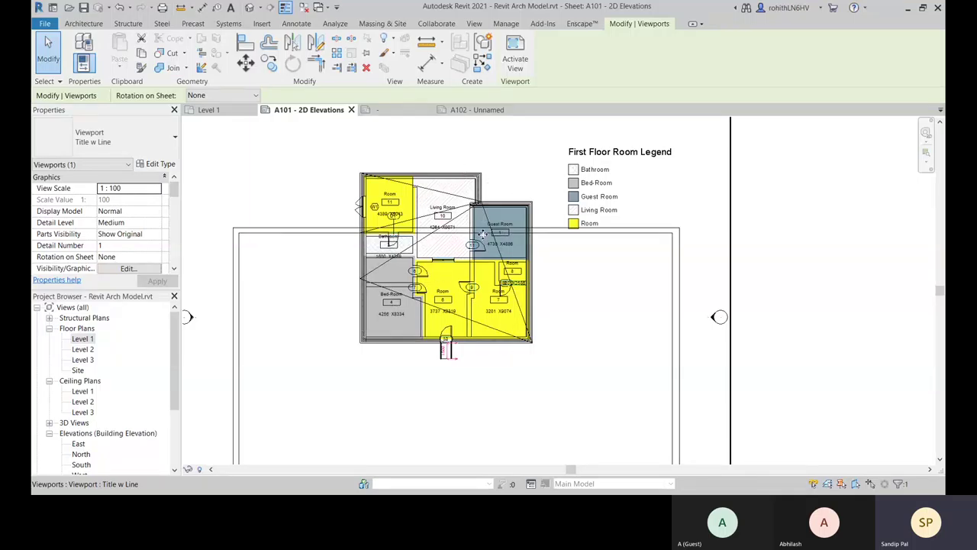
scroll(482, 235, "down", 1)
scroll(349, 294, "down", 1)
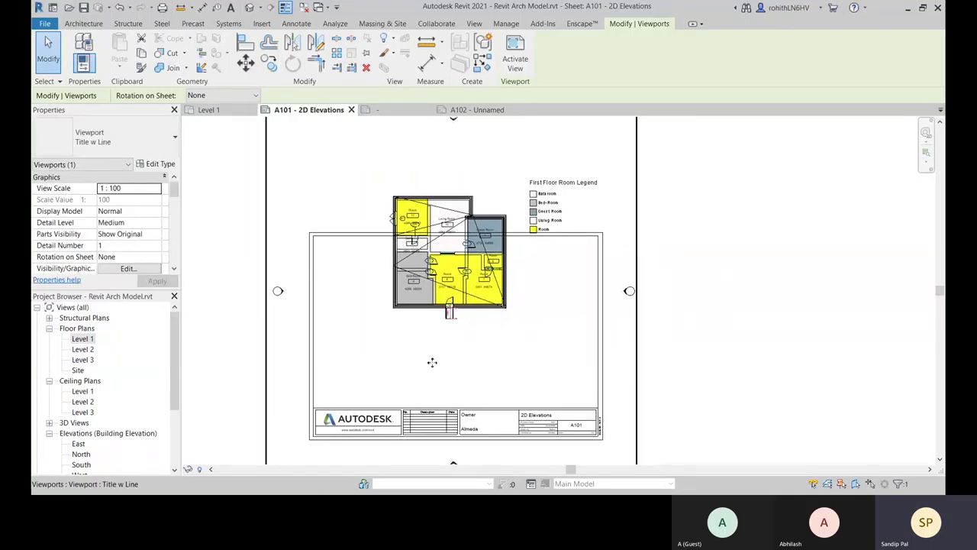
scroll(407, 370, "down", 1)
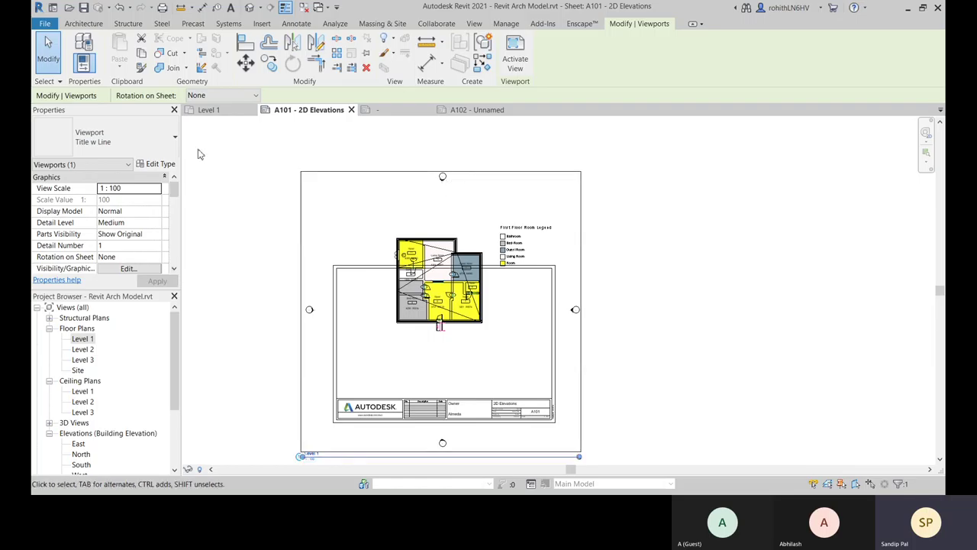
left_click(208, 110)
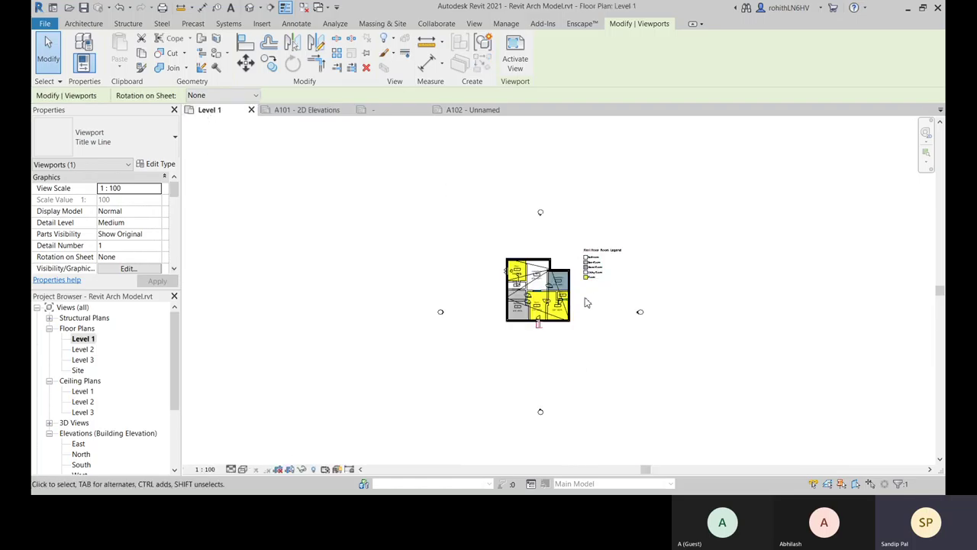
Drag the top, left, right and bottom elevation markers in close to the Level 1 plan
scroll(577, 259, "up", 1)
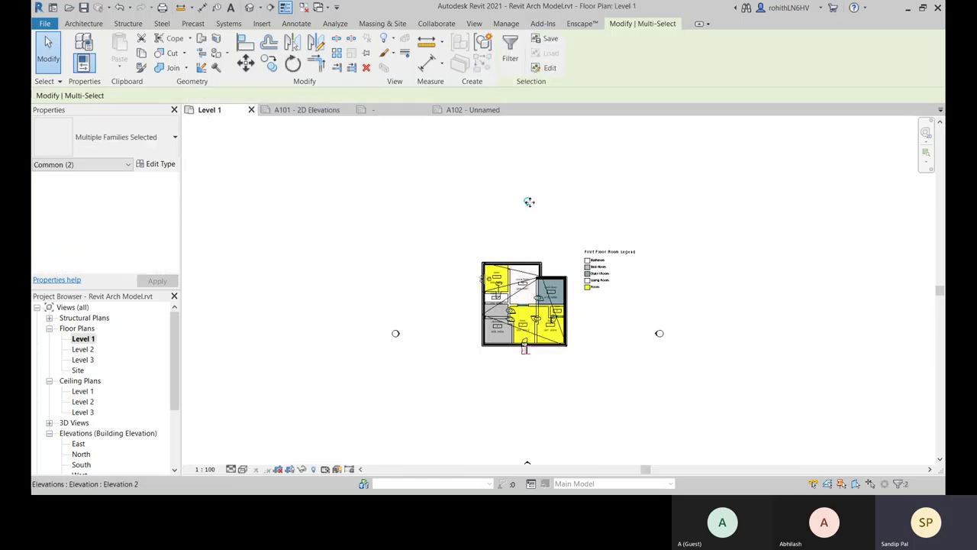
left_click_drag(530, 215, 530, 251)
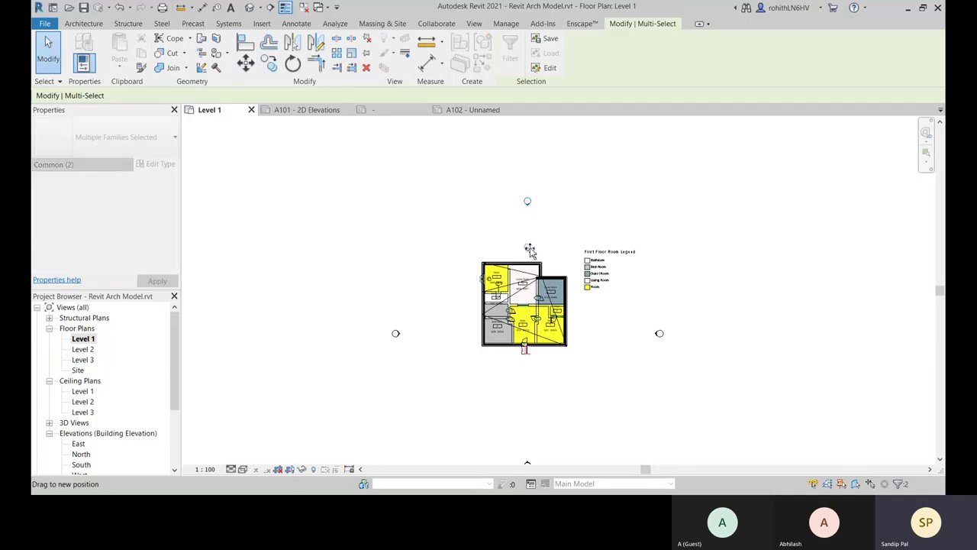
left_click_drag(530, 243, 530, 243)
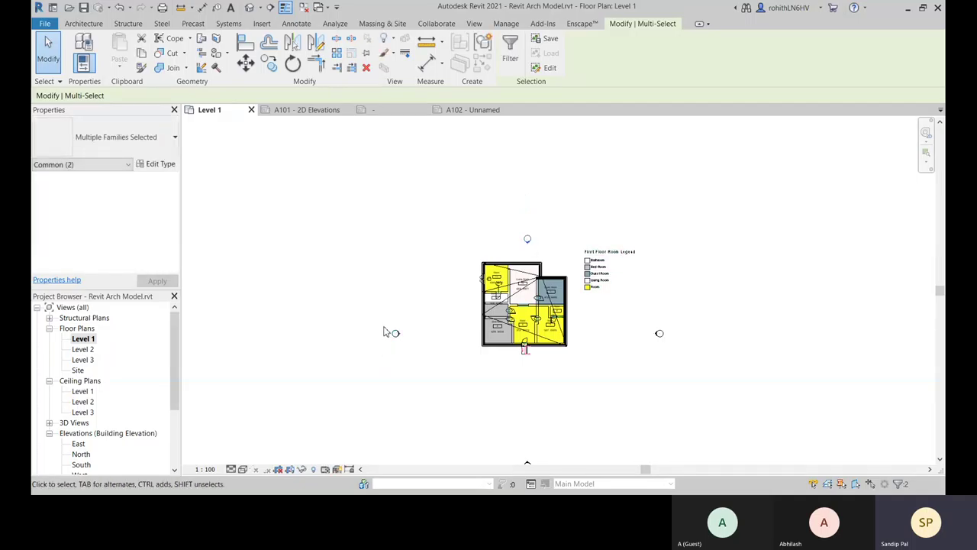
left_click_drag(395, 333, 470, 334)
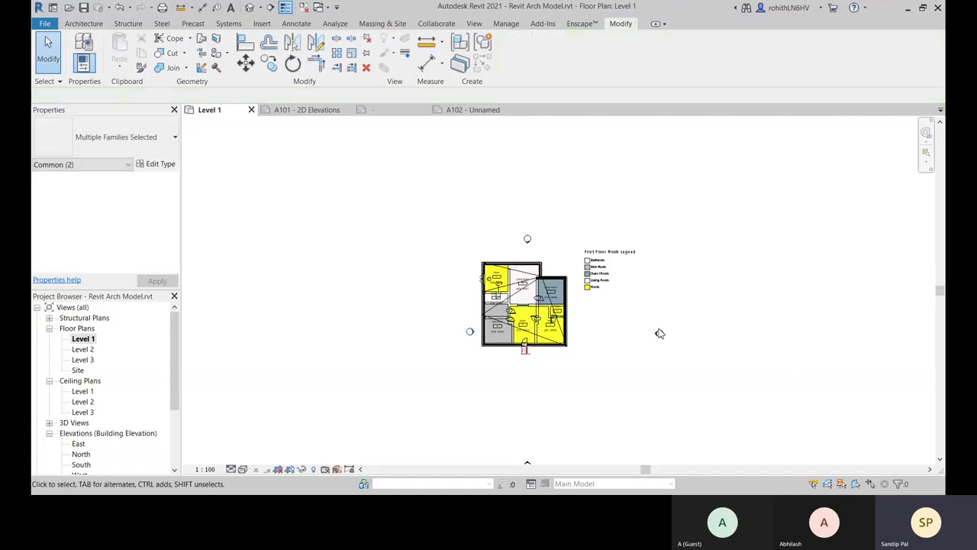
left_click_drag(660, 334, 636, 333)
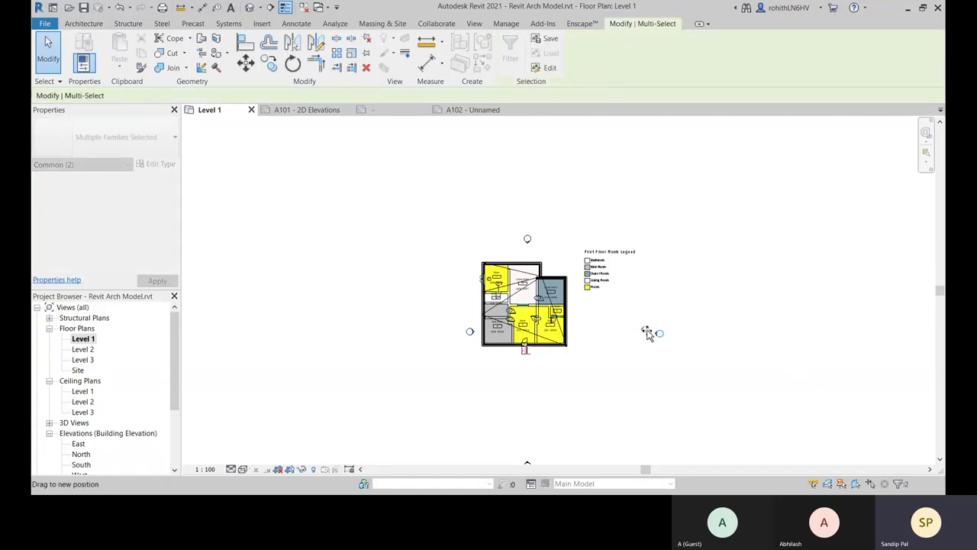
left_click_drag(635, 334, 648, 330)
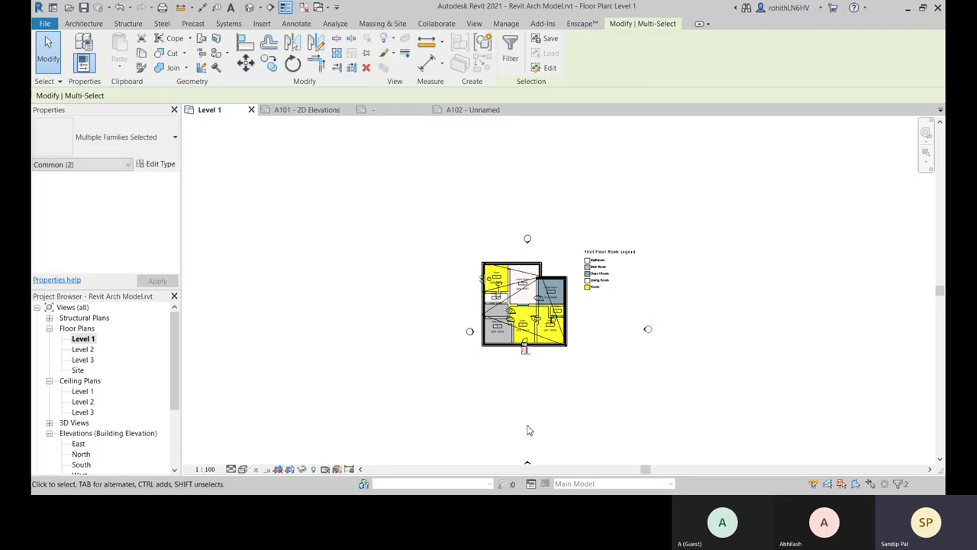
middle_click_drag(527, 427, 522, 379)
mouse_move(498, 379)
left_mouse_down()
mouse_move(534, 430)
mouse_move(514, 316)
left_mouse_up()
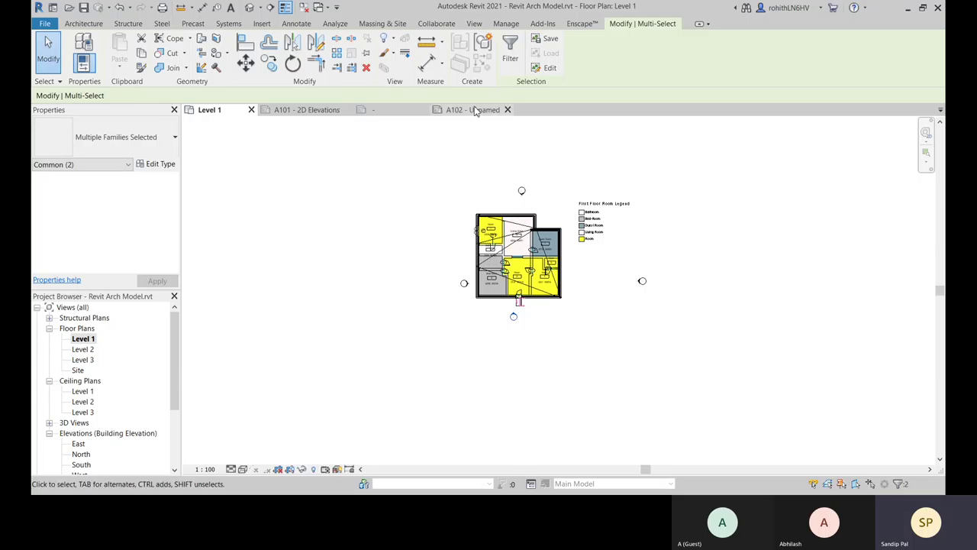
left_click(294, 110)
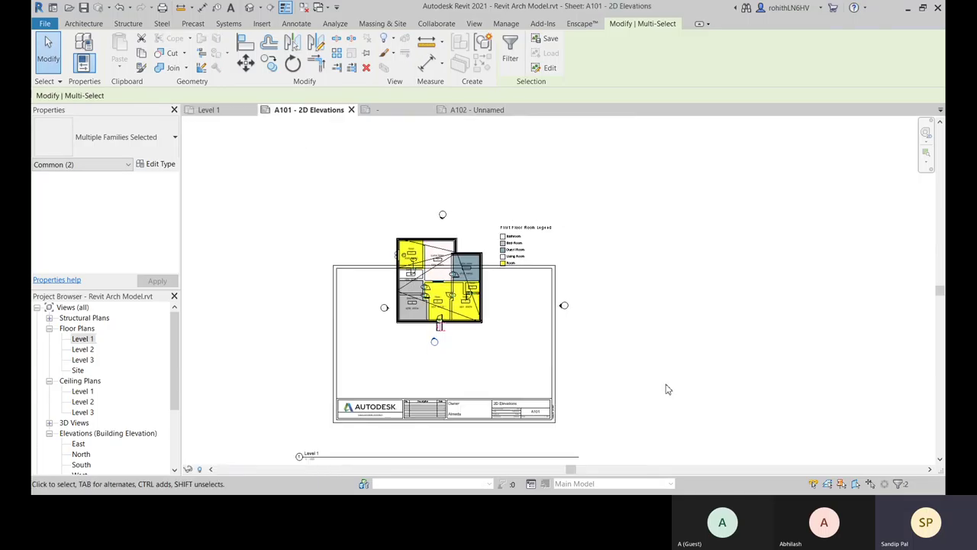
Move the Level 1 plan viewport down inside the sheet's title block
left_click(477, 313)
middle_click_drag(563, 272, 565, 245)
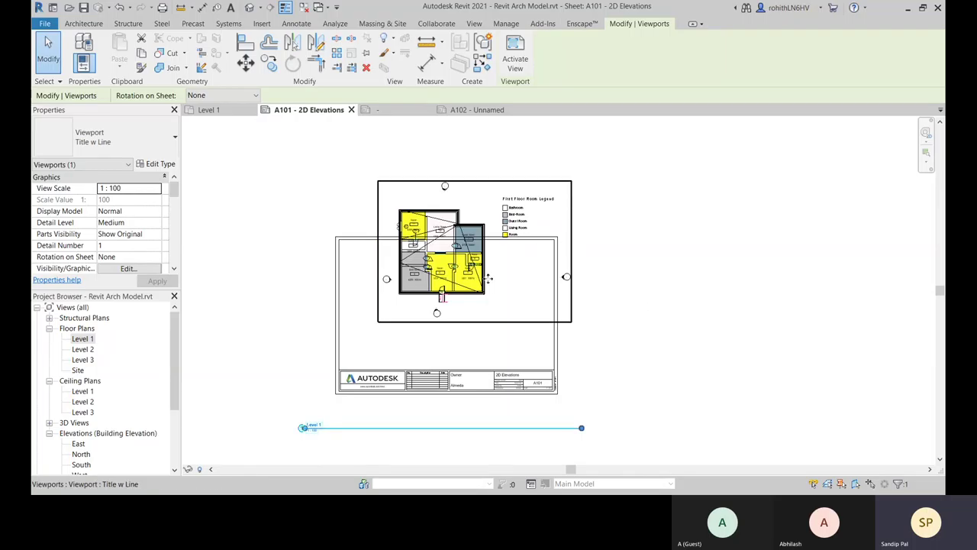
left_click_drag(488, 275, 460, 336)
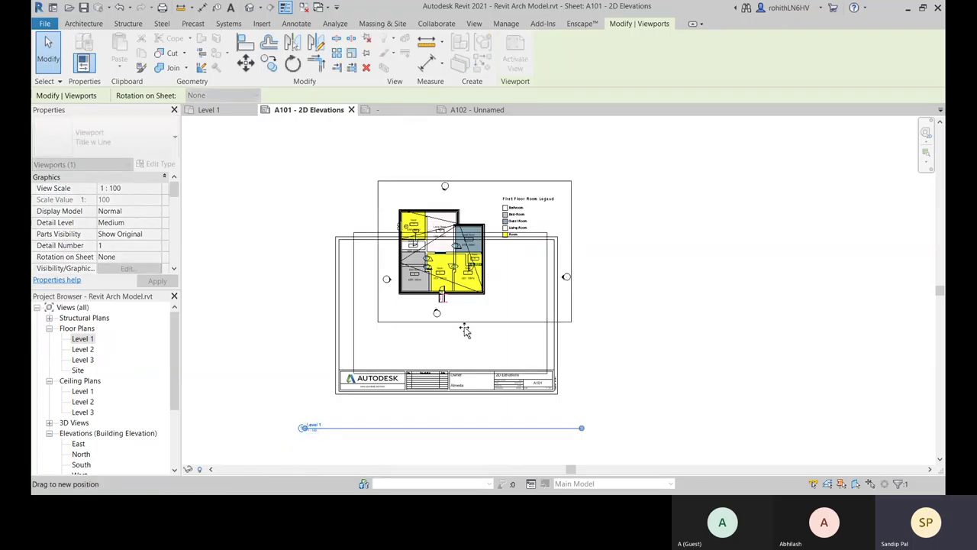
left_click_drag(460, 336, 458, 333)
left_click(662, 234)
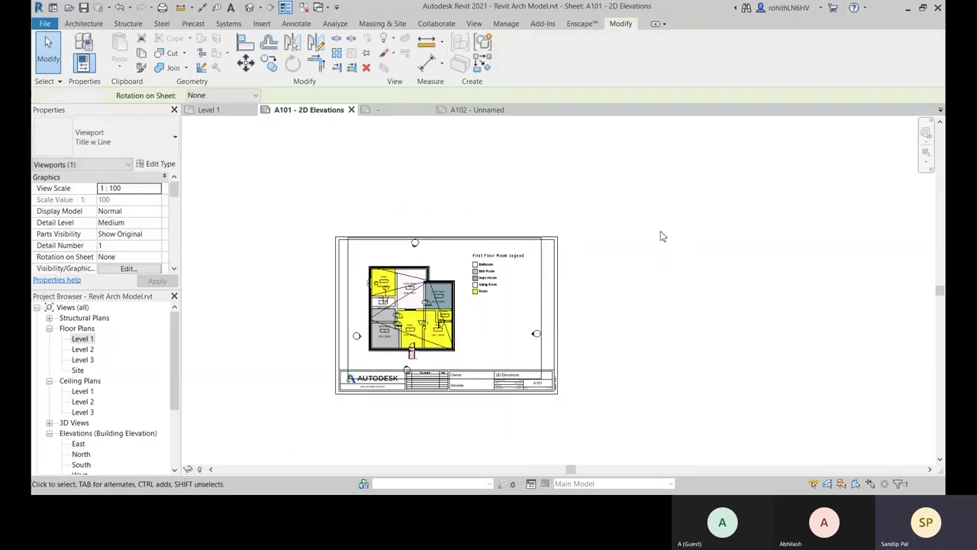
middle_click_drag(572, 290, 584, 222)
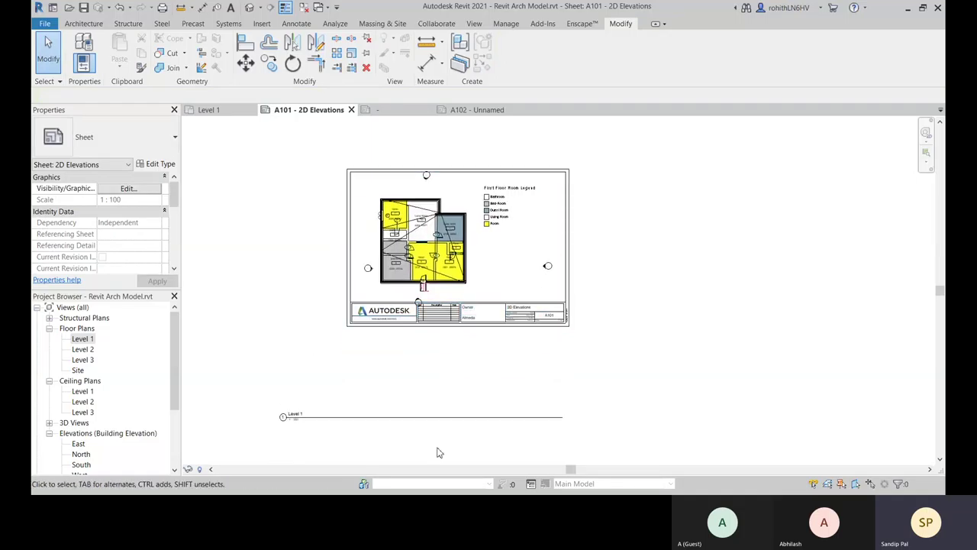
Bring up the Level 1 floor plan's list of view scales
left_click(405, 417)
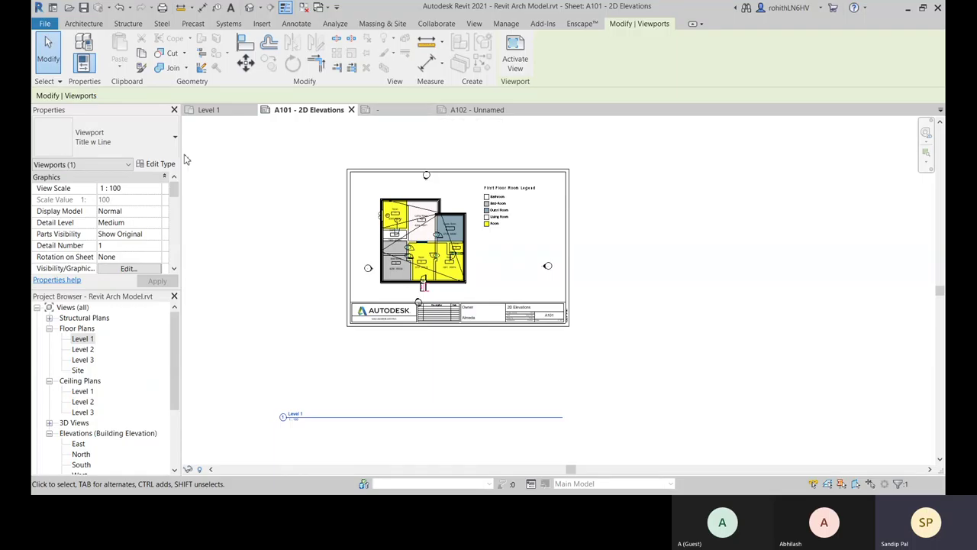
left_click(208, 110)
left_click(211, 470)
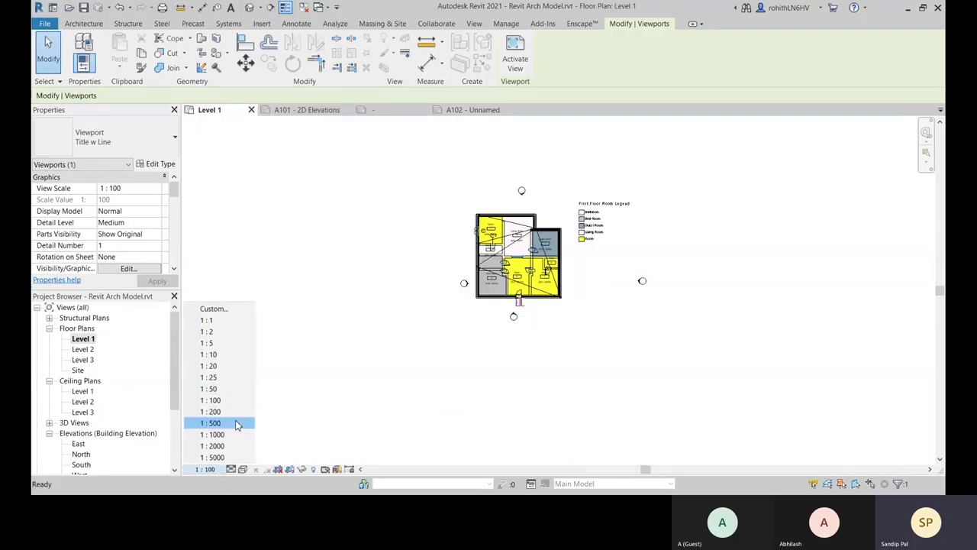
Pick 1:50 for the Level 1 plan, then set the sheet viewport's View Scale to 1:200
left_click(222, 390)
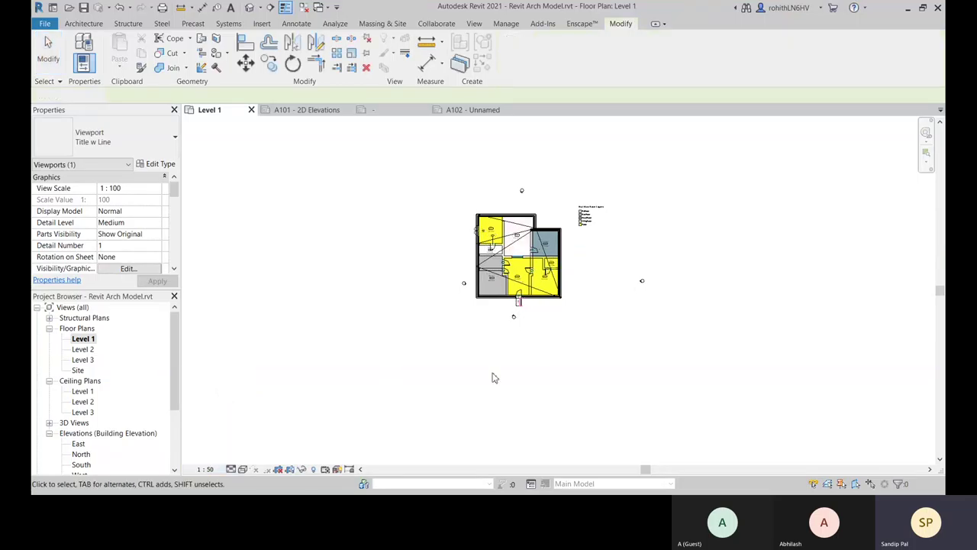
left_click(300, 112)
scroll(566, 276, "down", 2)
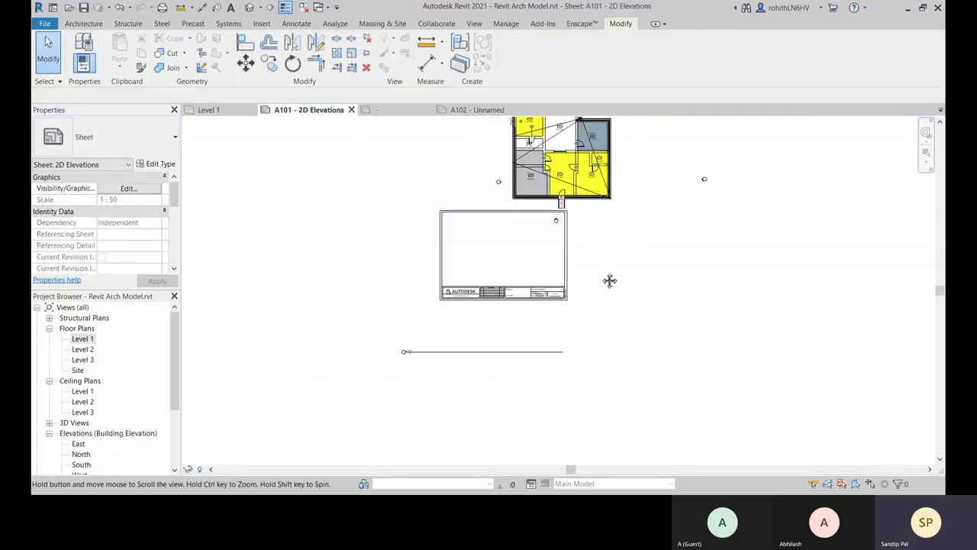
middle_click_drag(608, 279, 534, 336)
left_click(578, 279)
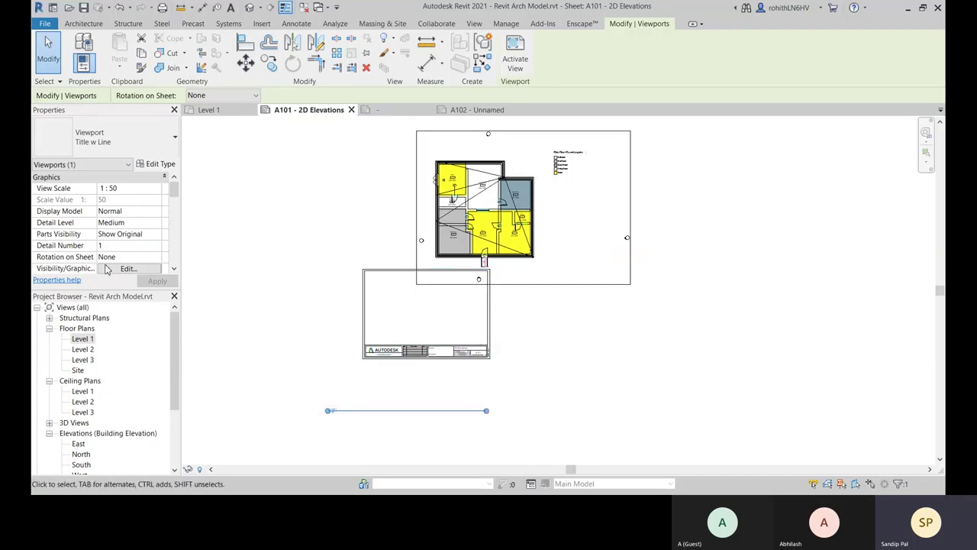
left_click(157, 192)
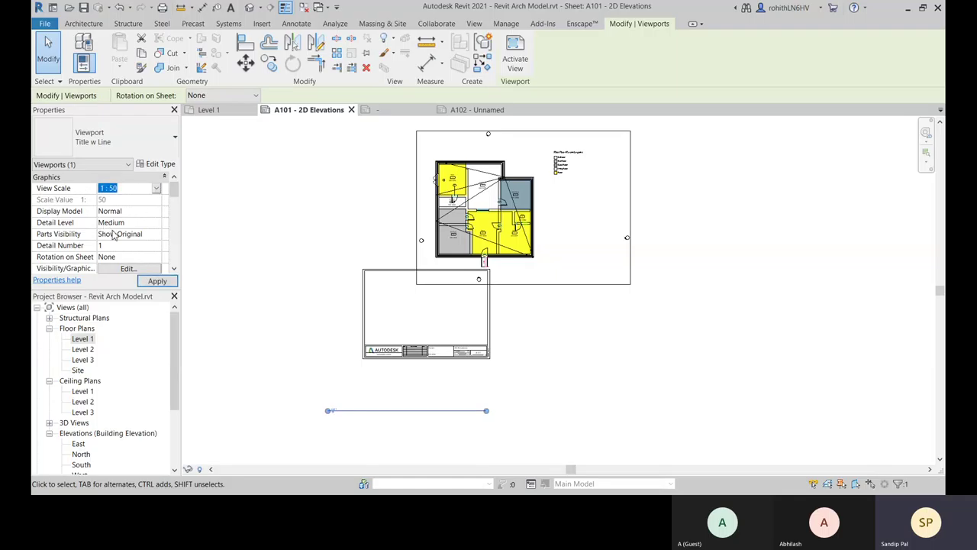
type("1:200")
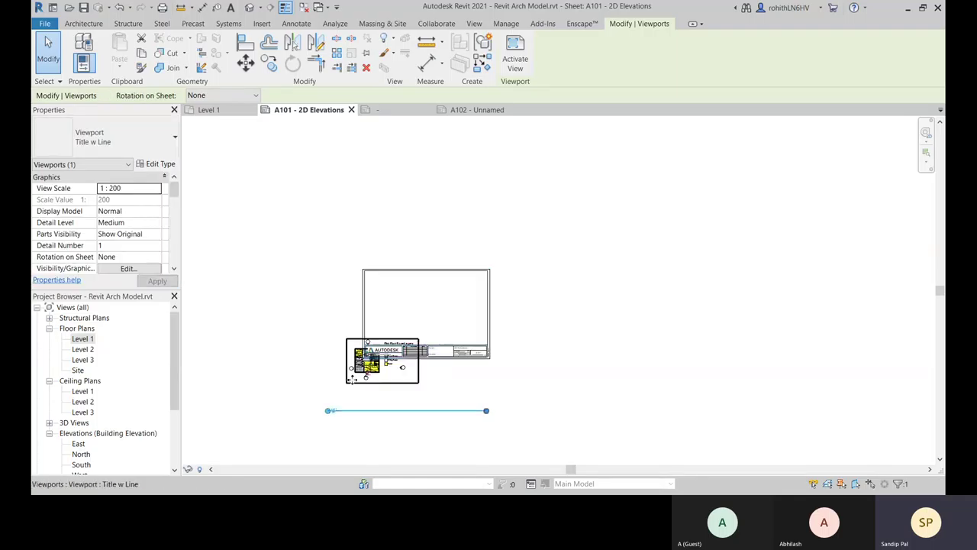
Drag the 1:200 plan viewport up inside the sheet border
scroll(377, 375, "up", 1)
scroll(378, 379, "up", 1)
scroll(380, 381, "up", 1)
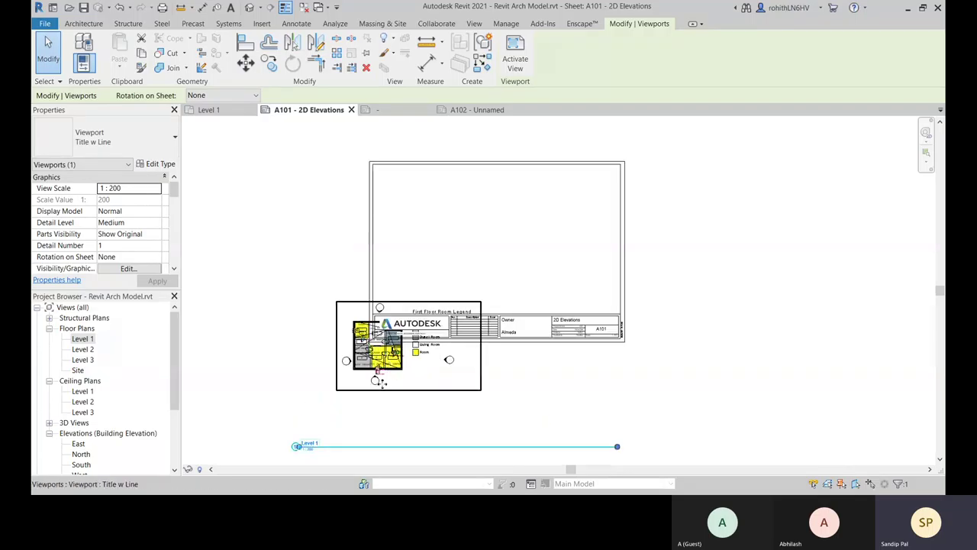
left_click_drag(378, 382, 423, 253)
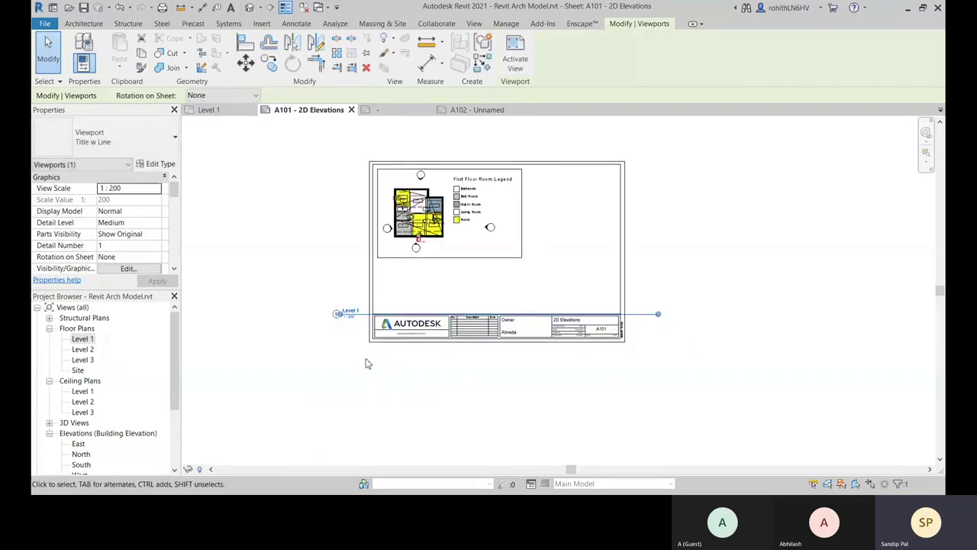
left_click(323, 348)
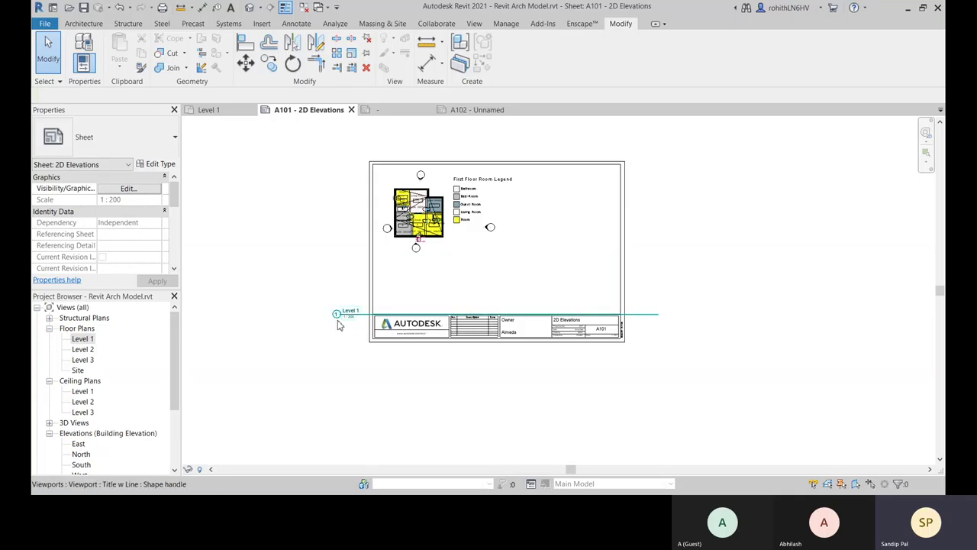
Move the Level 1 viewport title up to sit just below the plan
scroll(334, 353, "up", 1)
scroll(334, 353, "up", 1)
left_click(374, 304)
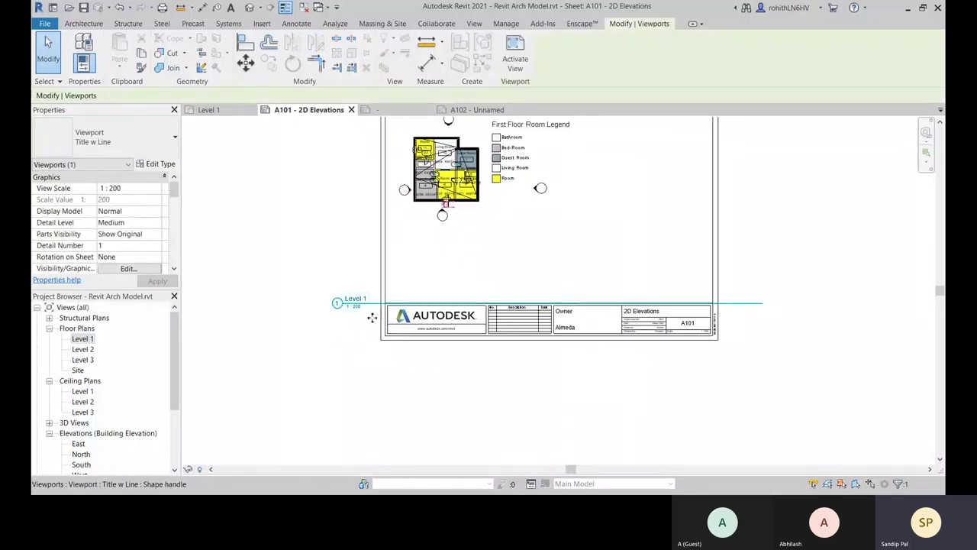
mouse_move(374, 304)
left_mouse_down()
mouse_move(411, 248)
mouse_move(433, 244)
left_mouse_up()
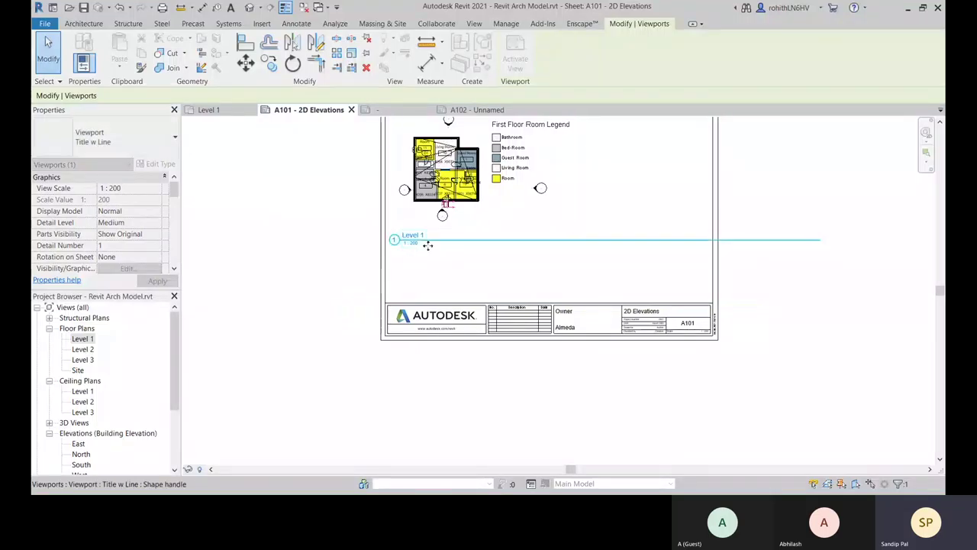
left_click_drag(433, 245, 432, 244)
middle_click_drag(446, 241, 406, 268)
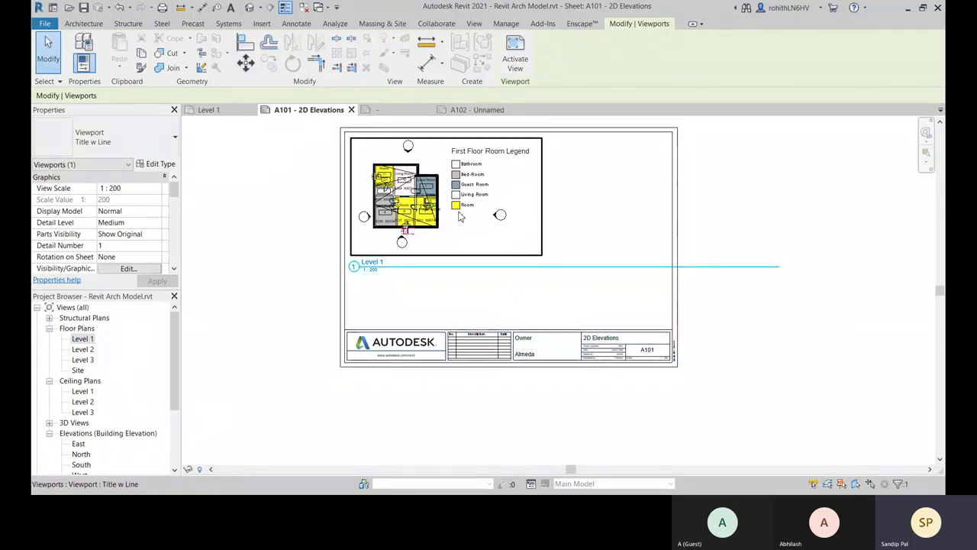
Shorten the viewport title line to end just past the 'Level 1' label
left_click(443, 195)
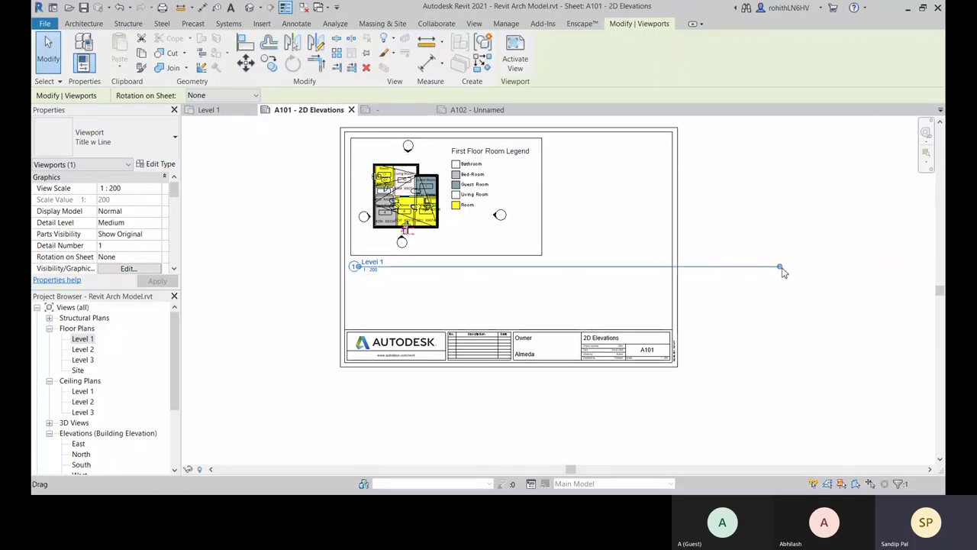
left_click_drag(780, 269, 449, 276)
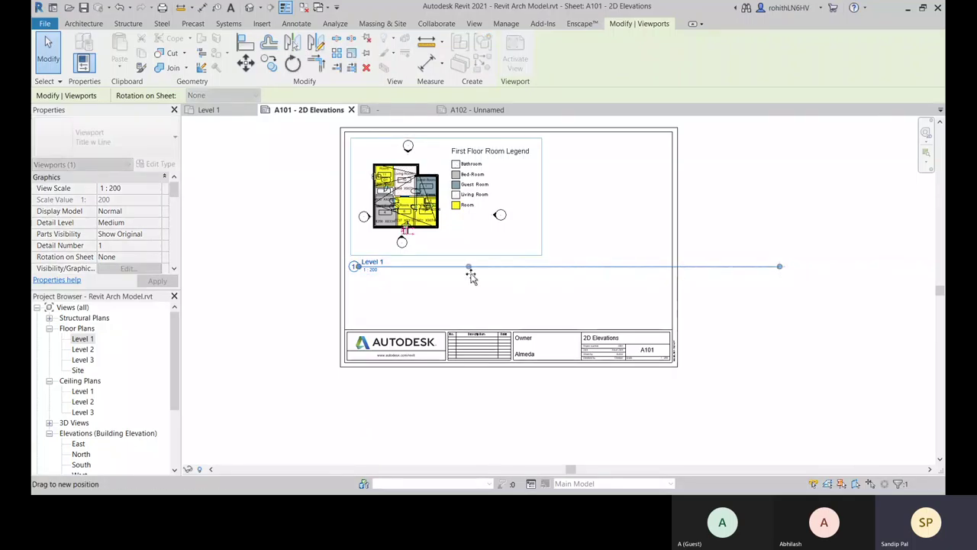
left_click_drag(448, 277, 433, 277)
key("Escape")
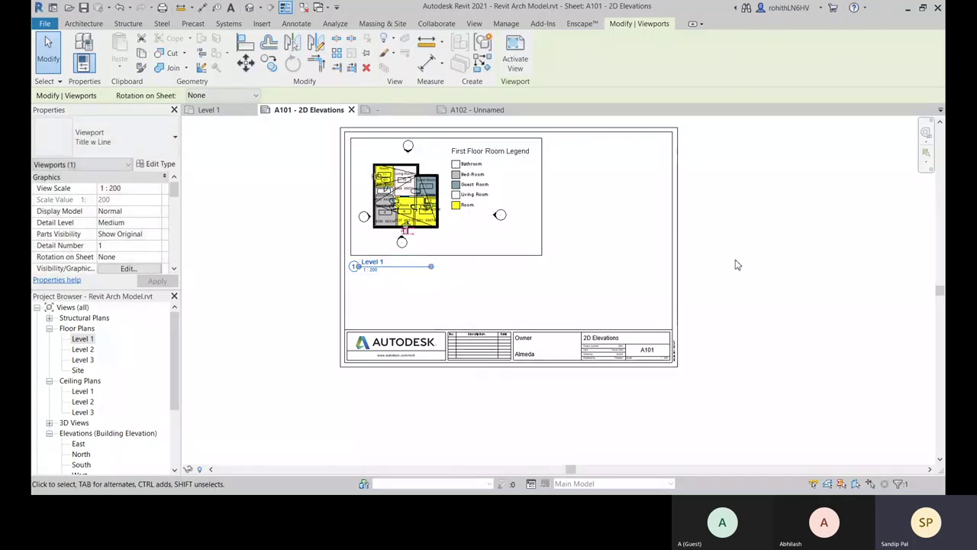
middle_click_drag(549, 261, 524, 284)
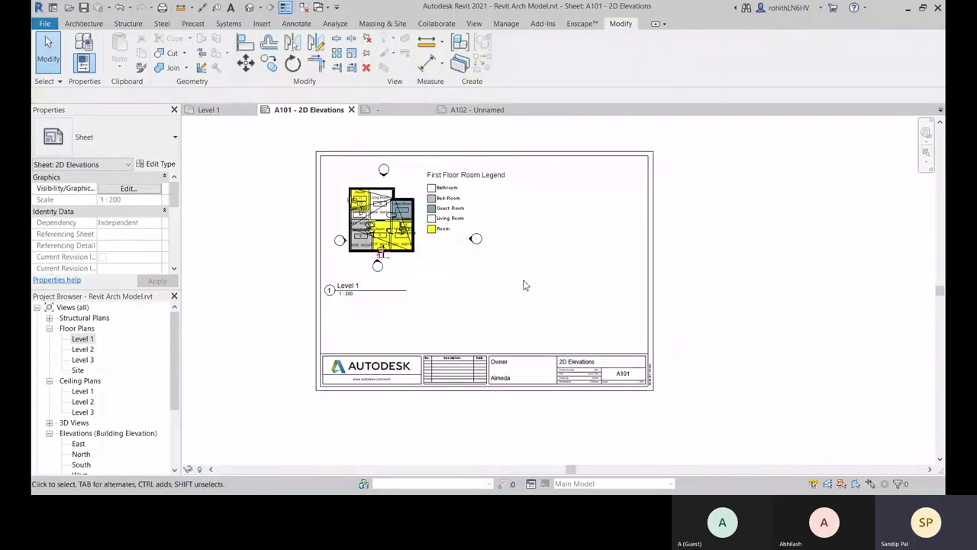
left_click(426, 267)
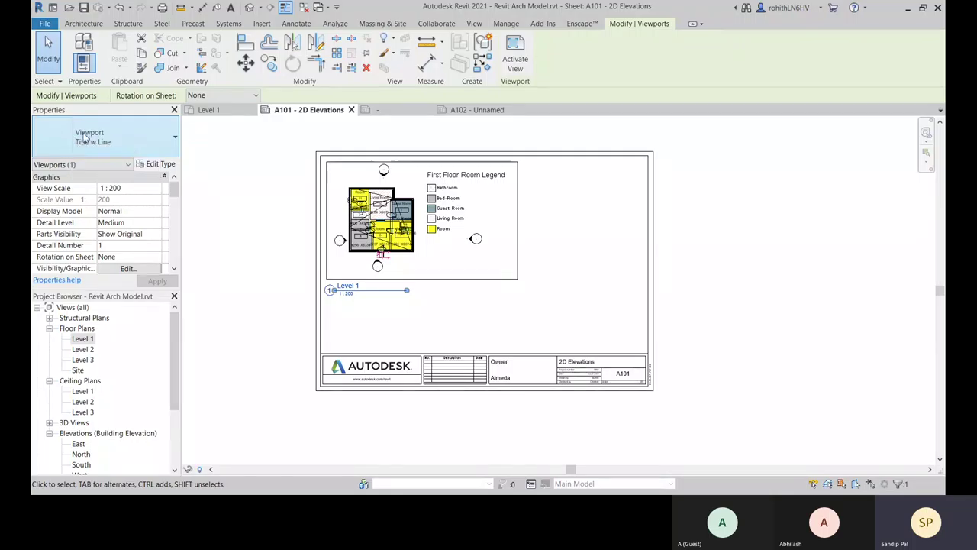
left_click(131, 143)
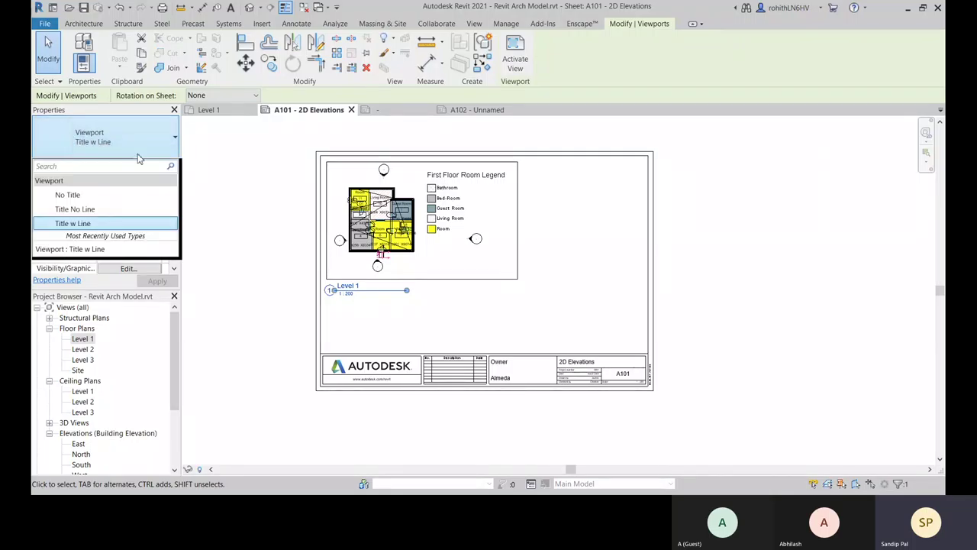
left_click(82, 210)
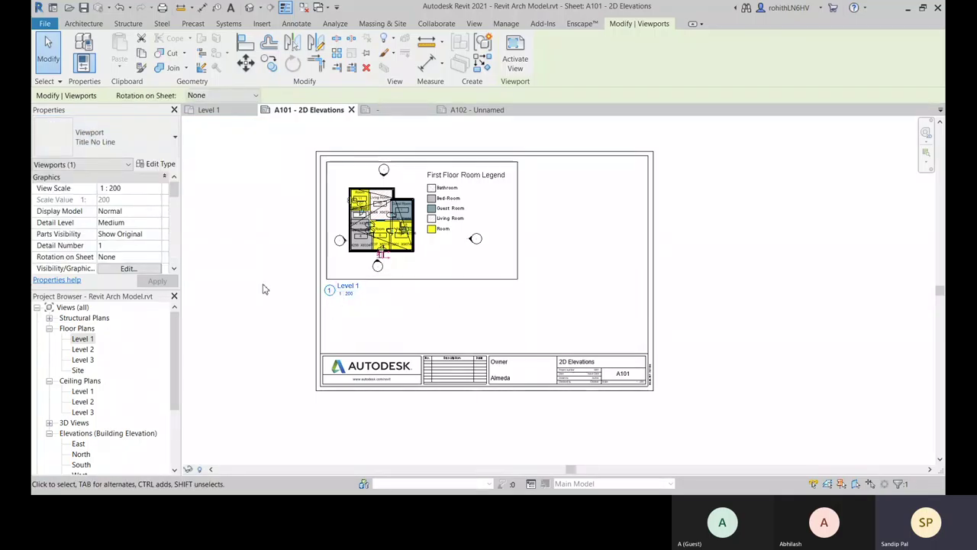
left_click(107, 139)
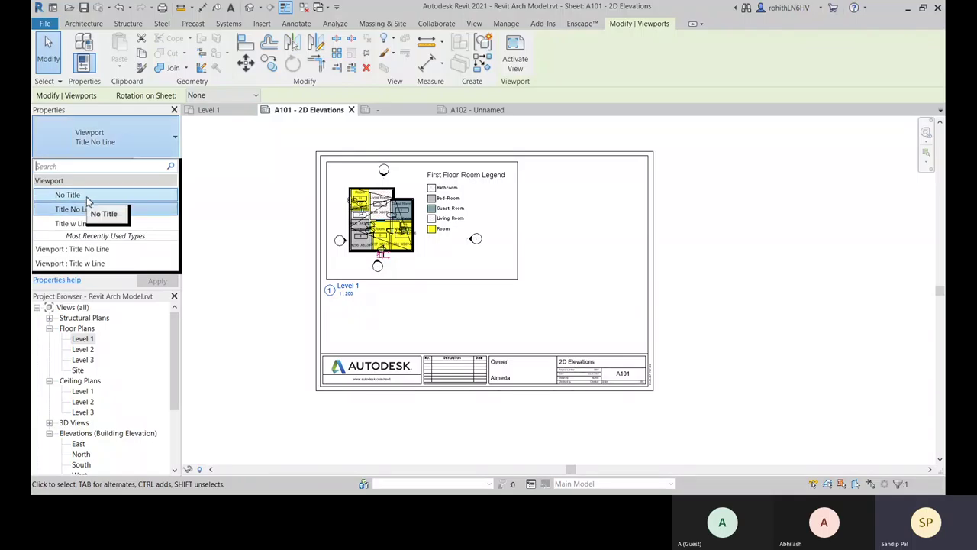
left_click(88, 197)
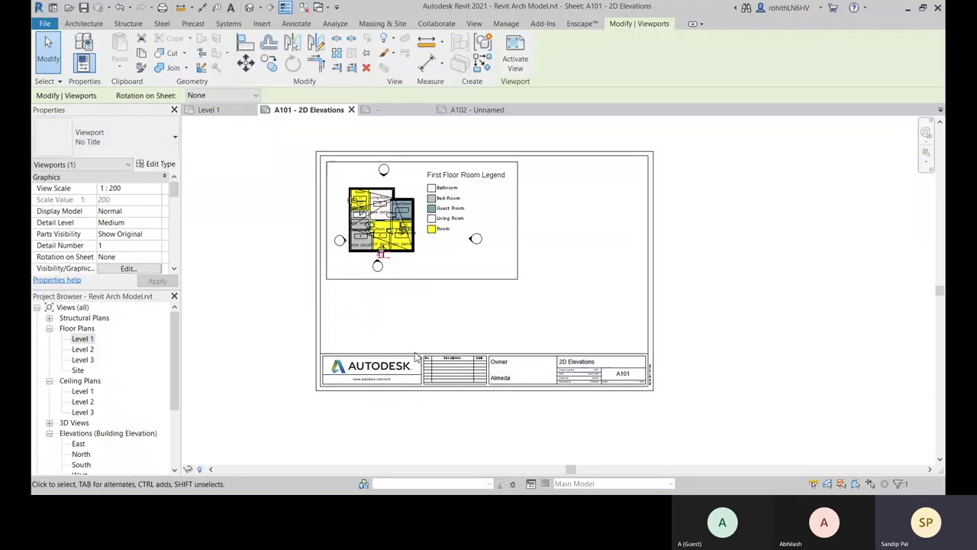
left_click(107, 134)
left_click(87, 220)
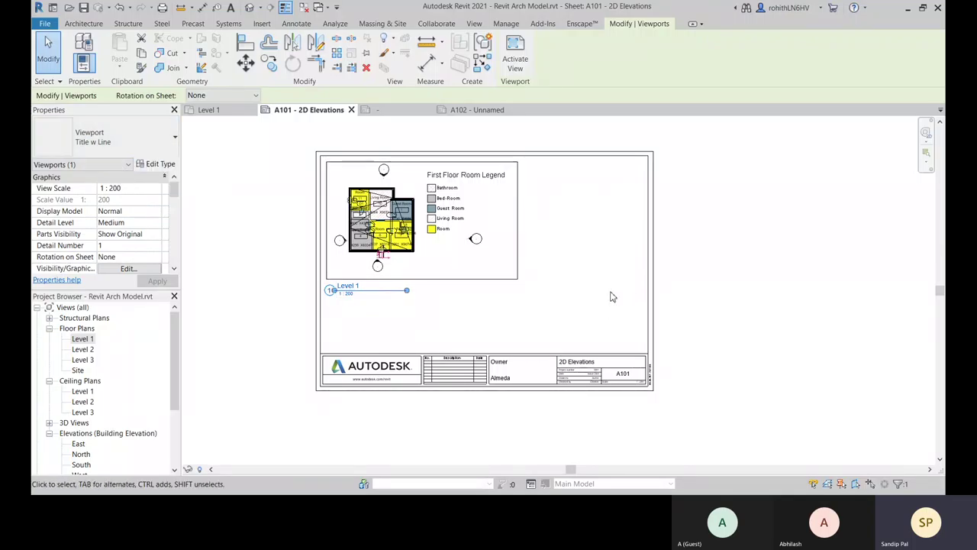
middle_click_drag(772, 281, 754, 279)
left_click(747, 274)
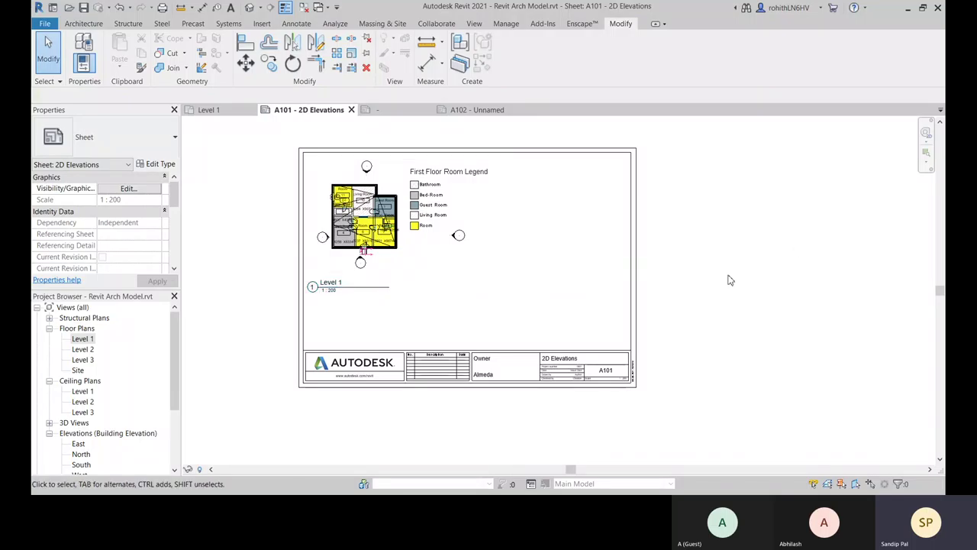
middle_click_drag(591, 264, 601, 268)
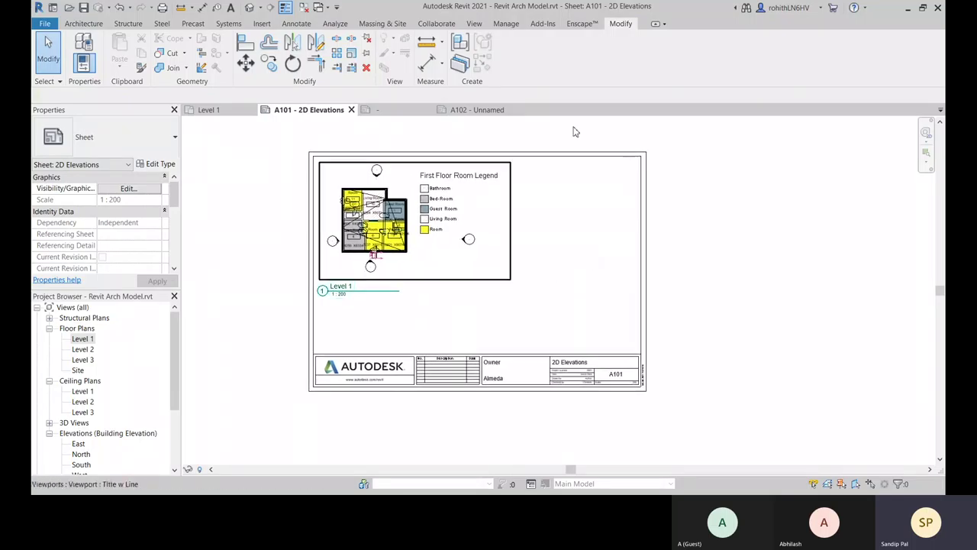
Choose Elevation: East from Place View and add it to sheet A101
left_click(475, 24)
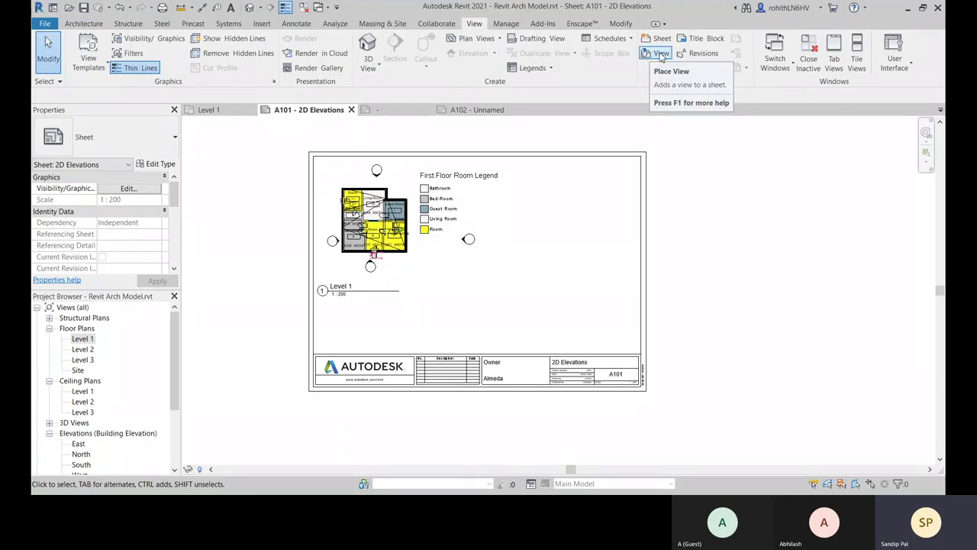
left_click(661, 55)
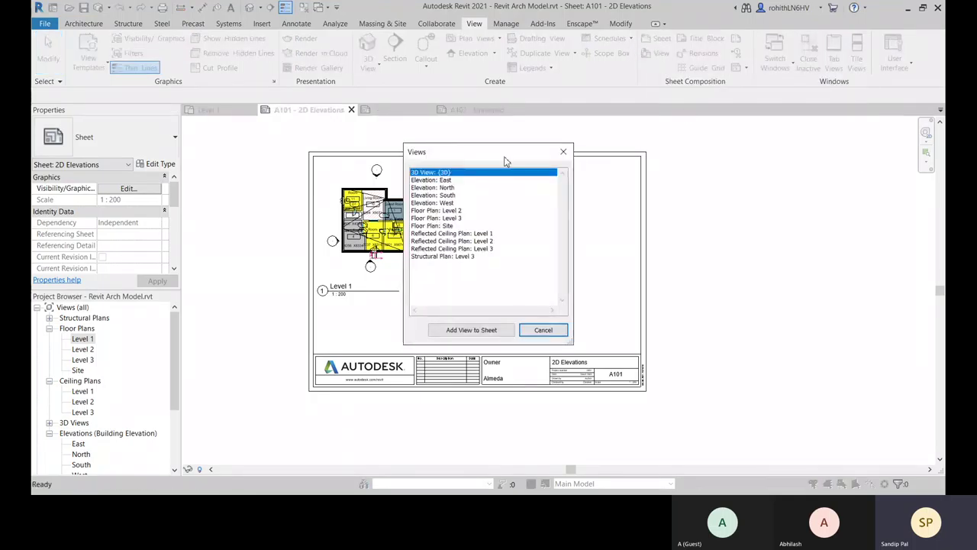
left_click_drag(491, 152, 534, 137)
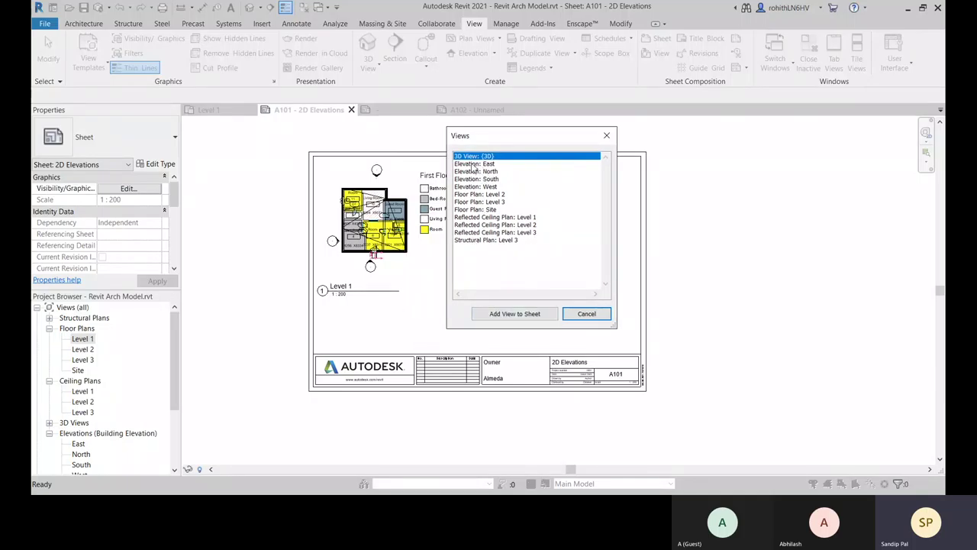
left_click(473, 164)
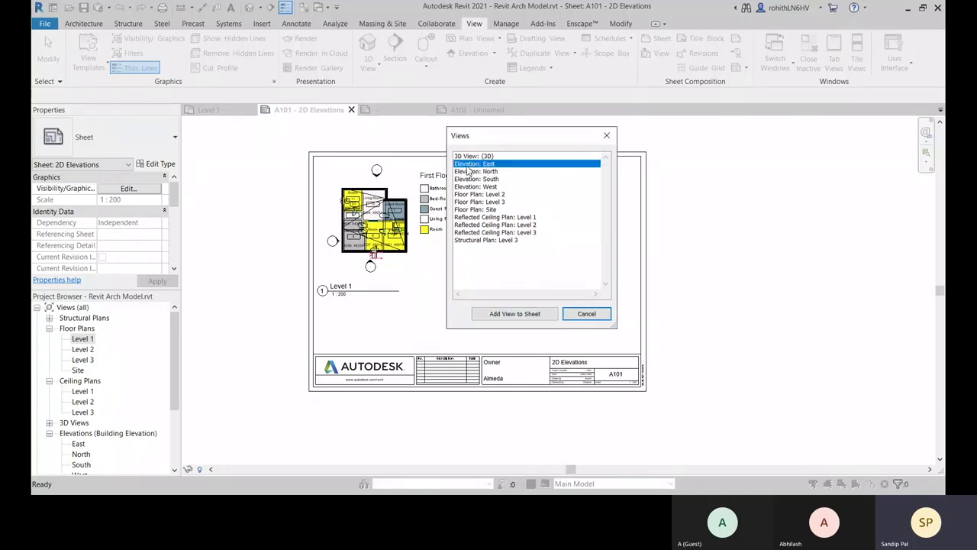
left_click(501, 320)
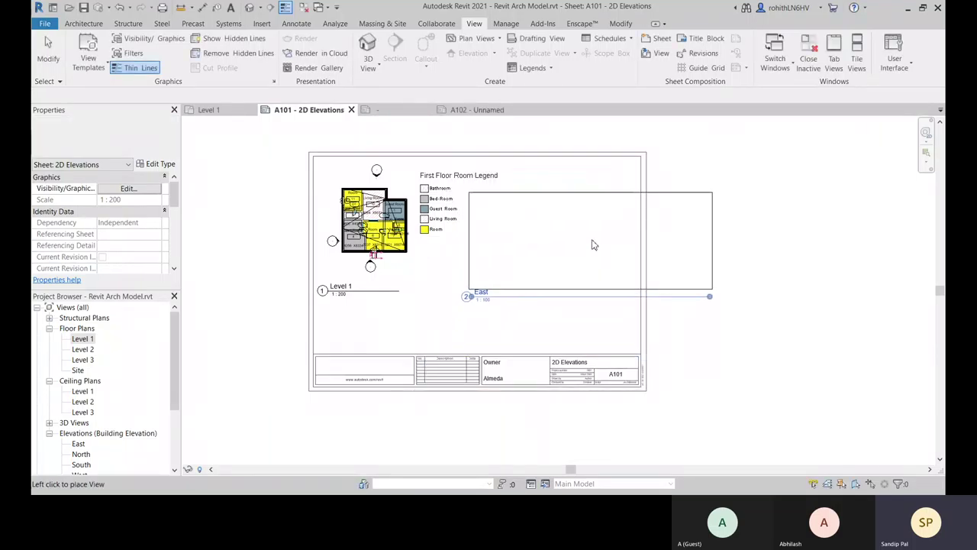
Drop the East elevation beside the Level 1 plan, then activate the Level 1 viewport
left_click(600, 237)
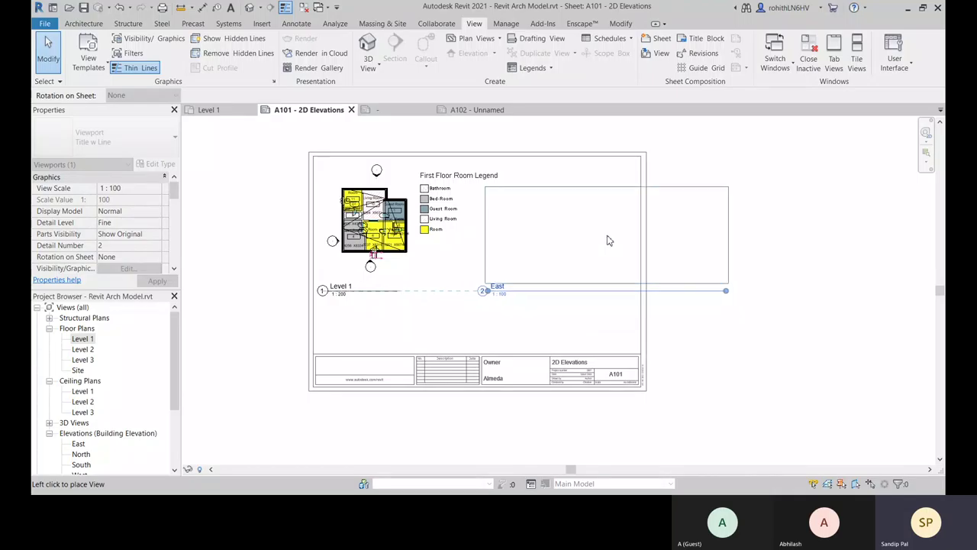
left_click(609, 241)
middle_click_drag(542, 290, 540, 294)
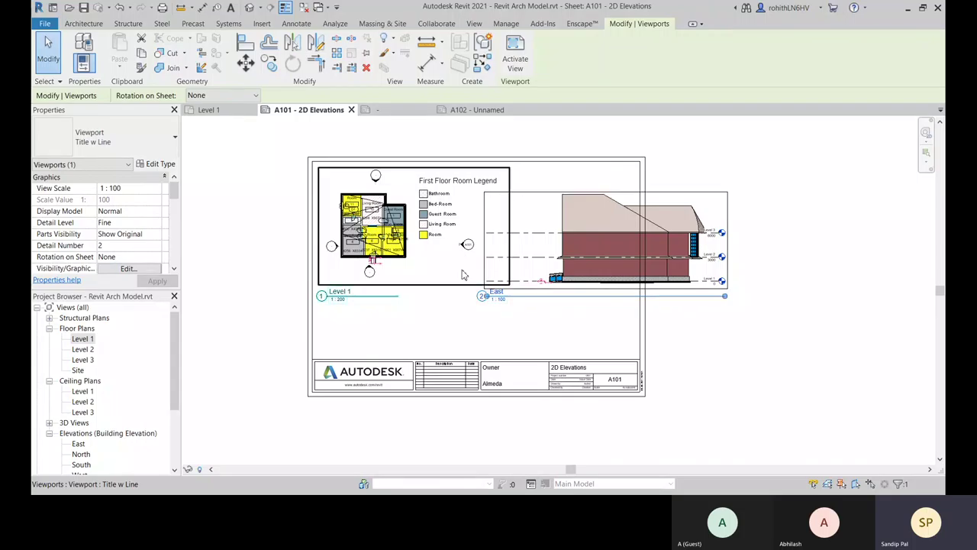
left_click(456, 283)
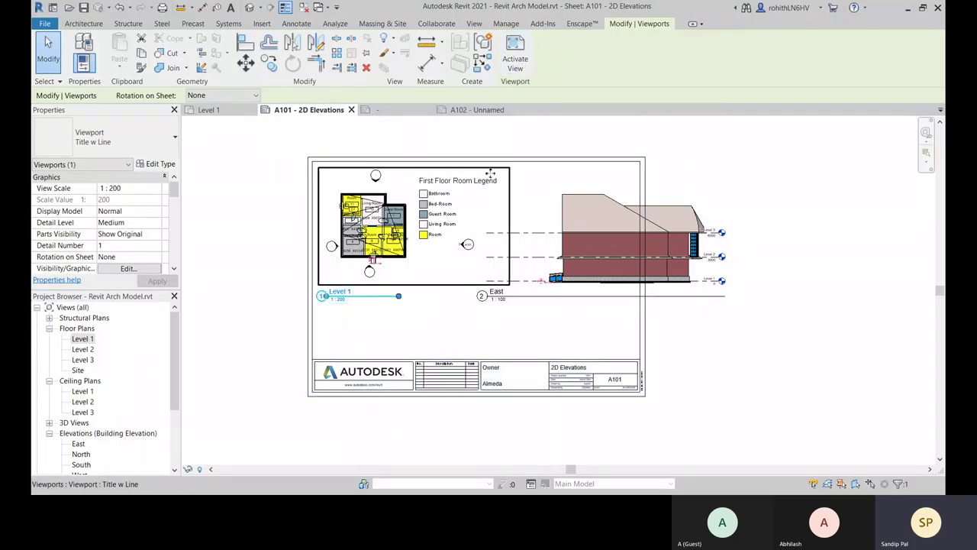
left_click(515, 54)
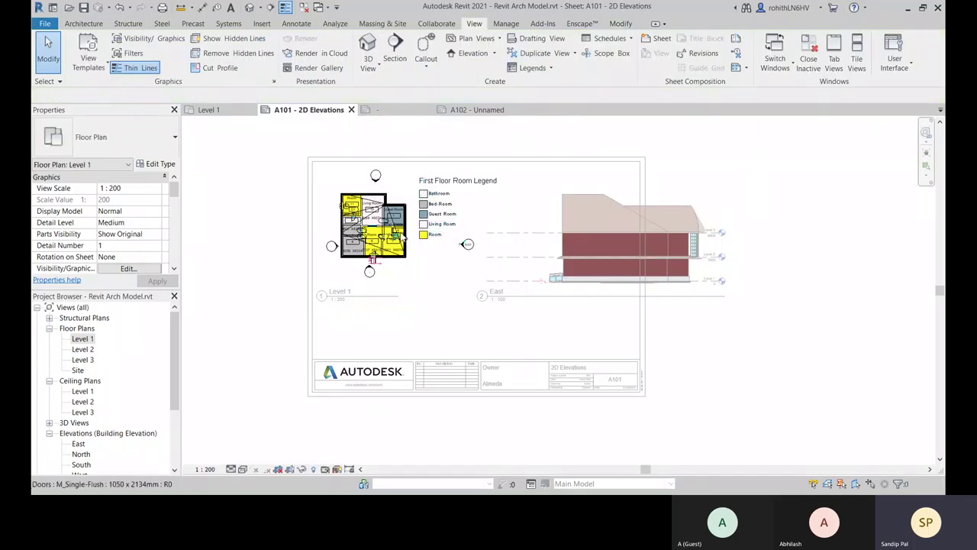
Narrow the First Floor Room Legend and place it near the top beside the Level 1 plan
middle_click_drag(419, 287, 438, 303)
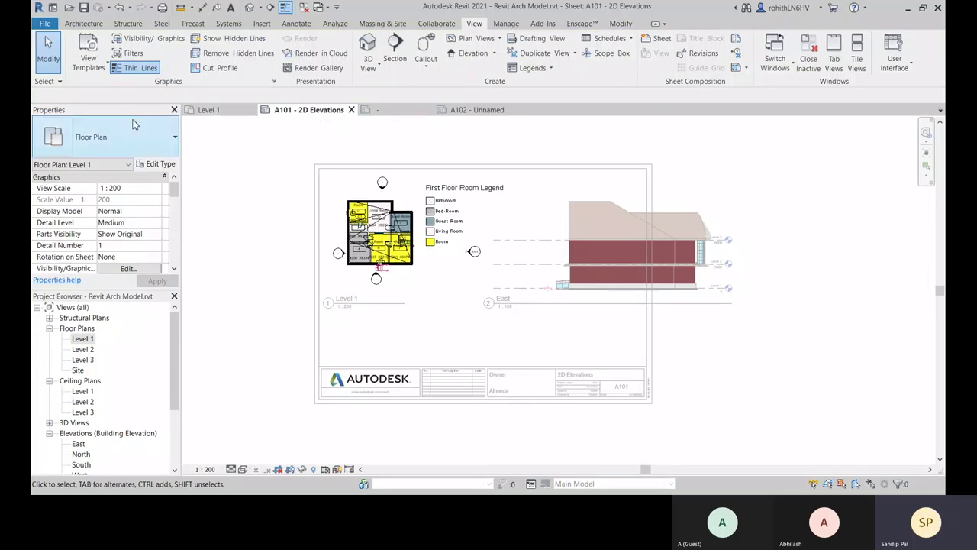
scroll(462, 256, "up", 1)
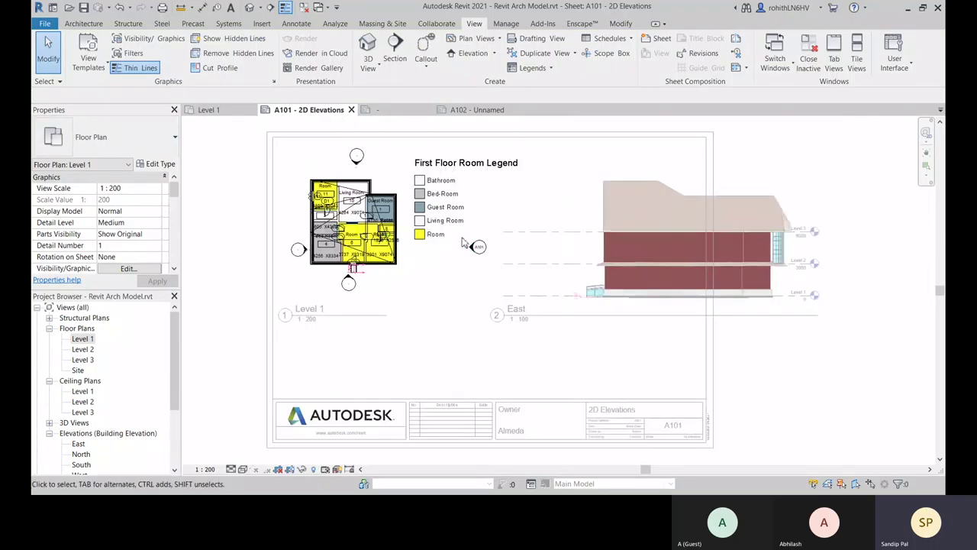
left_click(438, 164)
left_click_drag(424, 164, 403, 161)
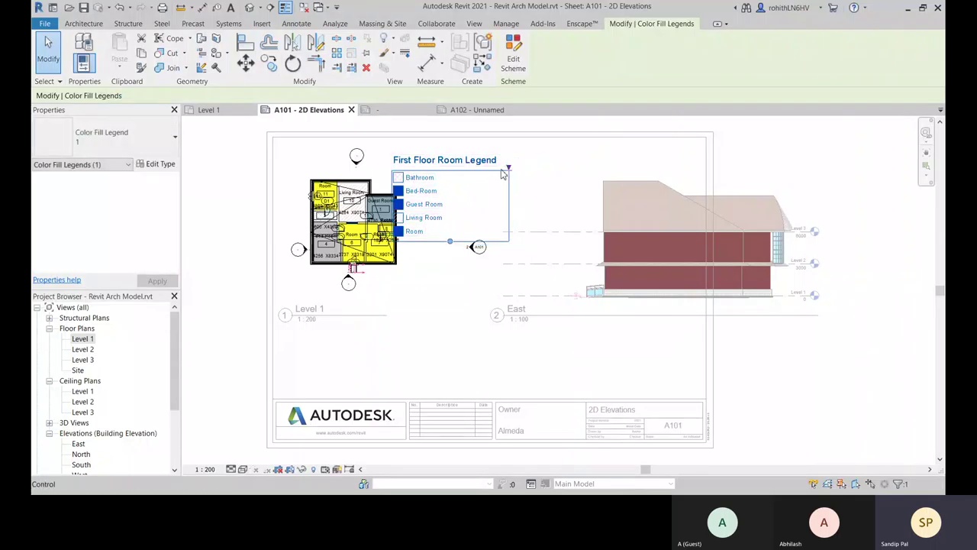
left_click_drag(510, 169, 448, 168)
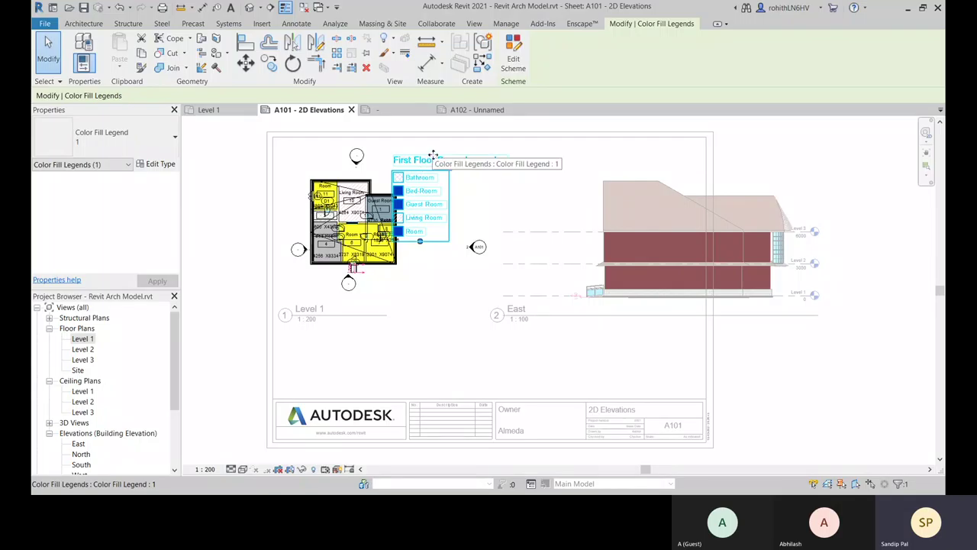
left_click_drag(430, 158, 437, 151)
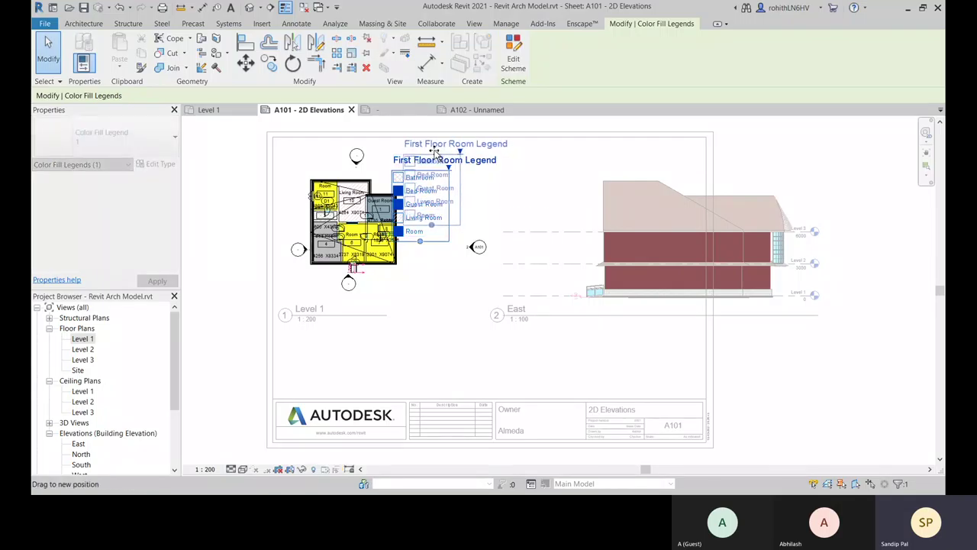
left_click_drag(437, 152, 439, 151)
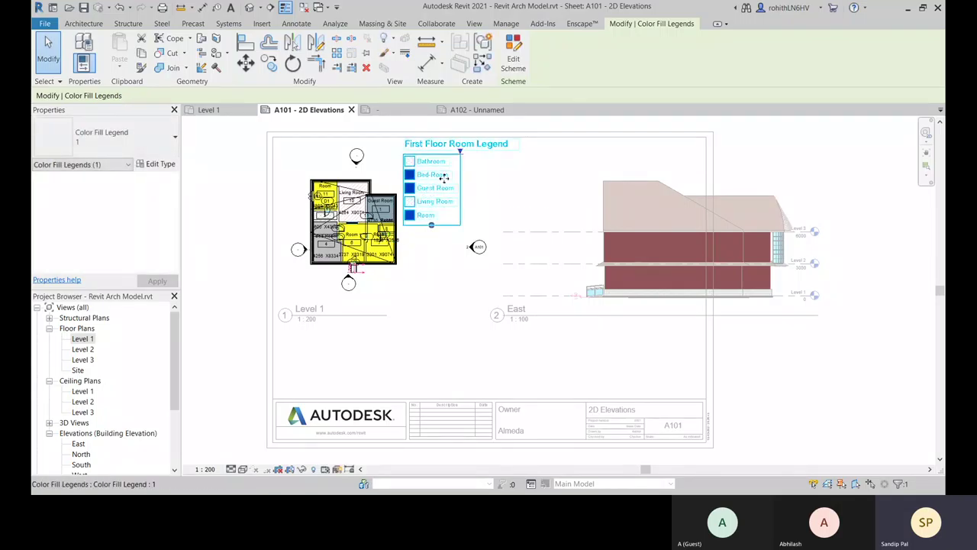
Move the elevation marker left toward the plan and finish editing the Level 1 viewport
left_click(480, 251)
left_click(476, 247, "ctrl")
left_click_drag(467, 252, 429, 249)
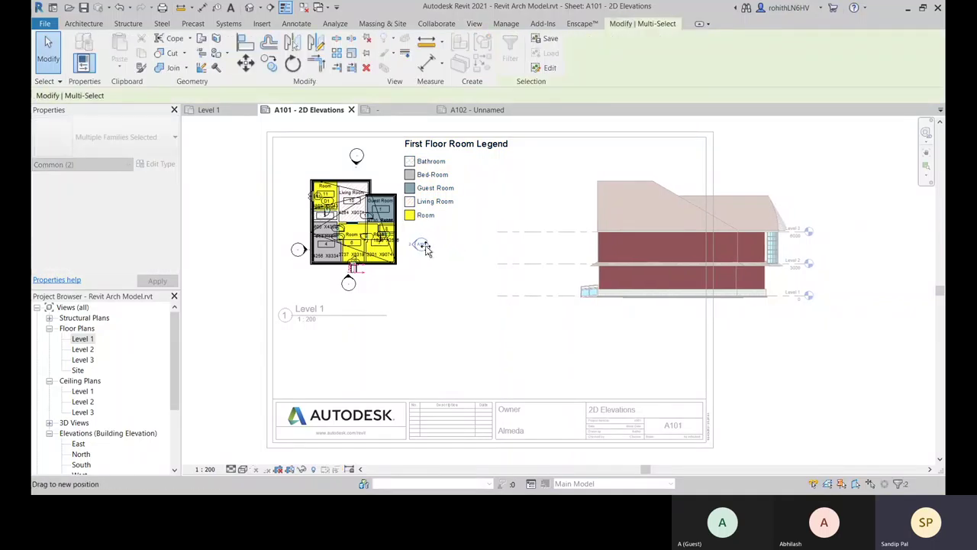
left_click_drag(426, 250, 424, 248)
left_click(525, 367)
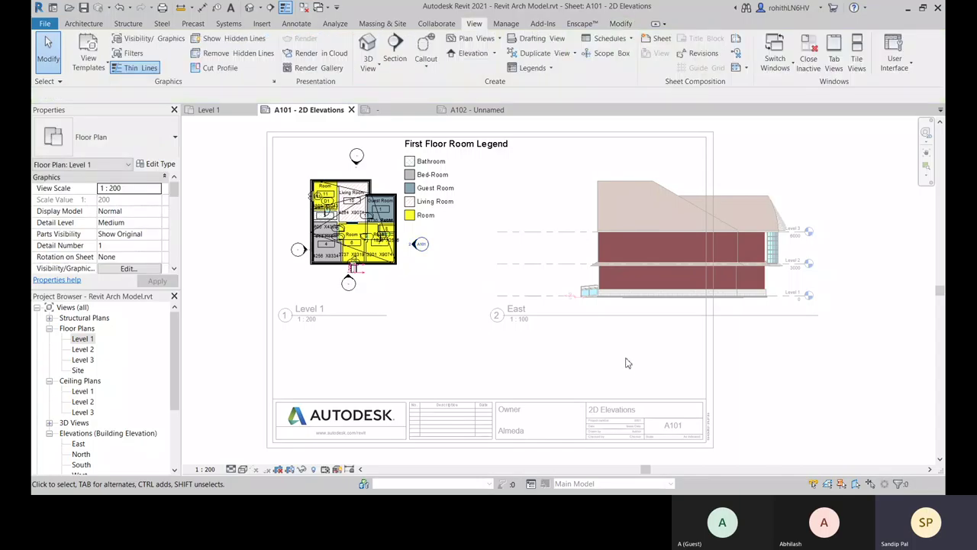
scroll(324, 339, "down", 2)
scroll(410, 334, "down", 1)
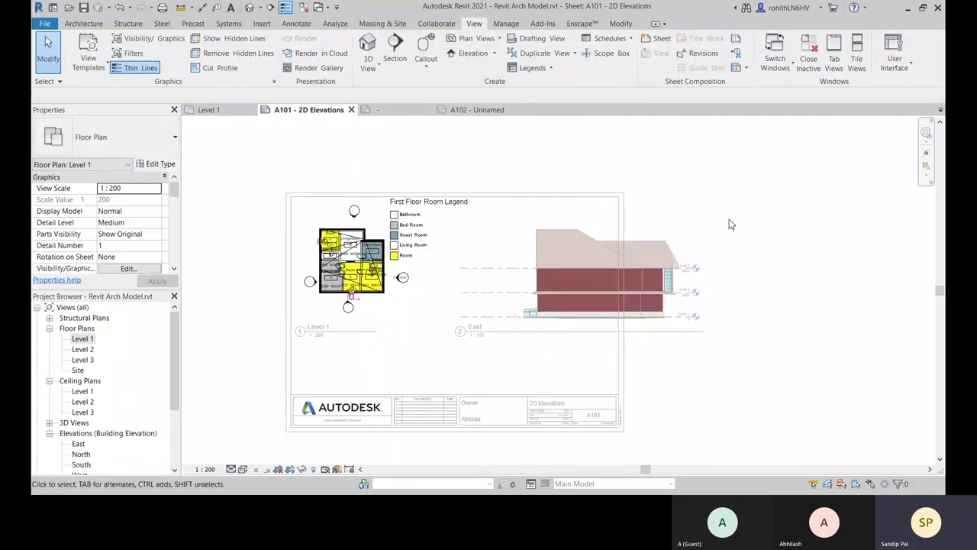
double_click(695, 209)
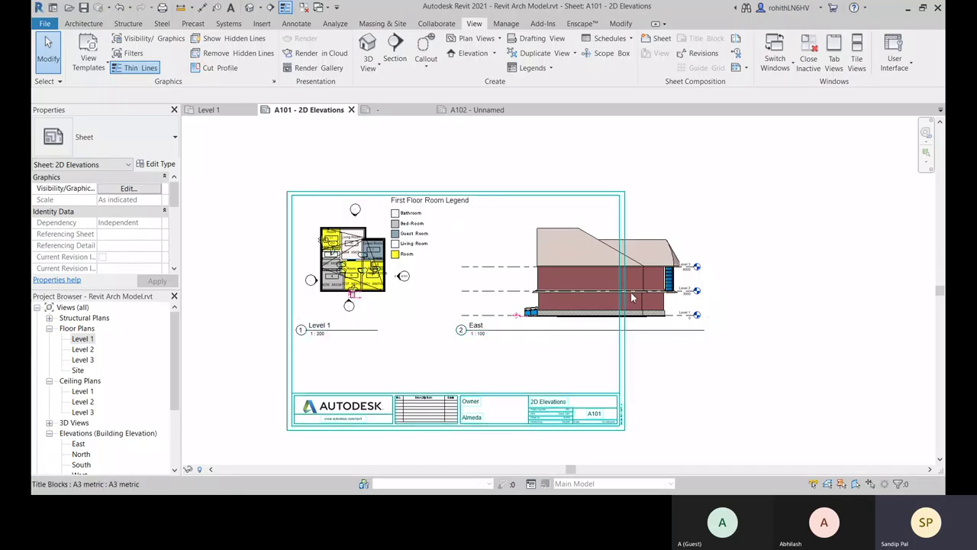
Try repositioning the East elevation viewport, then cancel the move
middle_click_drag(559, 278, 580, 259)
left_click(580, 259)
left_click_drag(580, 259, 539, 245)
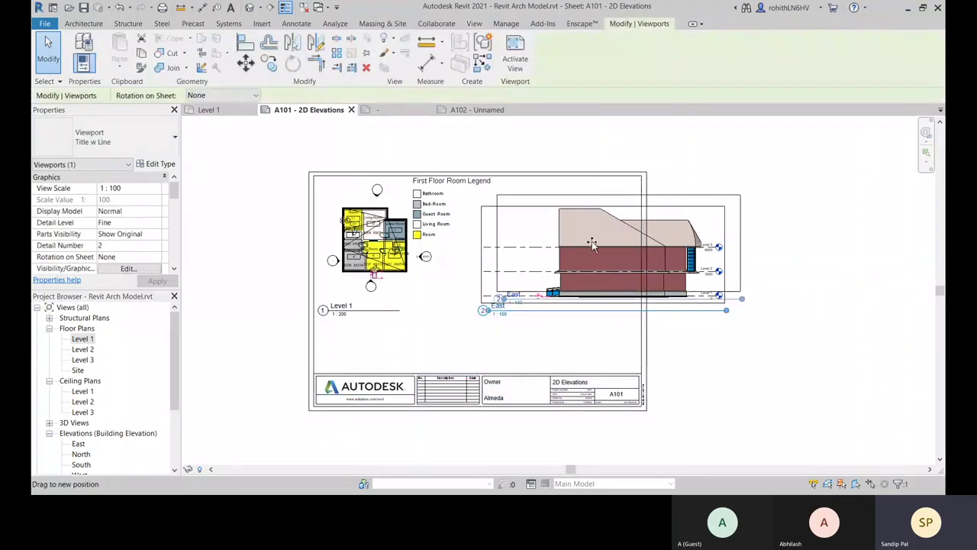
left_click_drag(508, 263, 562, 243)
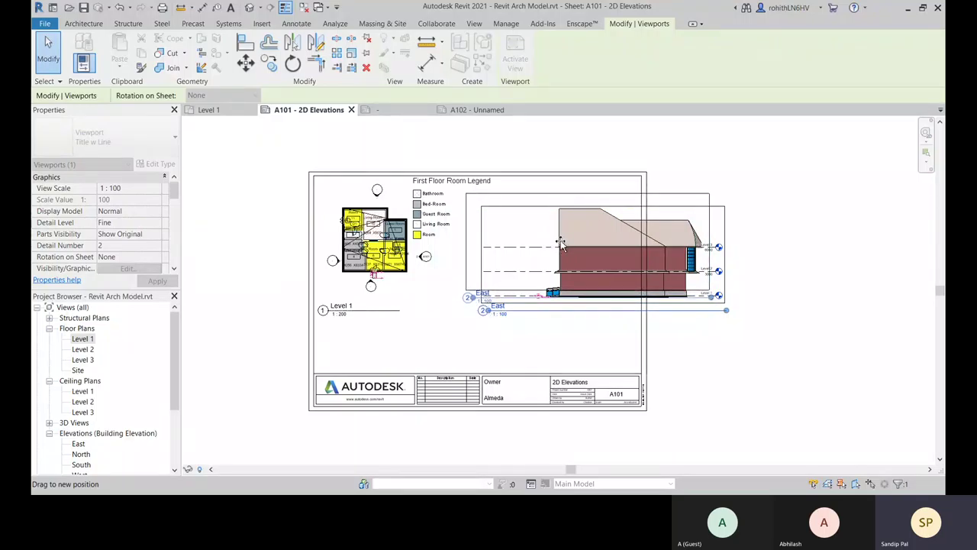
key("Escape")
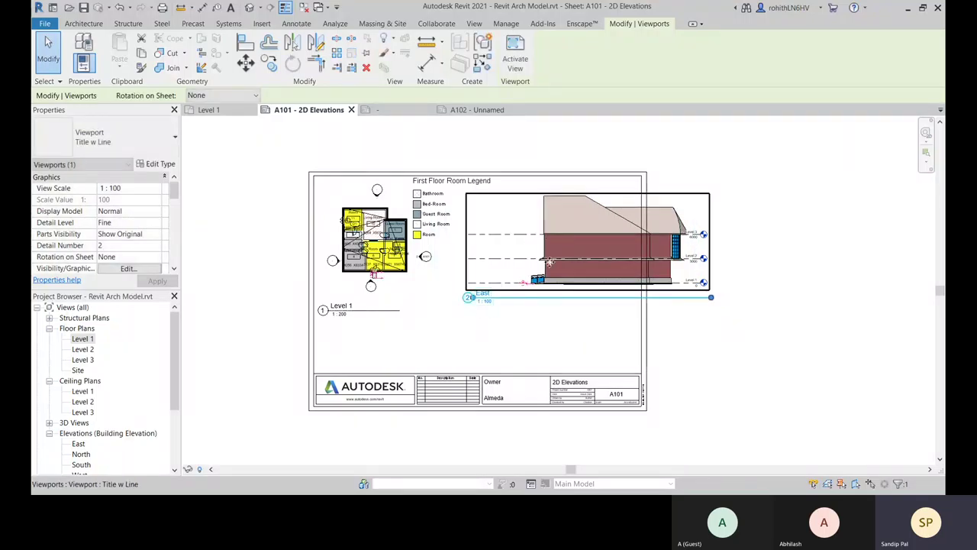
middle_click_drag(716, 262, 703, 273)
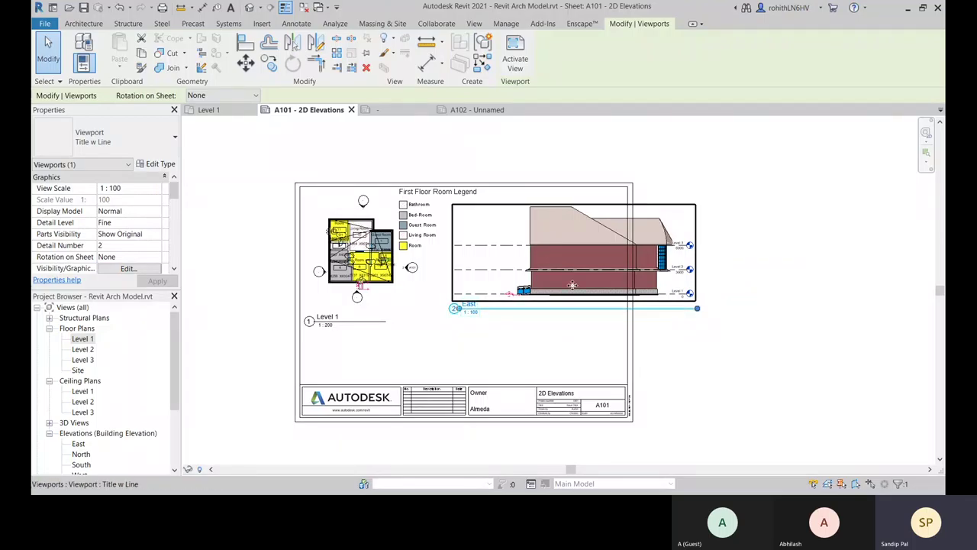
Inside the East elevation viewport, drag the Level 3 line's left end closer to the building
double_click(471, 256)
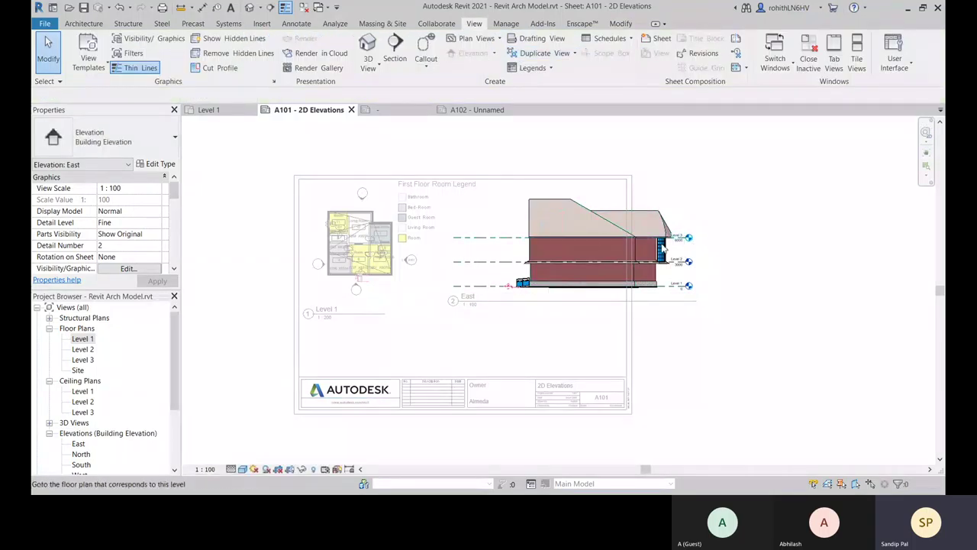
left_click(475, 238)
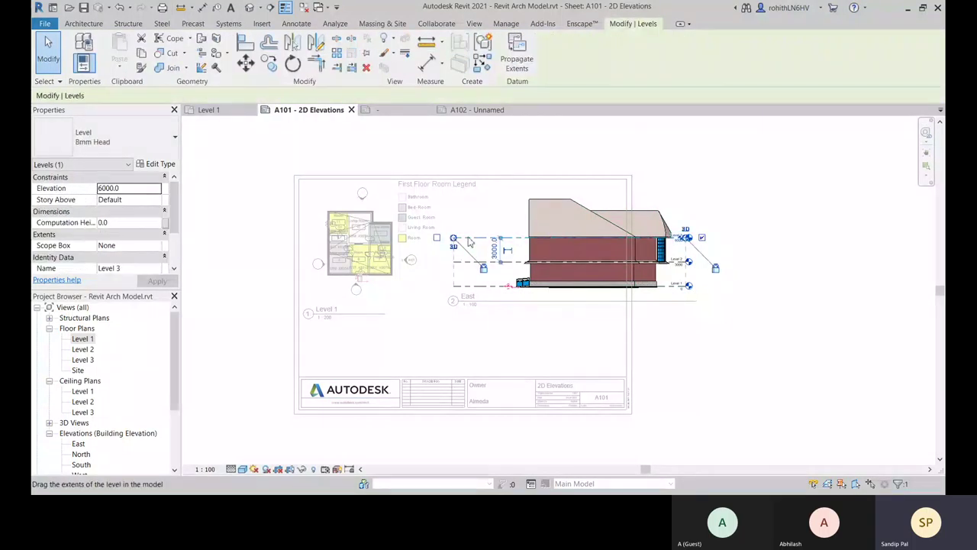
left_click_drag(471, 242, 508, 238)
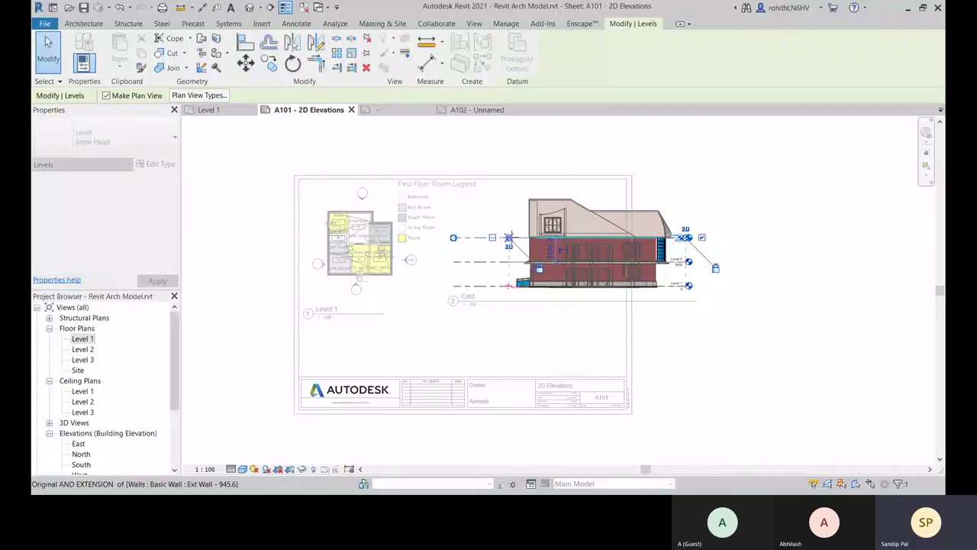
left_click_drag(509, 238, 512, 237)
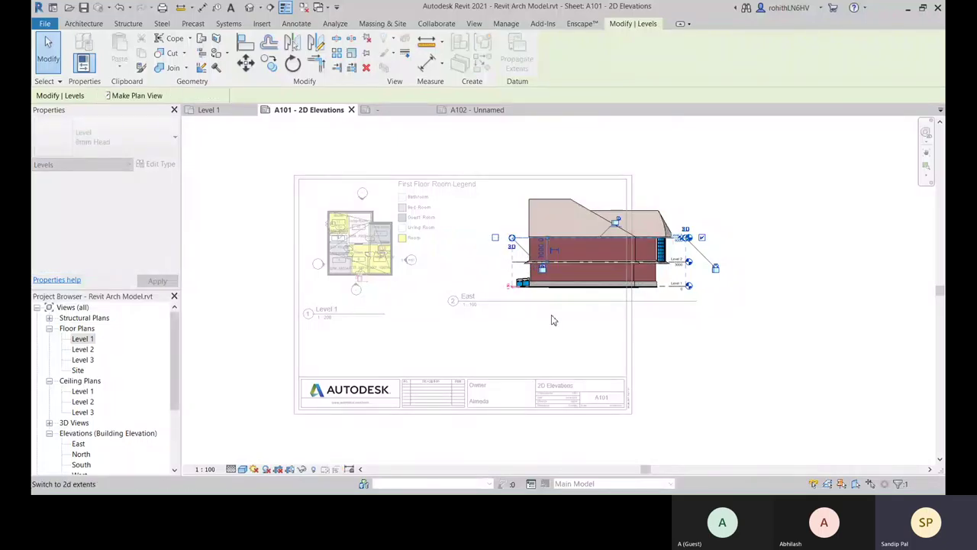
left_click(791, 300)
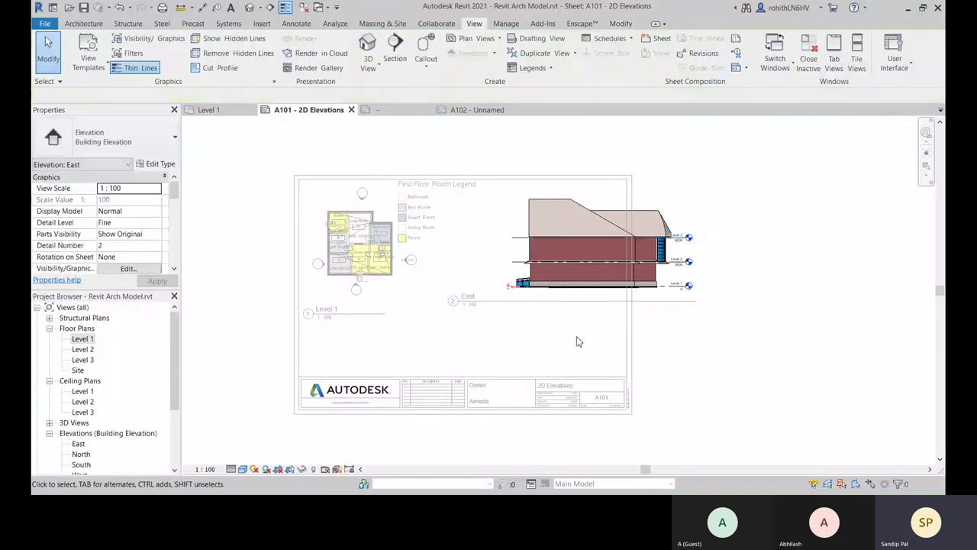
double_click(782, 212)
left_click(598, 261)
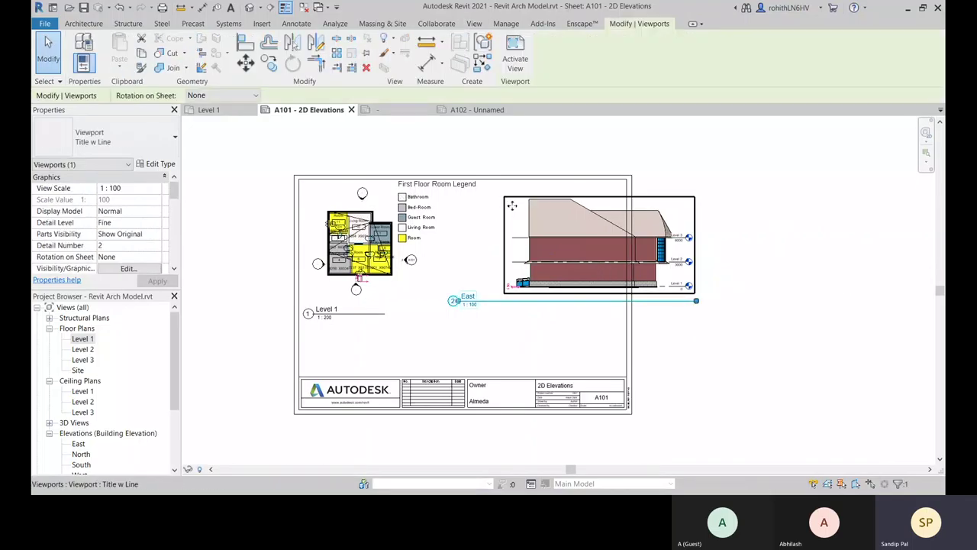
Move the East elevation viewport left so it sits beside the room legend
left_click_drag(599, 258, 471, 255)
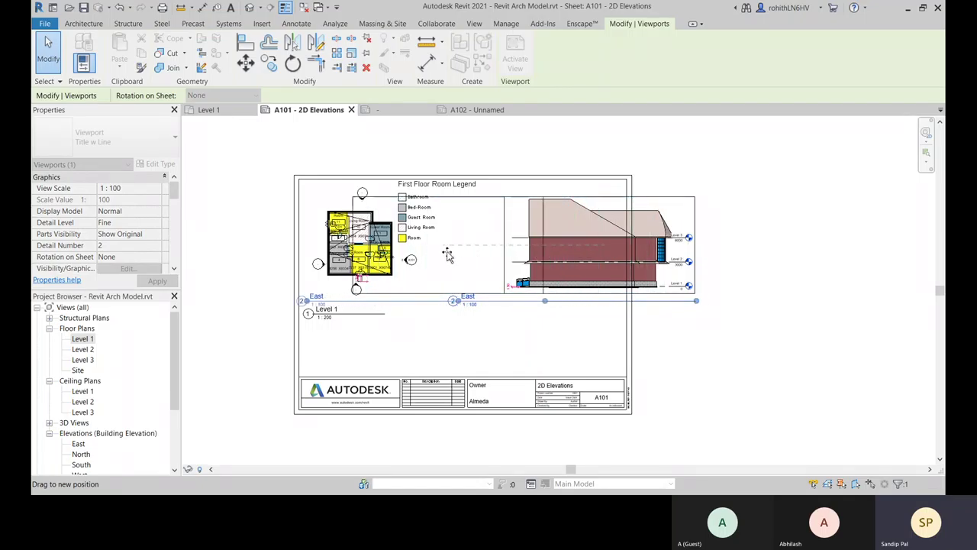
mouse_move(471, 255)
left_mouse_down()
mouse_move(391, 257)
mouse_move(558, 251)
mouse_move(515, 251)
left_mouse_up()
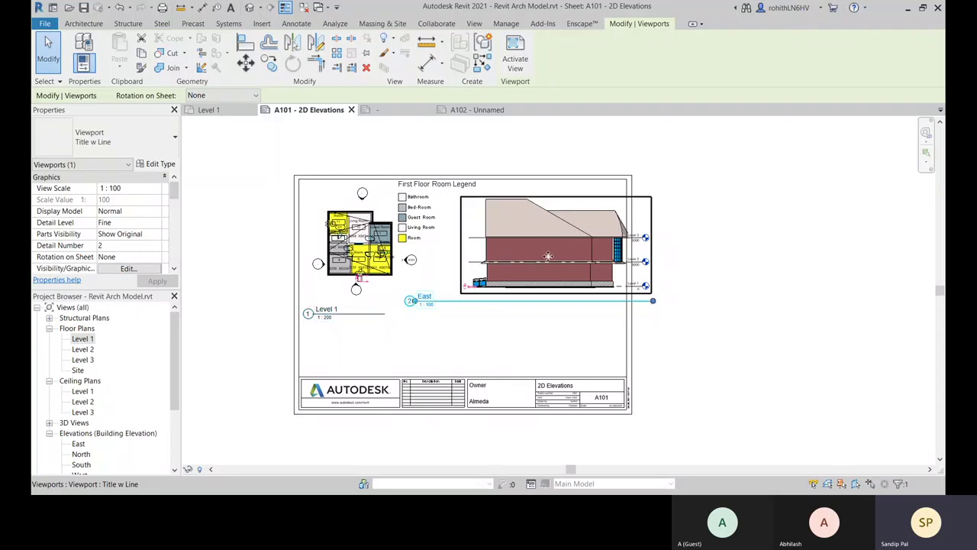
mouse_move(528, 243)
left_mouse_down()
mouse_move(490, 259)
mouse_move(494, 238)
left_mouse_up()
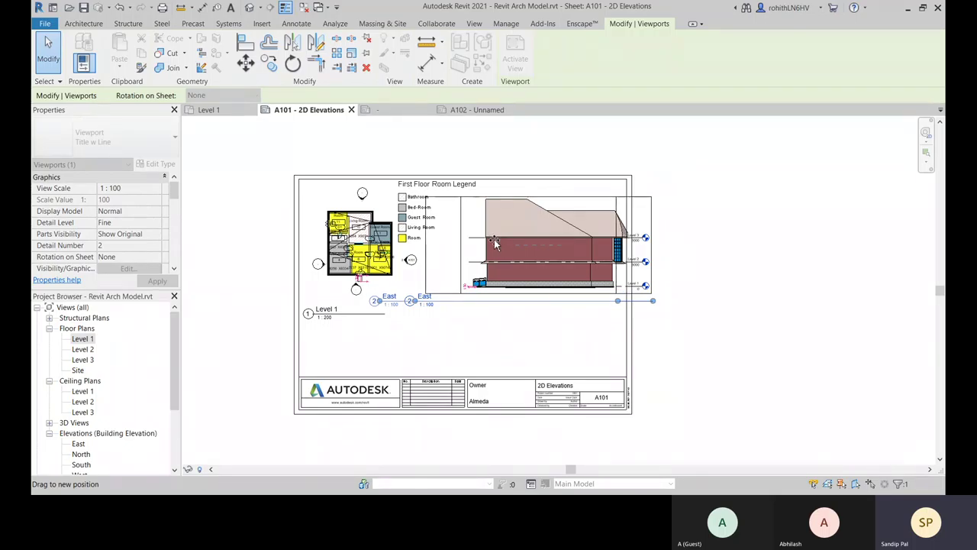
left_click_drag(494, 239, 502, 239)
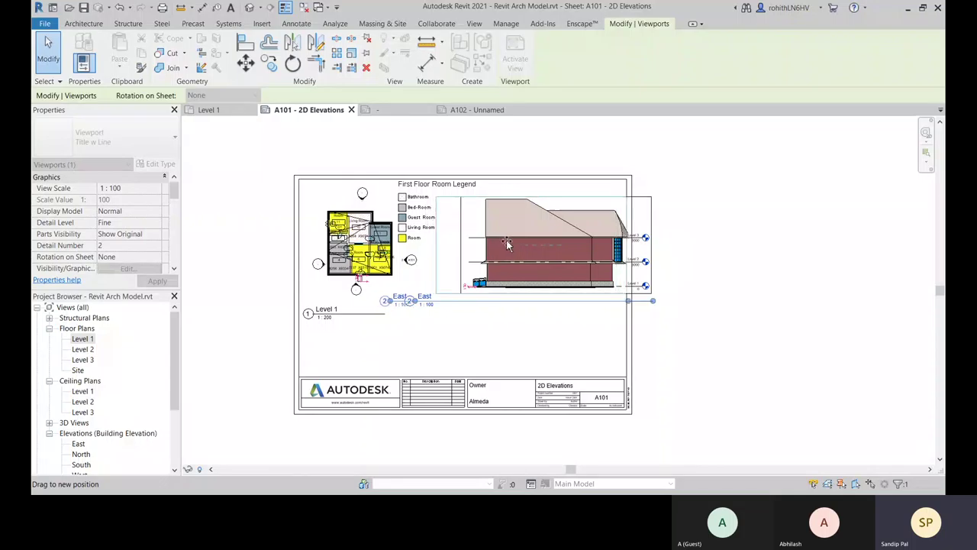
key("Escape")
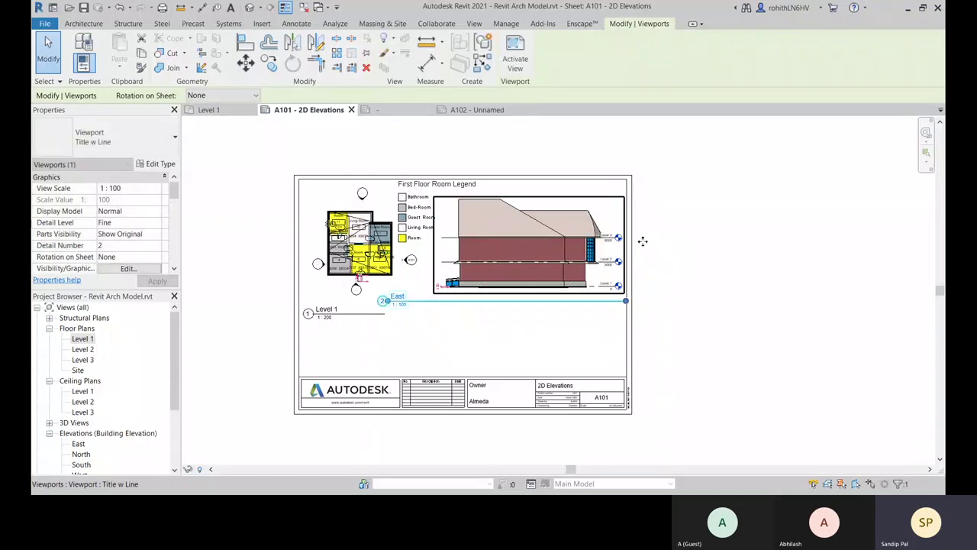
left_click(712, 281)
Drop the East title level with the Level 1 title and shorten its title line
left_click_drag(414, 302, 517, 317)
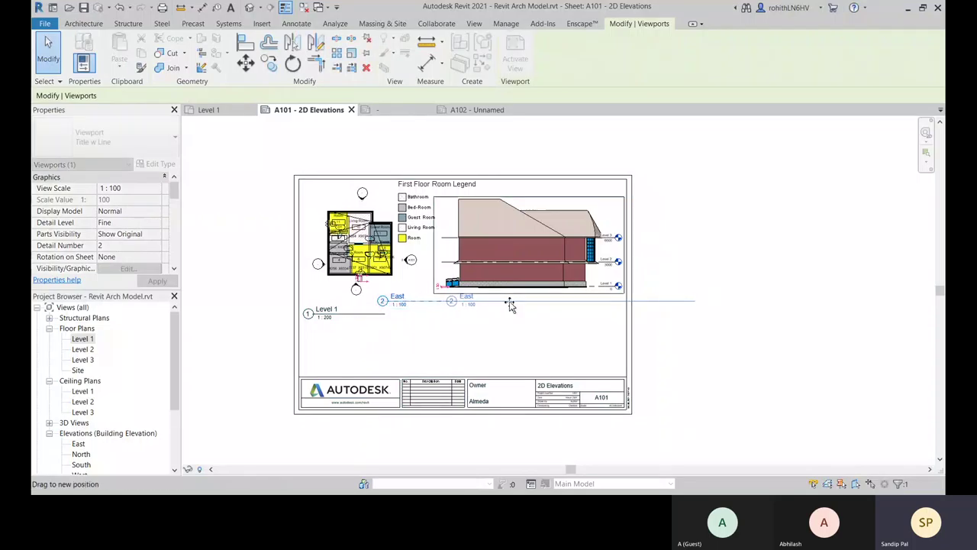
left_click_drag(517, 317, 517, 317)
left_click_drag(697, 318, 701, 315)
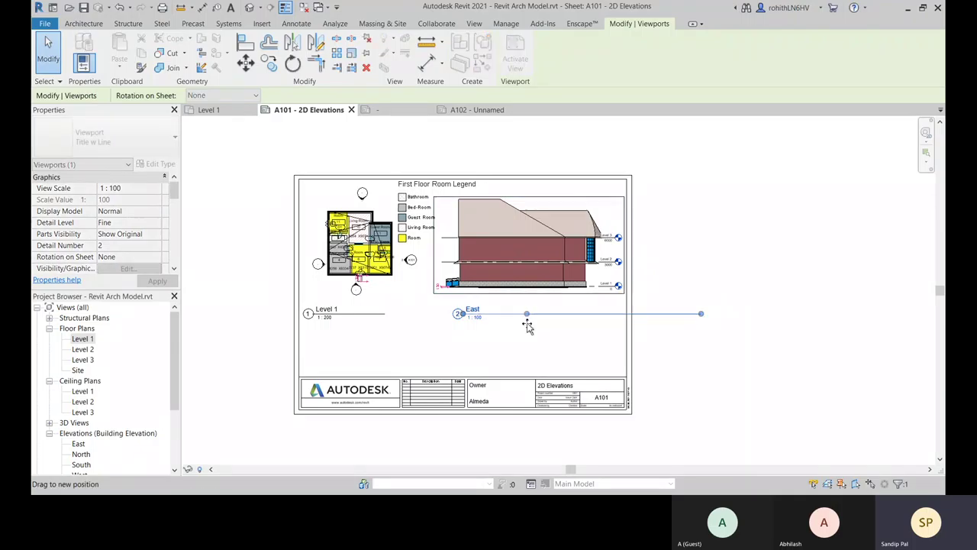
left_click_drag(701, 315, 523, 313)
left_click(731, 279)
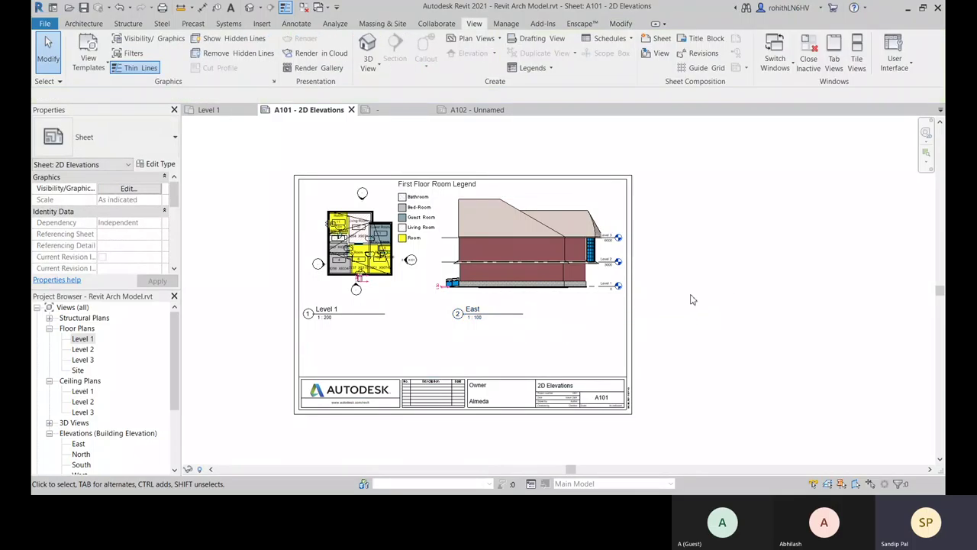
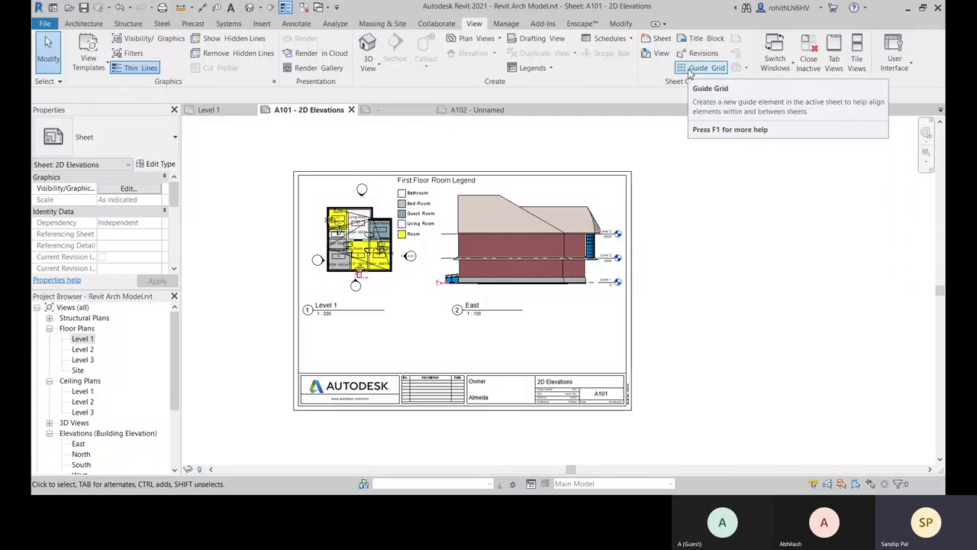
Create a new guide grid named '410 X 305' on sheet A101 - 2D Elevations
left_click(691, 71)
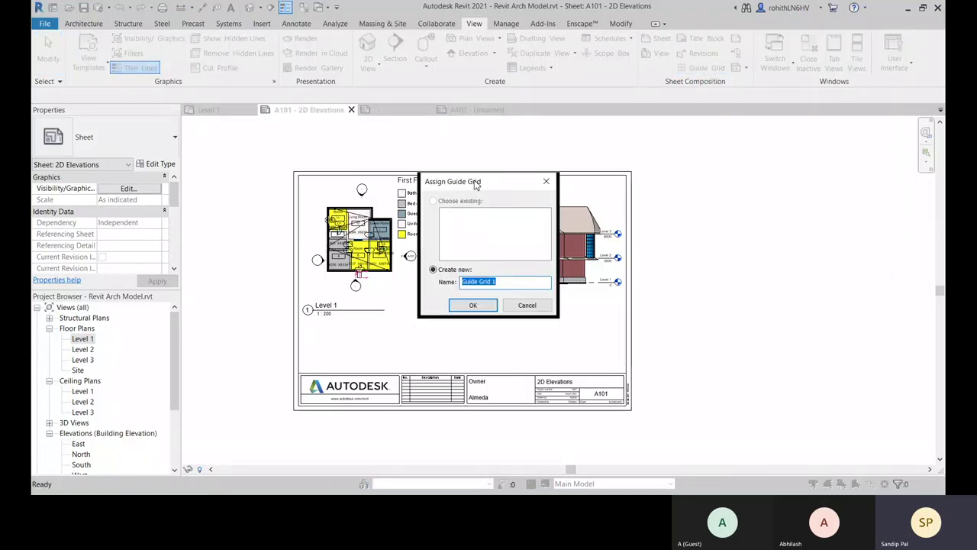
left_click_drag(475, 184, 449, 203)
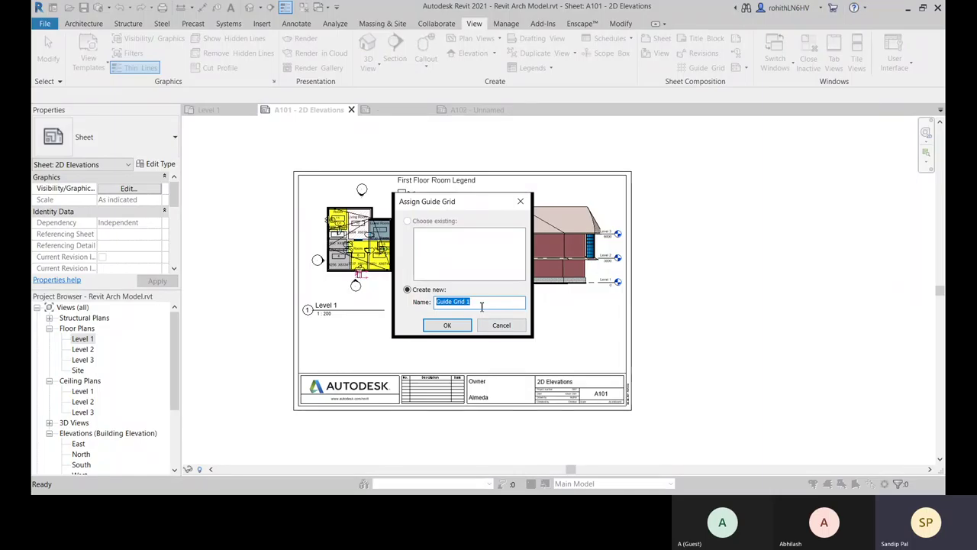
type("S")
key("BackSpace")
type("405")
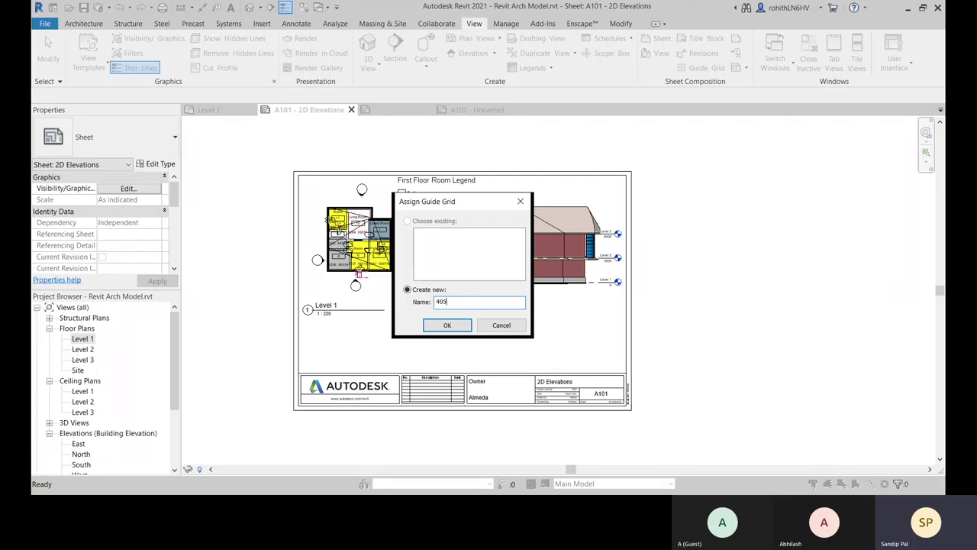
type("X")
type("1")
type("  3")
type("5")
left_click_drag(429, 205, 448, 208)
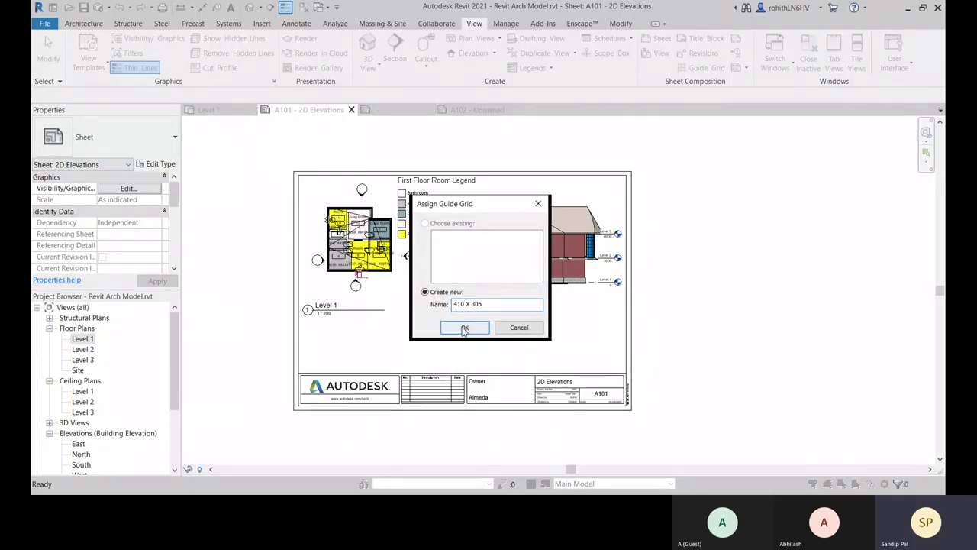
left_click(465, 328)
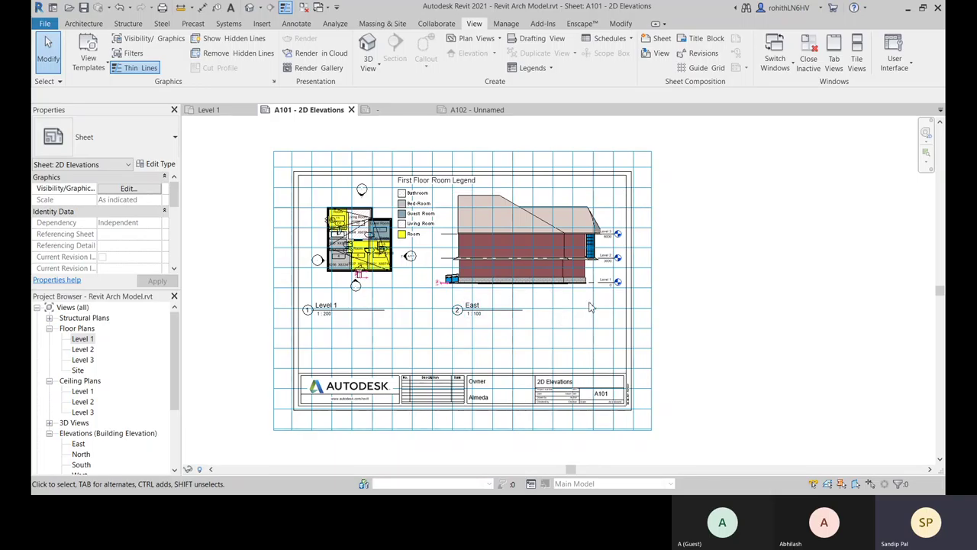
Set the guide grid's spacing to 15 mm
left_click(645, 313)
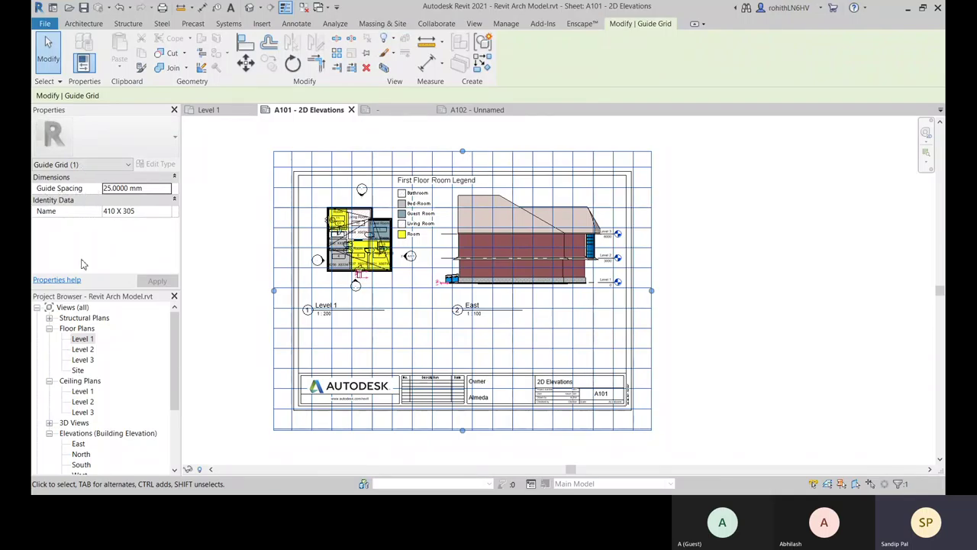
left_click(111, 192)
type("150000")
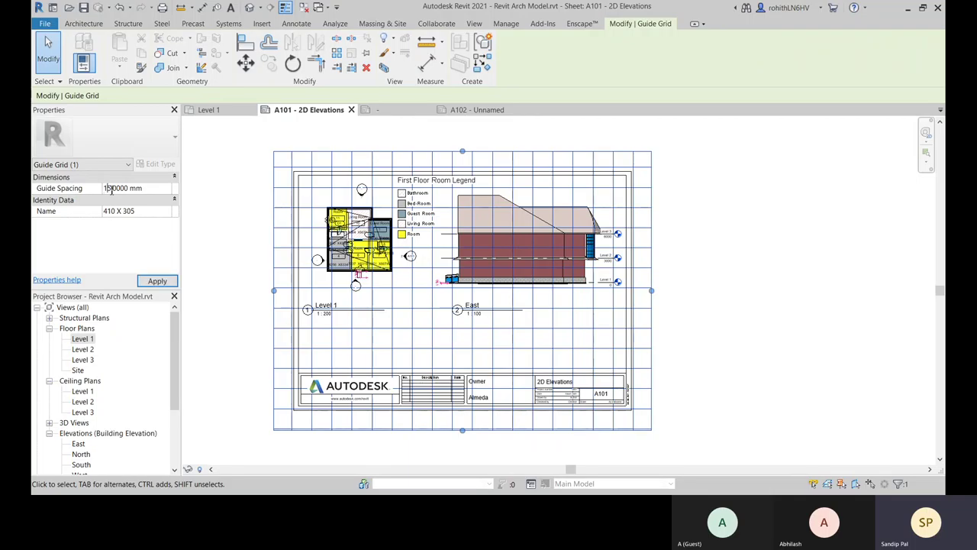
key("Return")
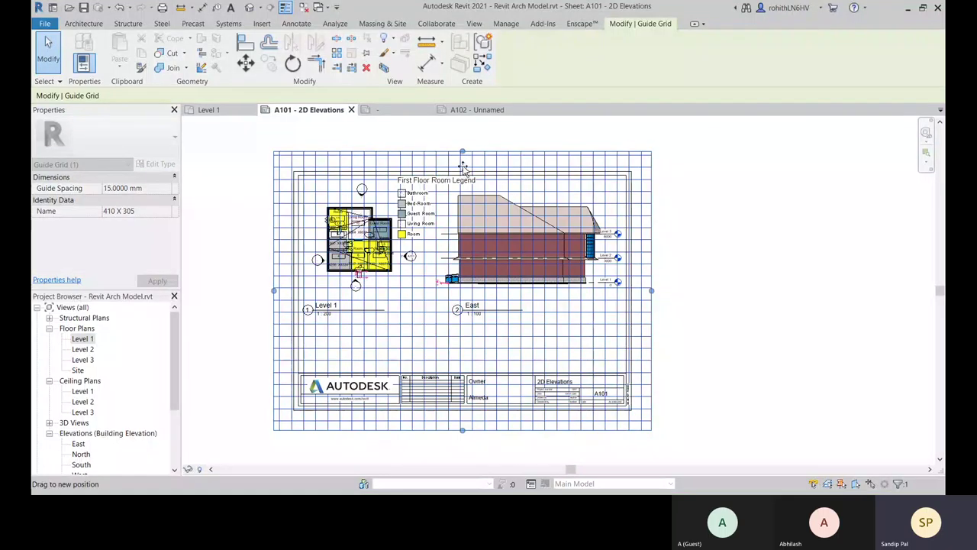
Drag the grid's top, left, bottom and right edges onto the sheet border
left_click_drag(462, 153, 462, 172)
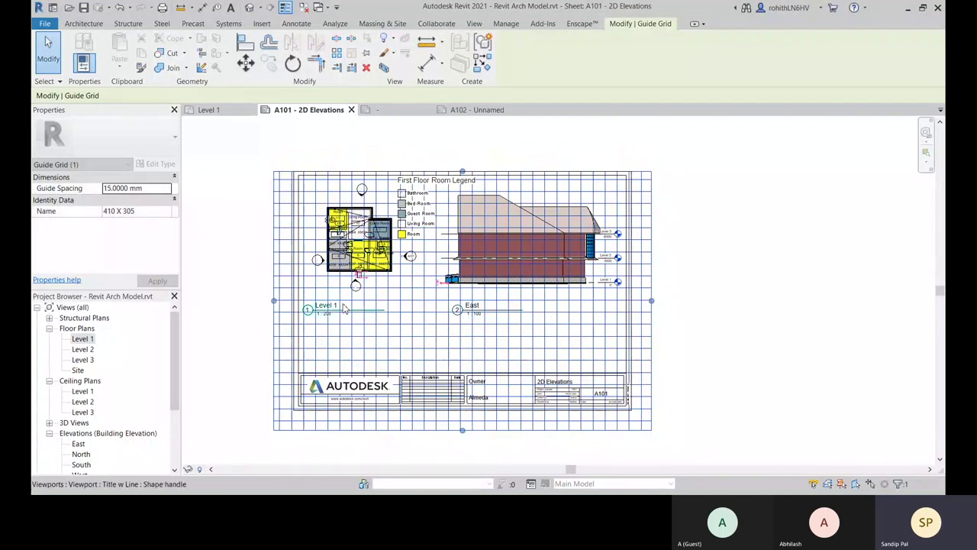
left_click_drag(275, 301, 295, 310)
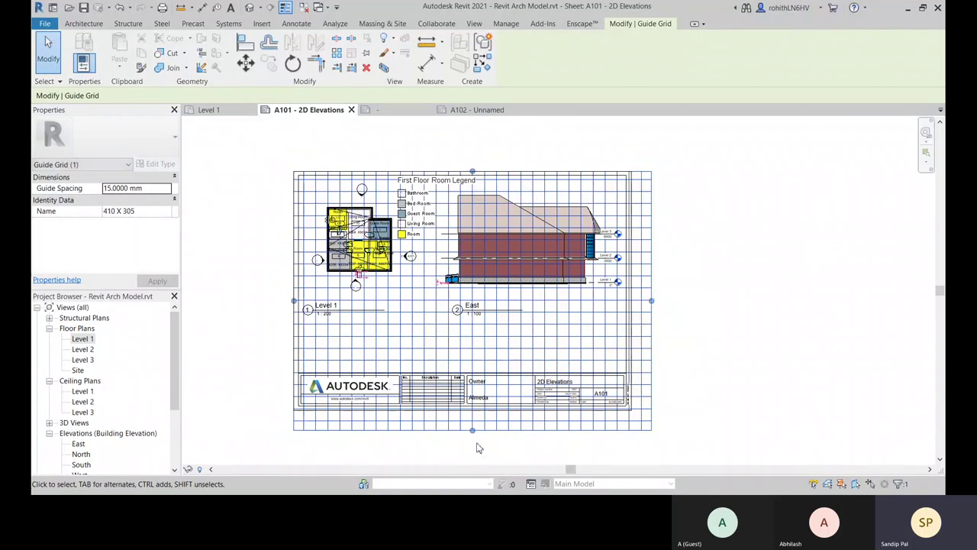
left_click_drag(473, 430, 473, 411)
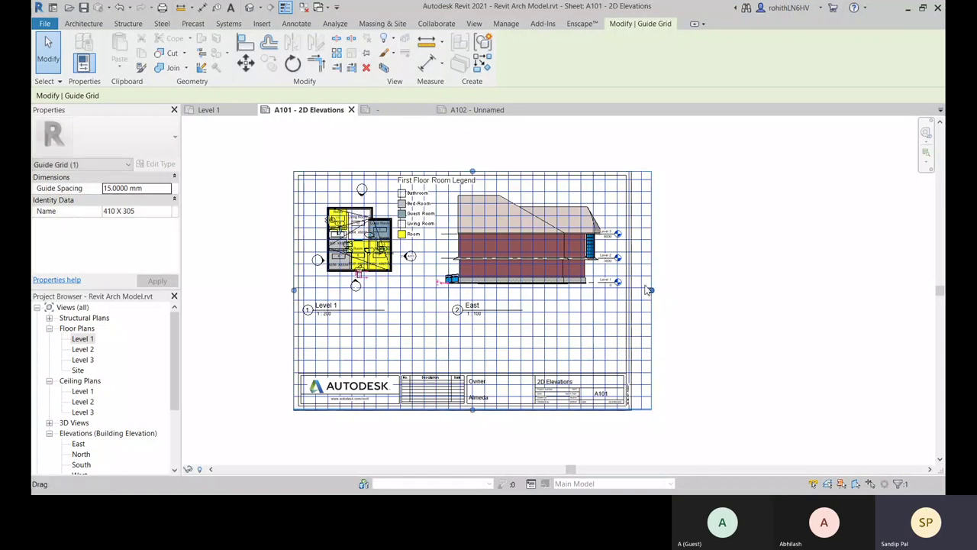
left_click_drag(650, 290, 630, 290)
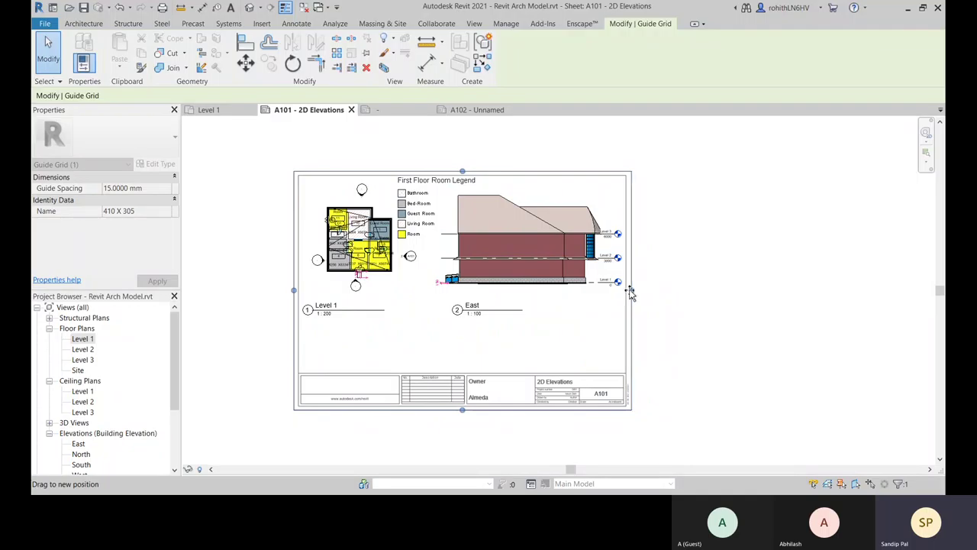
left_click(710, 252)
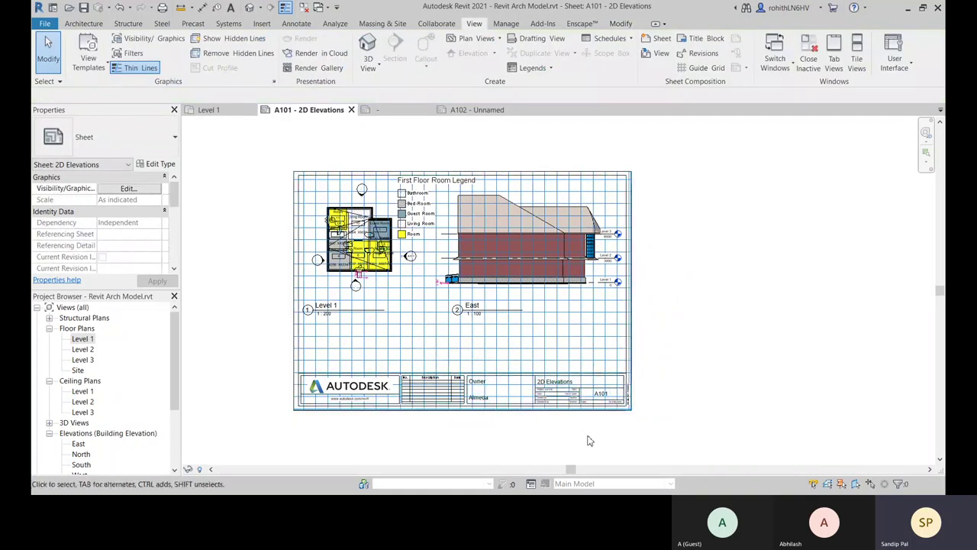
Move the East viewport title right and snap it onto a guide grid line
scroll(598, 289, "up", 2)
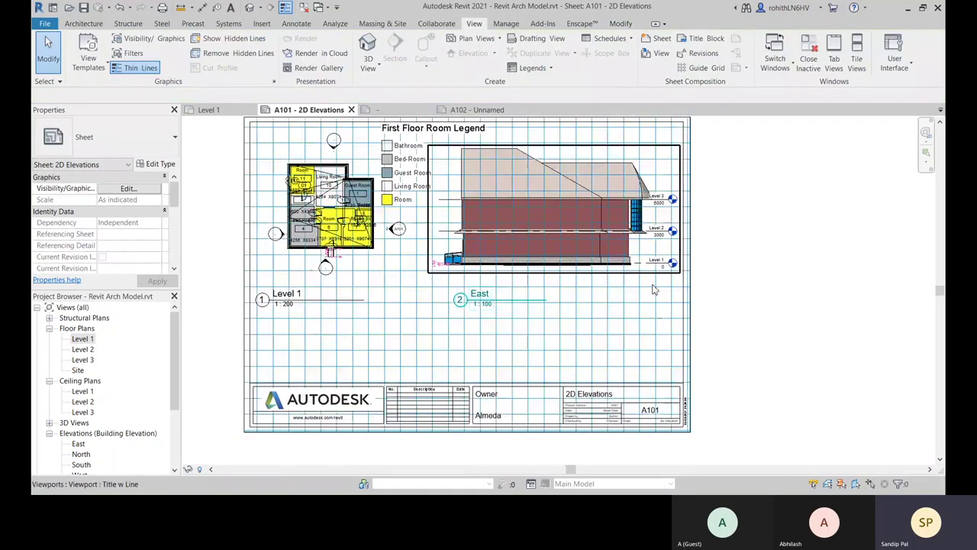
scroll(500, 303, "up", 2)
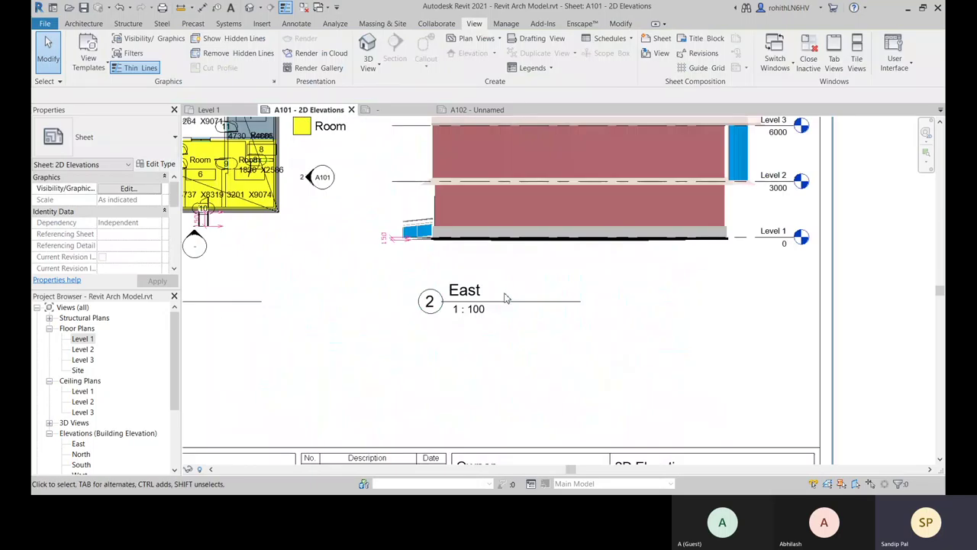
left_click(500, 305)
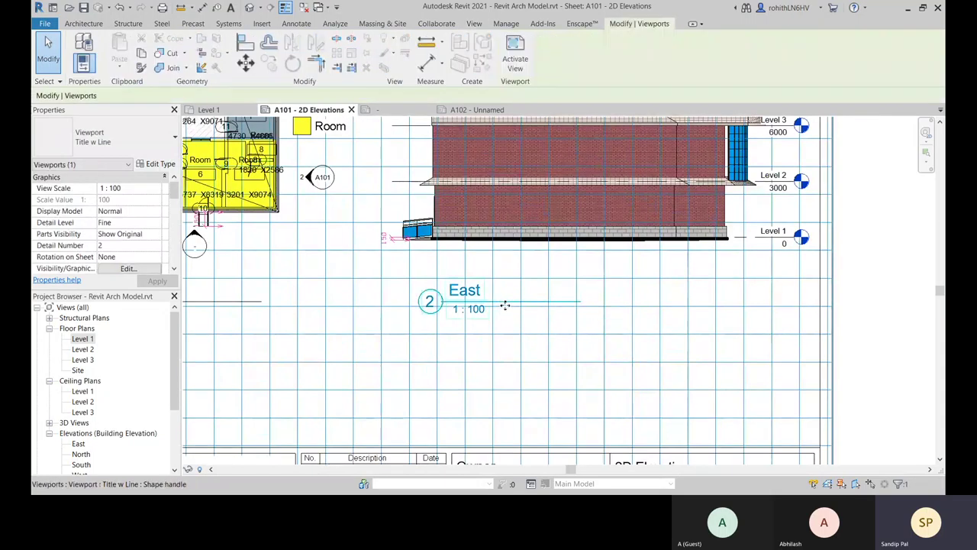
left_click_drag(507, 313, 510, 312)
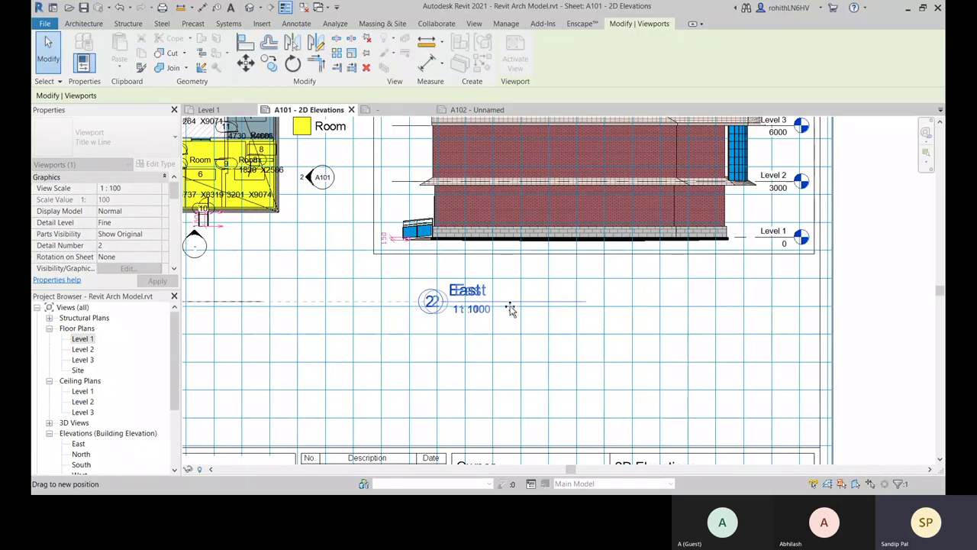
mouse_move(511, 308)
left_mouse_down()
mouse_move(593, 309)
mouse_move(577, 312)
left_mouse_up()
scroll(579, 310, "up", 3)
left_click(565, 318)
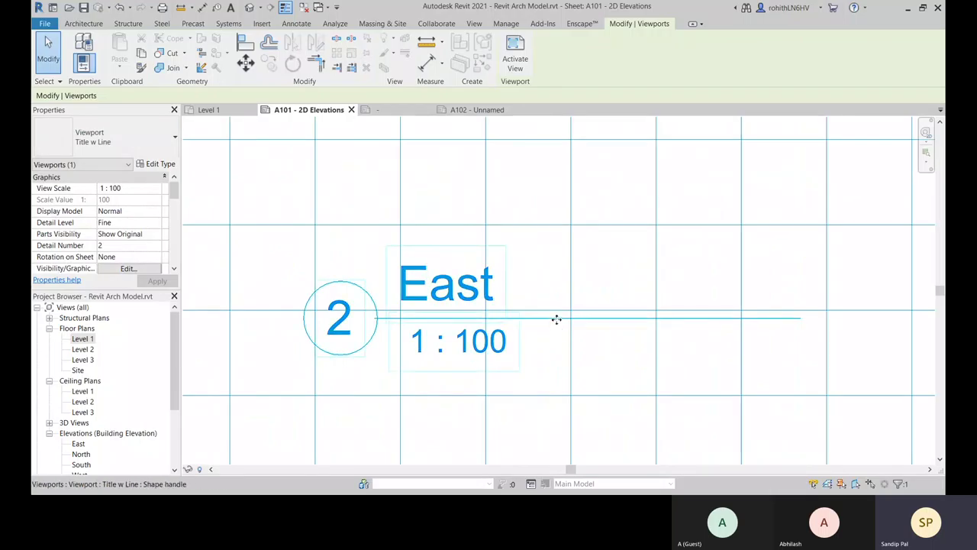
left_click_drag(556, 307, 559, 313)
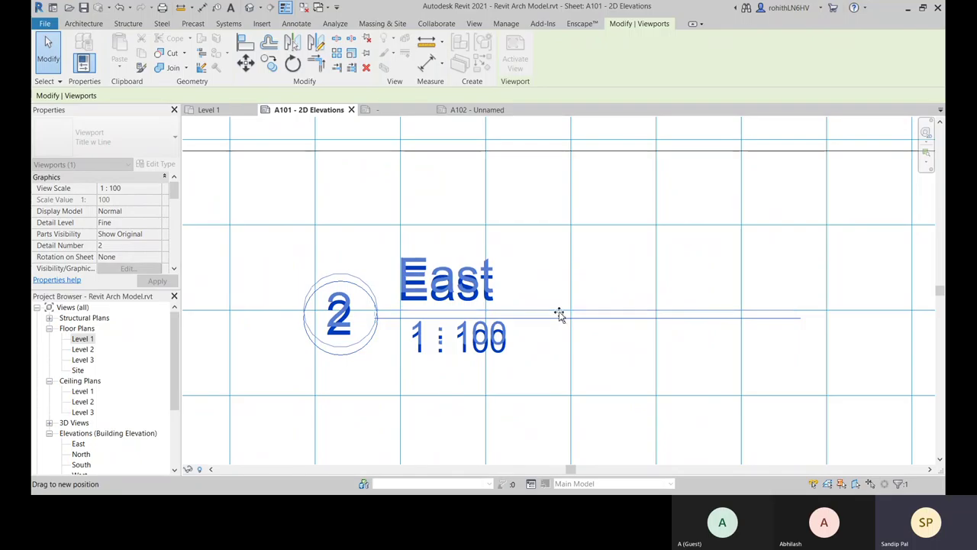
left_click_drag(559, 315, 559, 315)
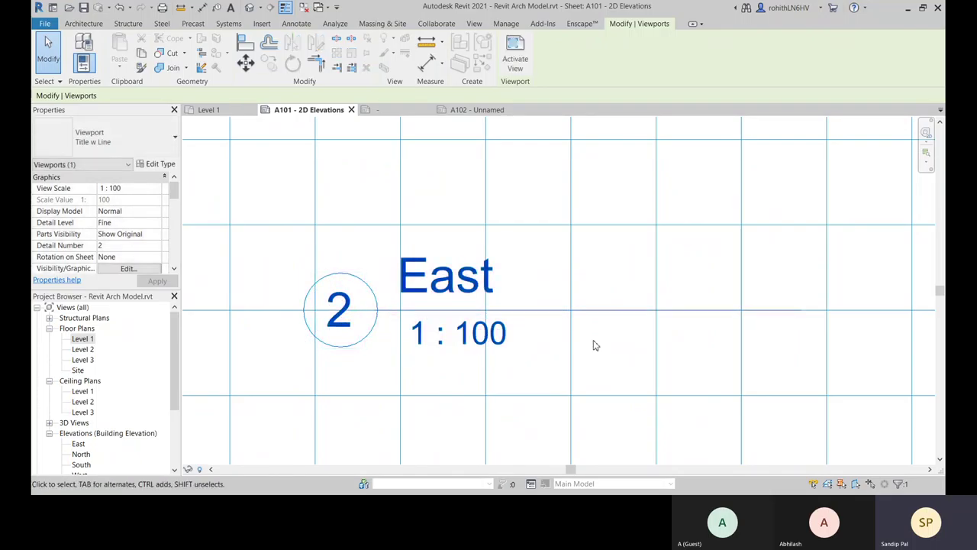
Lift the East viewport title up onto a higher guide grid line
scroll(594, 340, "down", 3)
scroll(527, 344, "down", 2)
scroll(458, 374, "down", 2)
scroll(375, 358, "down", 1)
scroll(340, 321, "down", 2)
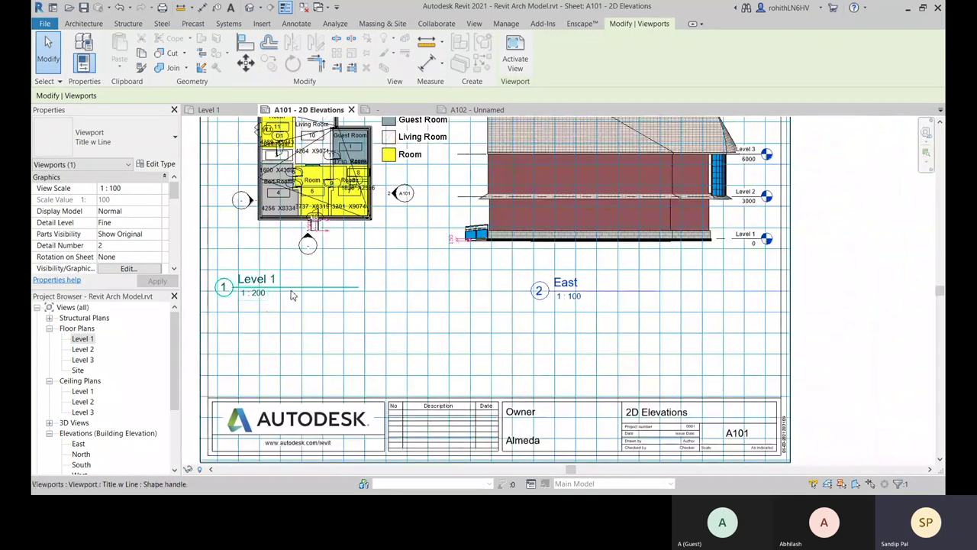
scroll(286, 286, "up", 1)
scroll(519, 302, "up", 1)
scroll(702, 313, "down", 1)
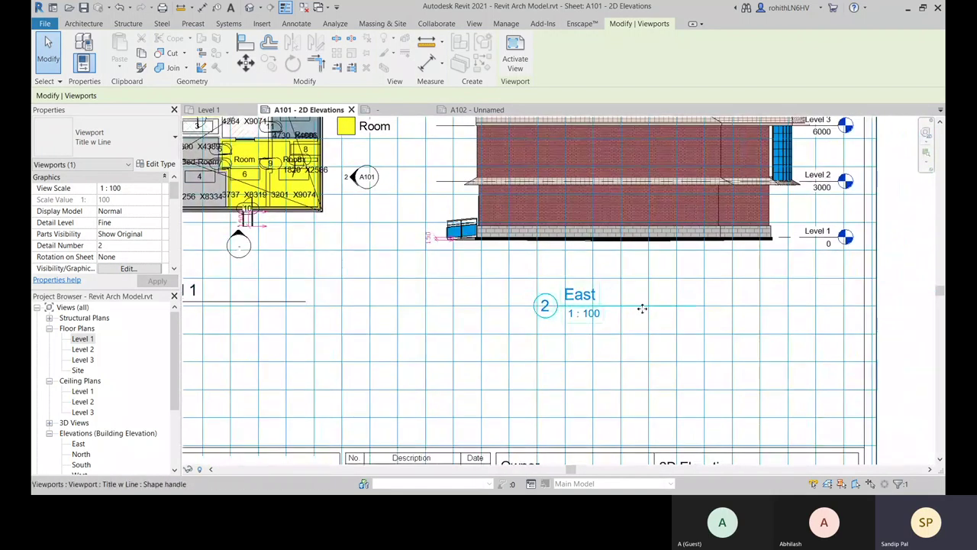
scroll(664, 307, "up", 3)
scroll(611, 329, "up", 1)
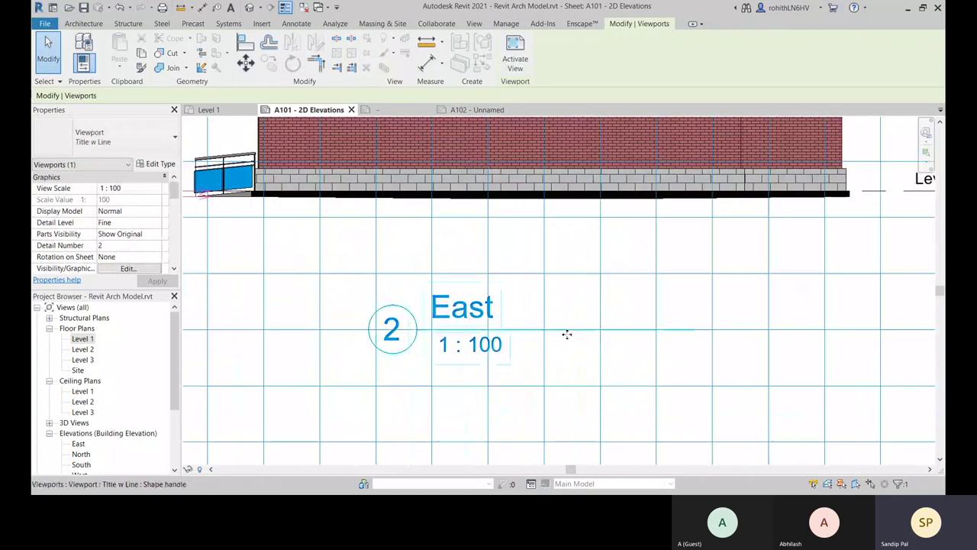
scroll(581, 335, "up", 1)
left_click_drag(566, 332, 557, 248)
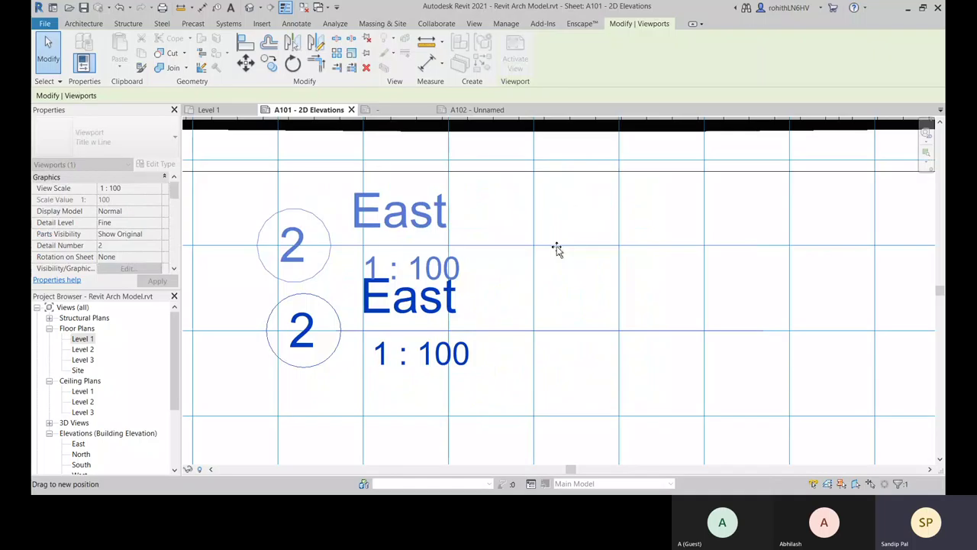
left_click_drag(558, 248, 558, 249)
scroll(593, 288, "down", 2)
scroll(535, 294, "down", 2)
scroll(535, 334, "down", 2)
scroll(393, 298, "down", 1)
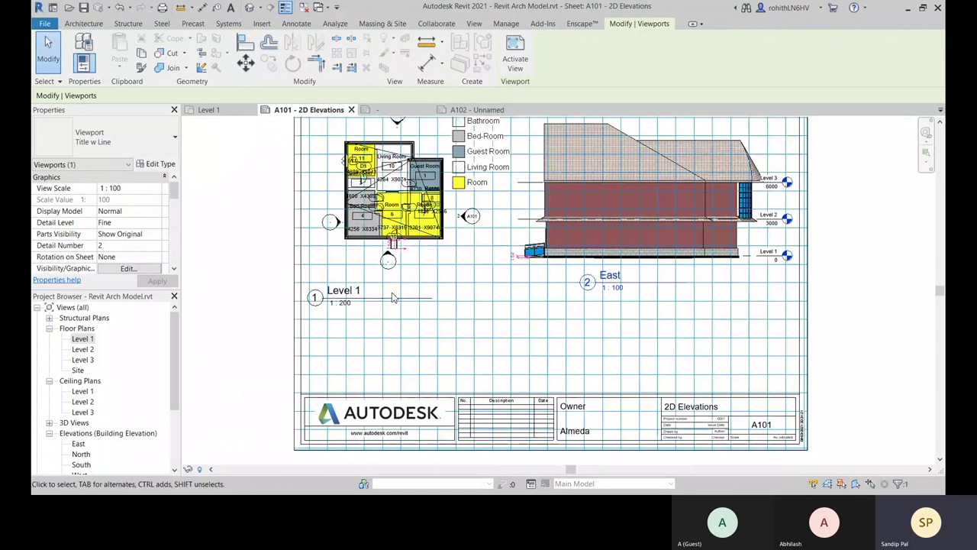
Shift the Level 1 viewport title slightly right along the guide grid
left_click(396, 303)
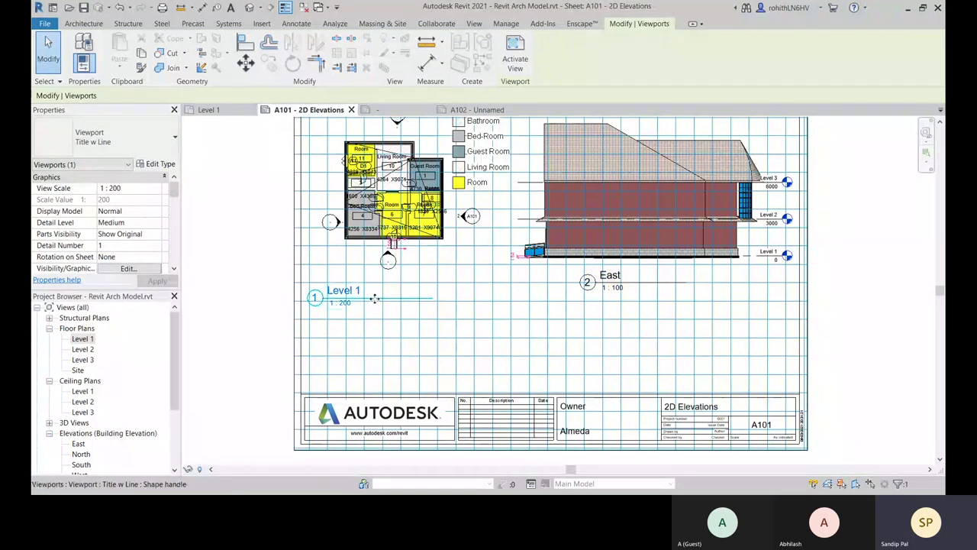
left_click_drag(375, 298, 389, 298)
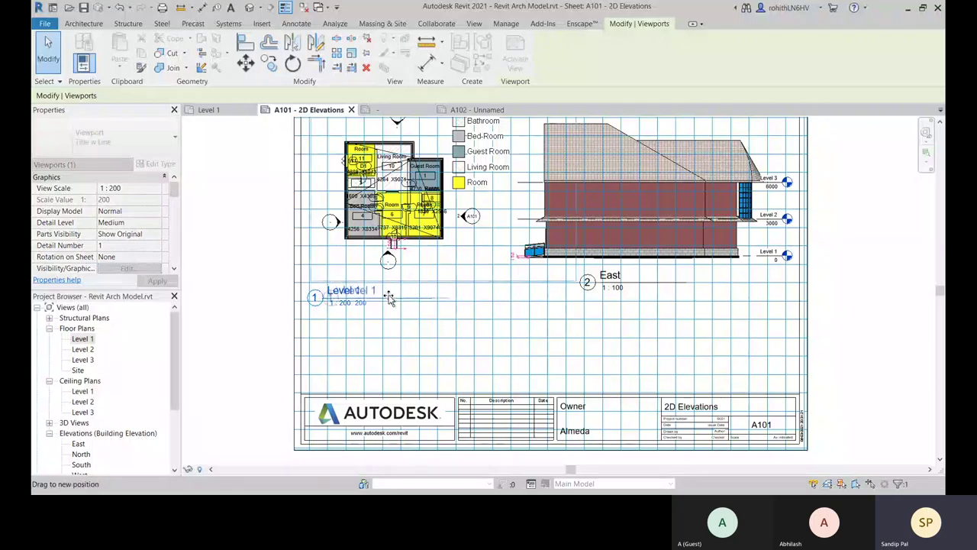
left_click_drag(389, 298, 405, 298)
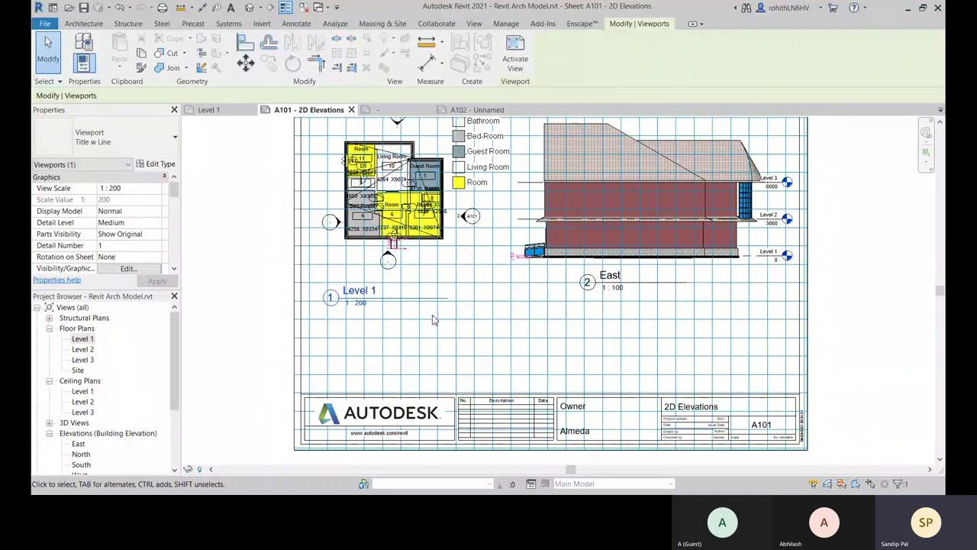
key("Escape")
scroll(405, 304, "down", 2)
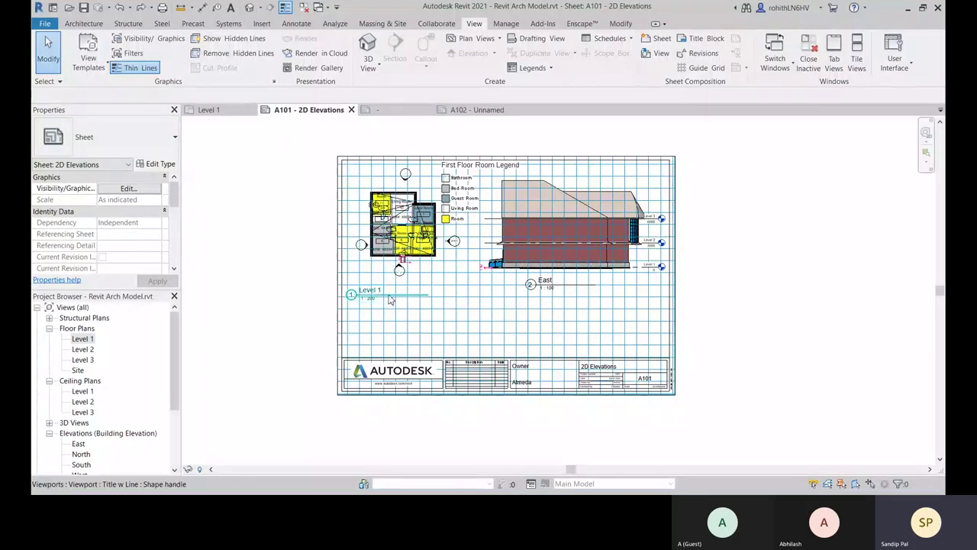
Raise the Level 1 title so it sits just below the floor plan
left_click(389, 300)
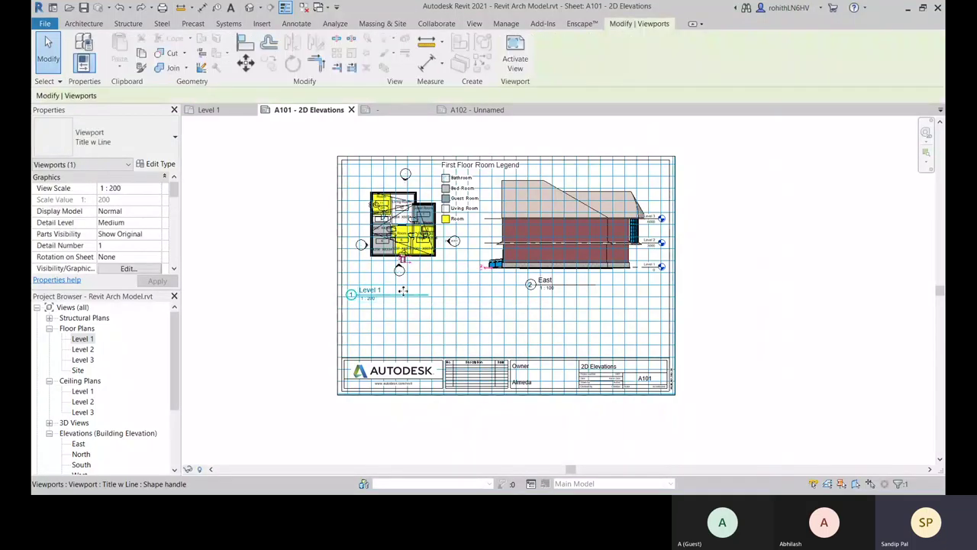
scroll(401, 288, "up", 3)
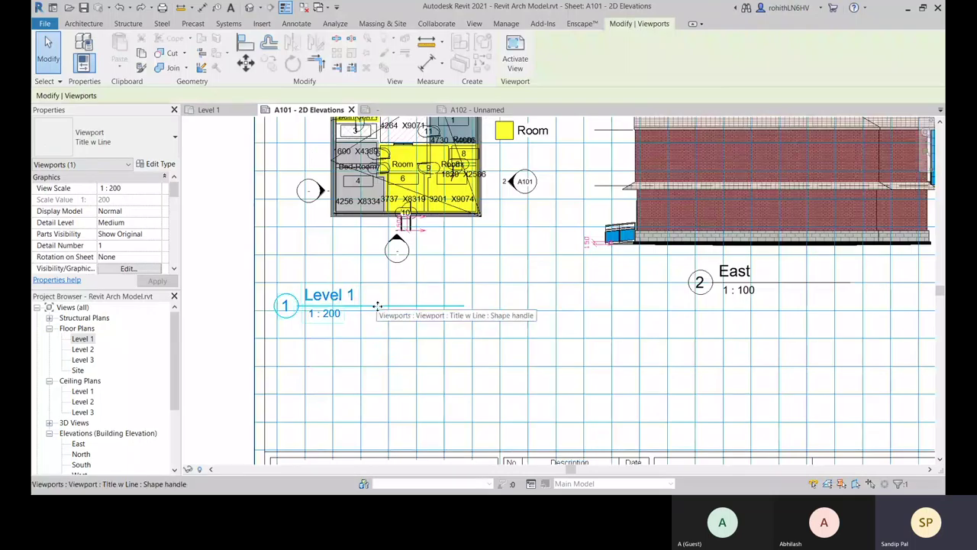
left_click_drag(380, 292, 395, 290)
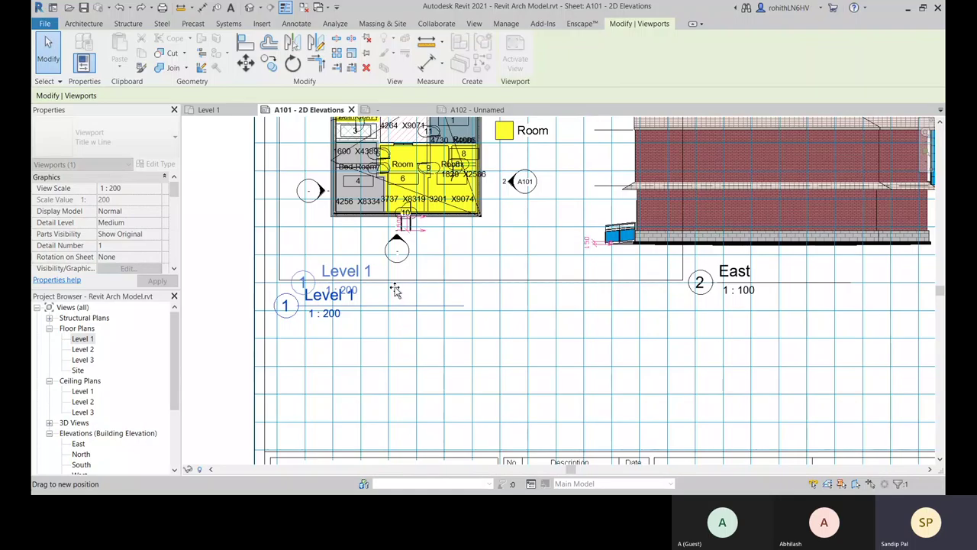
left_click_drag(396, 290, 397, 290)
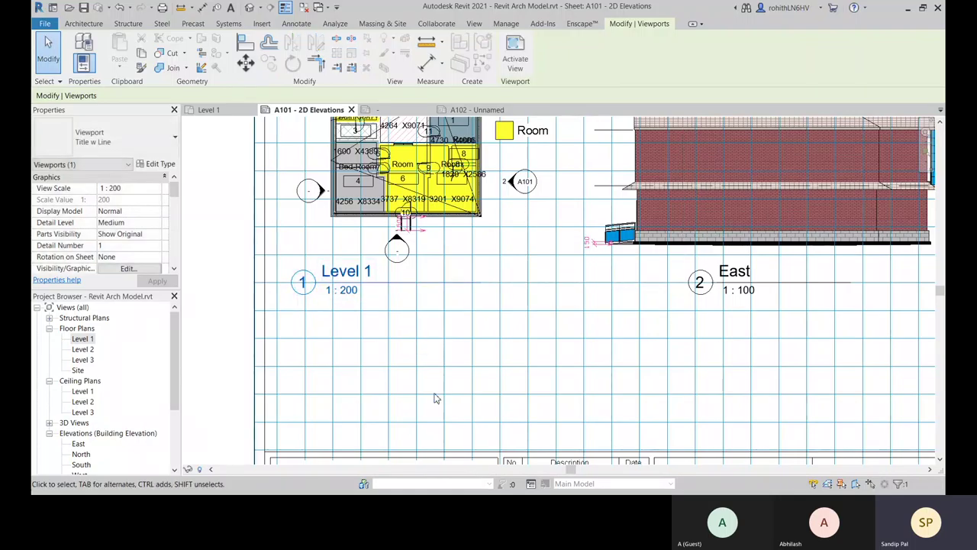
scroll(439, 396, "down", 3)
Pan across to the East elevation and select its viewport
middle_click_drag(447, 397, 373, 400)
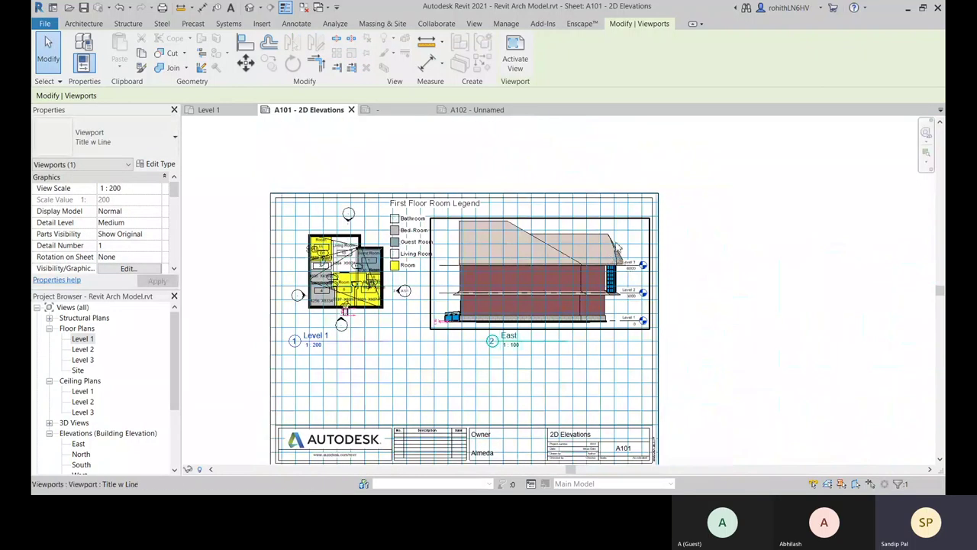
scroll(643, 267, "up", 3)
middle_click_drag(378, 276, 449, 282)
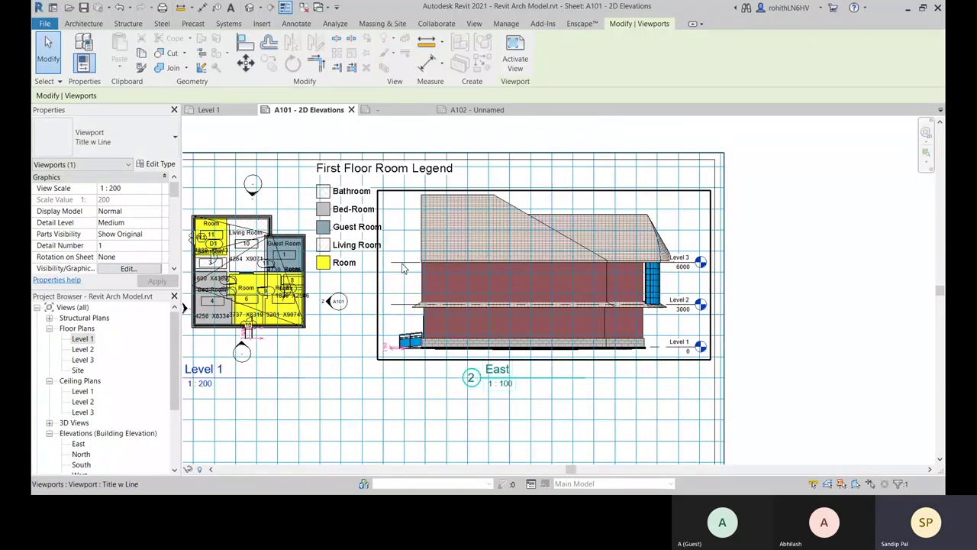
scroll(404, 268, "up", 3)
scroll(409, 275, "down", 2)
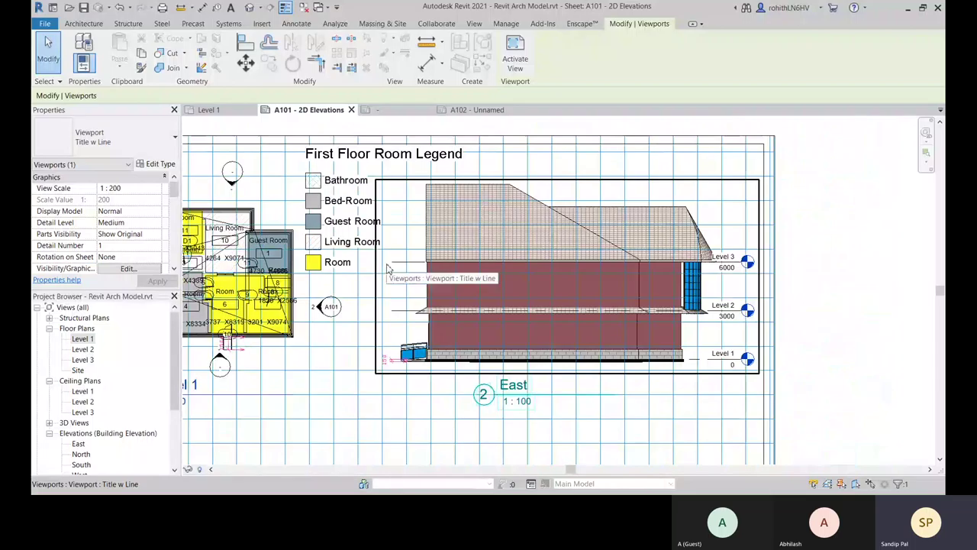
middle_click_drag(424, 275, 441, 269)
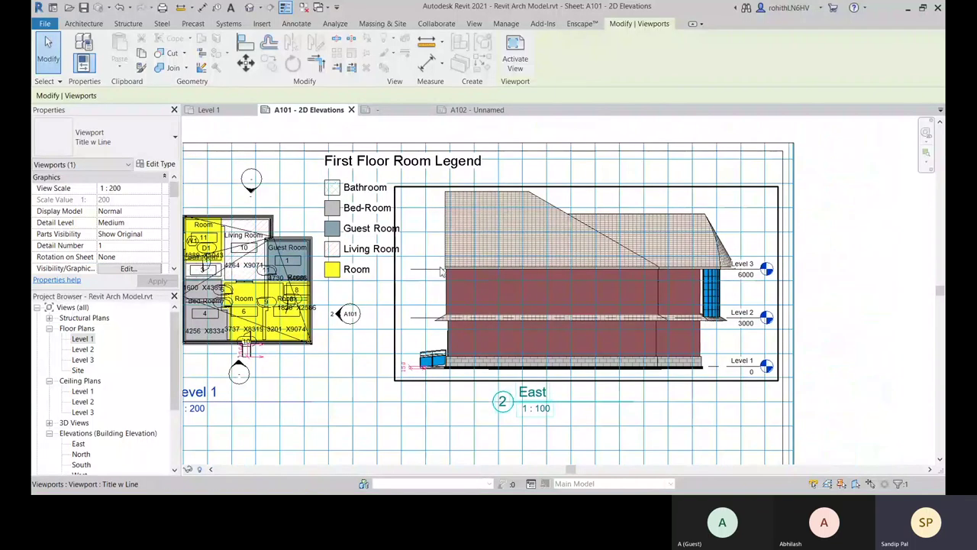
left_click(438, 272)
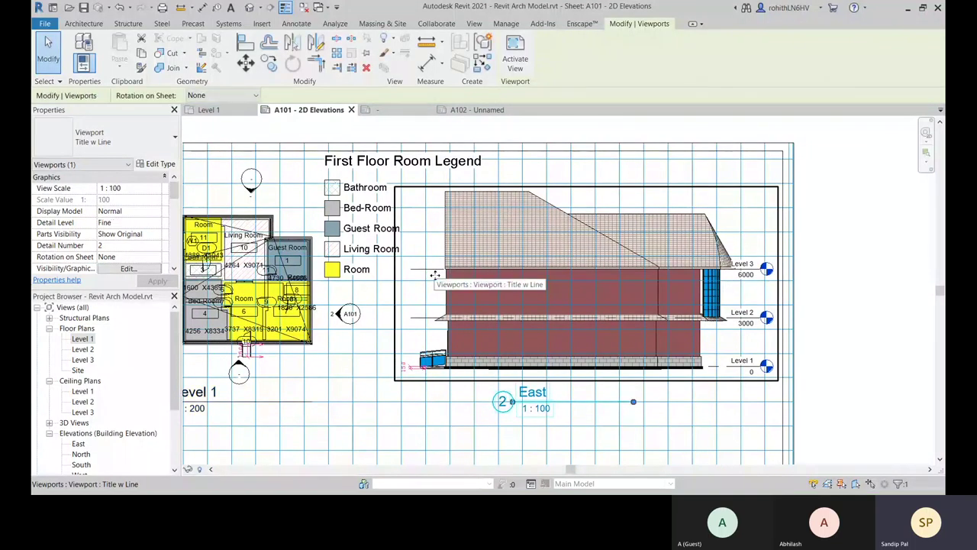
Move the East elevation viewport upward on the sheet with the Move tool
scroll(434, 275, "up", 2)
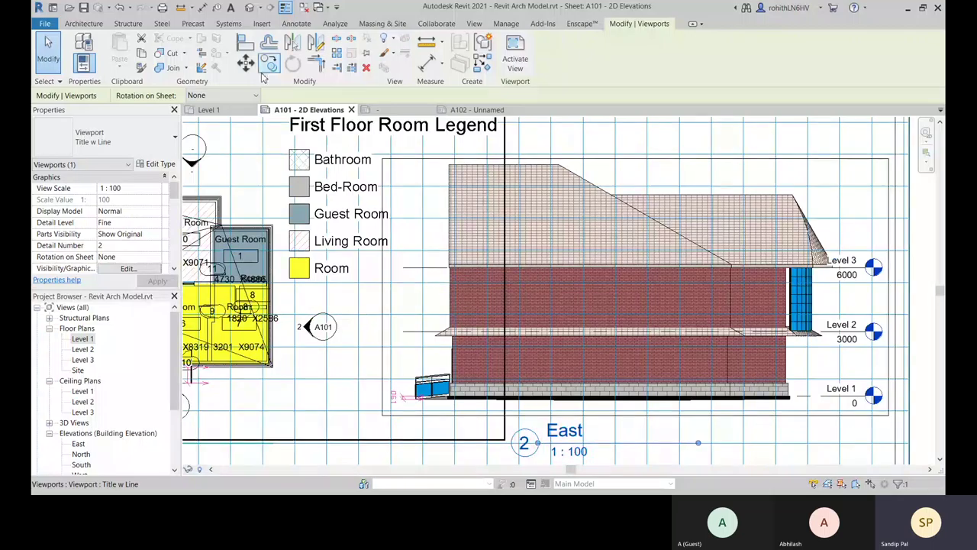
left_click(245, 63)
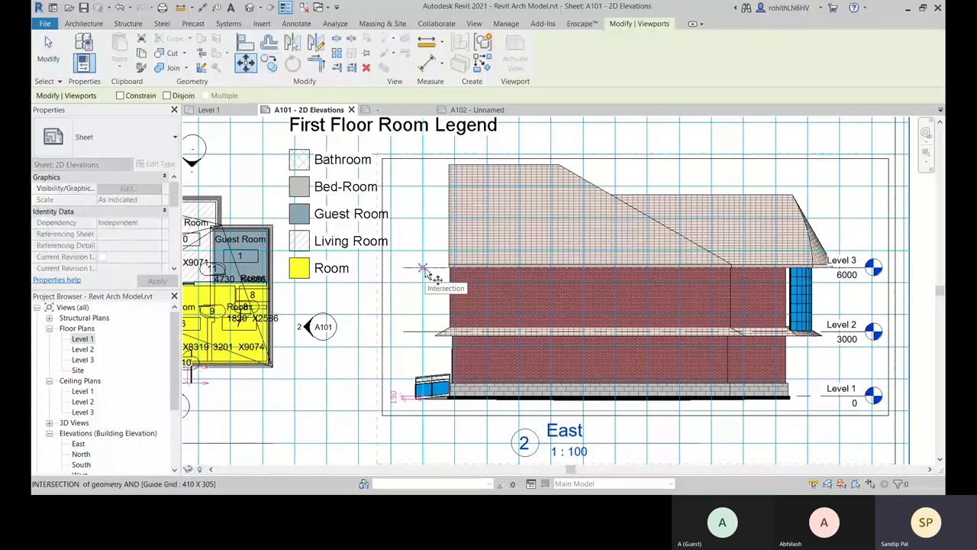
left_click(424, 268)
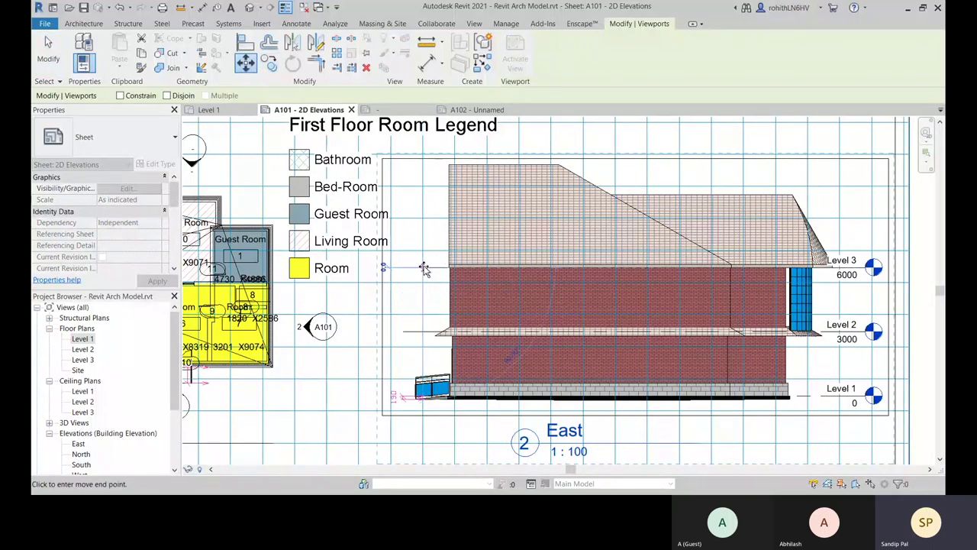
left_click(427, 258)
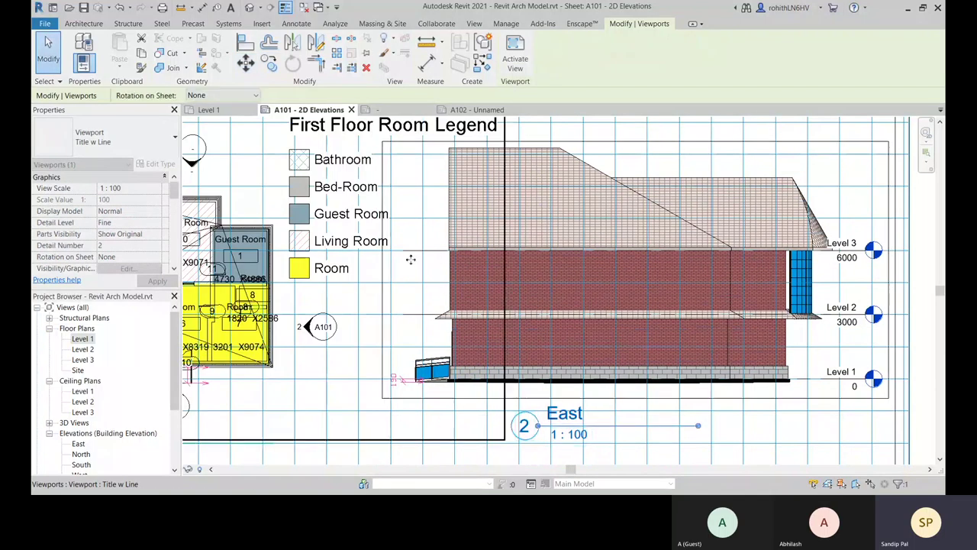
scroll(456, 281, "down", 2)
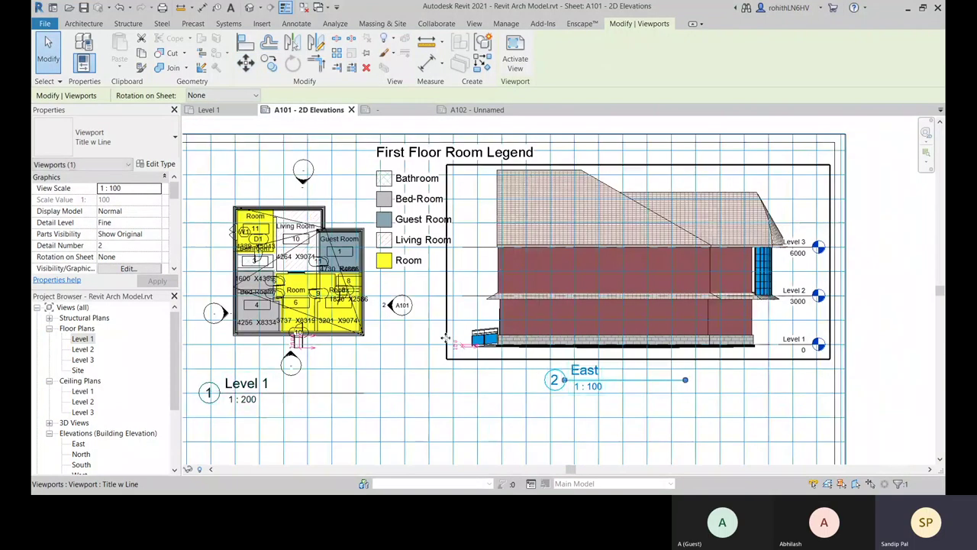
scroll(515, 336, "down", 2)
Nudge the Level 1 plan viewport slightly higher, undoing a further drag lower
left_click(370, 344)
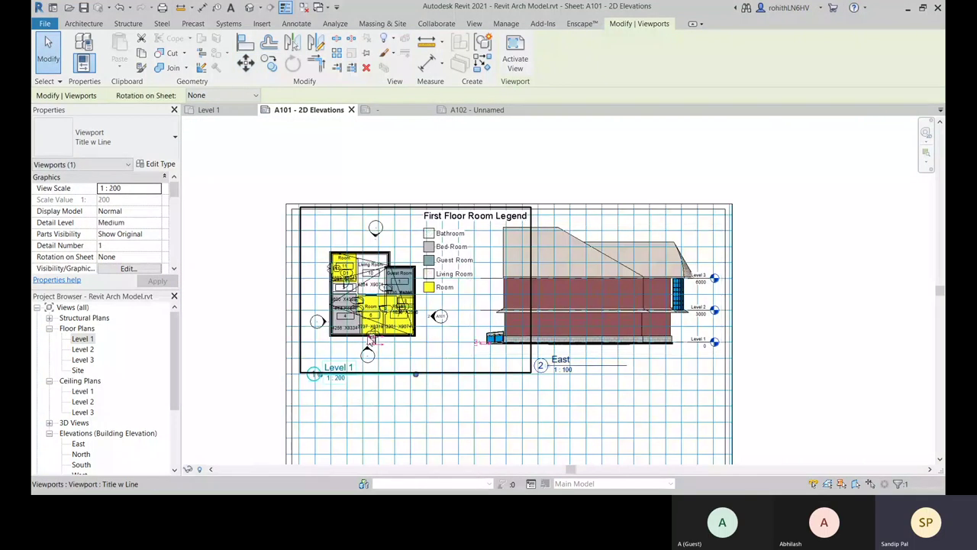
mouse_move(378, 313)
left_mouse_down()
mouse_move(450, 300)
mouse_move(368, 310)
left_mouse_up()
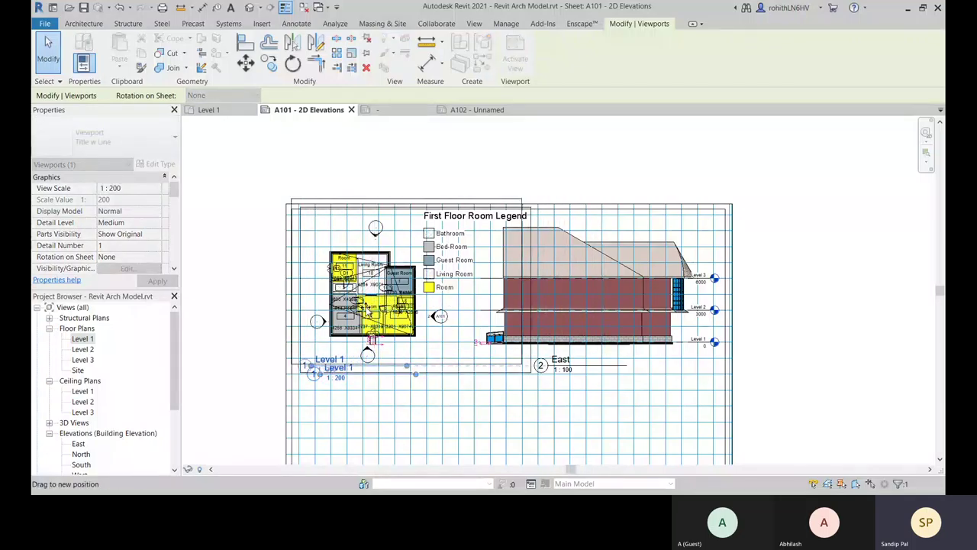
left_click_drag(371, 309, 377, 305)
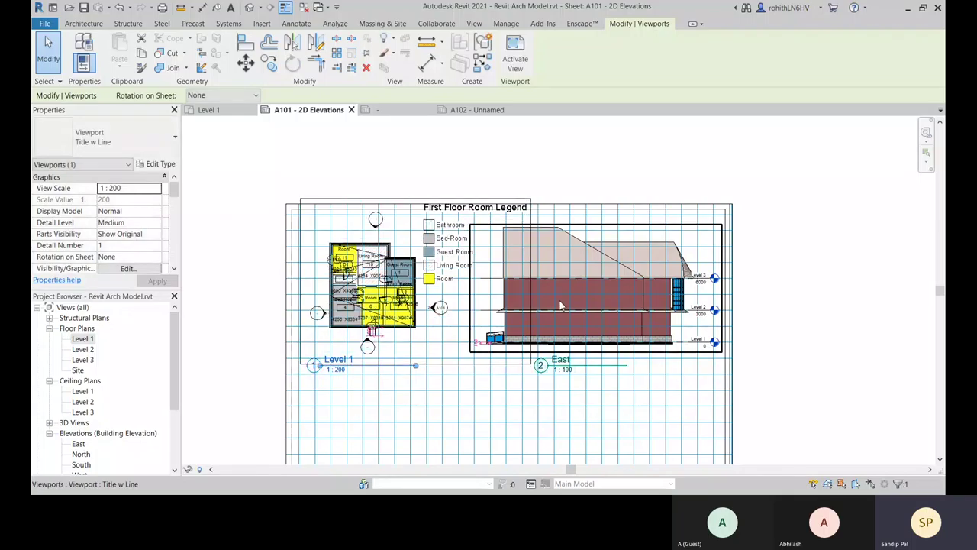
scroll(395, 320, "down", 3)
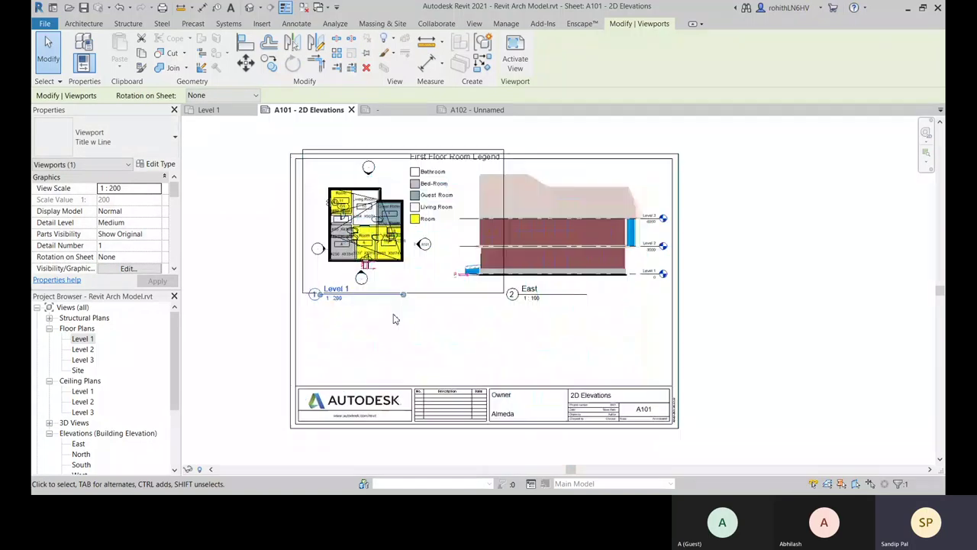
scroll(395, 320, "up", 1)
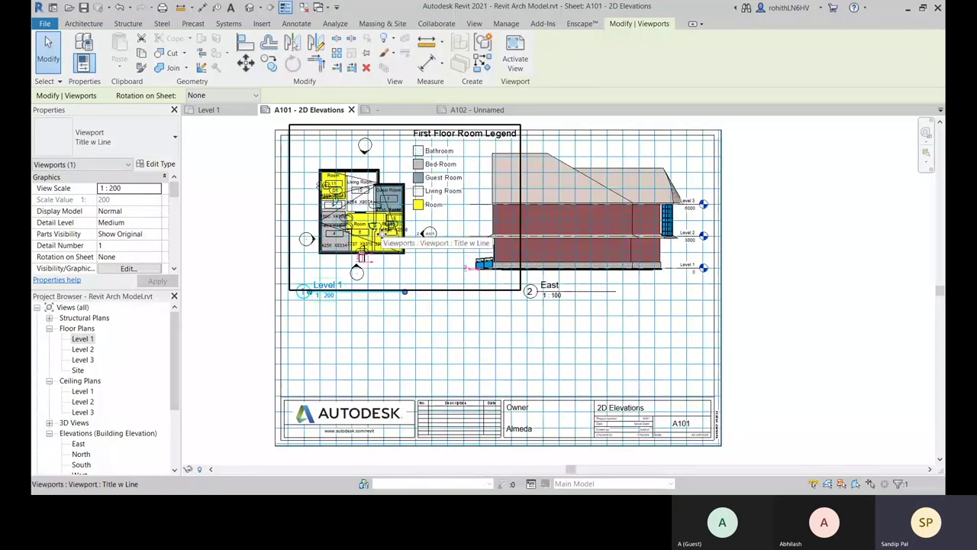
left_click_drag(381, 234, 381, 284)
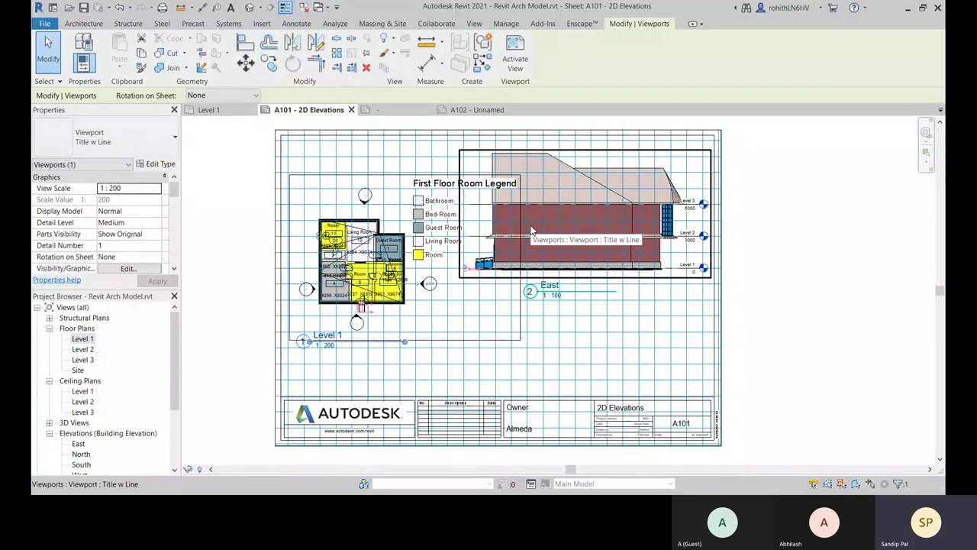
key("ctrl+z")
middle_click_drag(471, 323, 482, 398)
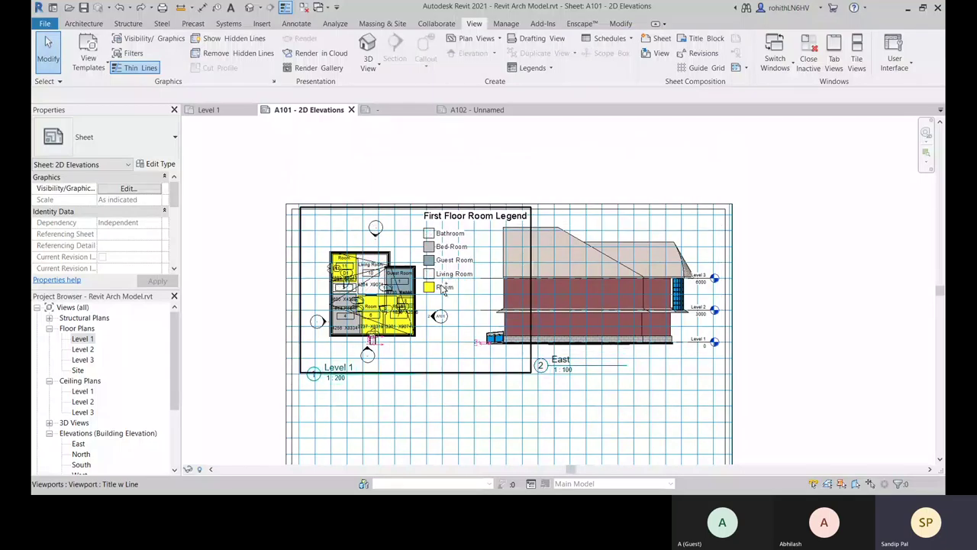
Select and review the title block and guide grid on sheet A101
middle_click_drag(775, 255, 762, 238)
left_click(716, 367)
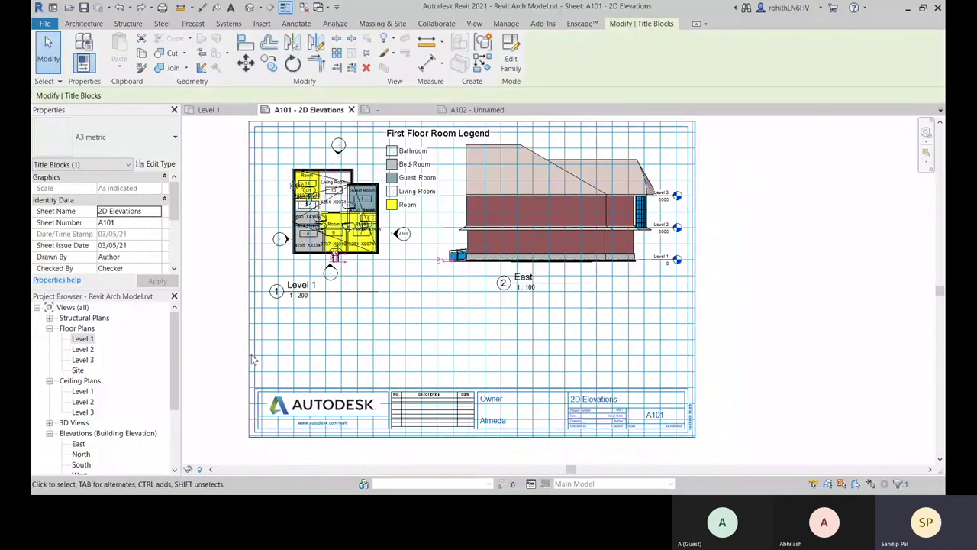
scroll(219, 373, "down", 1)
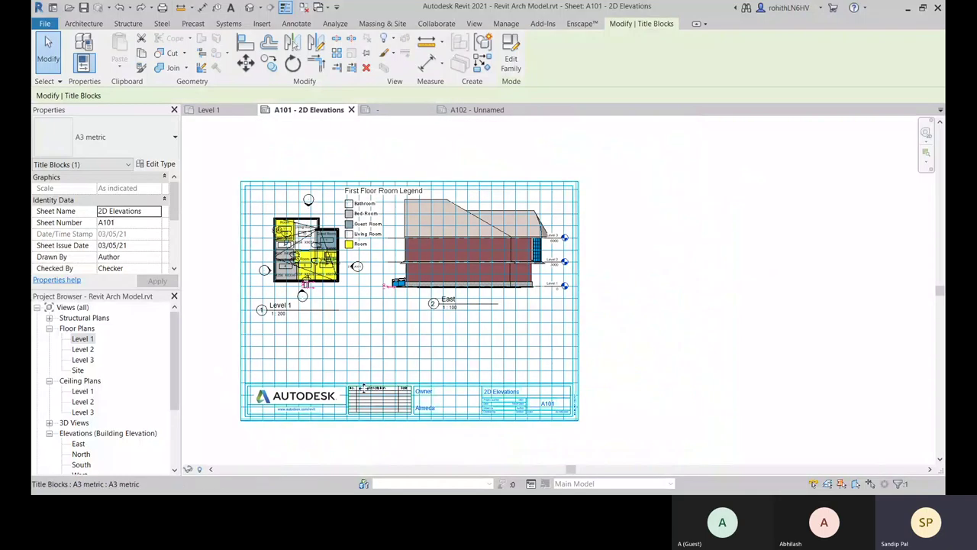
scroll(150, 218, "down", 3)
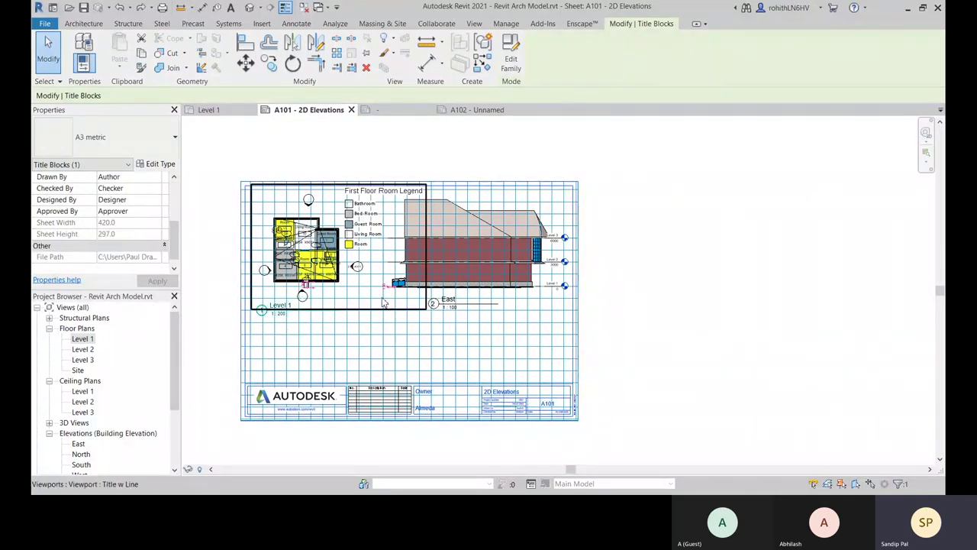
left_click(634, 304)
left_click(578, 186)
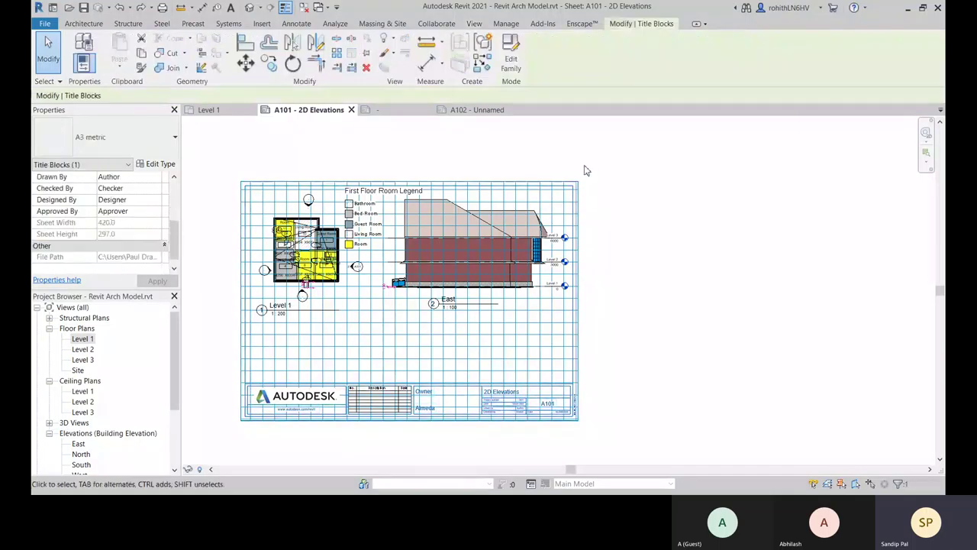
left_click(628, 229)
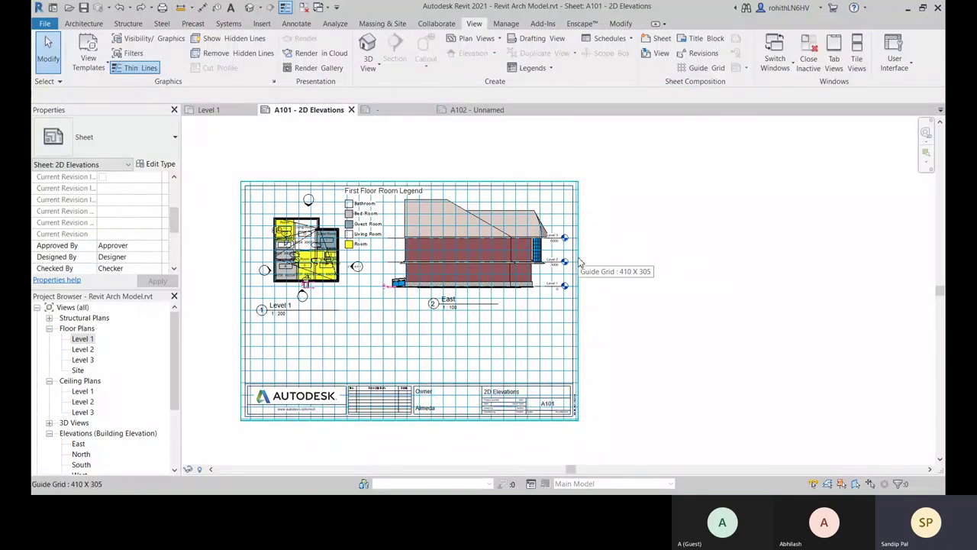
left_click(580, 262)
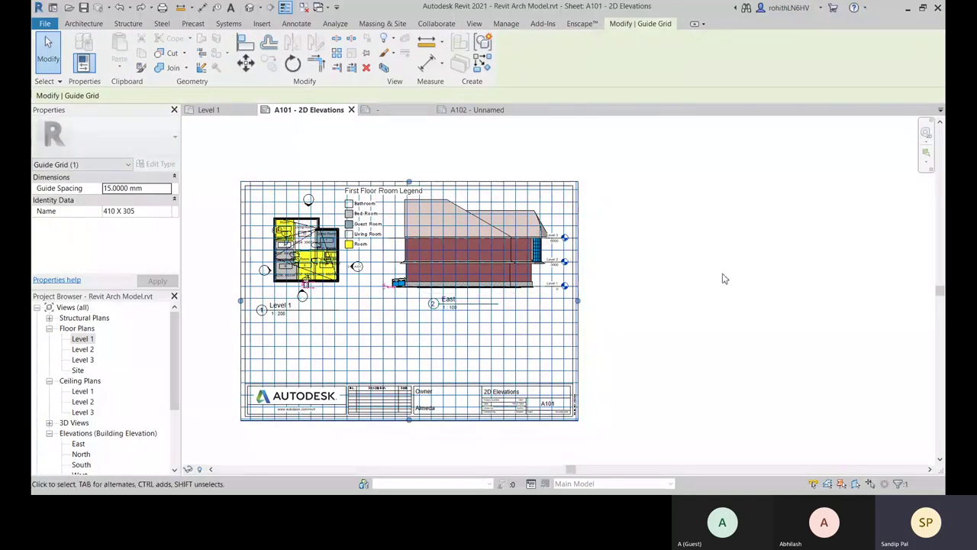
middle_click_drag(684, 286, 756, 273)
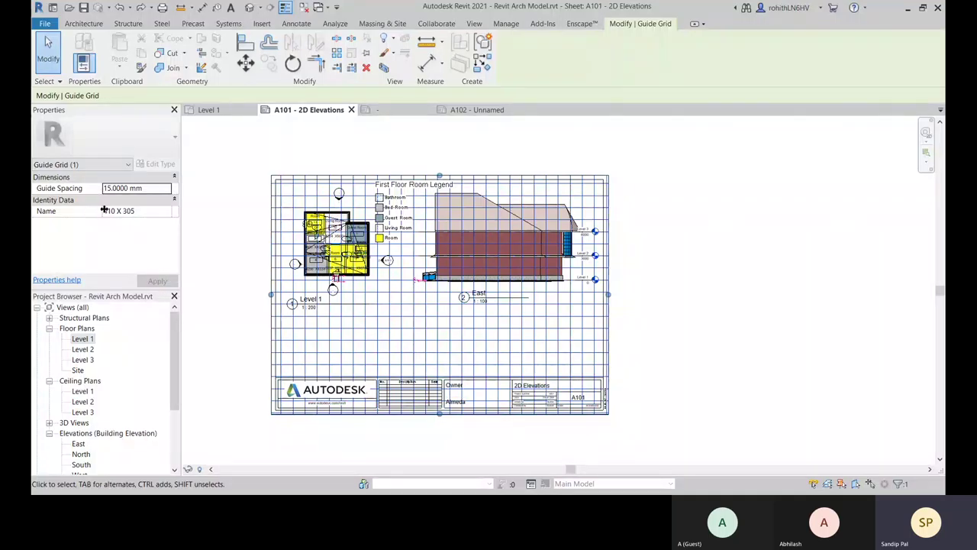
left_click(245, 242)
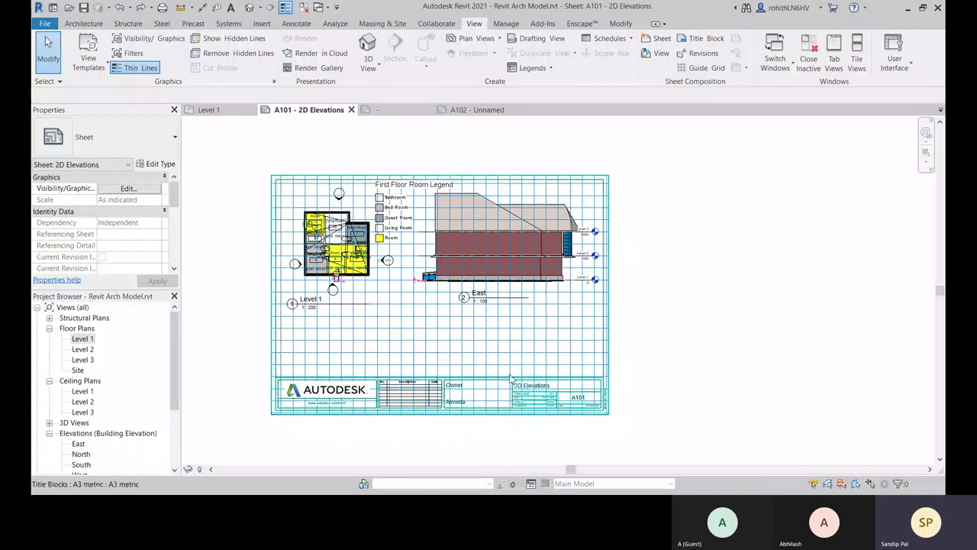
Select the title block and bring up its A3 metric Type Properties
left_click(468, 393)
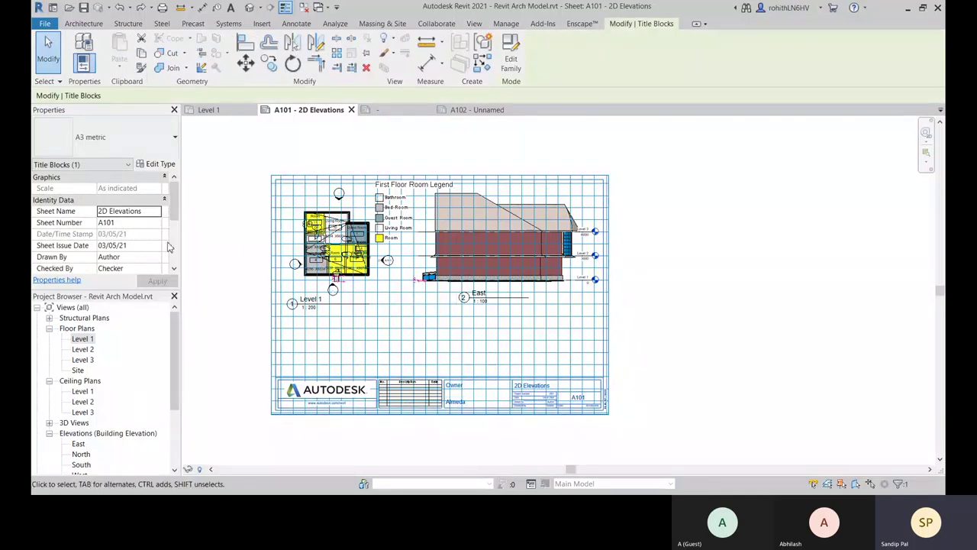
scroll(160, 244, "down", 2)
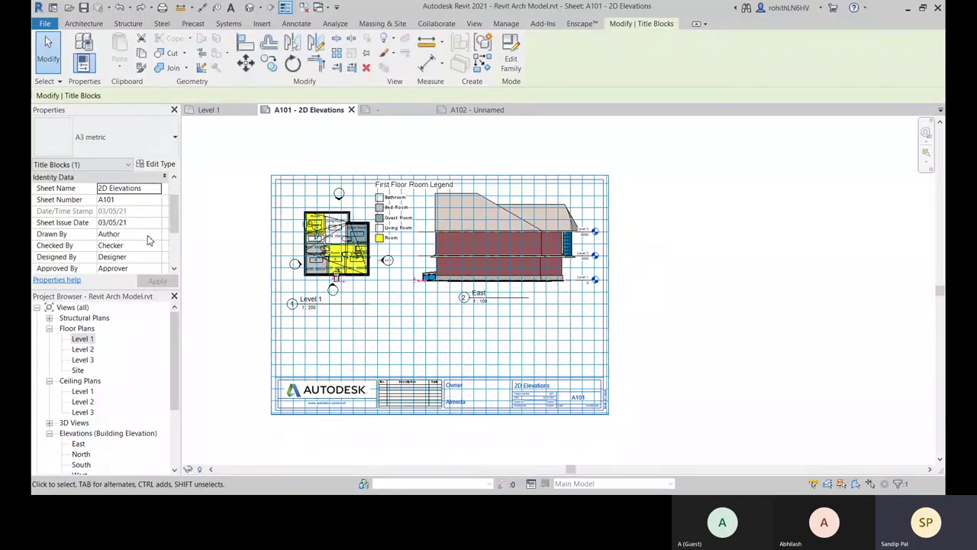
scroll(150, 237, "down", 3)
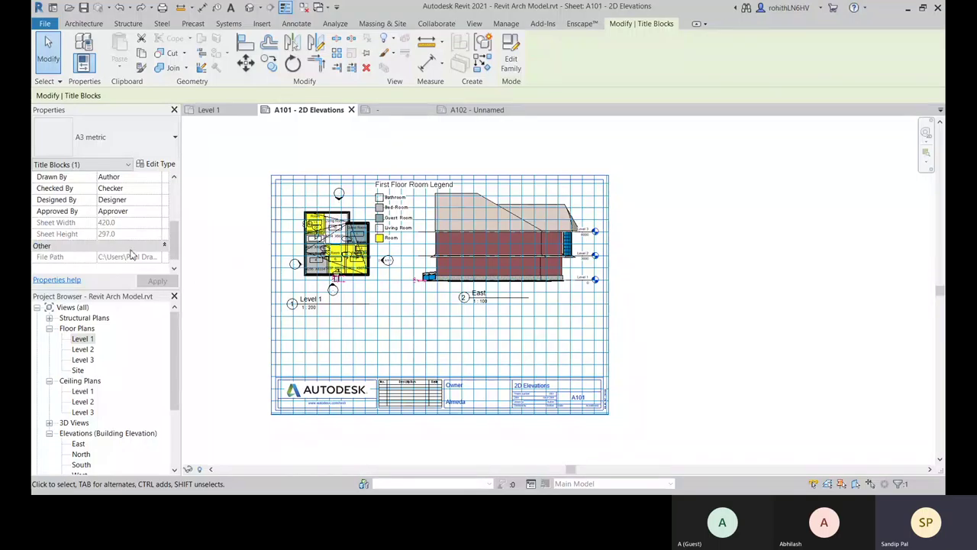
scroll(65, 231, "up", 1)
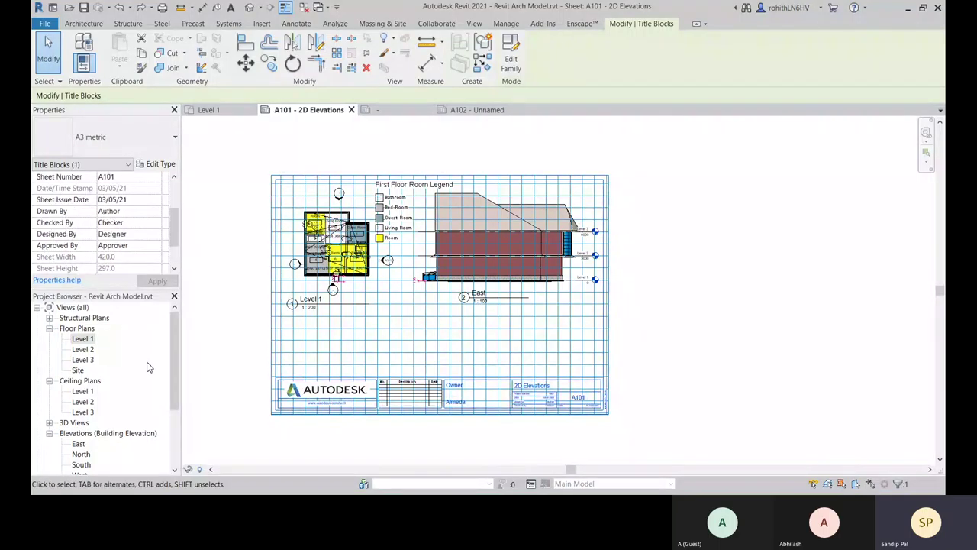
scroll(116, 239, "up", 1)
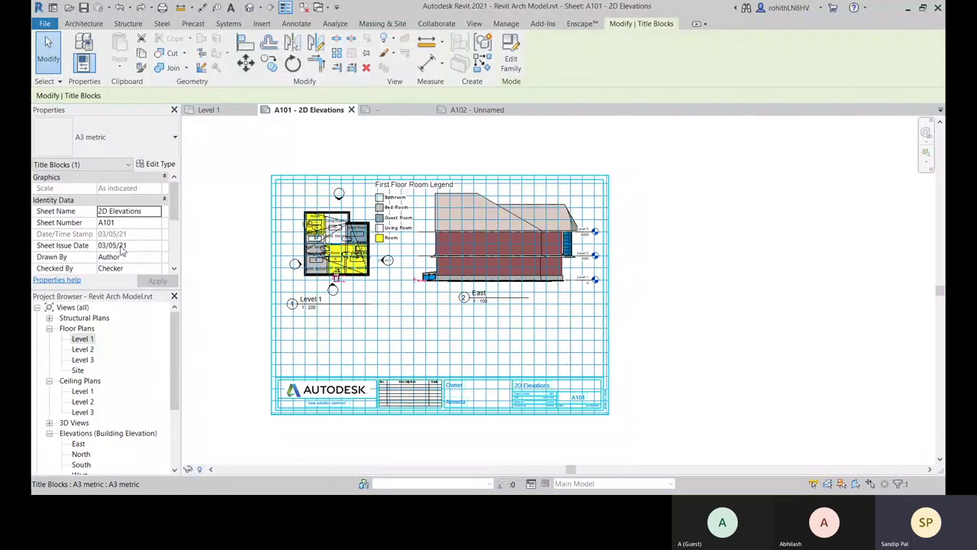
left_click(156, 165)
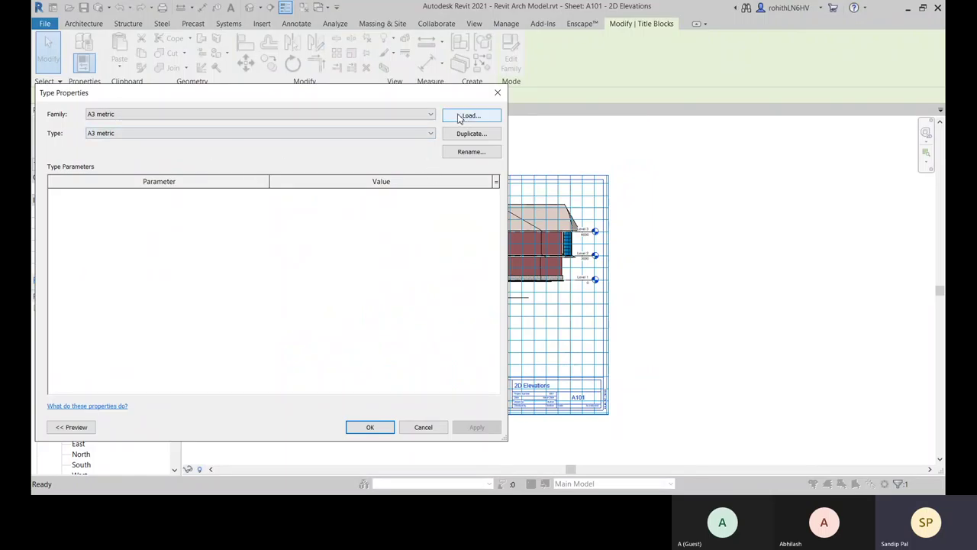
Close Type Properties, then start and cancel a new guide grid assignment
left_click(498, 92)
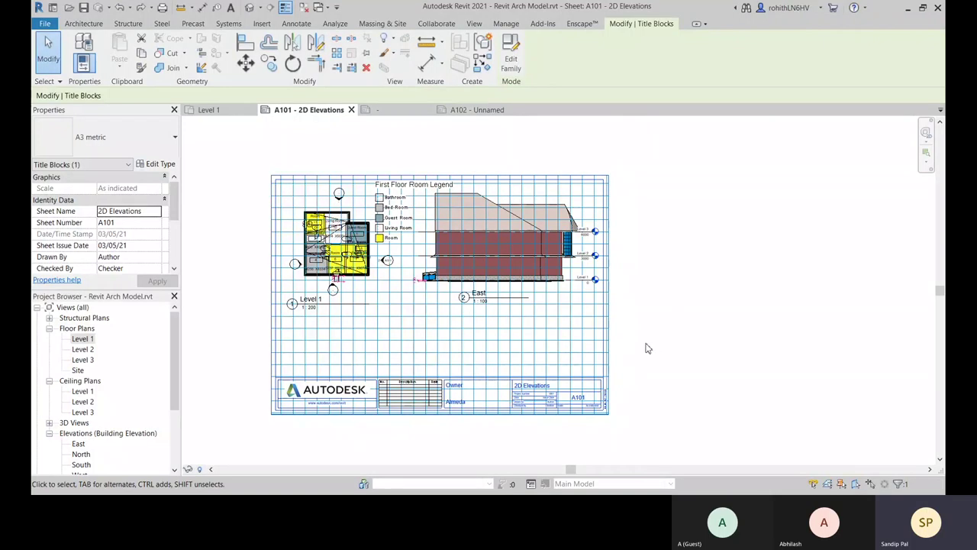
left_click(695, 214)
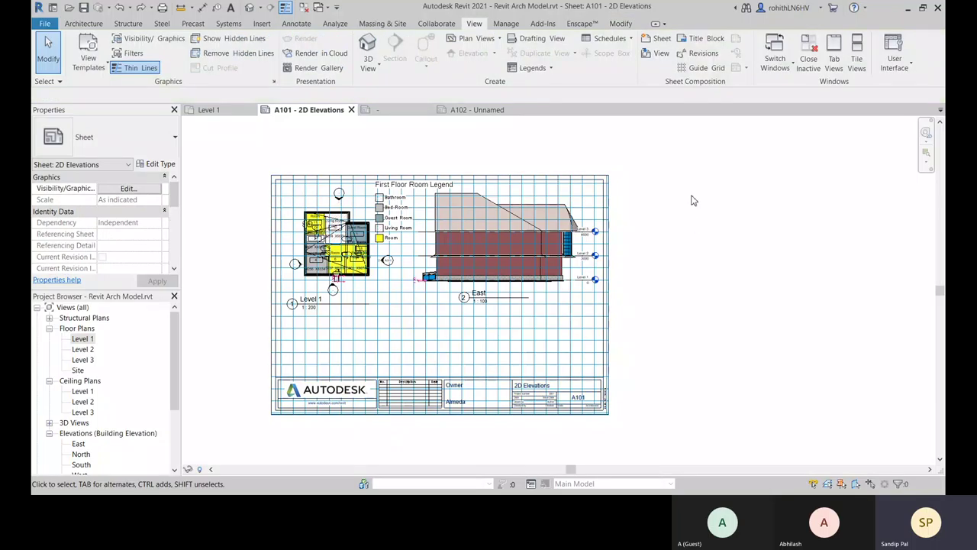
left_click(697, 69)
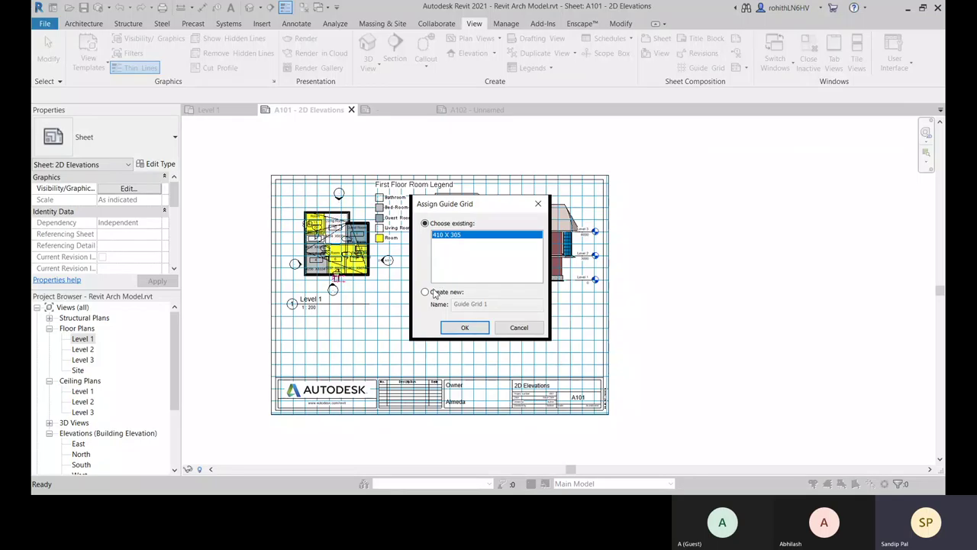
left_click(428, 292)
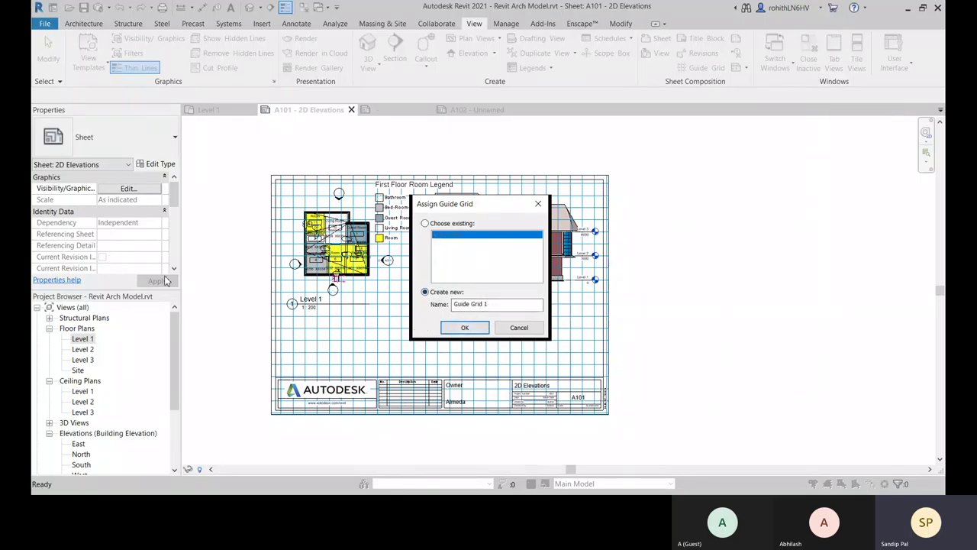
left_click(538, 204)
Select and deselect the title block while reframing sheet A101
middle_click_drag(451, 362, 504, 344)
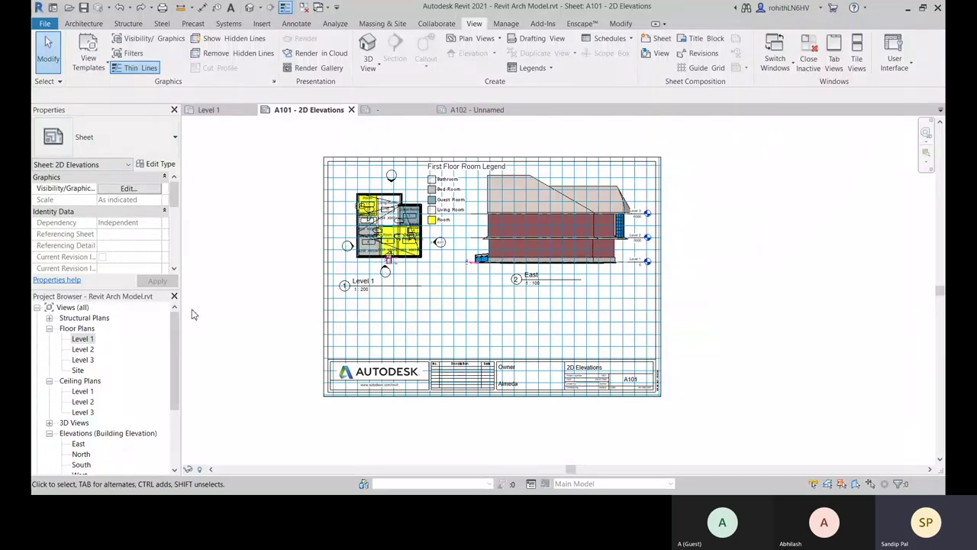
left_click(333, 348)
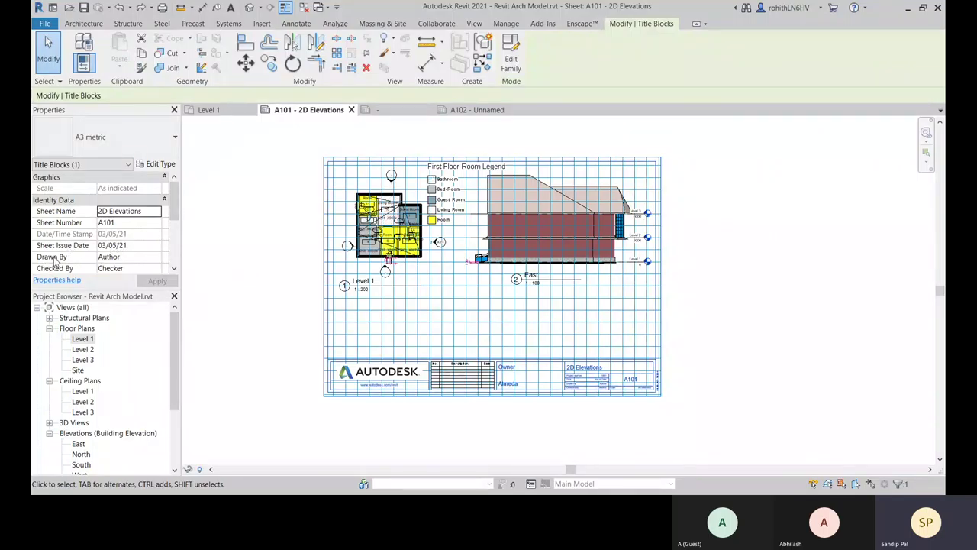
scroll(105, 241, "down", 1)
scroll(107, 252, "down", 1)
scroll(111, 263, "down", 1)
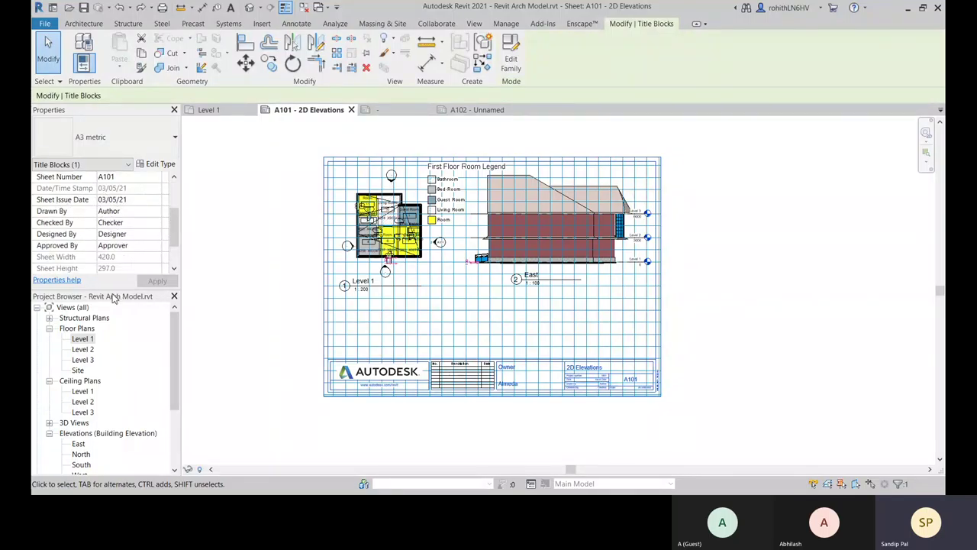
scroll(113, 268, "down", 1)
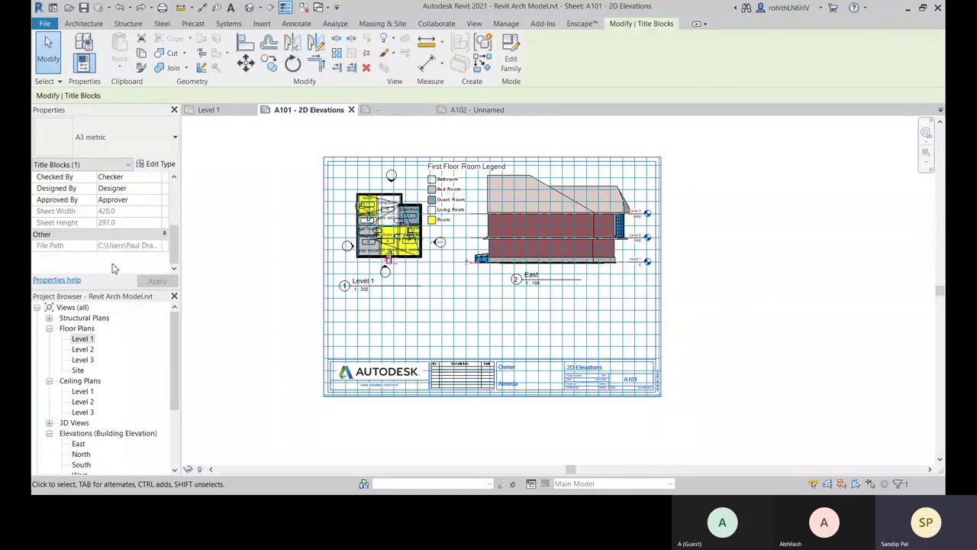
left_click(232, 292)
scroll(447, 325, "down", 1)
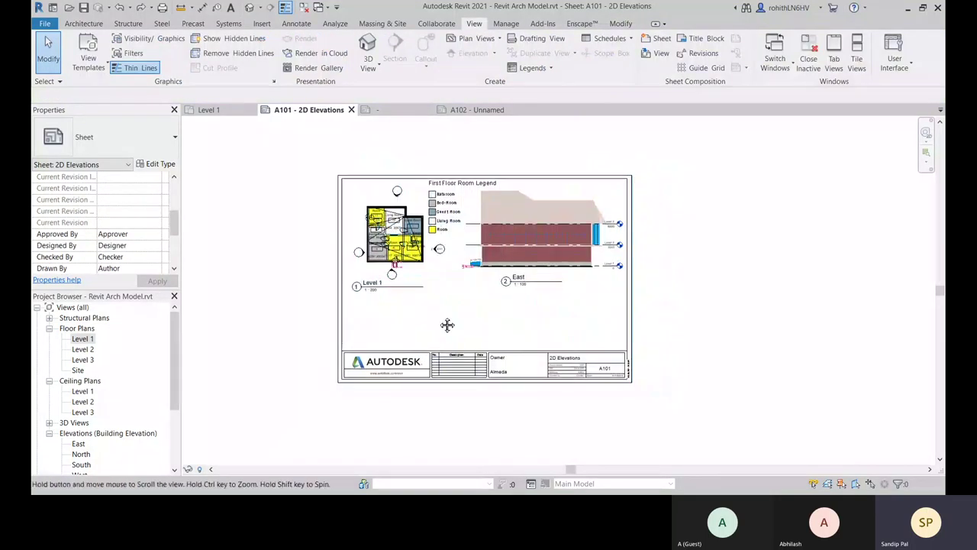
middle_click_drag(447, 325, 458, 327)
scroll(98, 433, "down", 1)
scroll(115, 433, "up", 1)
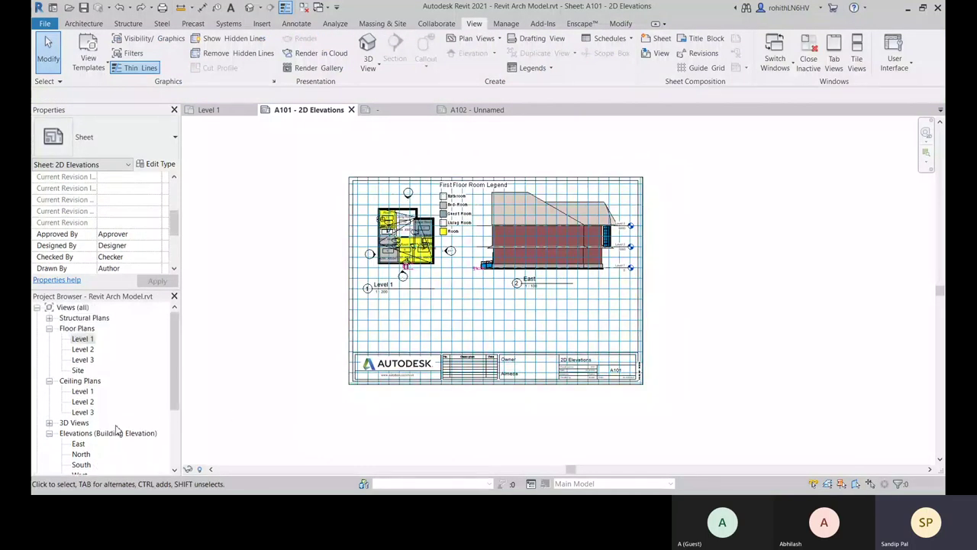
Open the Level 1 floor plan and pan to its colour-coded rooms and legend
double_click(84, 340)
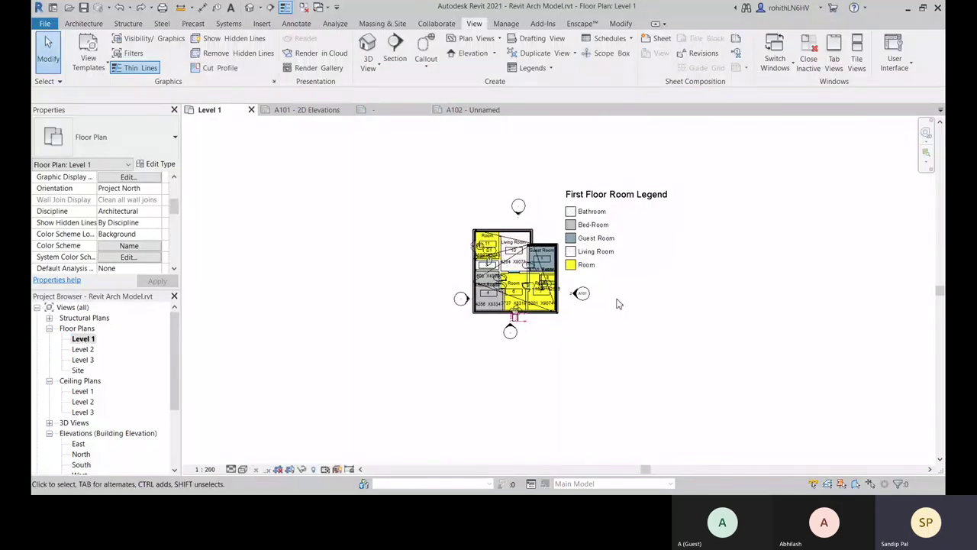
scroll(618, 304, "up", 2)
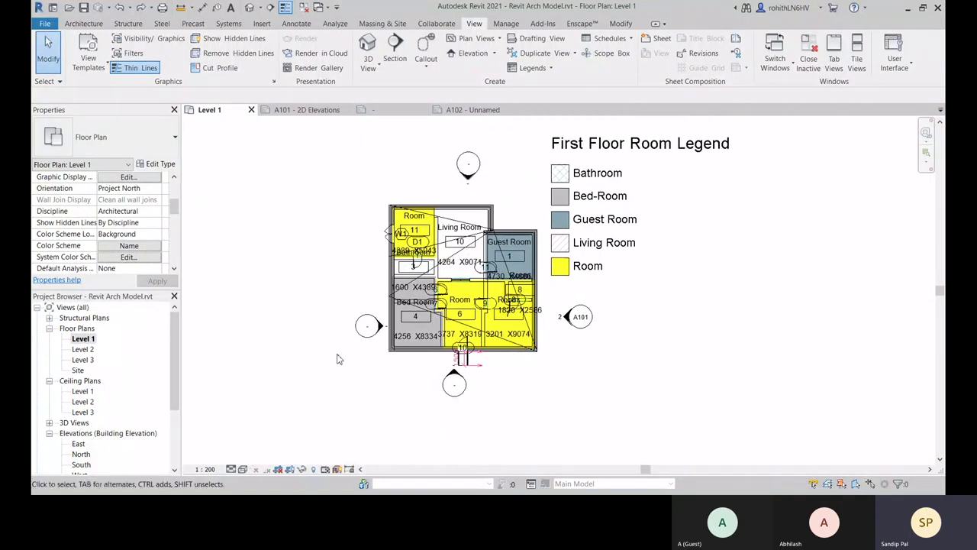
scroll(359, 317, "up", 2)
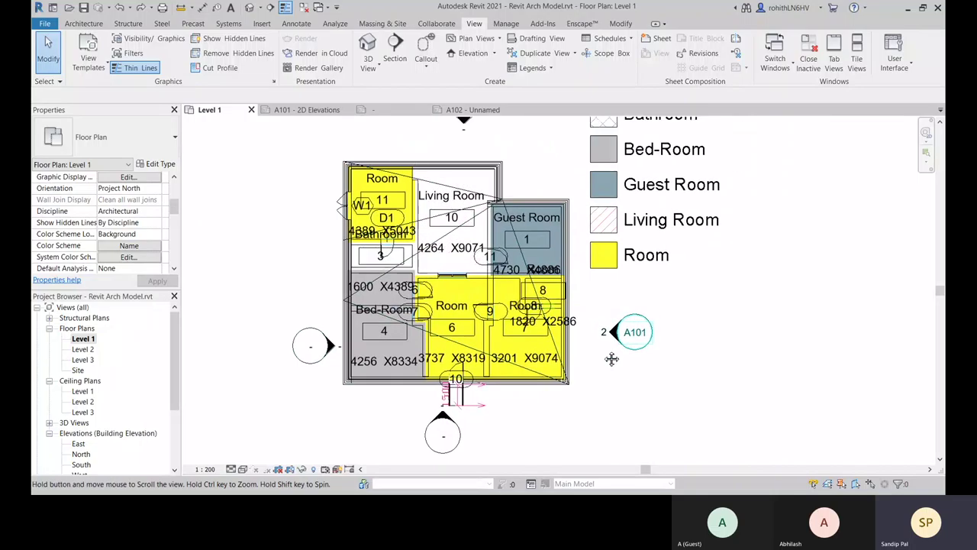
middle_click_drag(690, 326, 587, 363)
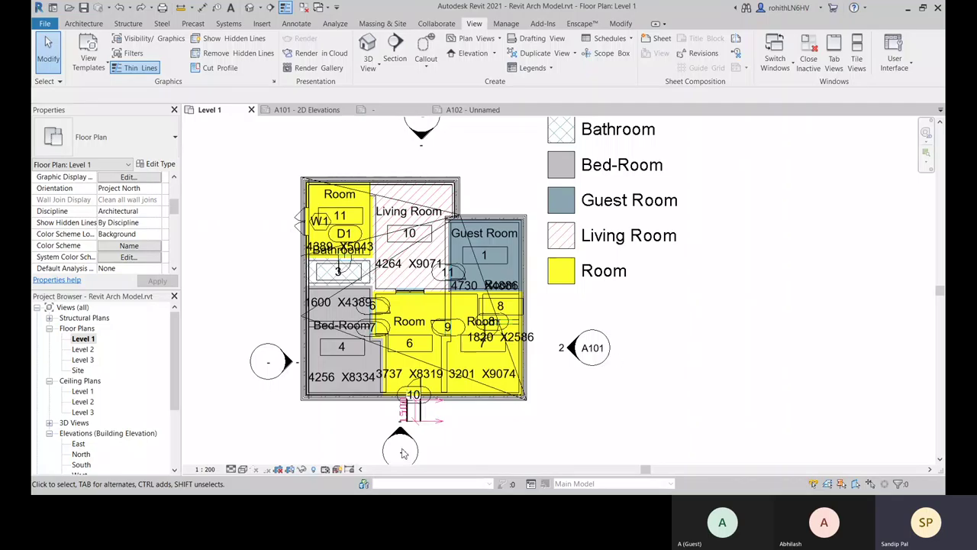
scroll(445, 445, "down", 1)
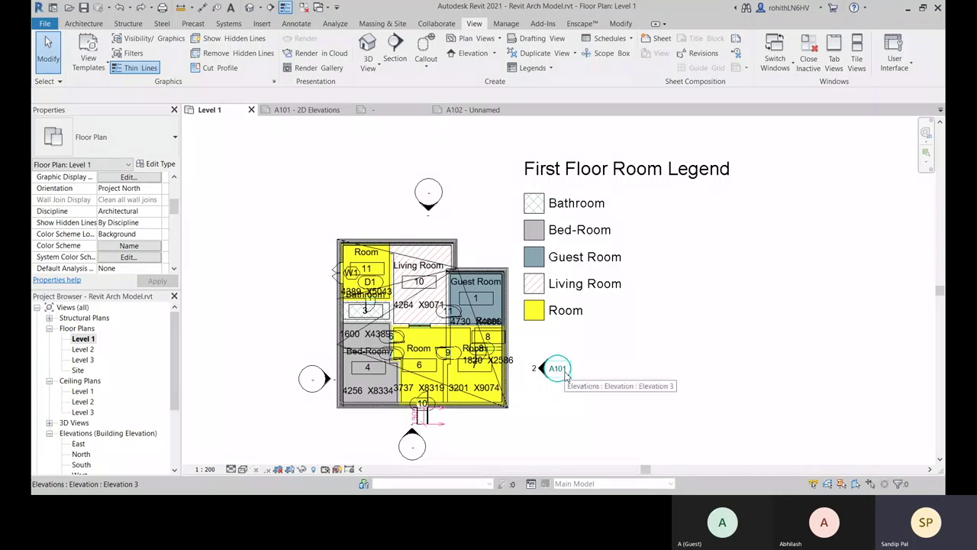
scroll(252, 385, "down", 3)
scroll(108, 428, "down", 2)
scroll(109, 431, "down", 2)
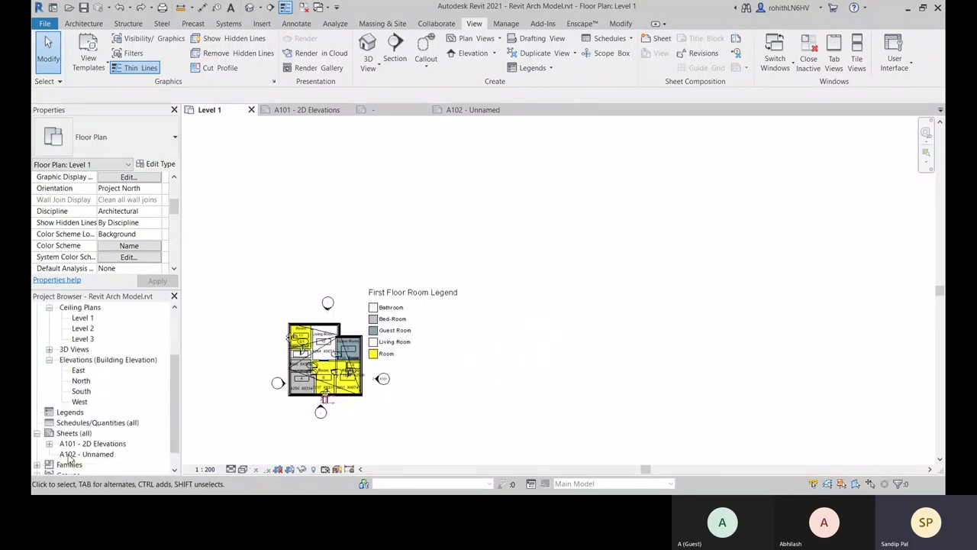
Open the unnamed sheet A102 and centre it in the view
double_click(77, 455)
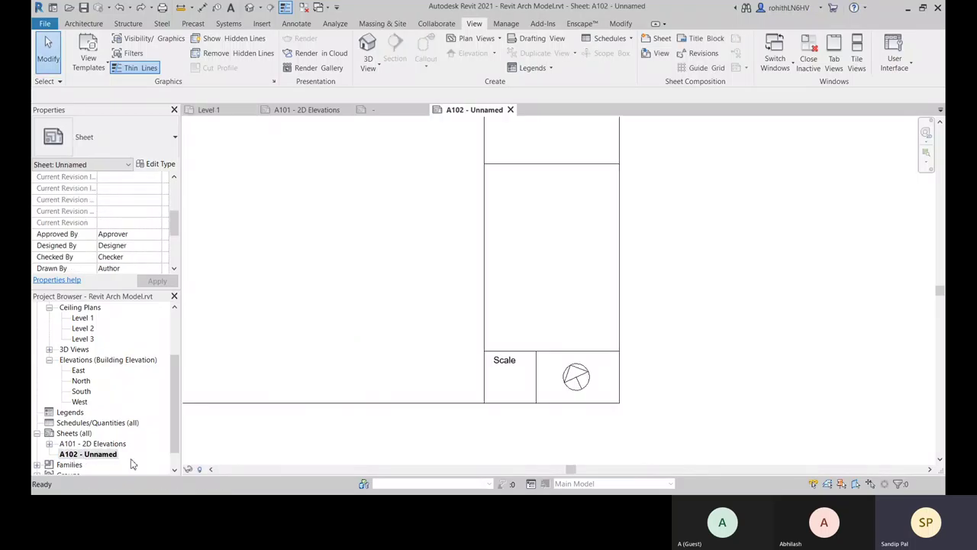
scroll(343, 404, "down", 3)
middle_click_drag(327, 392, 578, 413)
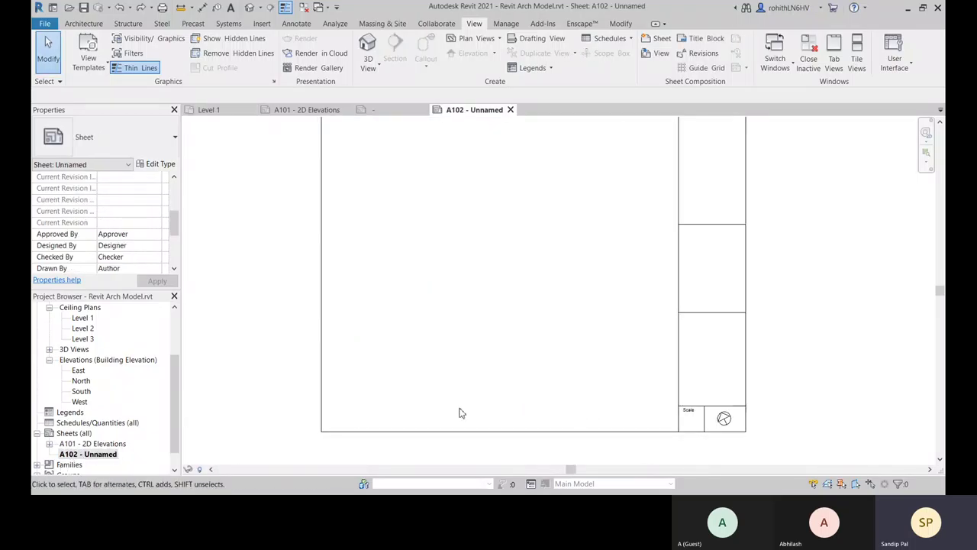
scroll(186, 444, "down", 1)
scroll(430, 372, "down", 1)
middle_click_drag(396, 381, 414, 382)
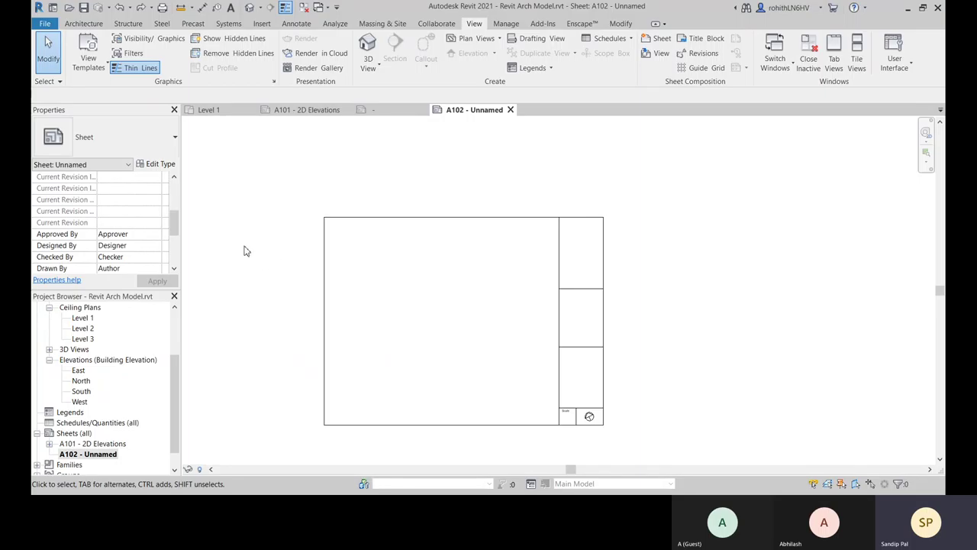
Place the West elevation in the upper left of sheet A102
left_click(657, 55)
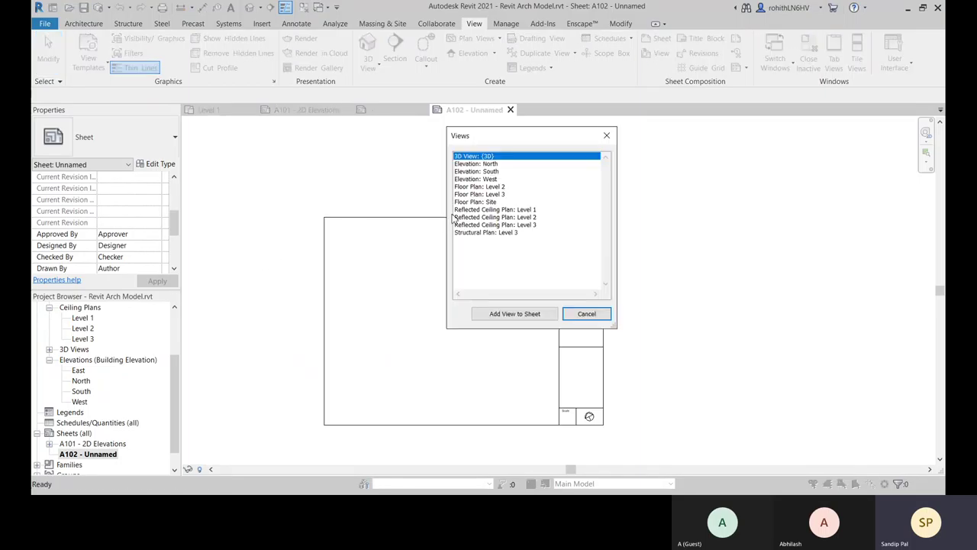
left_click(492, 179)
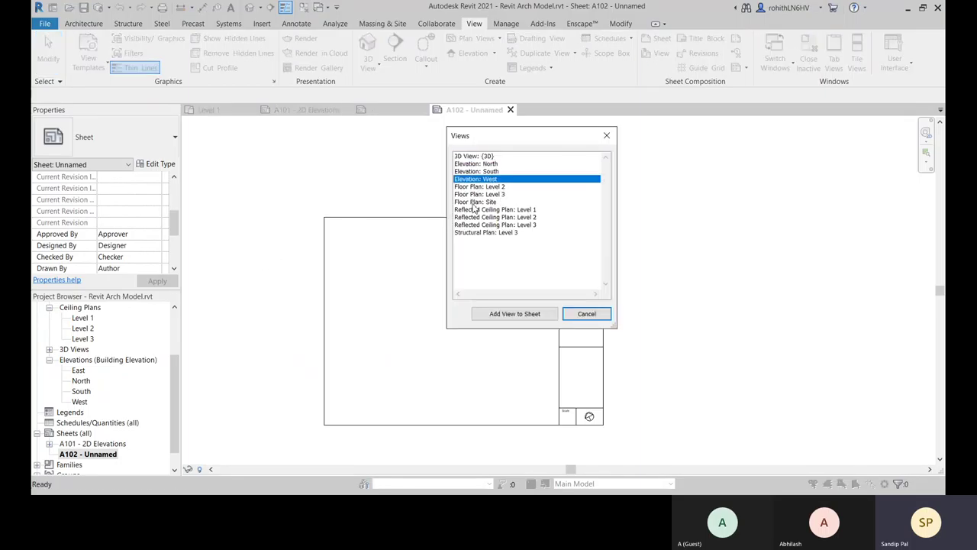
left_click(508, 314)
left_click(428, 284)
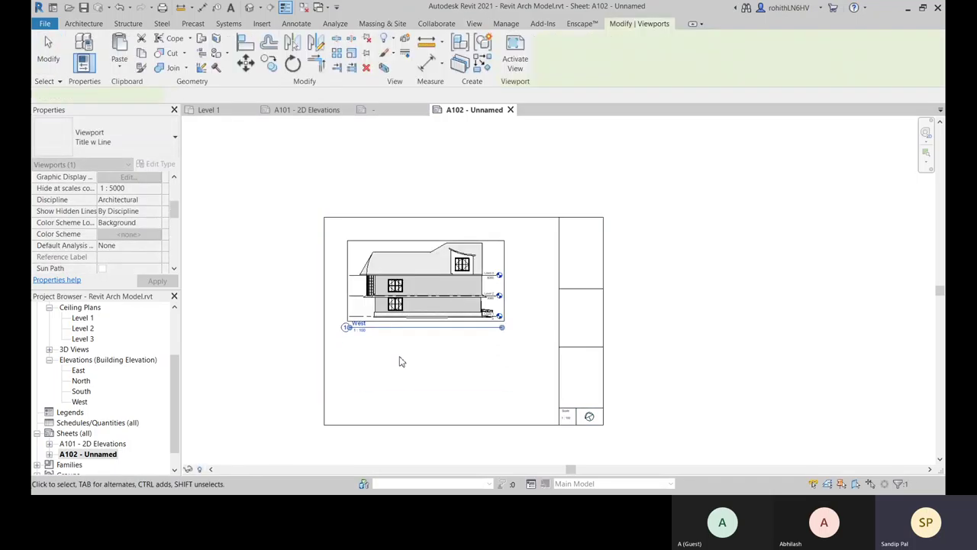
left_click(652, 327)
Return to the Level 1 floor plan and zoom in
left_click(231, 113)
scroll(275, 388, "up", 1)
scroll(275, 382, "up", 2)
scroll(302, 365, "up", 2)
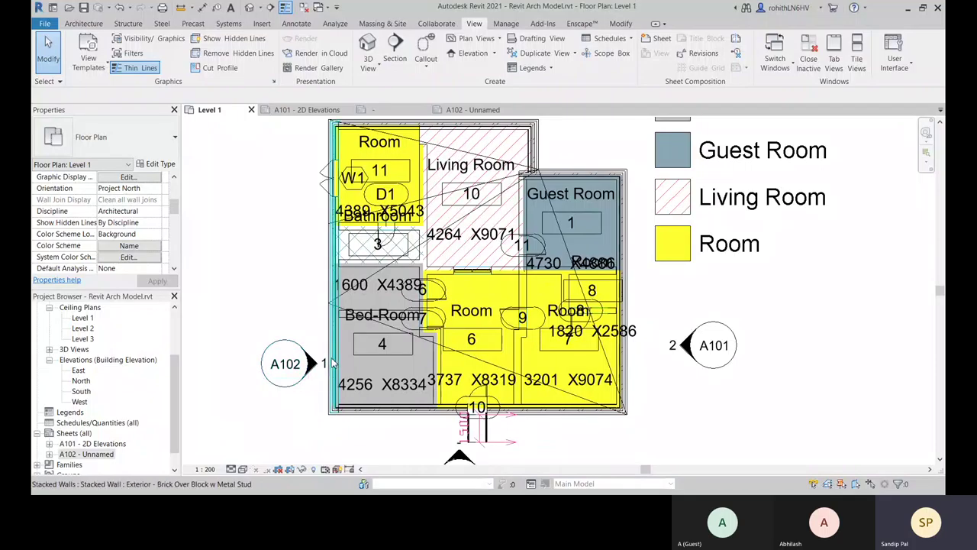
scroll(311, 365, "down", 1)
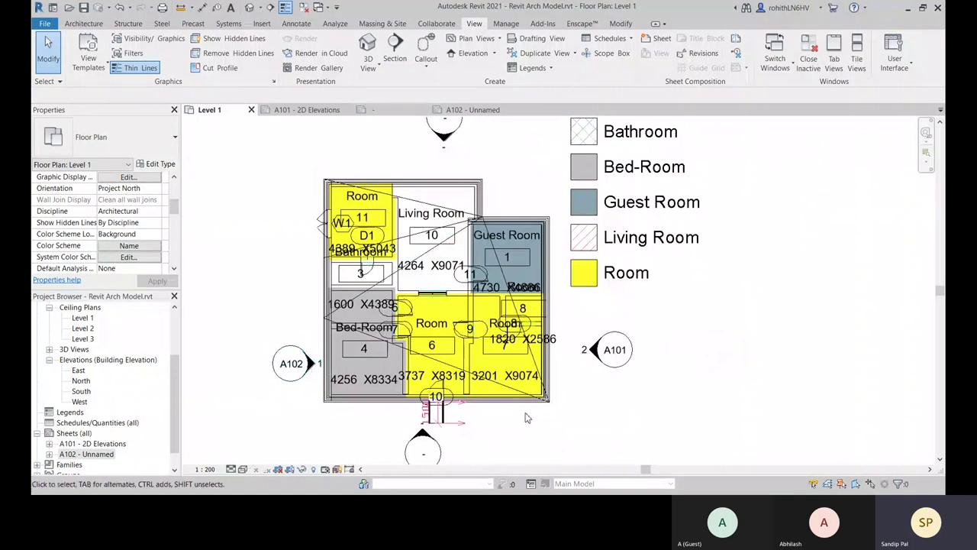
Draw a vertical building section across the west side of the Level 1 plan
middle_click_drag(559, 447, 578, 425)
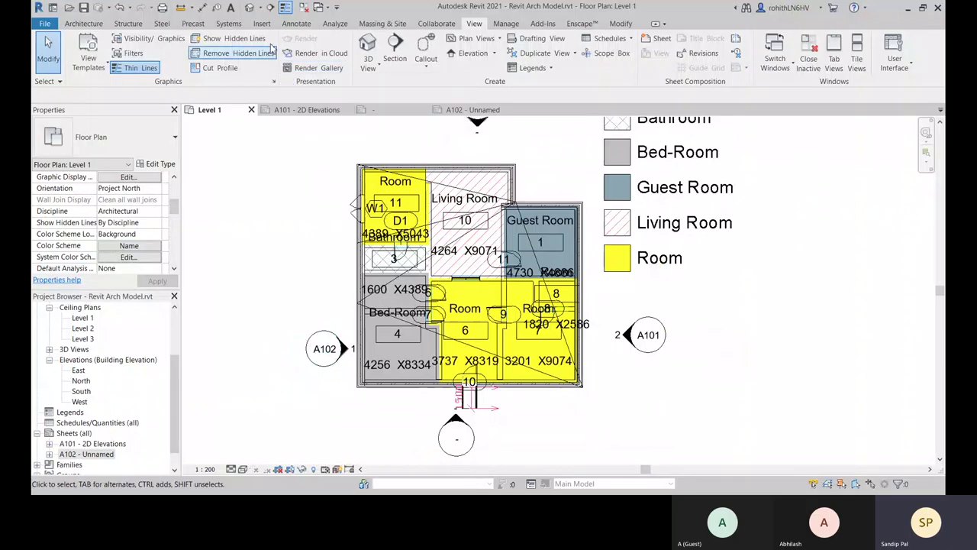
left_click(271, 8)
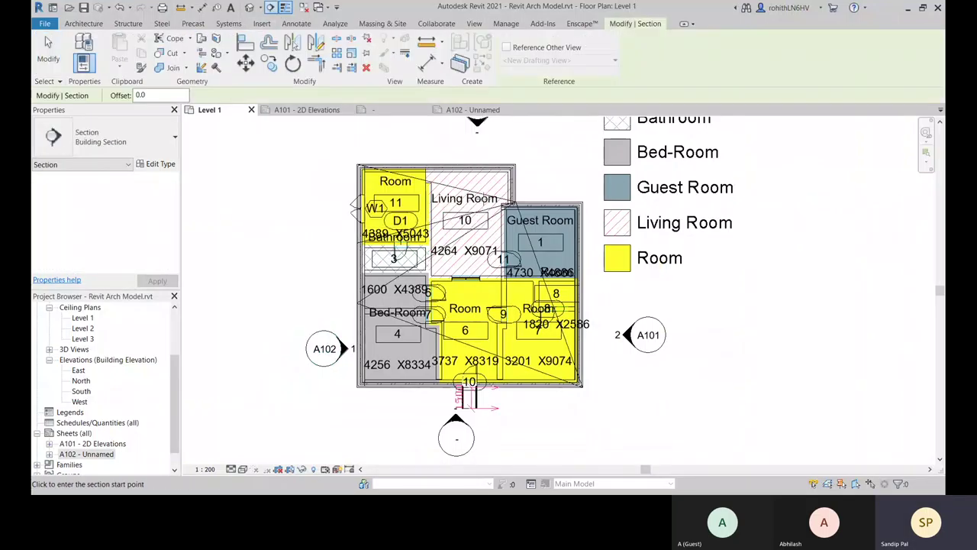
middle_click_drag(398, 132, 406, 179)
left_click(397, 163)
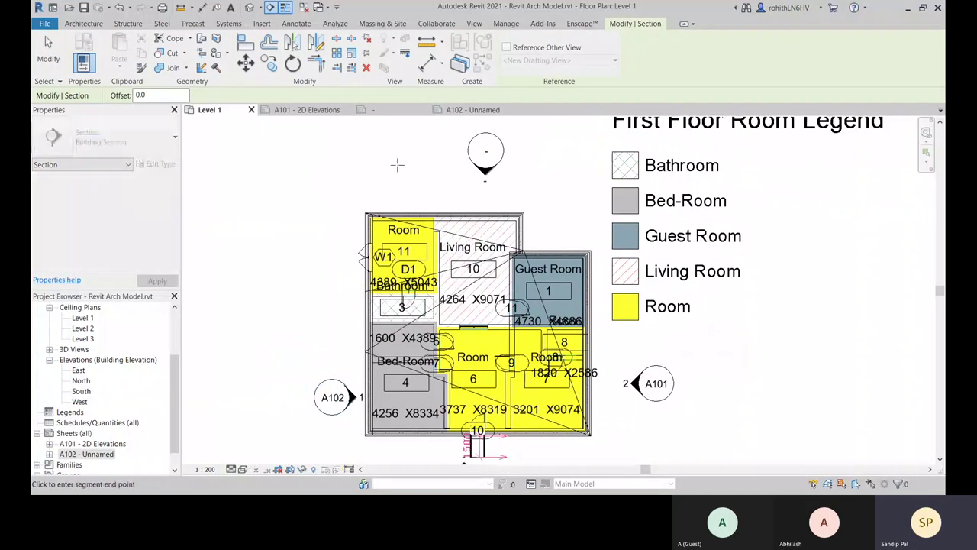
middle_click_drag(397, 456, 401, 357)
left_click(398, 416)
Inspect the new Section 1 head, then switch back to sheet A102
middle_click_drag(585, 417, 591, 489)
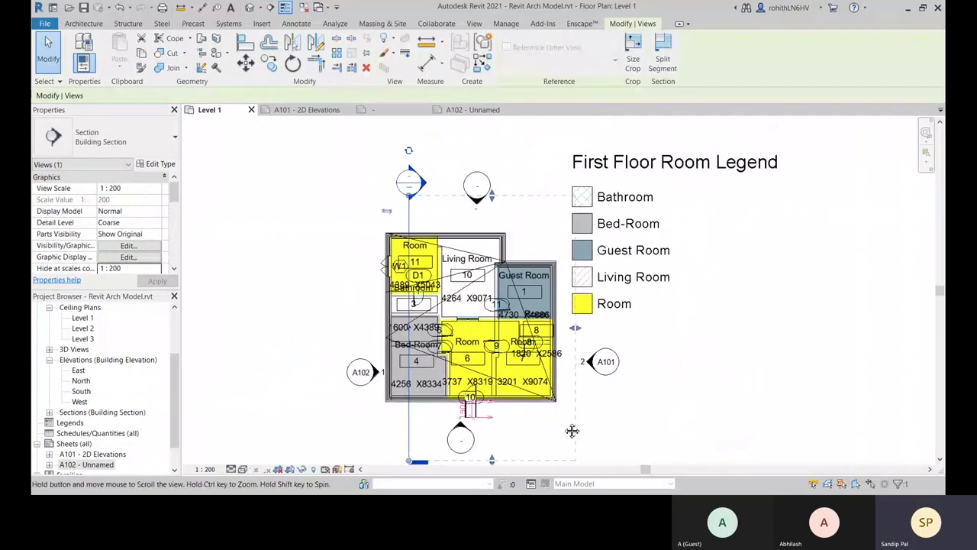
middle_click_drag(404, 118, 410, 177)
scroll(410, 177, "up", 3)
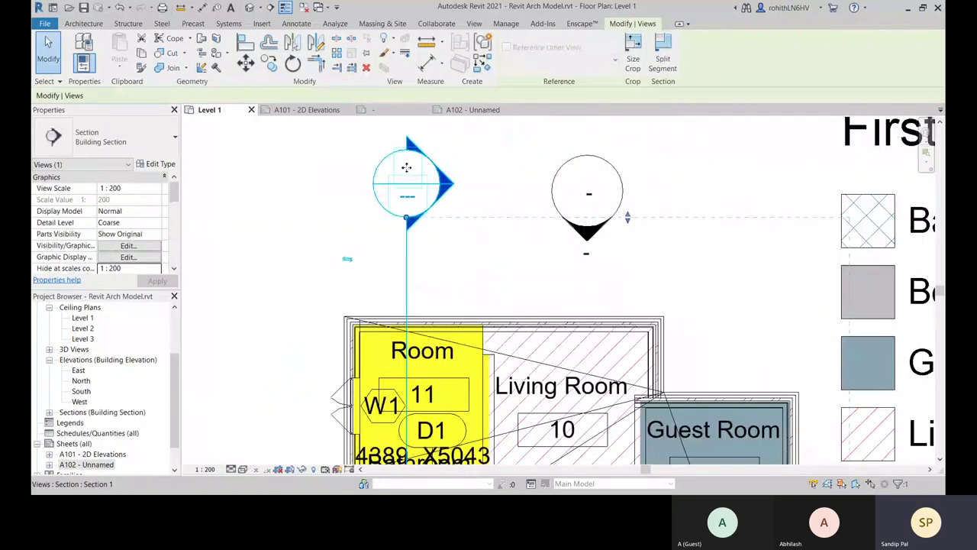
scroll(413, 250, "down", 3)
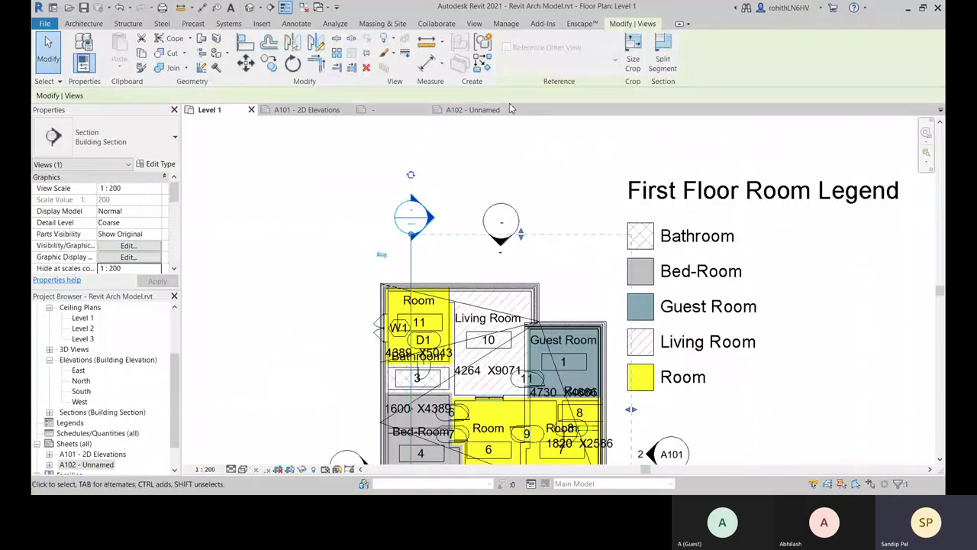
left_click(473, 109)
middle_click_drag(534, 382, 555, 334)
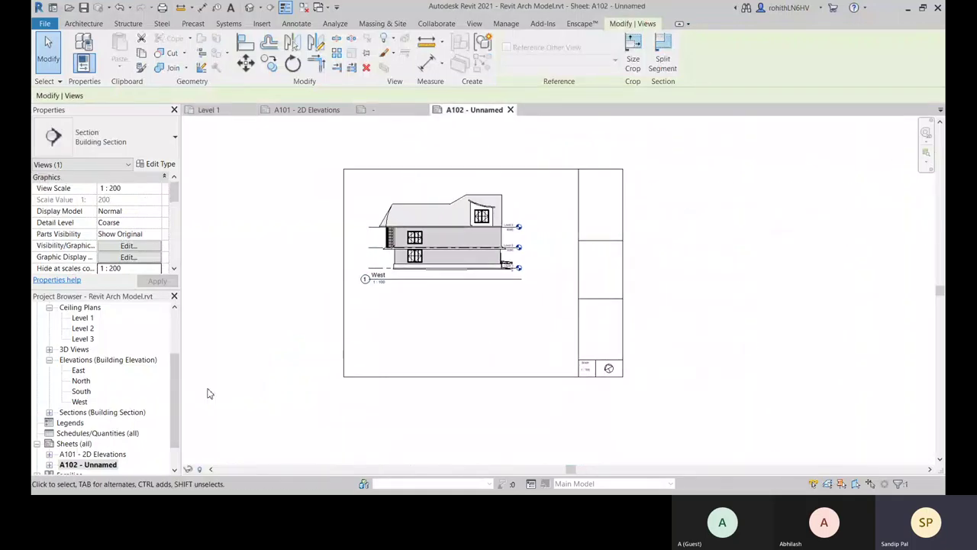
Drag Section 1 from the Sections list onto sheet A102, below the West elevation
scroll(84, 407, "down", 1)
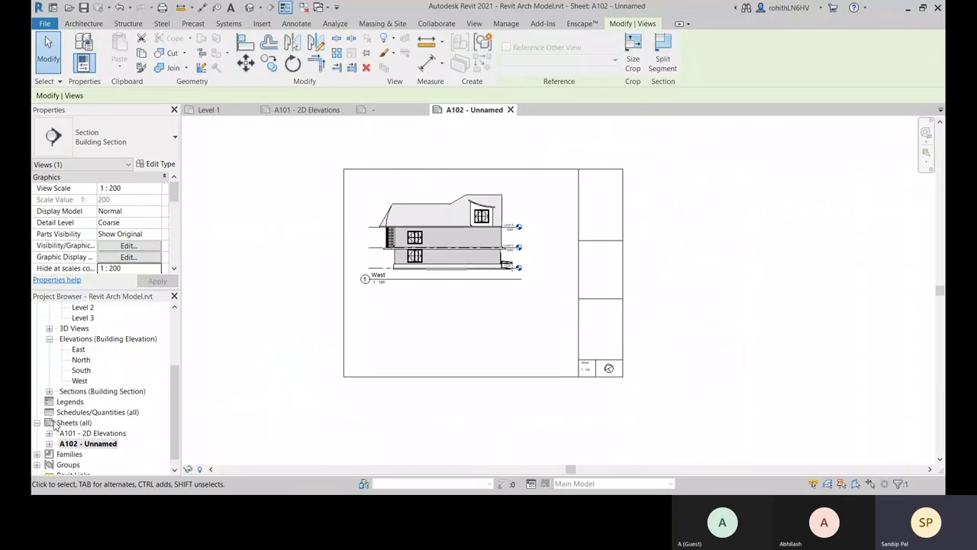
left_click(49, 391)
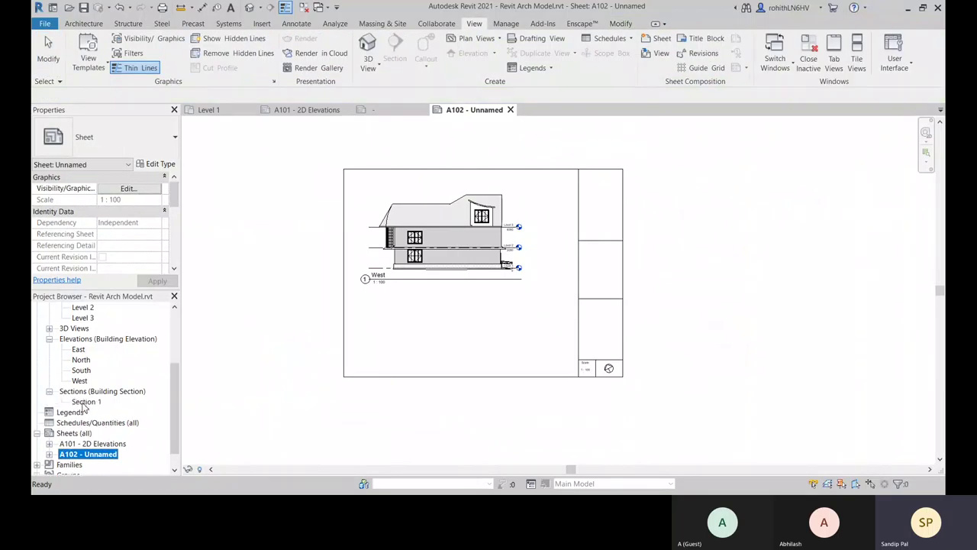
left_click(86, 402)
left_click(427, 332)
scroll(428, 339, "up", 2)
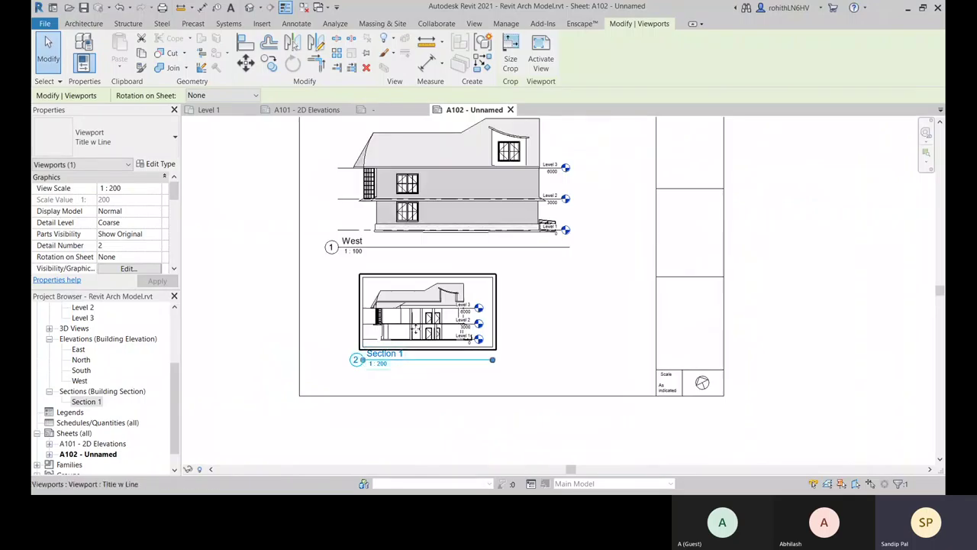
scroll(358, 367, "up", 2)
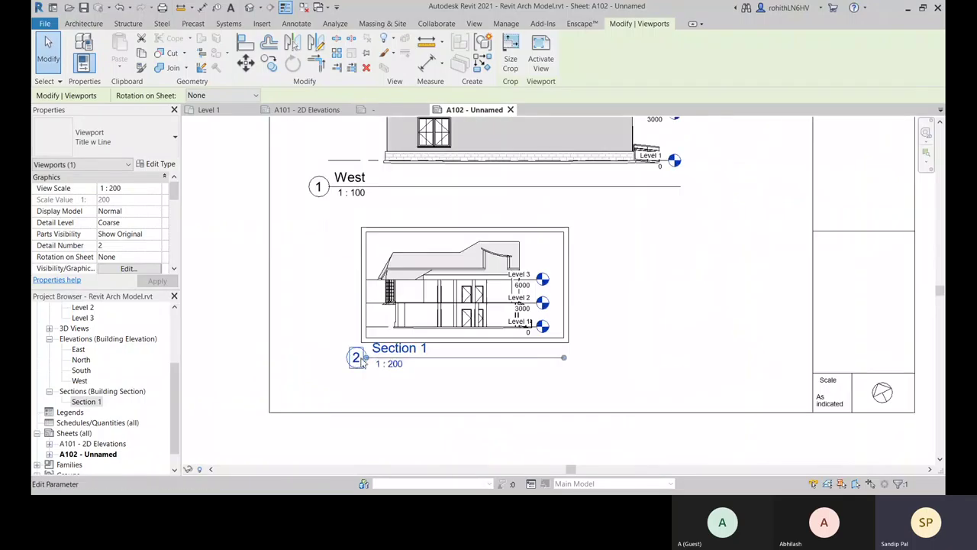
scroll(345, 349, "down", 2)
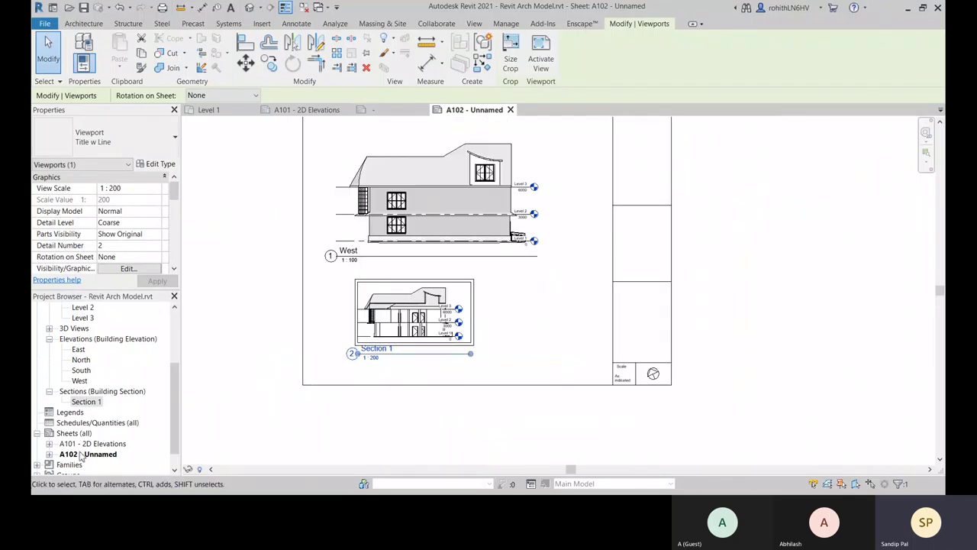
Check the Section 1 viewport's detail number on A102, then switch to sheet A101 - 2D Elevations
left_click(240, 110)
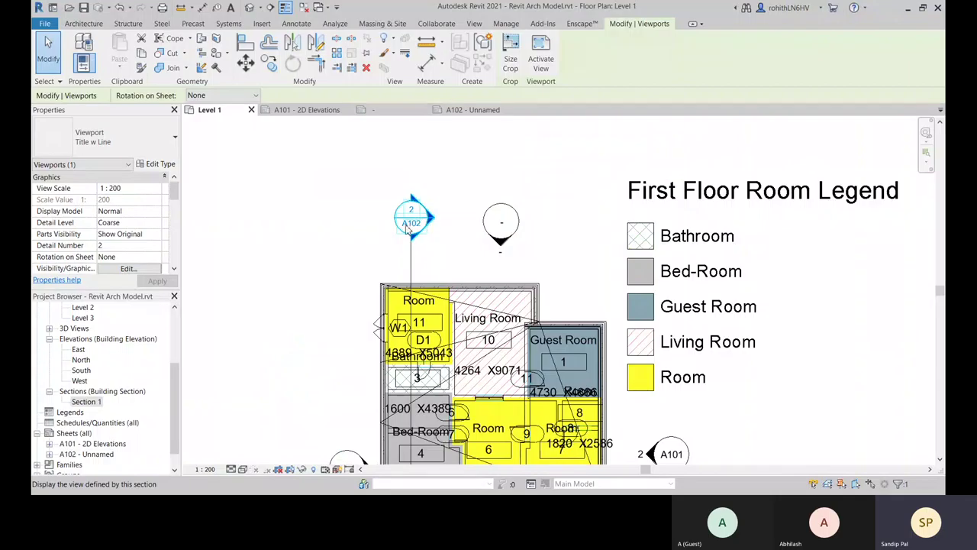
scroll(421, 221, "up", 2)
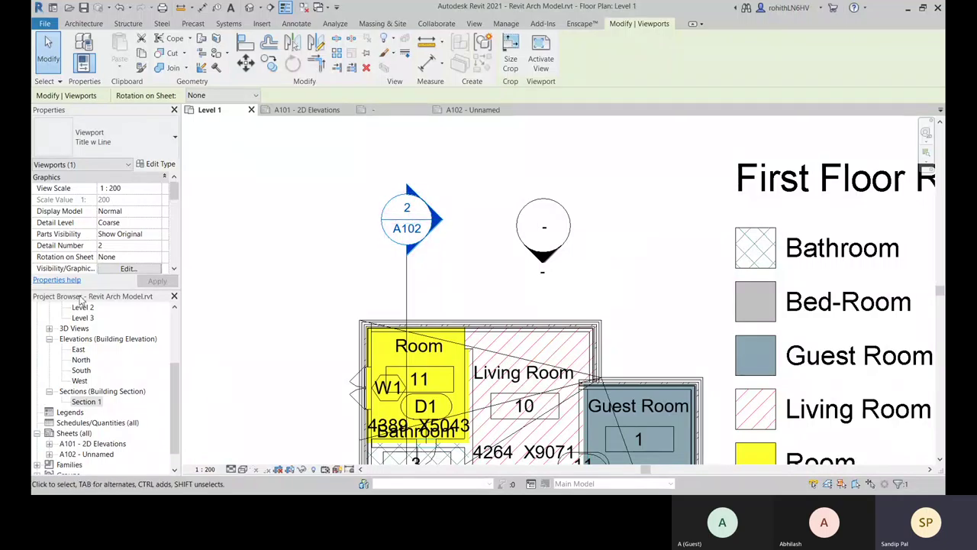
left_click(117, 247)
left_click(470, 109)
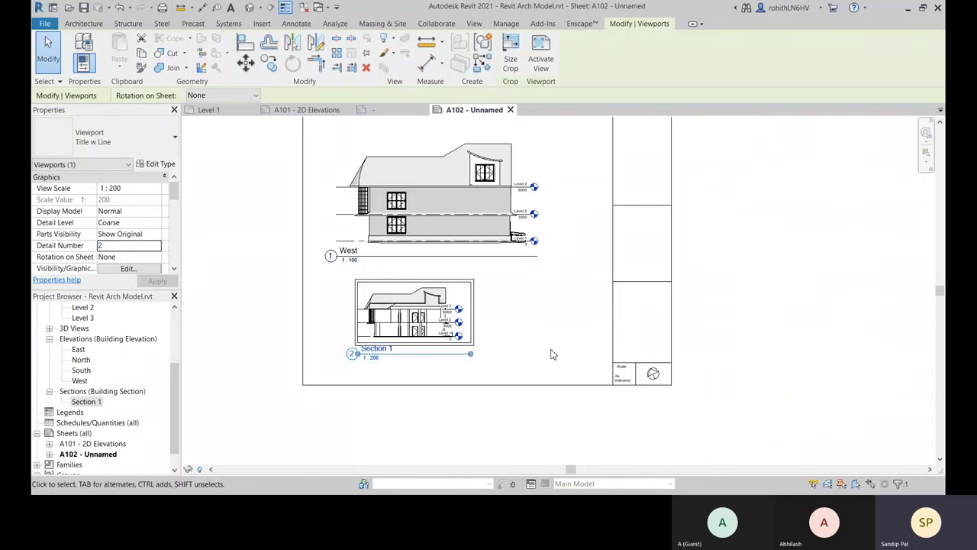
left_click(544, 331)
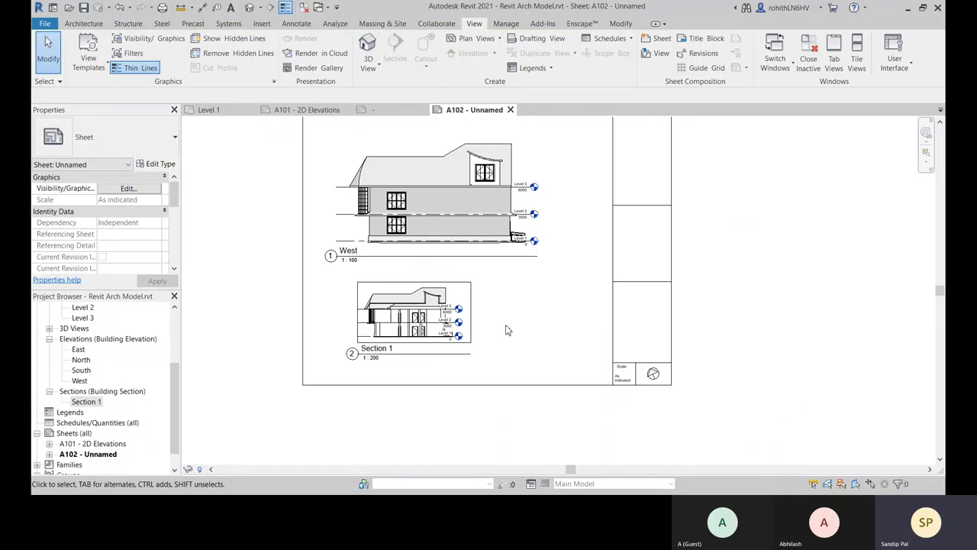
left_click(296, 109)
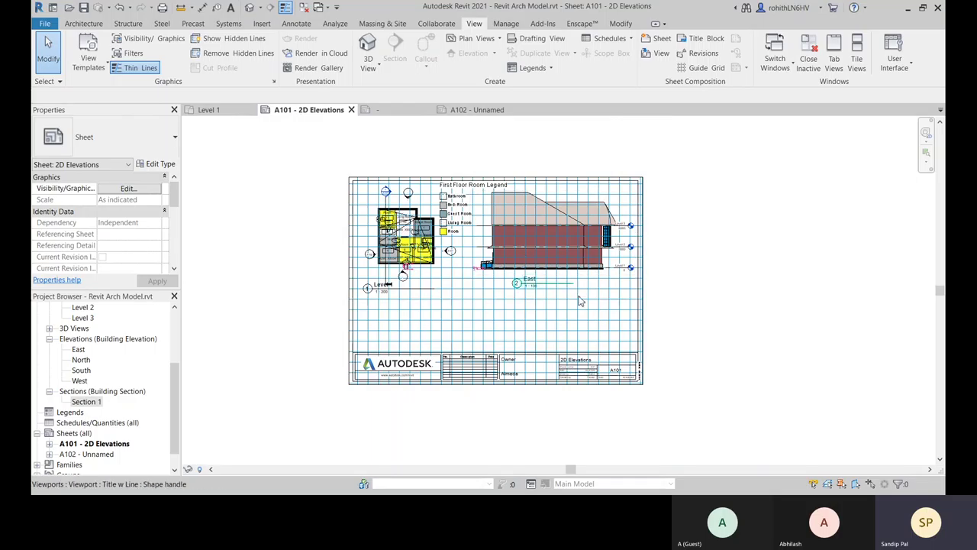
left_click(592, 345)
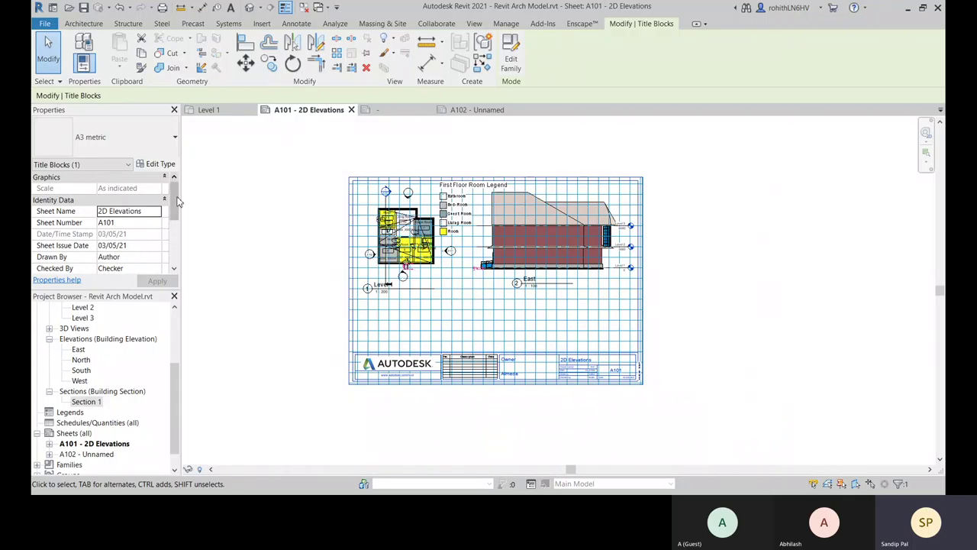
scroll(174, 206, "down", 1)
scroll(180, 214, "down", 2)
scroll(180, 221, "down", 1)
scroll(181, 229, "down", 3)
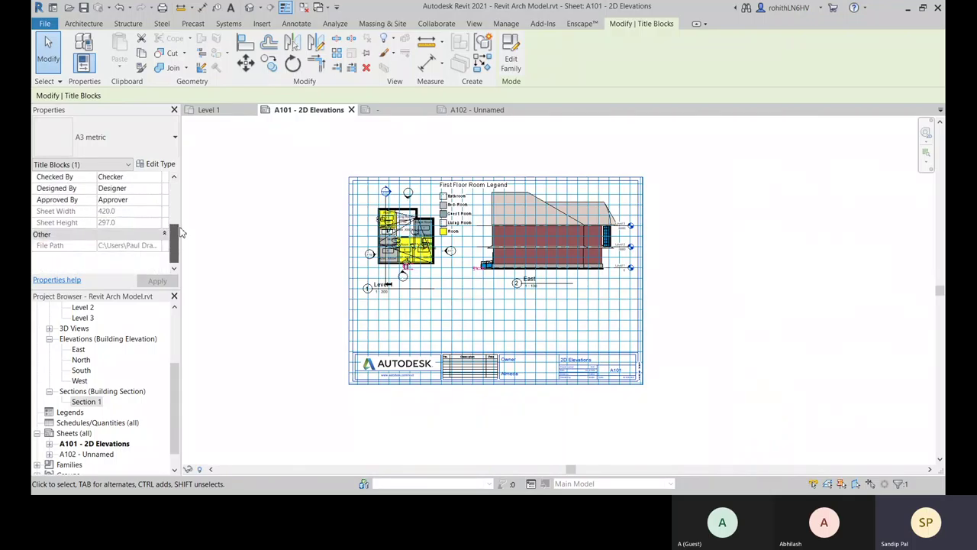
scroll(126, 242, "up", 6)
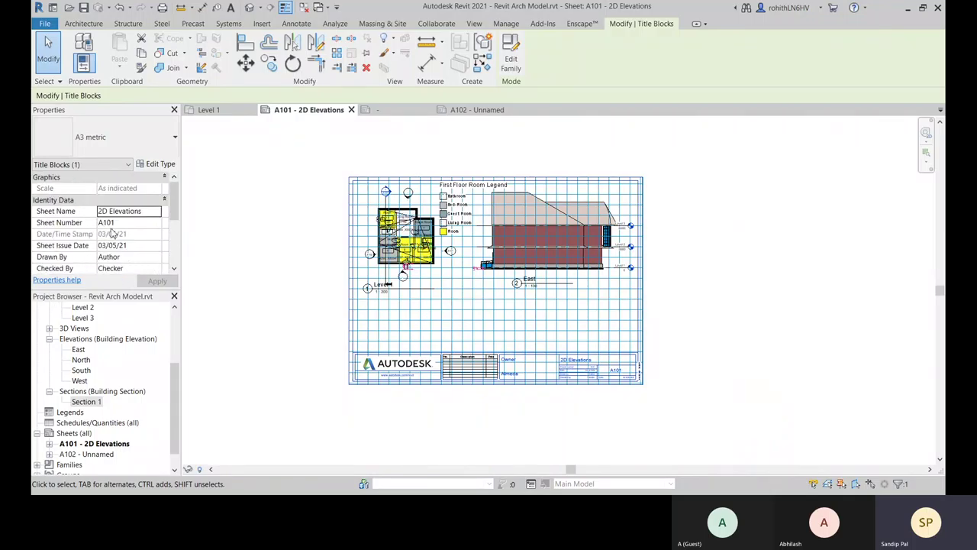
left_click(227, 305)
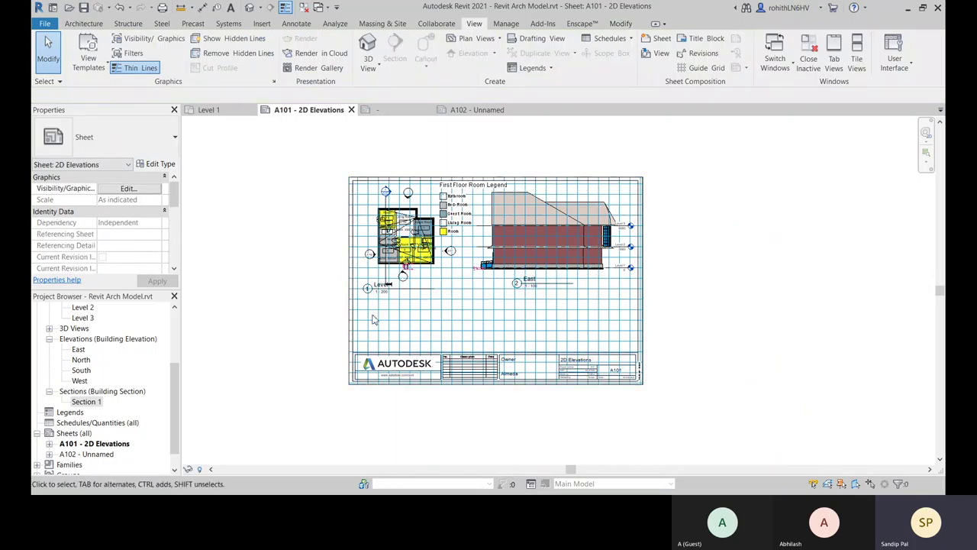
middle_click_drag(290, 270, 305, 292)
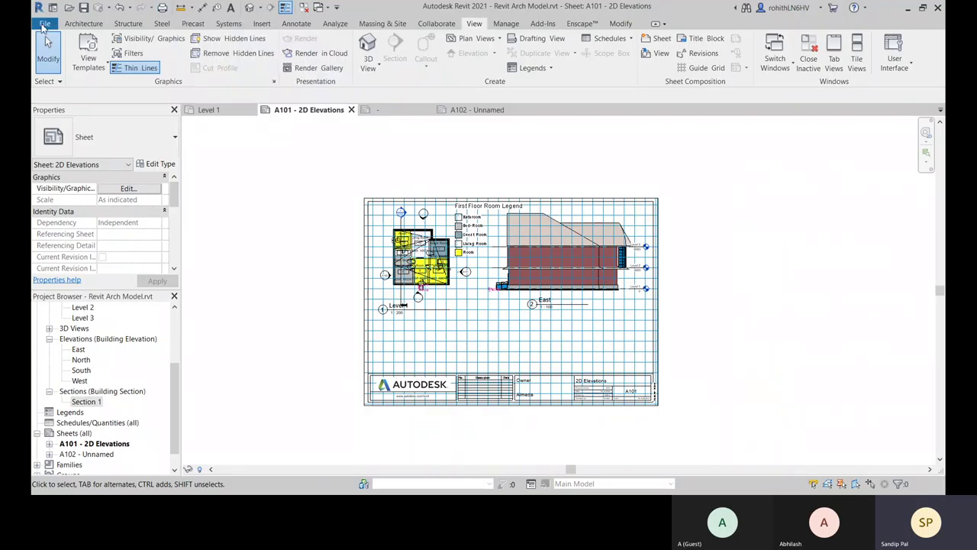
Print sheet A101 to Microsoft Print to PDF and open the printer's document properties
left_click(44, 24)
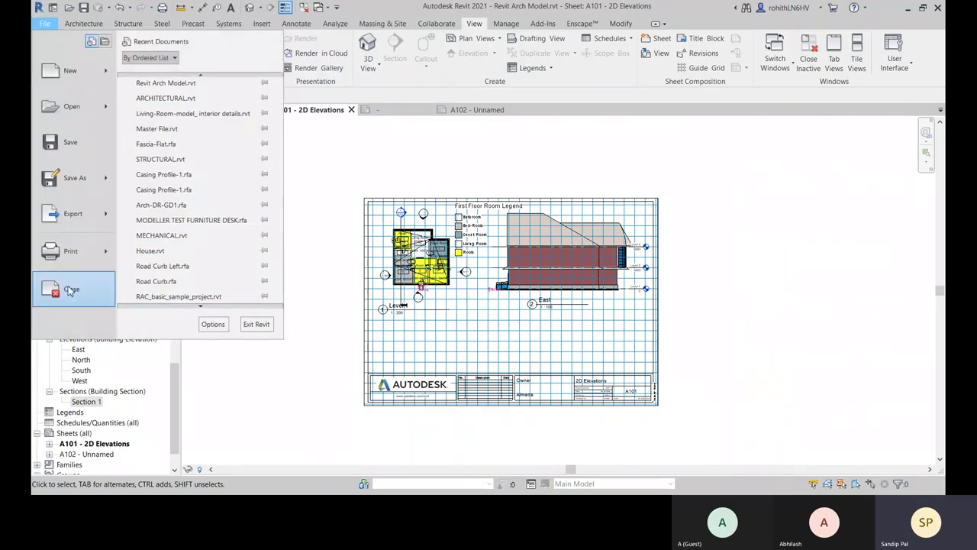
mouse_move(70, 251)
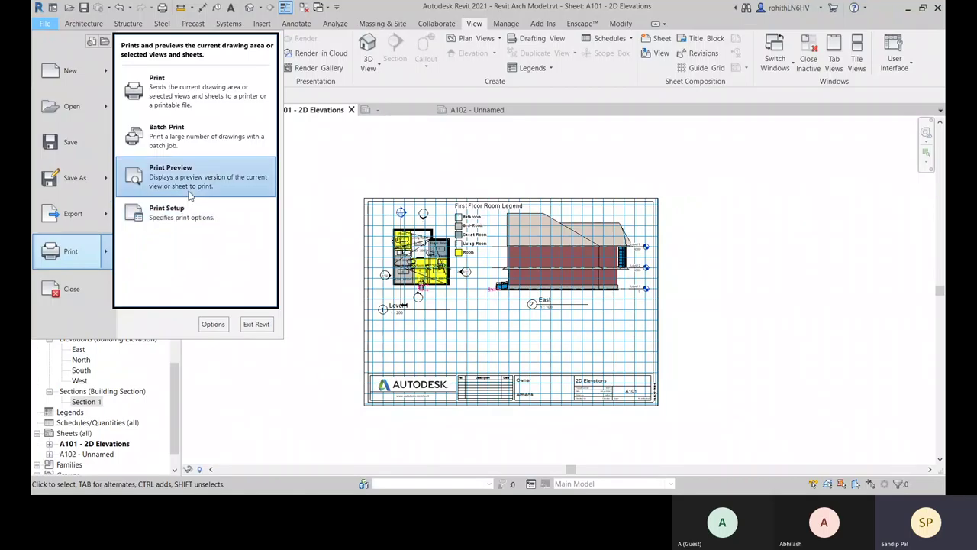
left_click(173, 97)
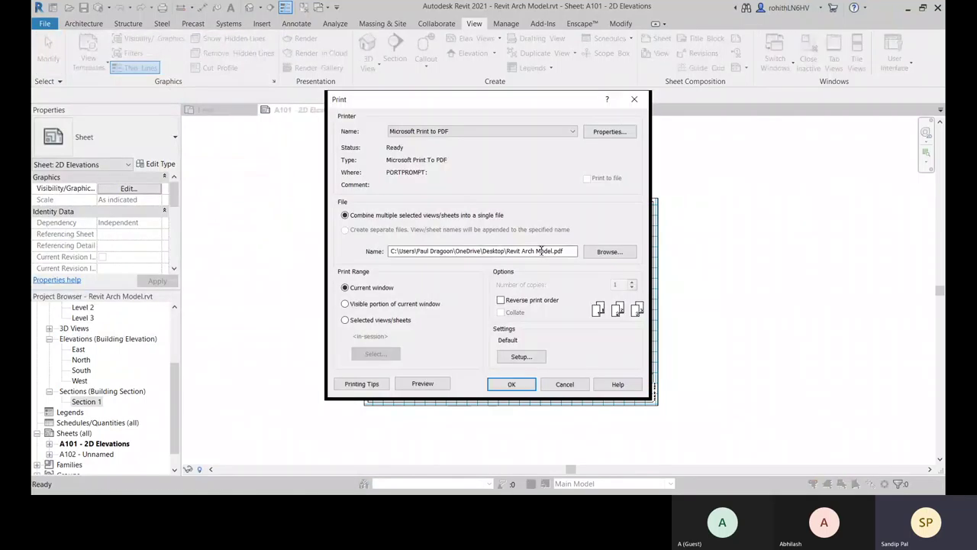
left_click_drag(460, 102, 390, 125)
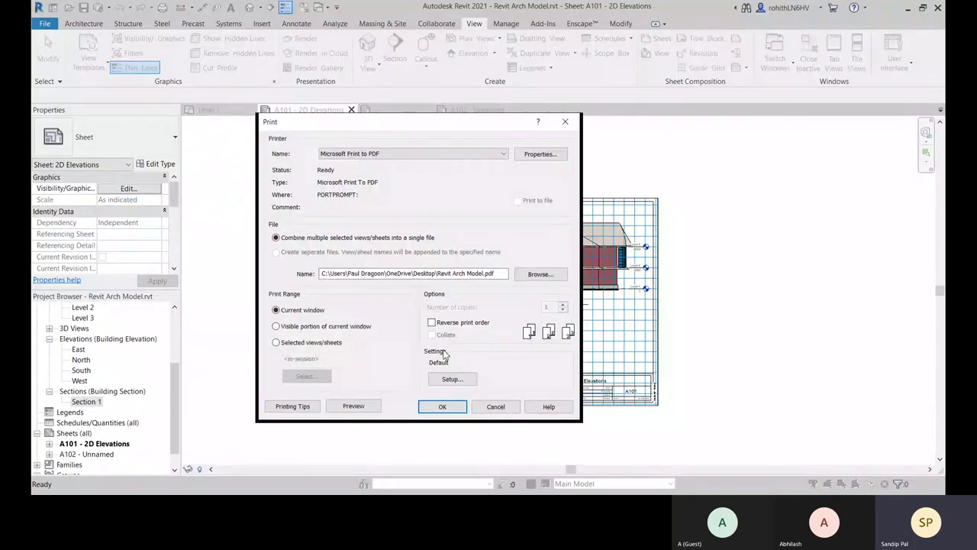
left_click(346, 155)
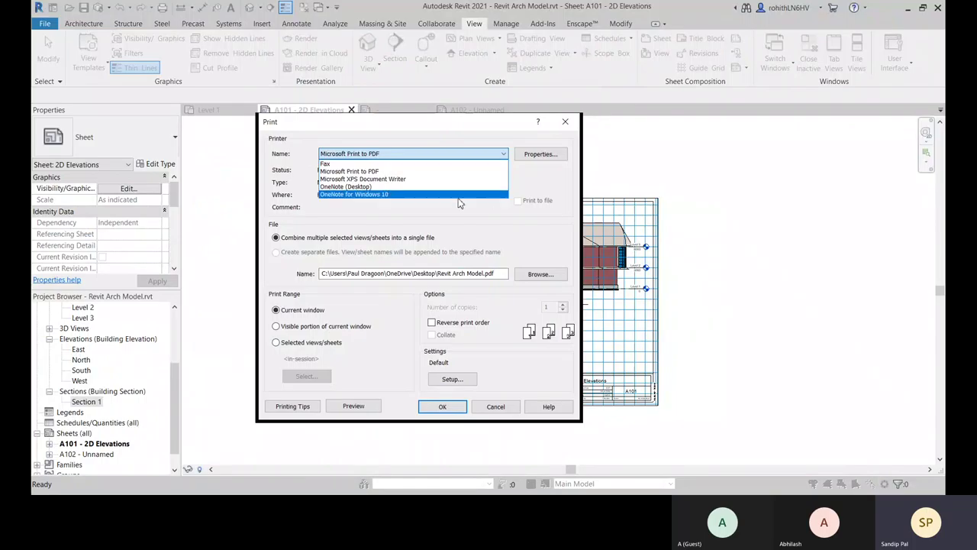
left_click(475, 219)
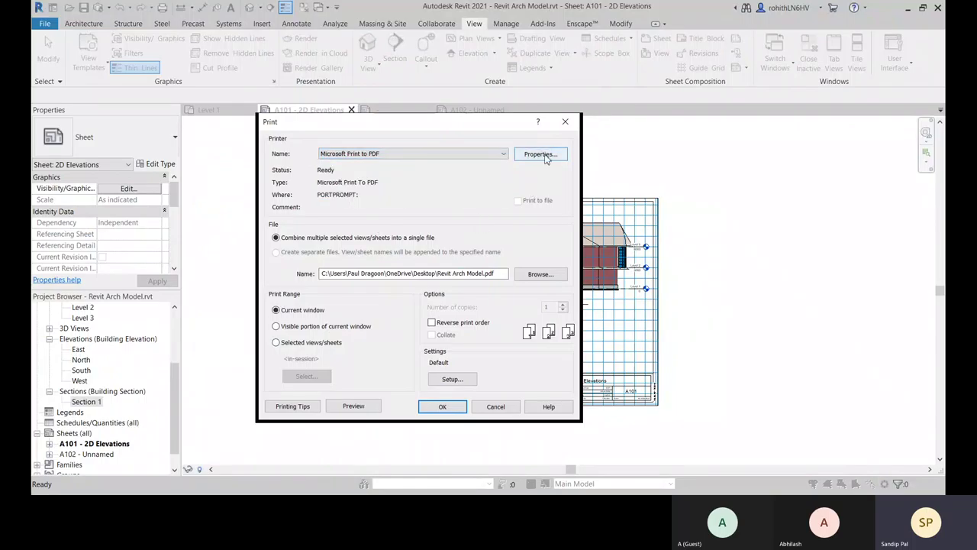
left_click(543, 154)
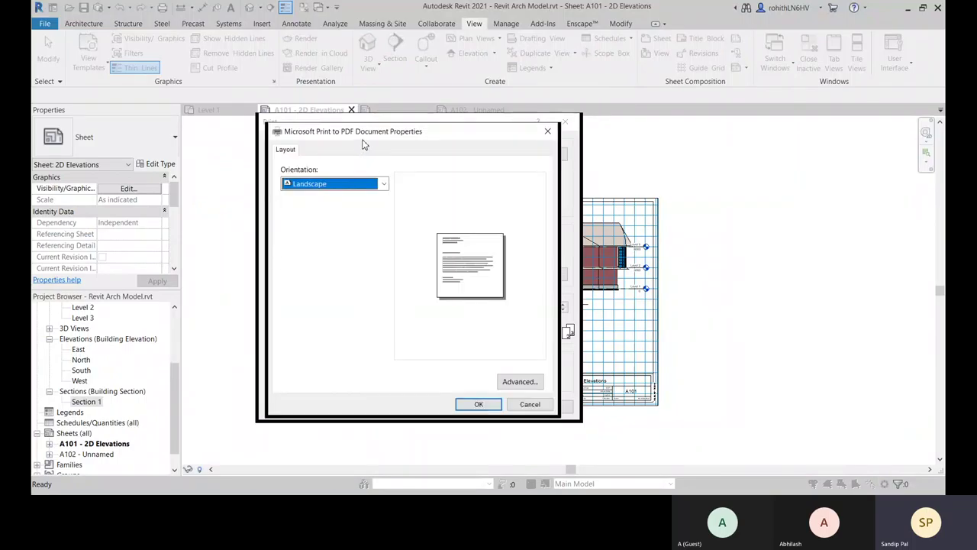
Keep landscape orientation, set the PDF paper size to A4, and confirm both dialogs
left_click(362, 192)
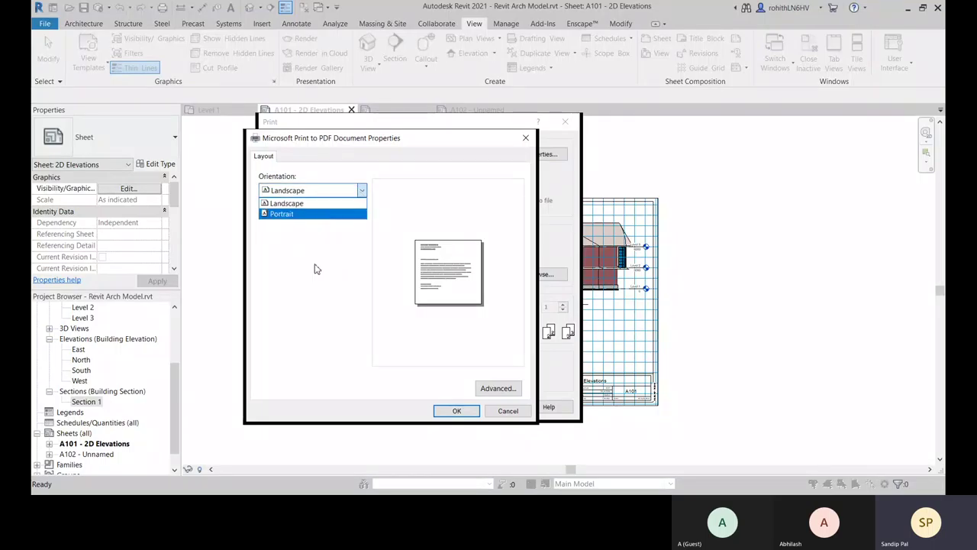
left_click(498, 387)
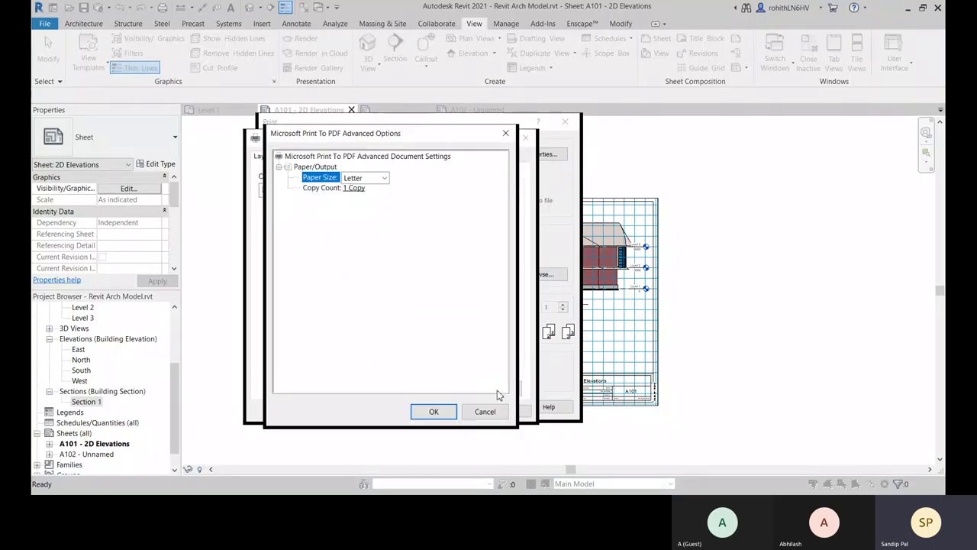
left_click(385, 178)
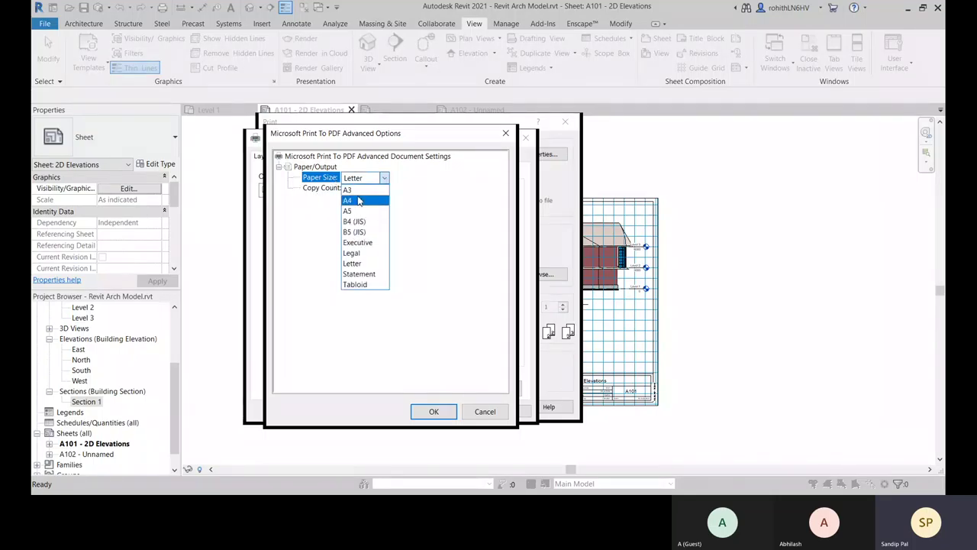
left_click(359, 201)
left_click(433, 411)
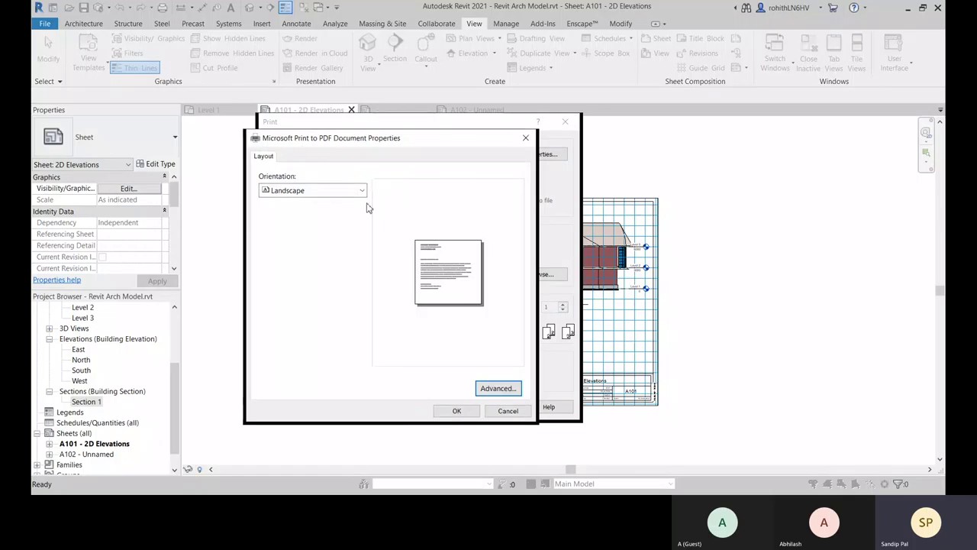
left_click(456, 411)
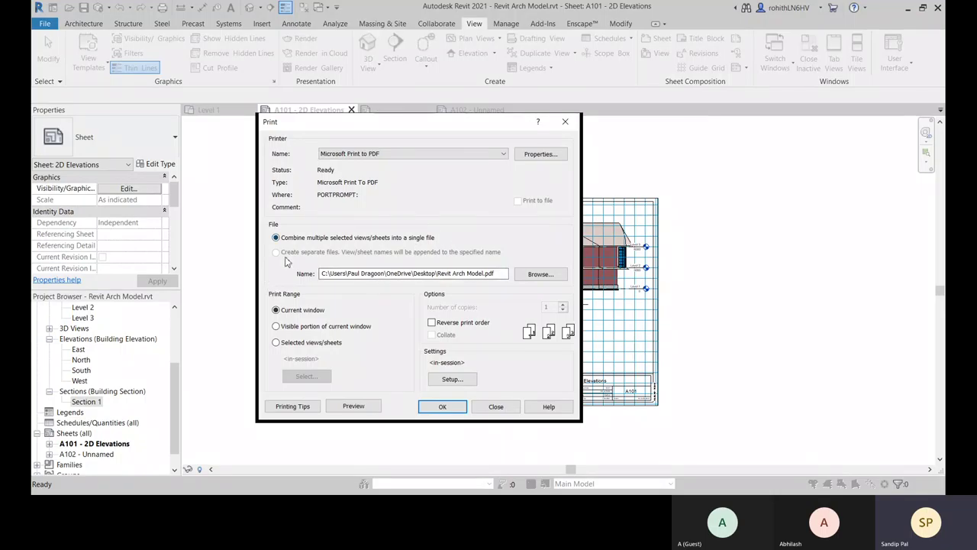
Set the PDF output folder to Desktop > Revit
left_click(375, 277)
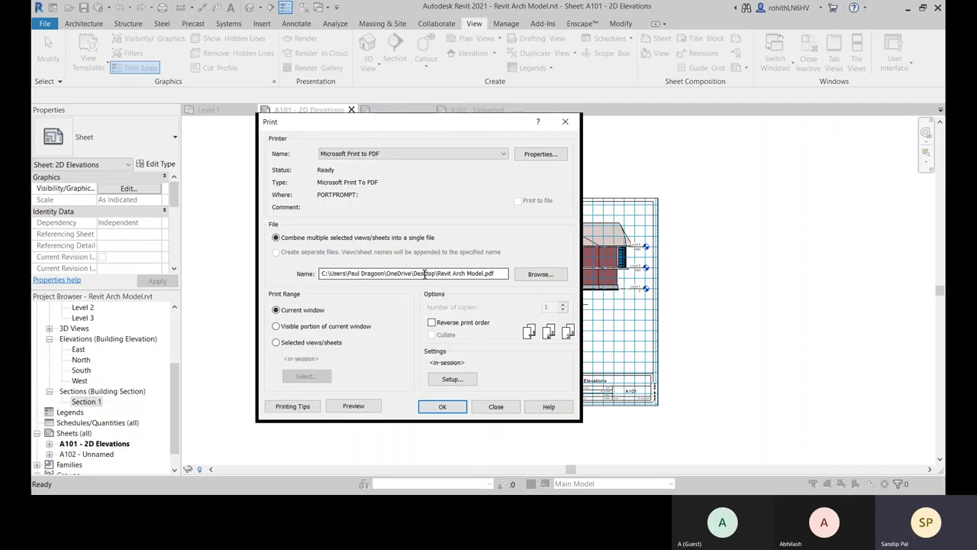
left_click(540, 275)
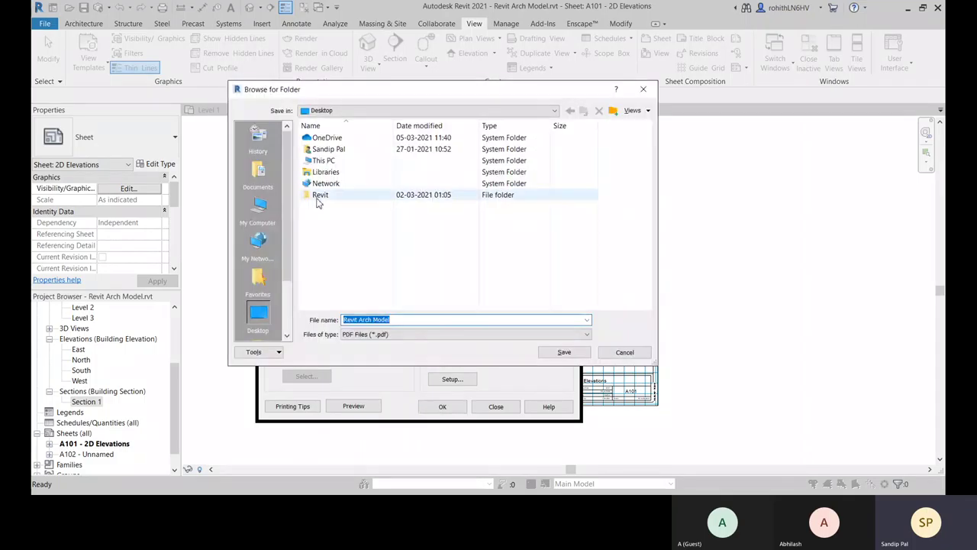
left_click(260, 317)
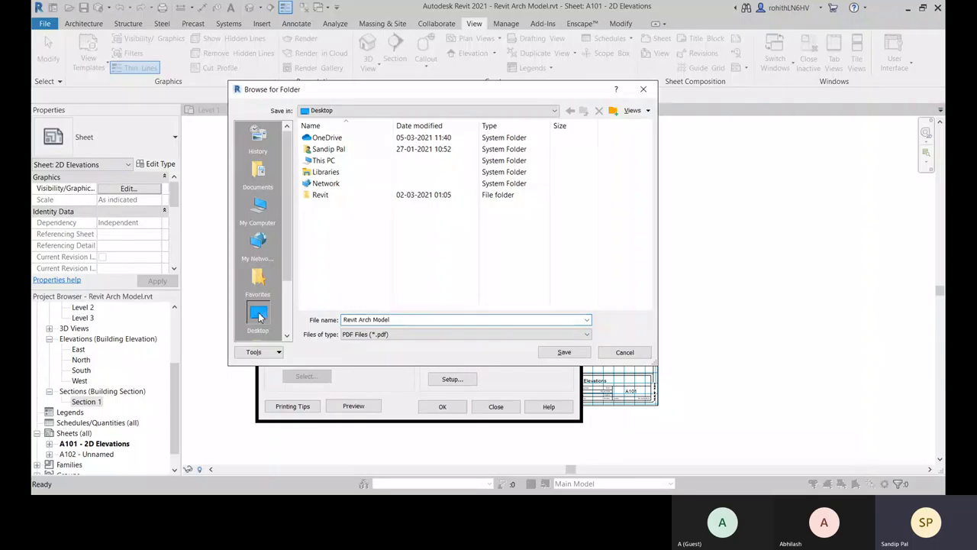
left_click(326, 197)
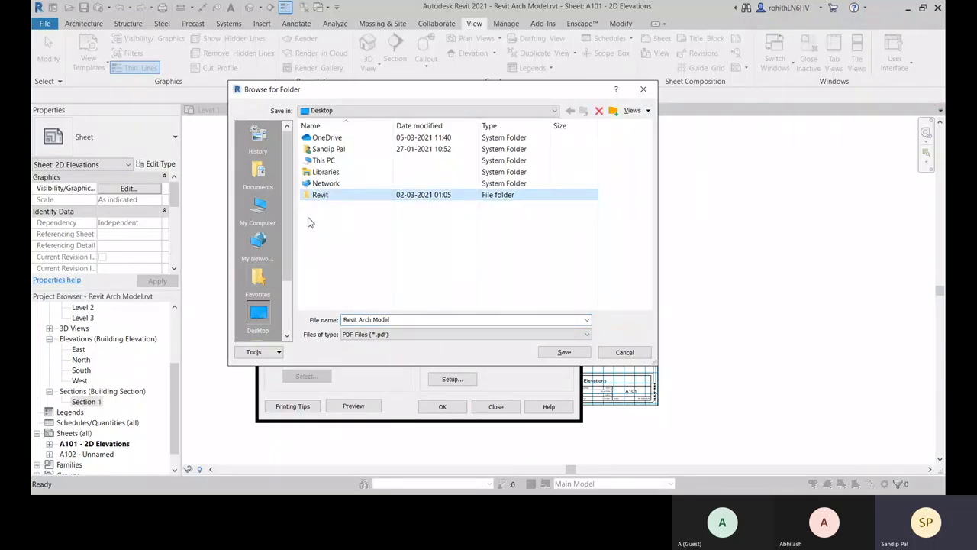
double_click(389, 195)
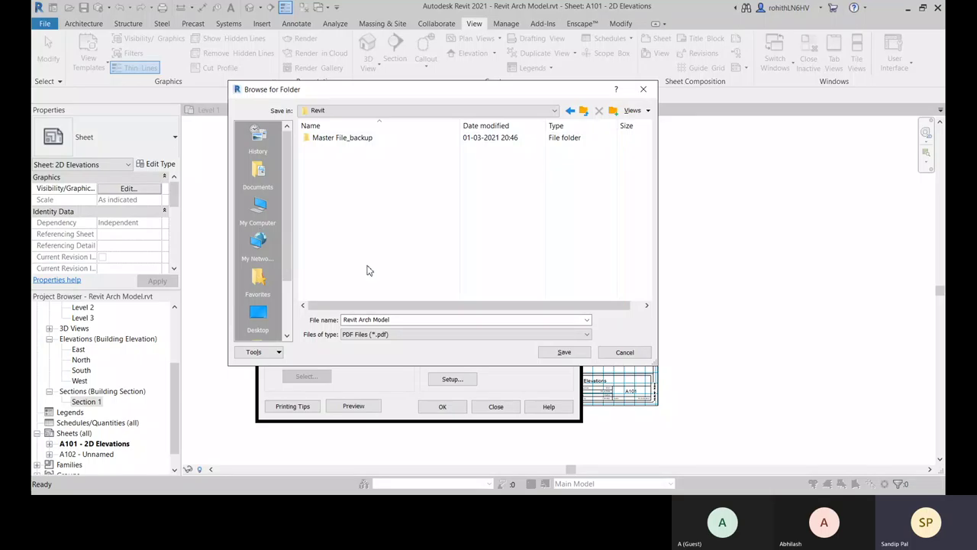
left_click(564, 352)
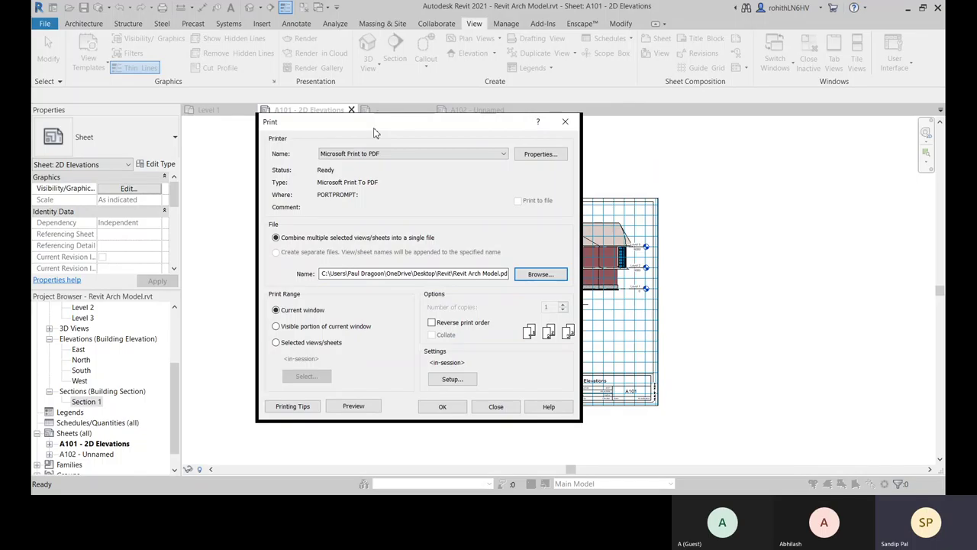
Print only the visible portion of the current window and dismiss the raster printing warning
left_click_drag(374, 132, 295, 126)
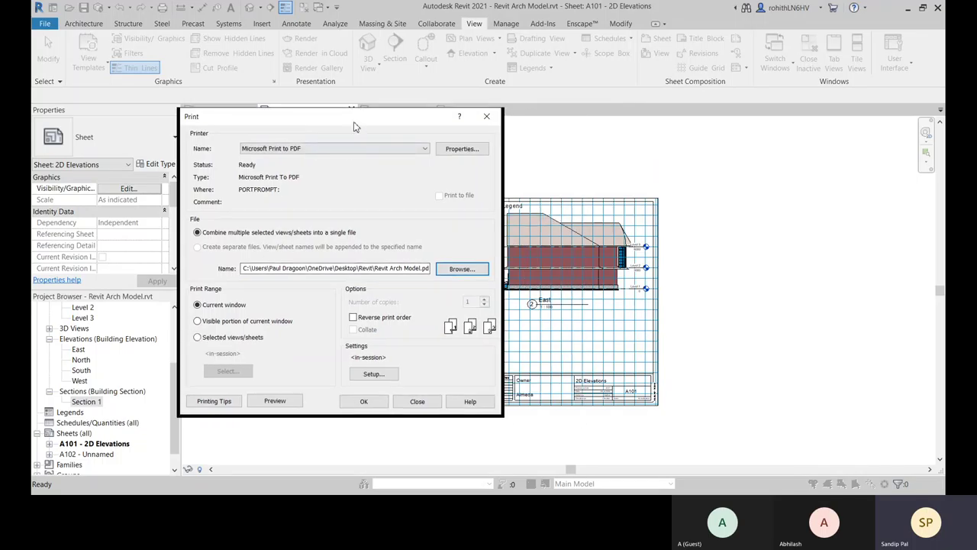
left_click_drag(354, 128, 382, 129)
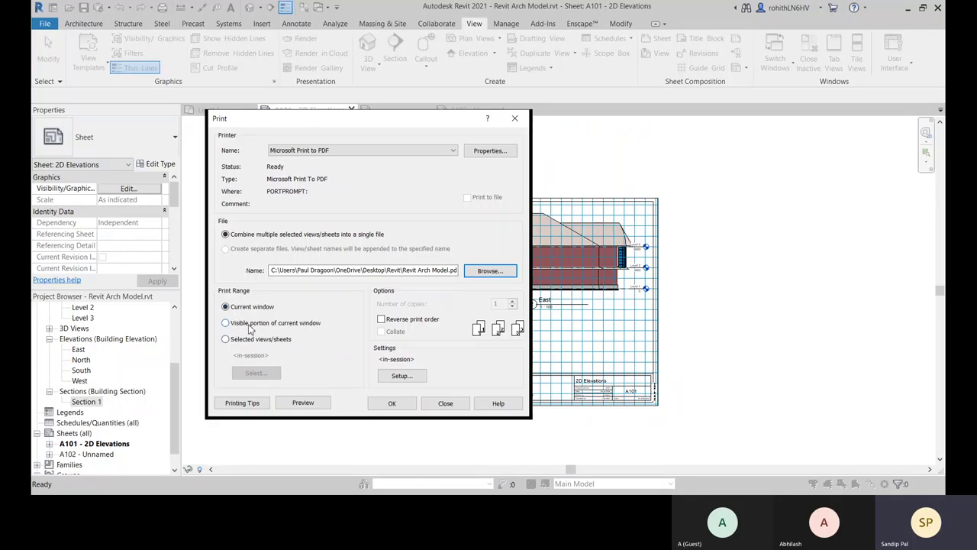
left_click(226, 326)
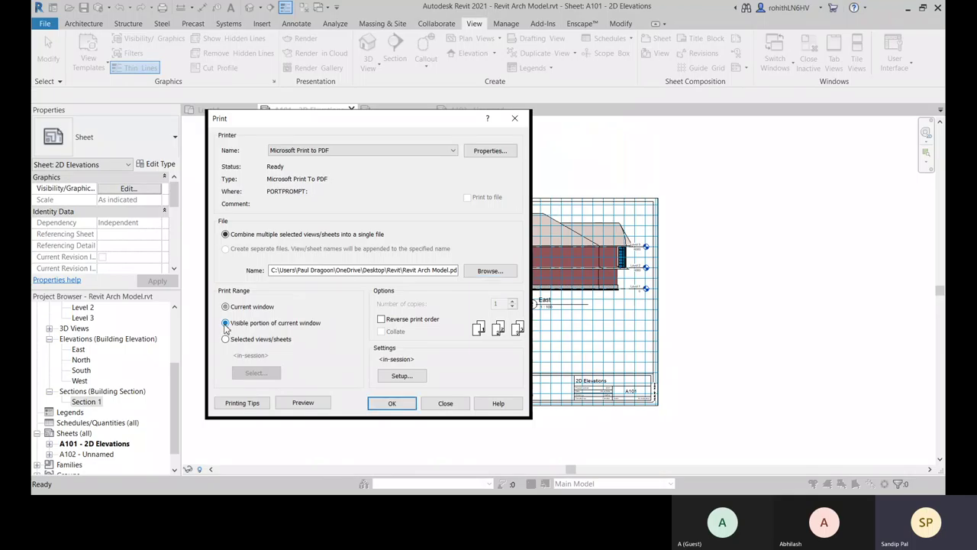
left_click(389, 403)
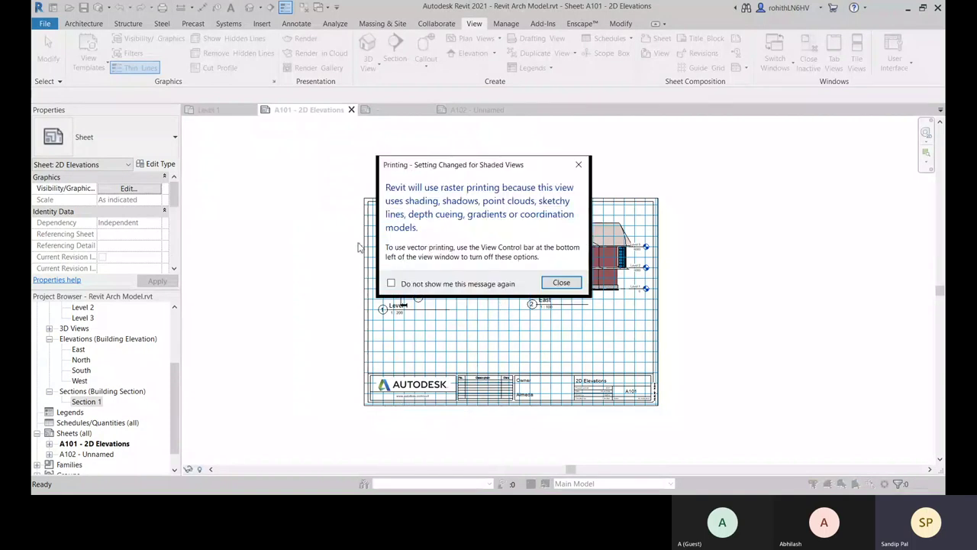
key("Return")
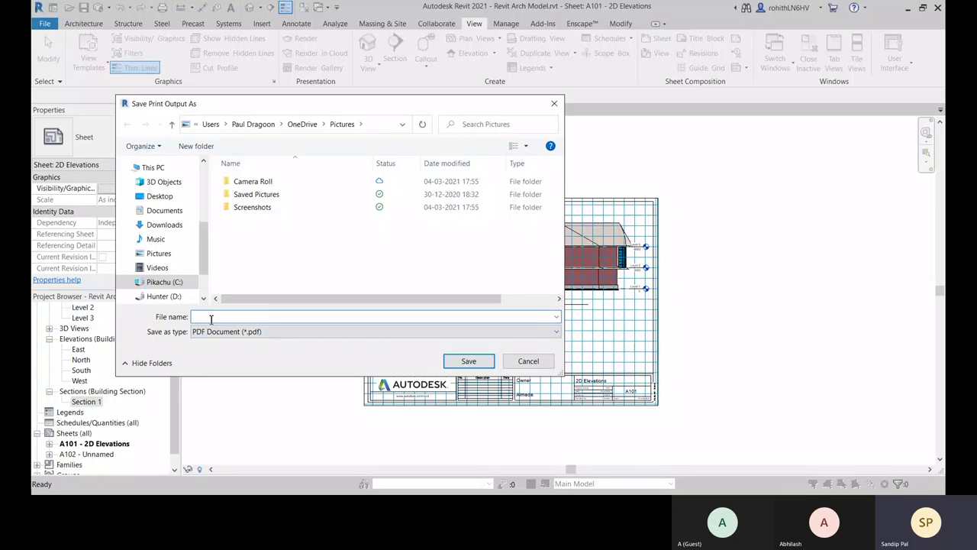
Save the printed A101 PDF to the Desktop as 'Window Print'
mouse_move(164, 211)
left_click(162, 198)
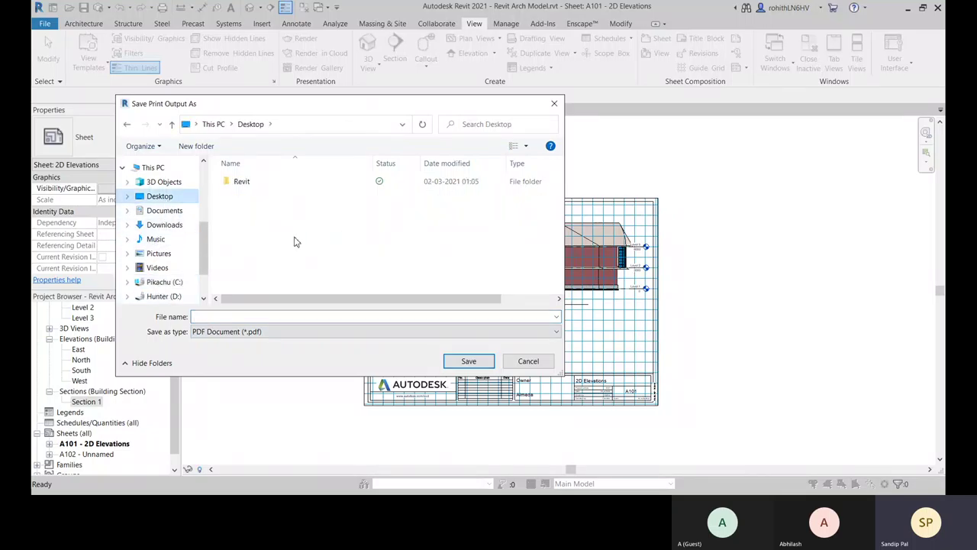
left_click(238, 320)
type("Window Pri")
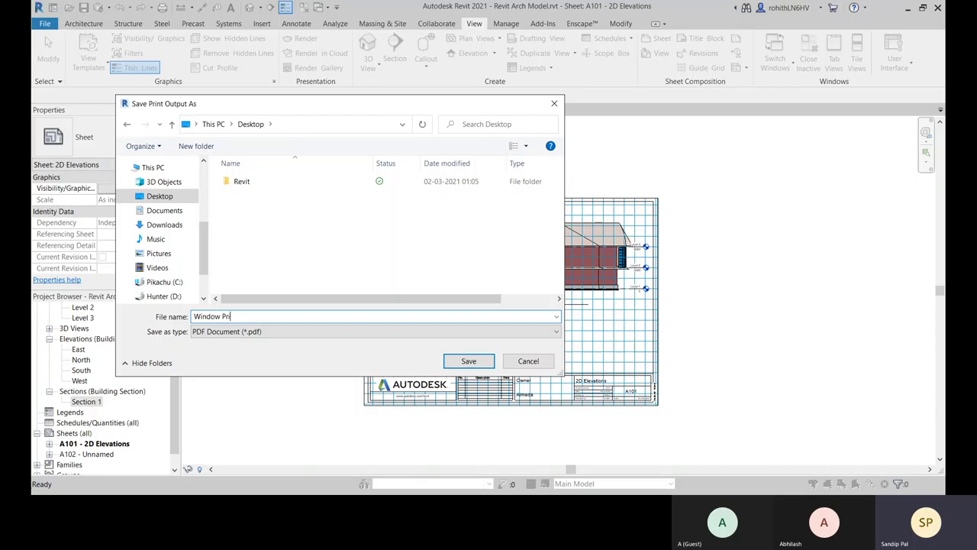
type("nt")
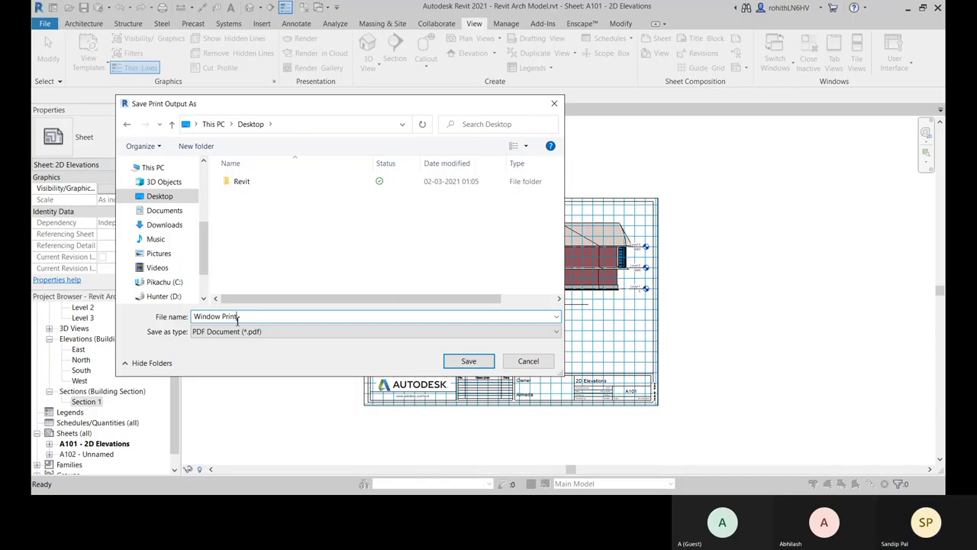
left_click(463, 363)
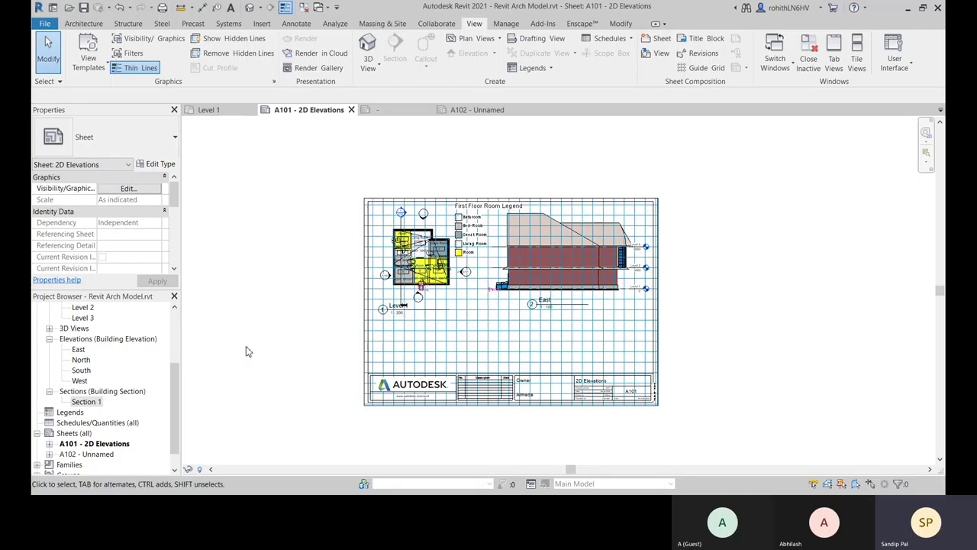
middle_click_drag(342, 345, 335, 336)
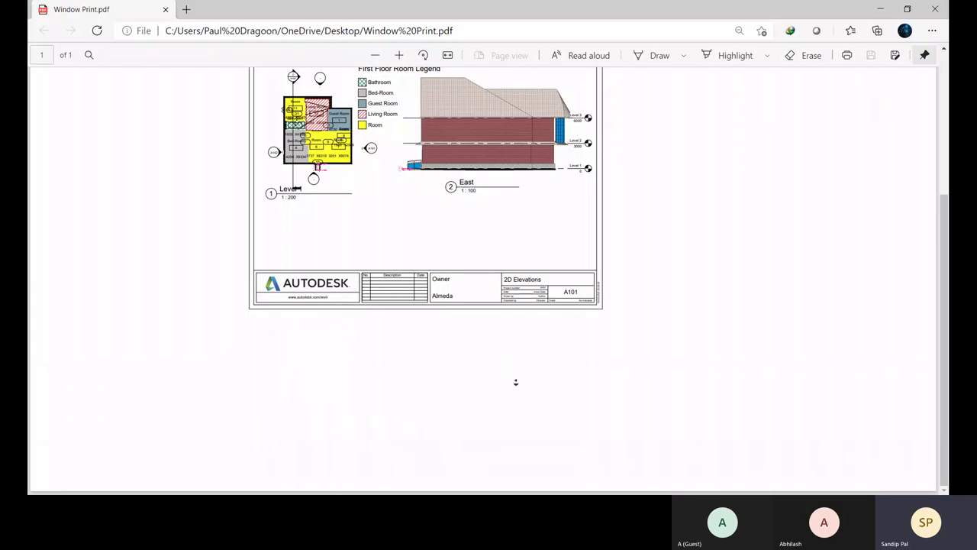
Scroll through the Window Print PDF of sheet A101 in Edge
scroll(516, 392, "up", 2)
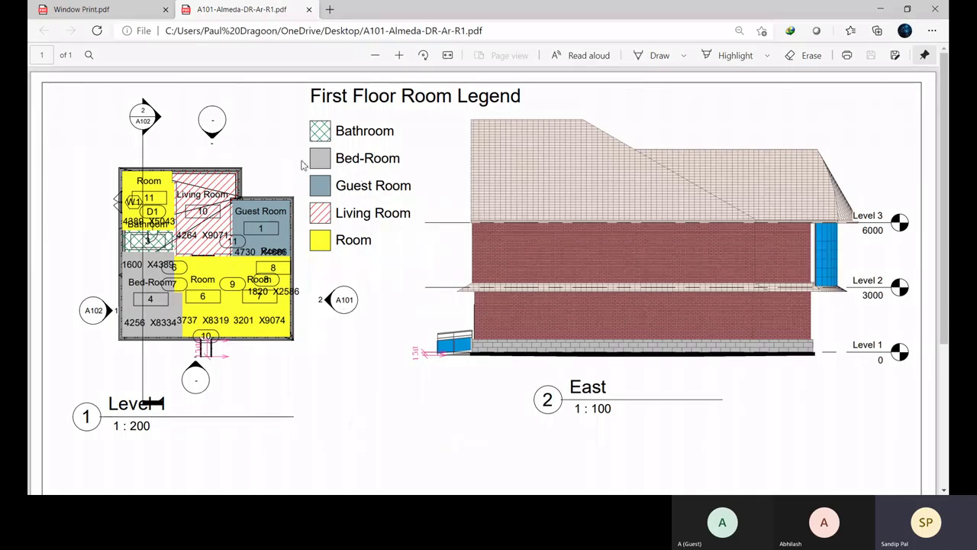
Scroll the A101 PDF, then close the Edge window
scroll(720, 142, "down", 1)
scroll(715, 236, "down", 3)
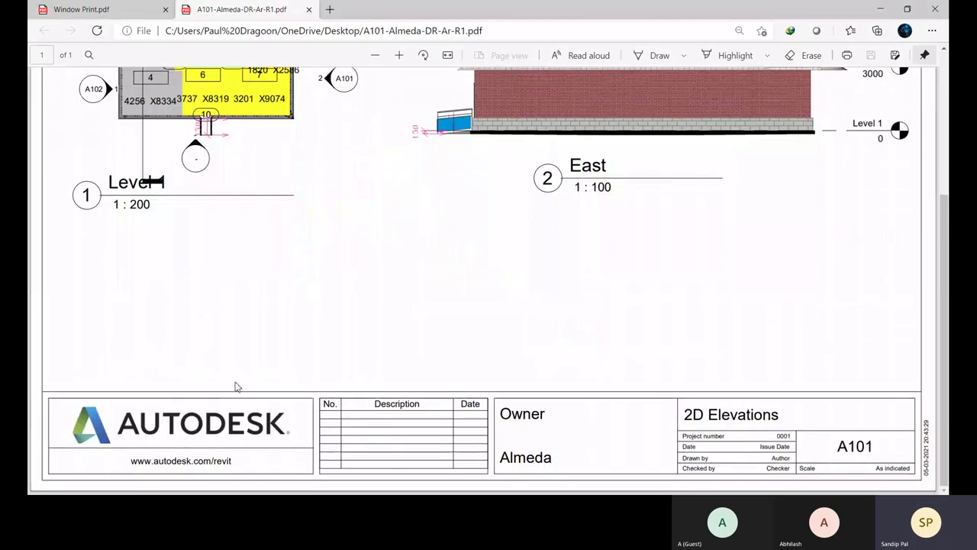
scroll(445, 113, "up", 4)
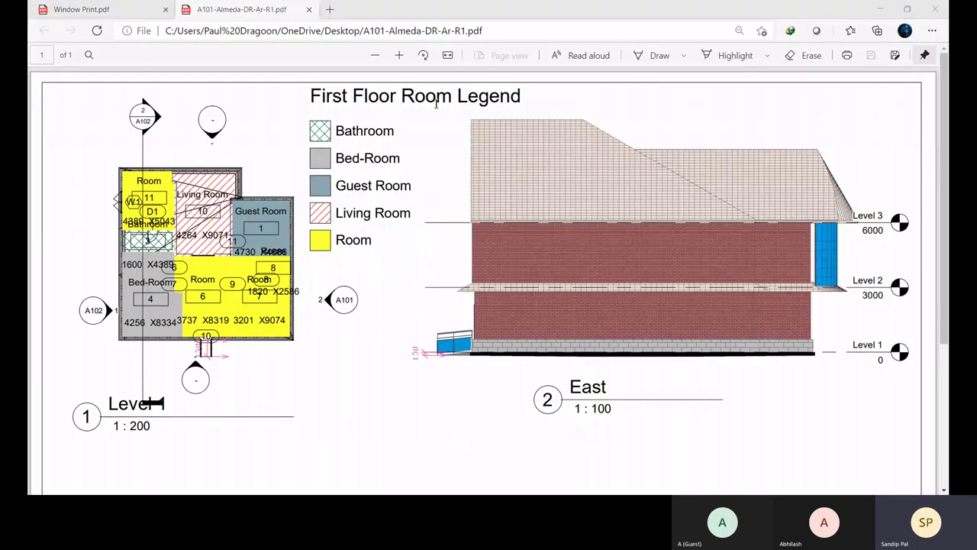
left_click(934, 10)
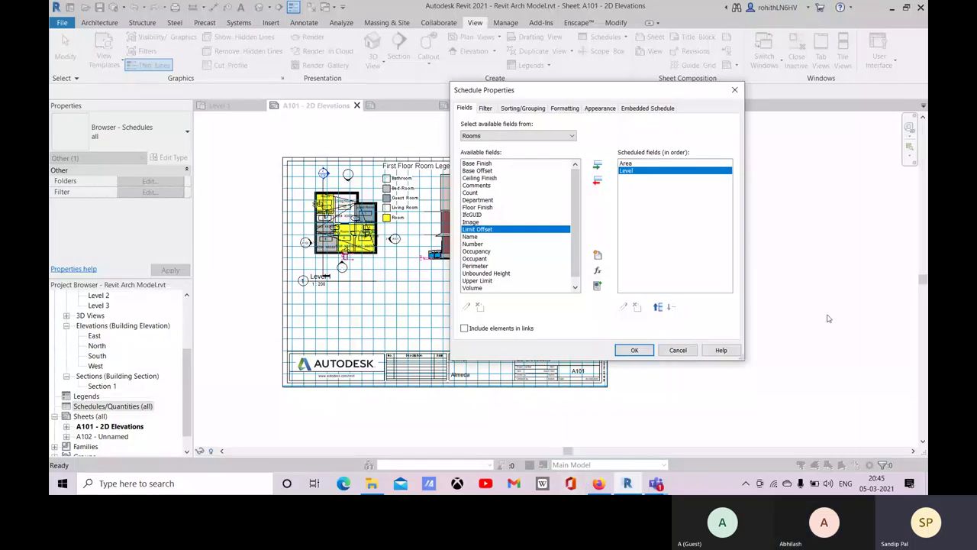
Cancel the Area and Level room schedule and bring up File Explorer from the taskbar
left_click(678, 350)
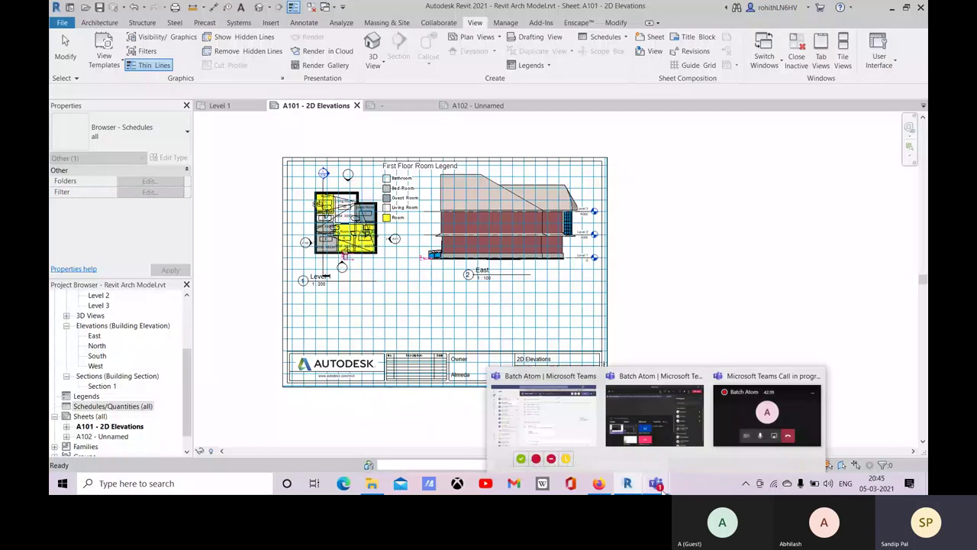
left_click(372, 486)
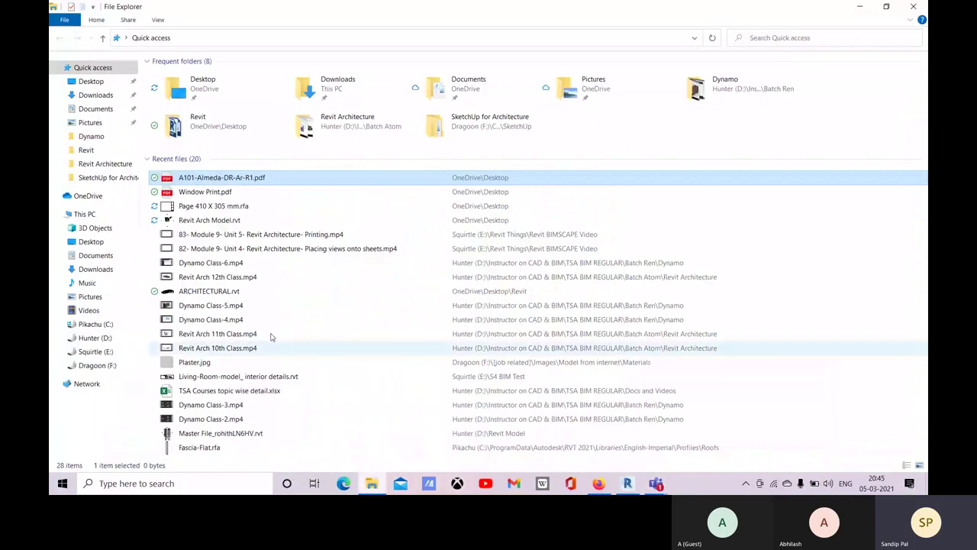
double_click(200, 181)
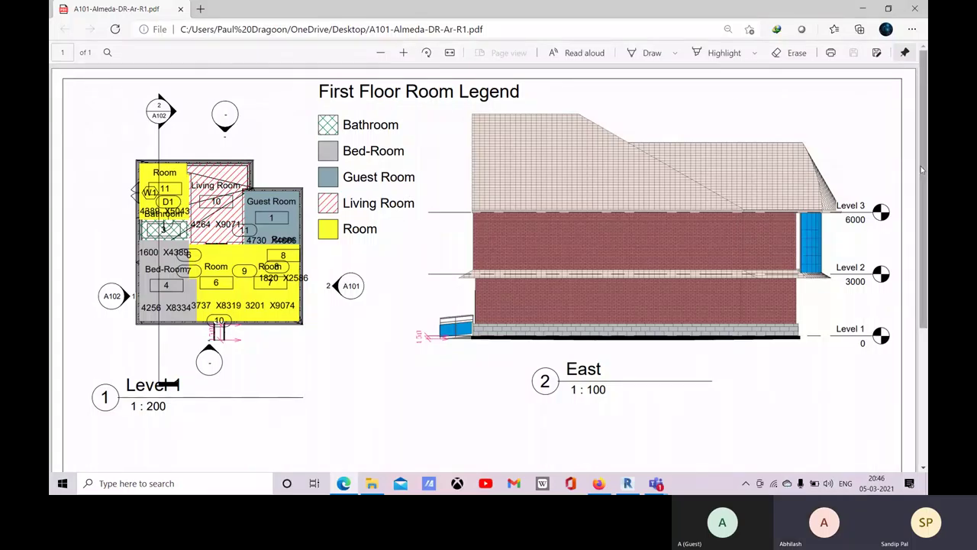
scroll(785, 354, "down", 3)
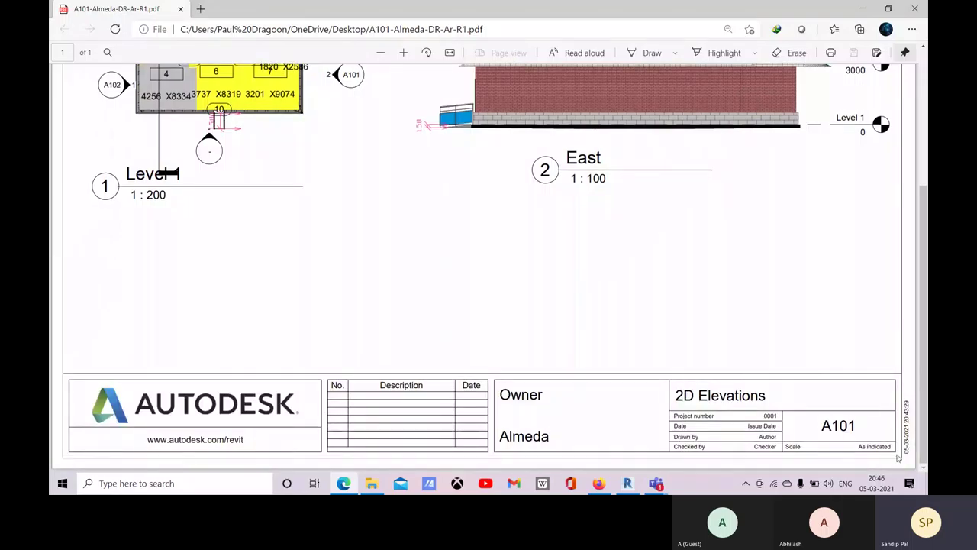
scroll(342, 172, "up", 3)
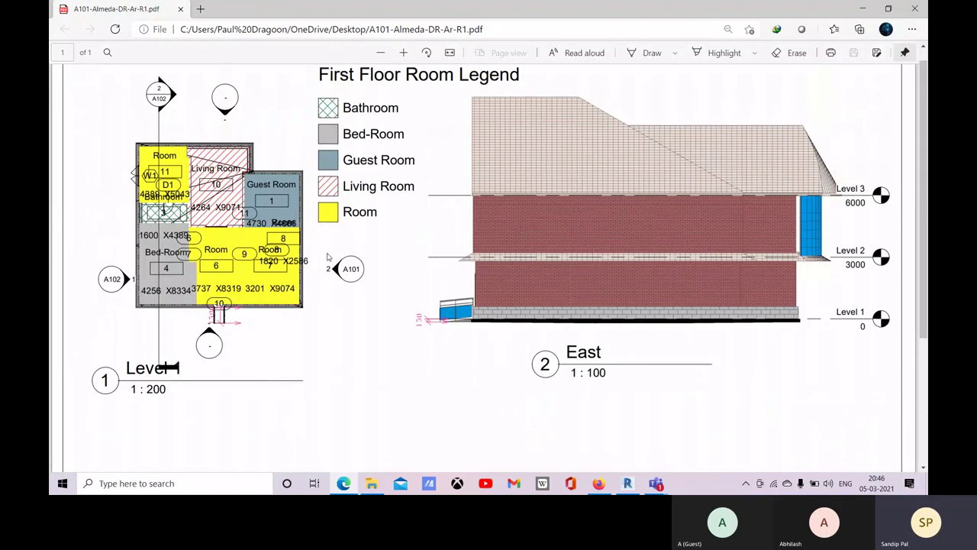
scroll(825, 252, "up", 1)
left_click(924, 11)
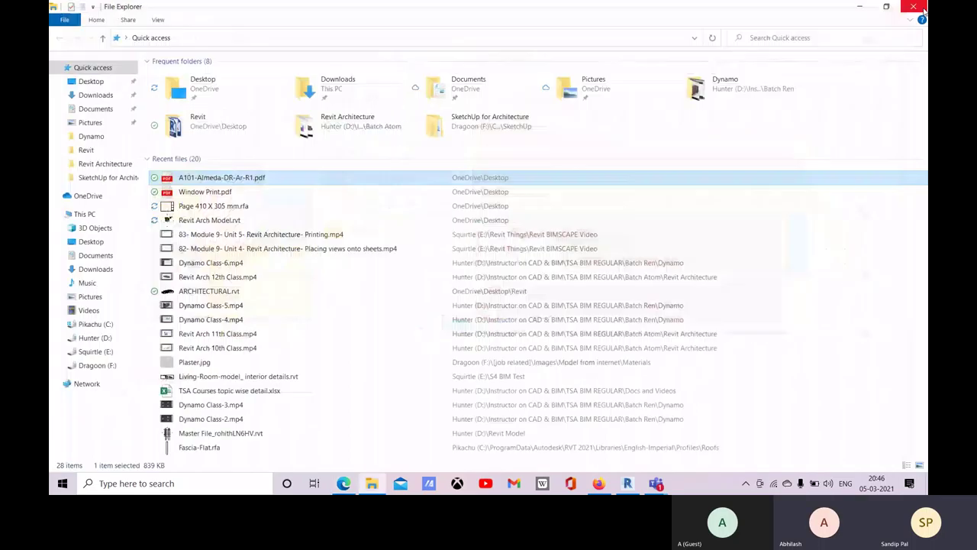
Minimize File Explorer and return to sheet A101 - 2D Elevations in Revit
left_click(860, 6)
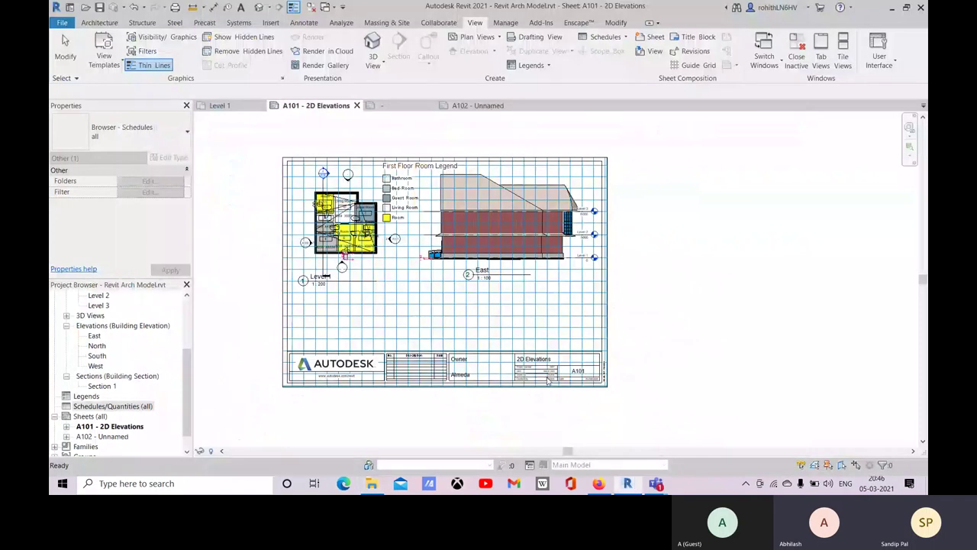
left_click(576, 323)
middle_click_drag(648, 314, 679, 321)
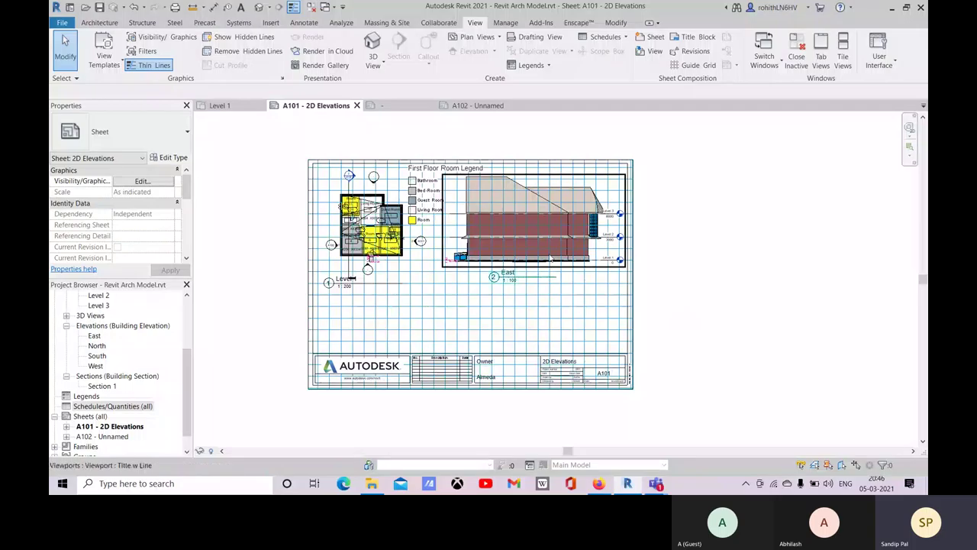
middle_click_drag(722, 234, 670, 238)
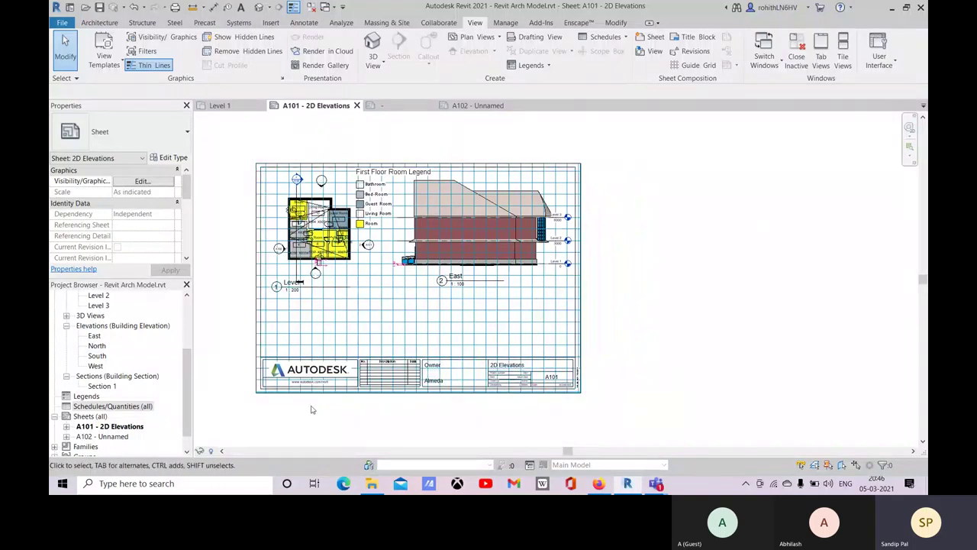
Place a trial A1 metric title block beside sheet A101
left_click(683, 38)
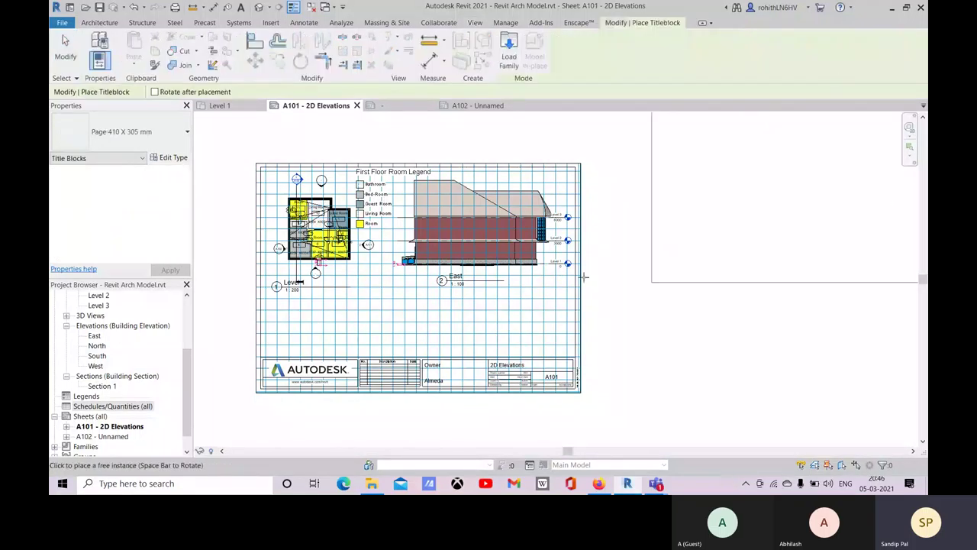
left_click(134, 145)
left_click(86, 187)
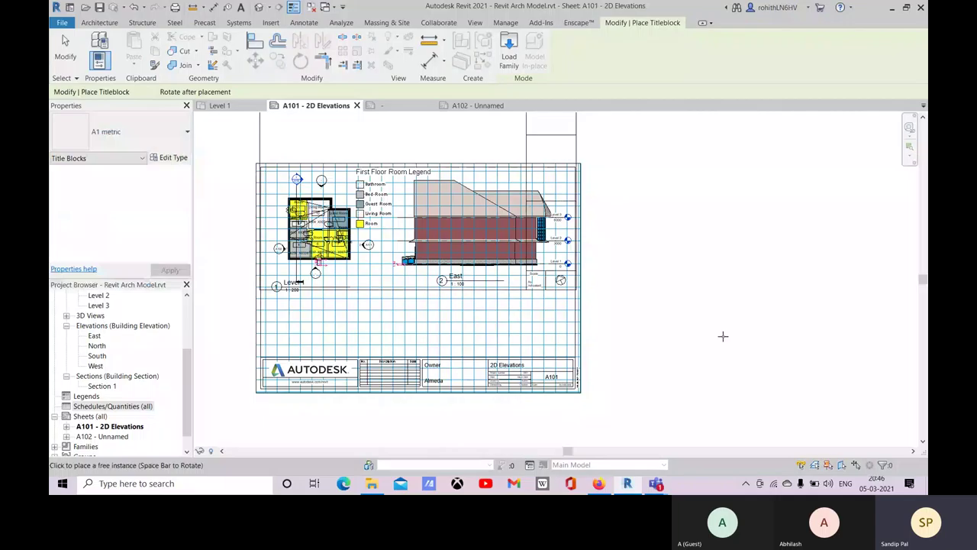
scroll(481, 393, "down", 2)
scroll(480, 393, "down", 1)
scroll(477, 416, "down", 2)
left_click(471, 404)
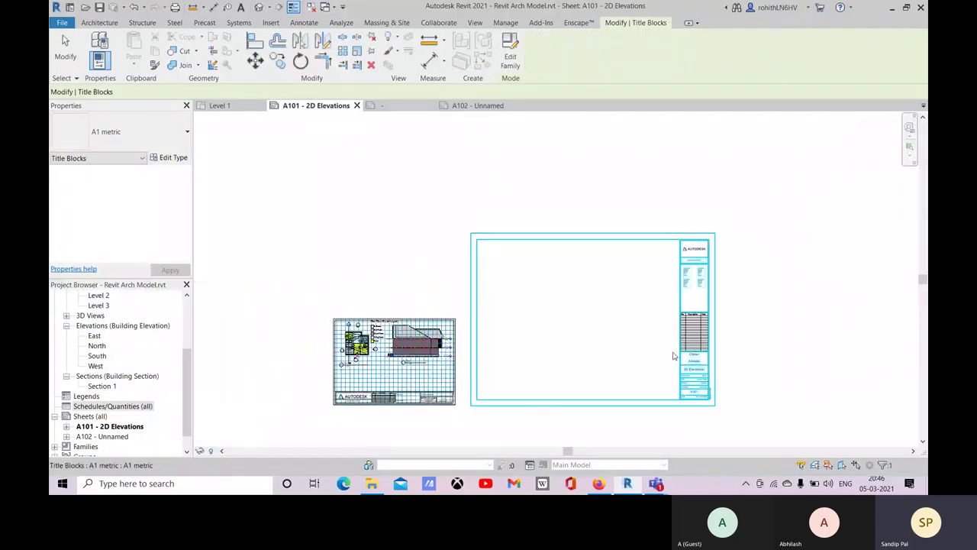
Delete the extra A1 metric title block, leaving only the original A3 layout
scroll(729, 397, "up", 1)
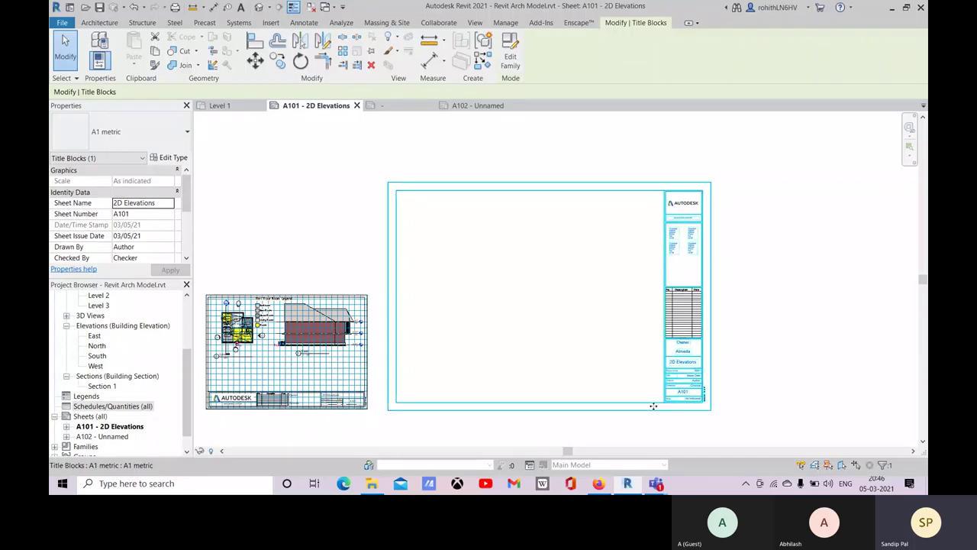
scroll(687, 398, "up", 2)
scroll(687, 398, "down", 1)
scroll(687, 398, "down", 2)
scroll(649, 401, "down", 1)
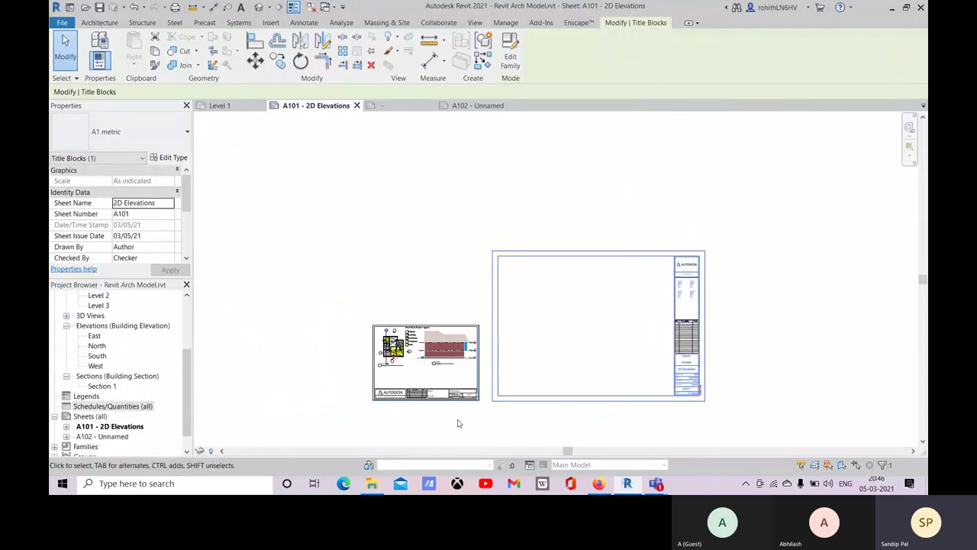
scroll(442, 404, "up", 5)
scroll(534, 382, "down", 1)
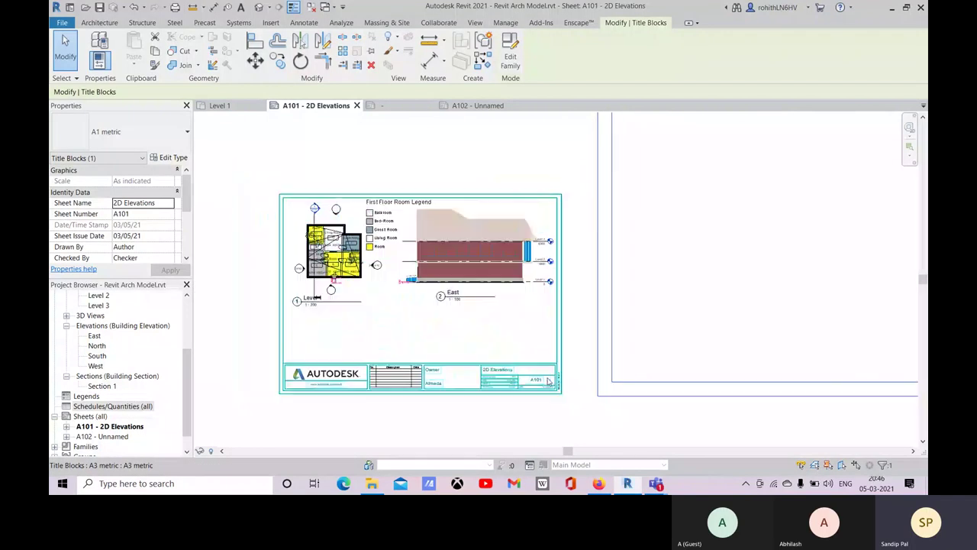
scroll(558, 382, "down", 2)
scroll(646, 305, "down", 1)
scroll(654, 316, "down", 2)
scroll(655, 316, "down", 1)
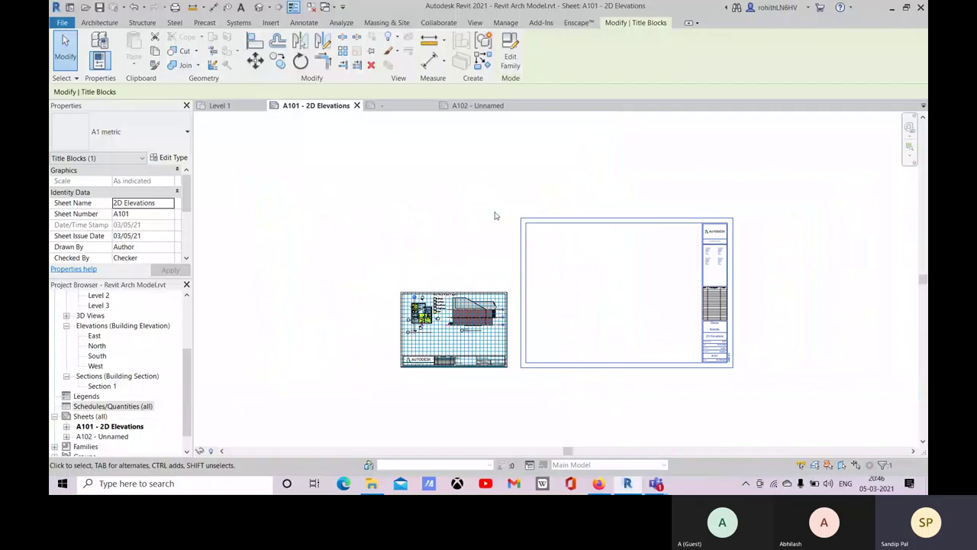
middle_click_drag(496, 267, 494, 254)
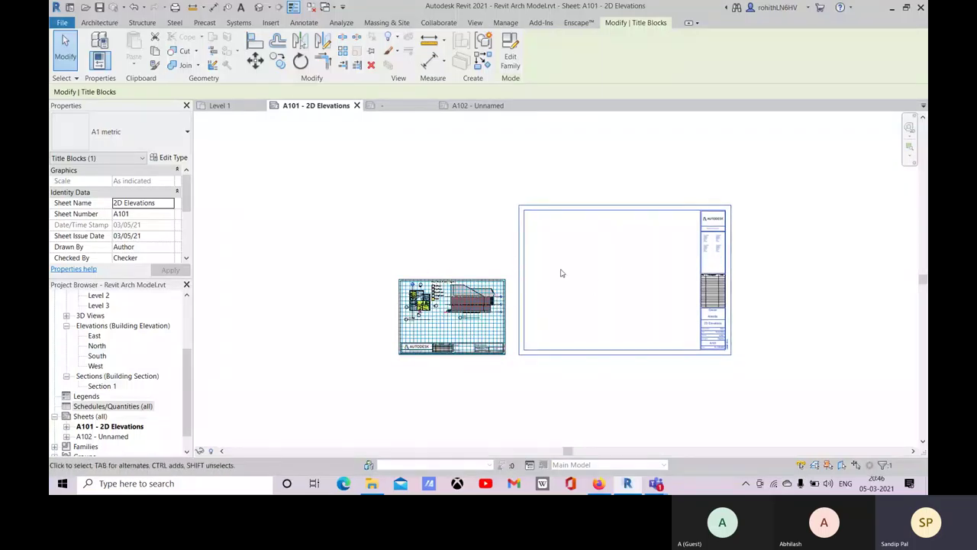
key("Delete")
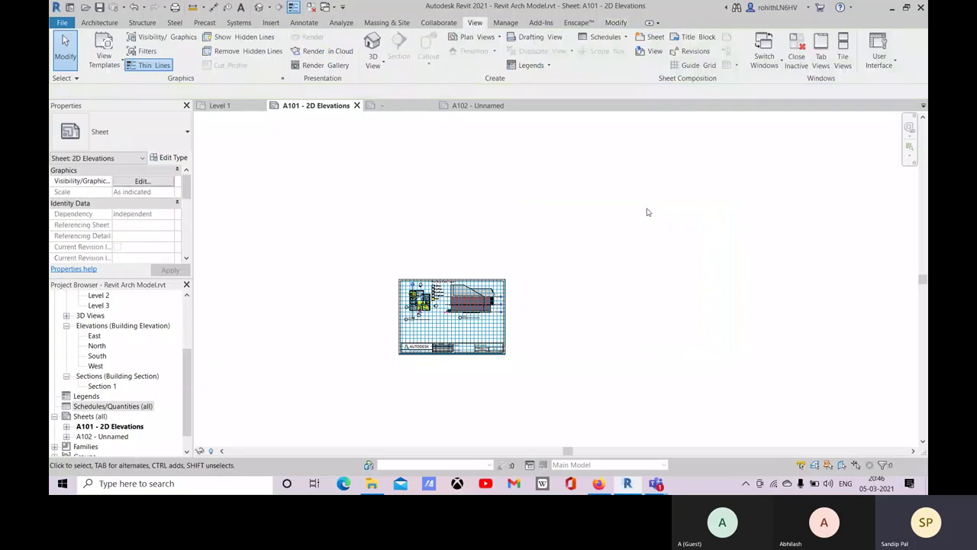
scroll(519, 328, "up", 2)
middle_click_drag(519, 329, 644, 305)
scroll(563, 284, "up", 1)
scroll(596, 328, "up", 2)
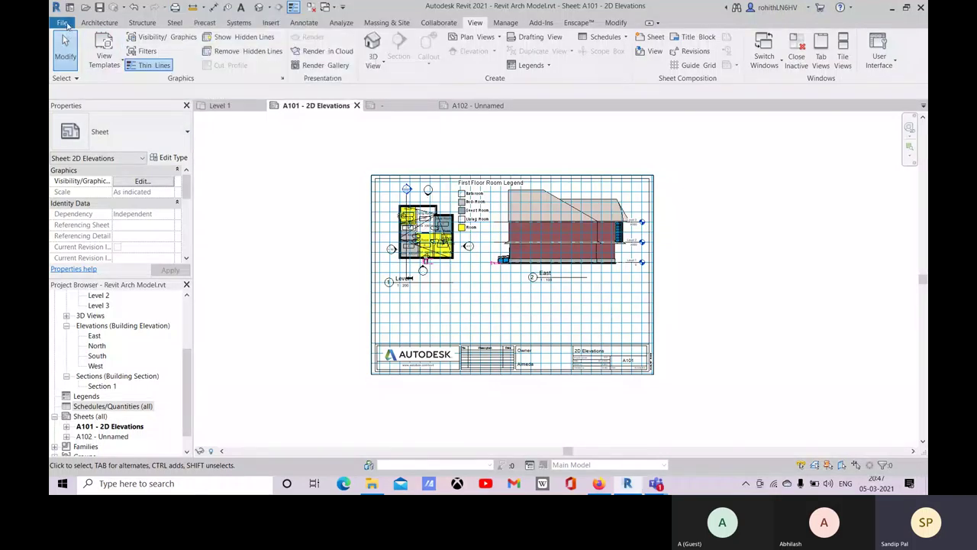
left_click(63, 23)
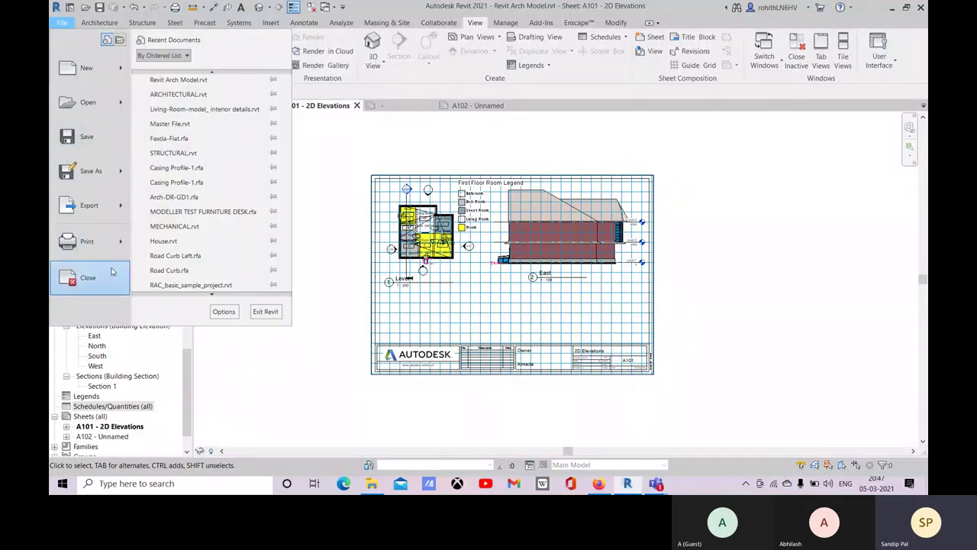
mouse_move(87, 241)
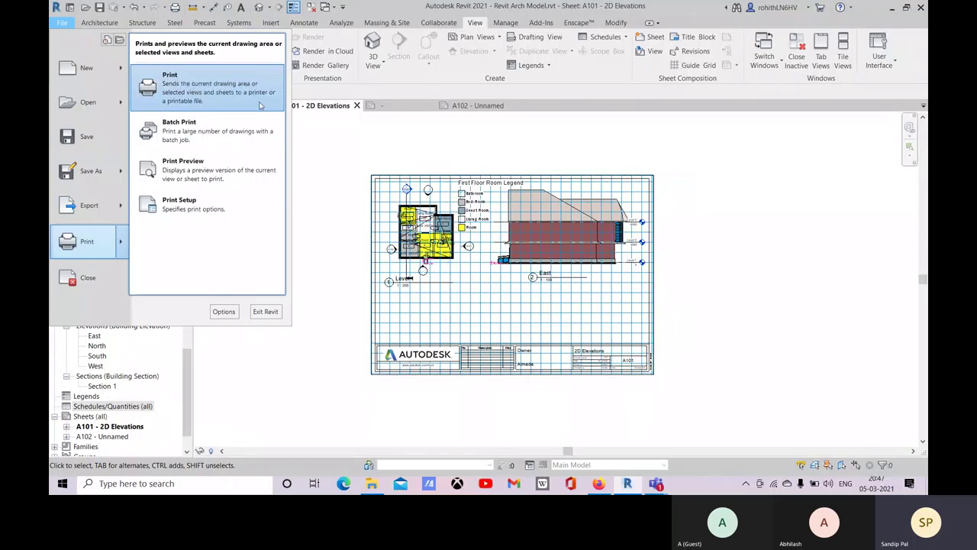
left_click(342, 156)
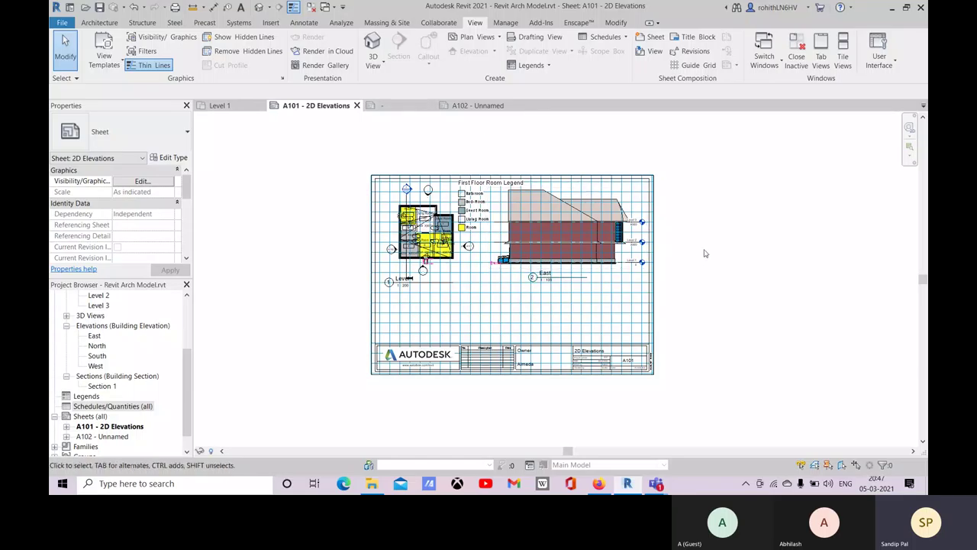
scroll(566, 309, "up", 2)
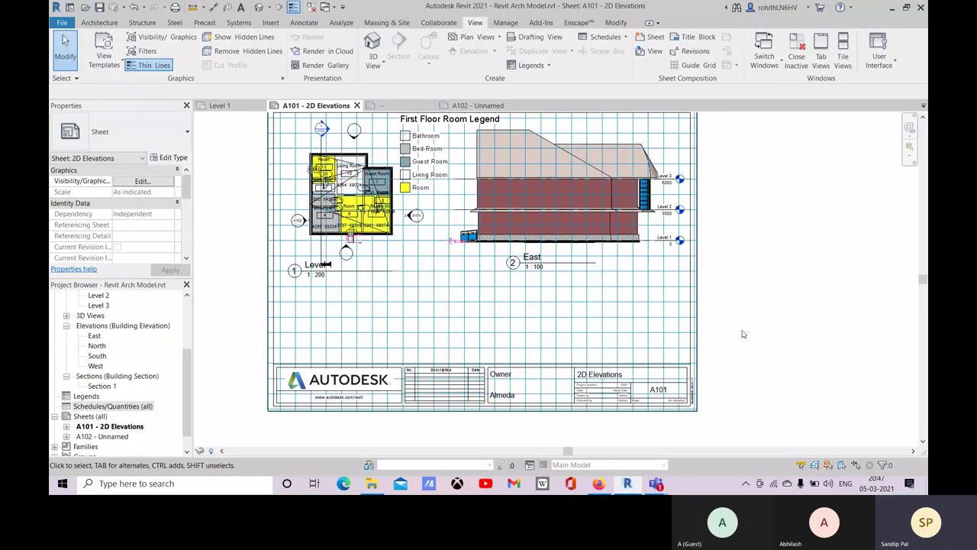
scroll(738, 328, "down", 2)
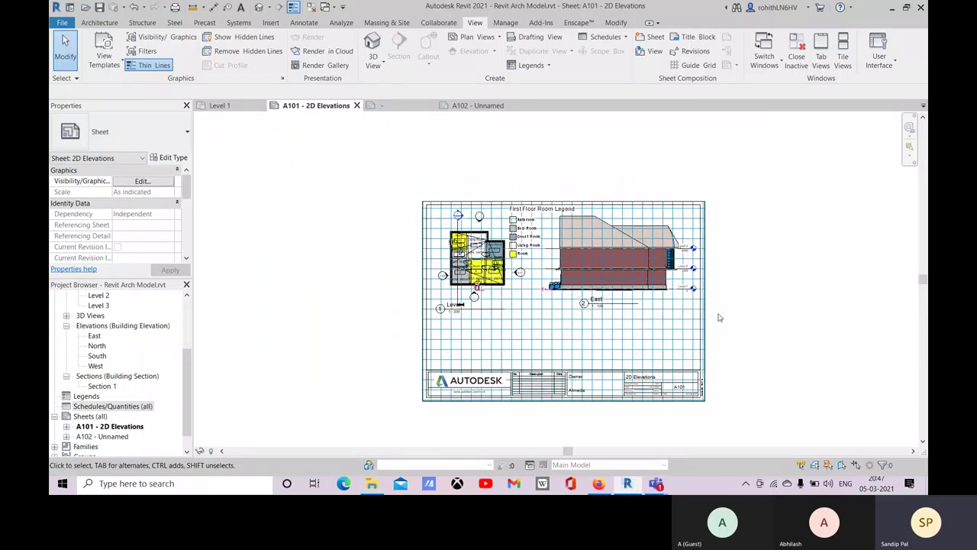
scroll(600, 328, "up", 2)
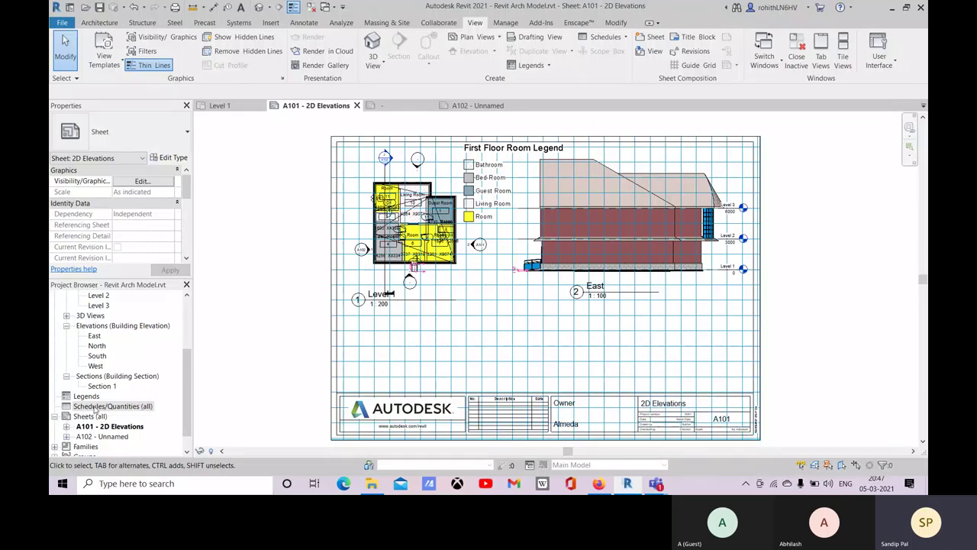
Create a new Rooms-category schedule named Room Schedule and open its Schedule Properties
right_click(95, 409)
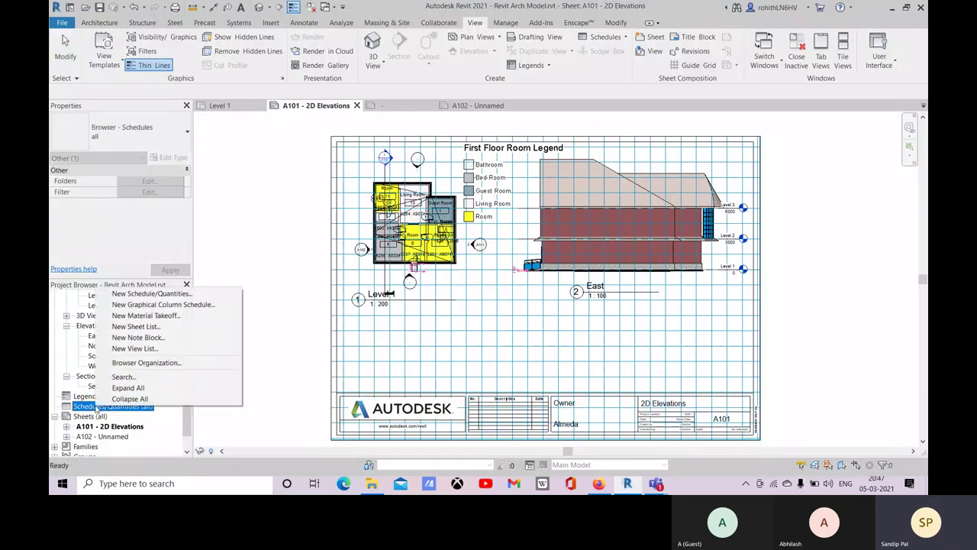
left_click(138, 295)
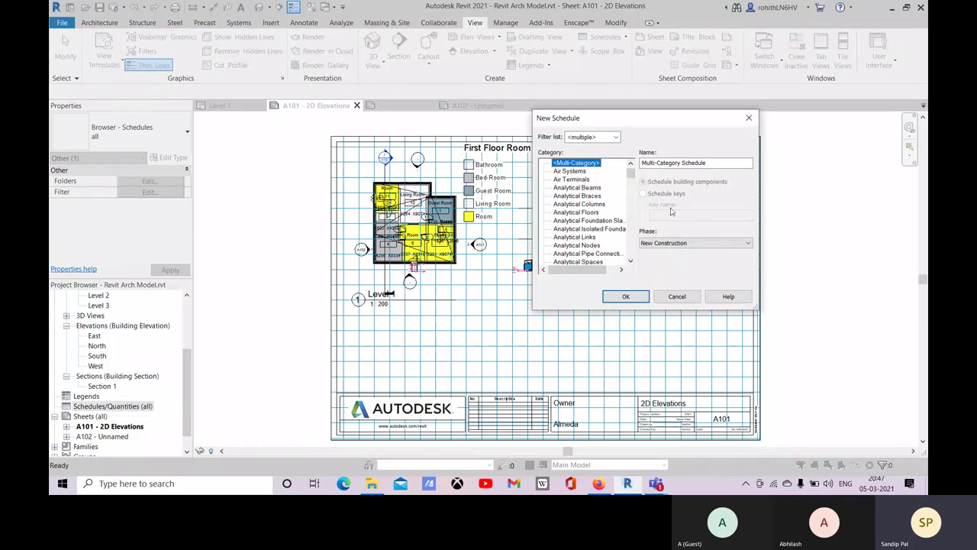
left_click_drag(635, 184, 624, 238)
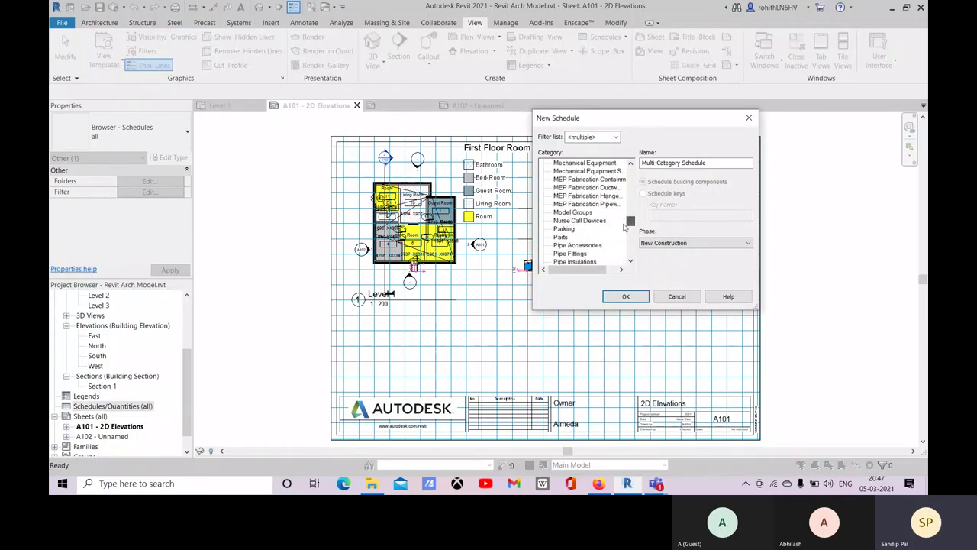
left_click(565, 221)
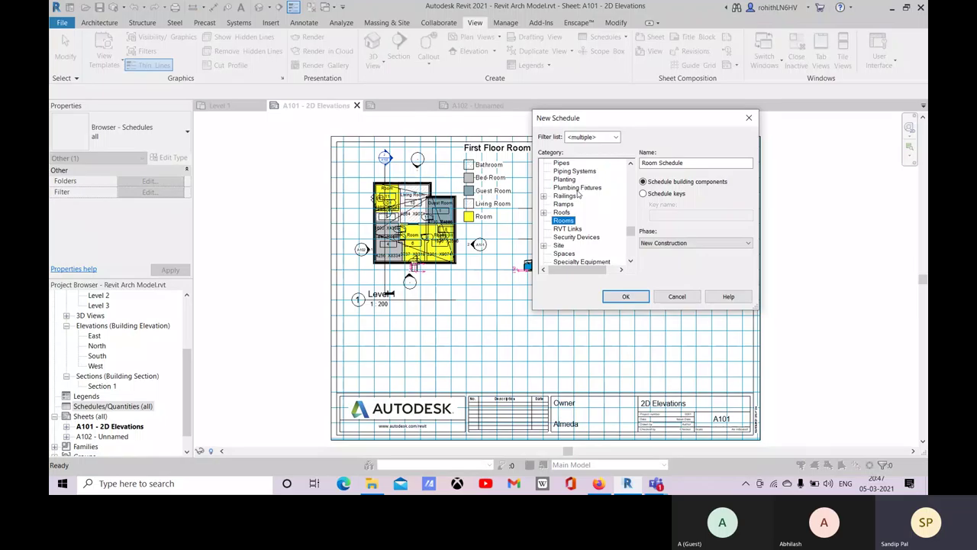
key("Return")
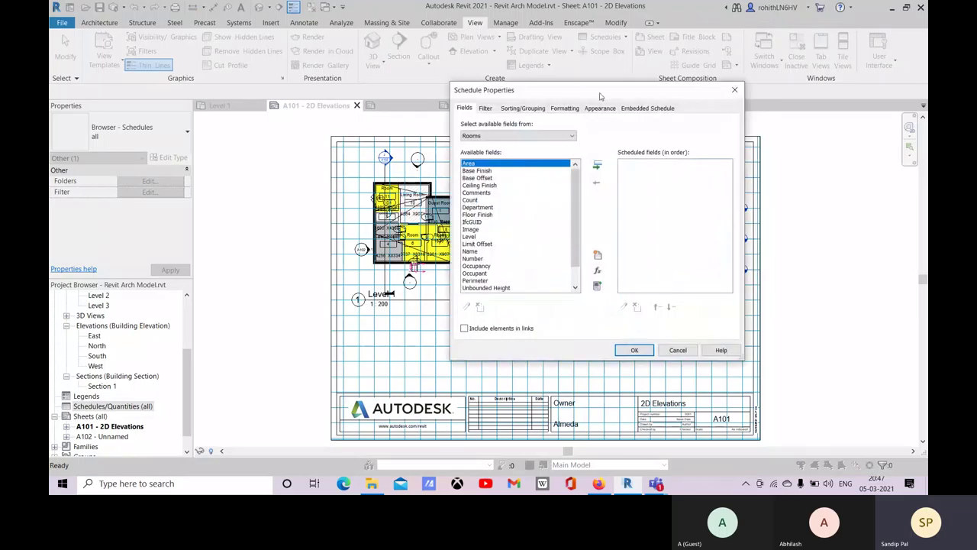
Add the Area and Level room fields to the new Room Schedule
left_click_drag(584, 97, 469, 130)
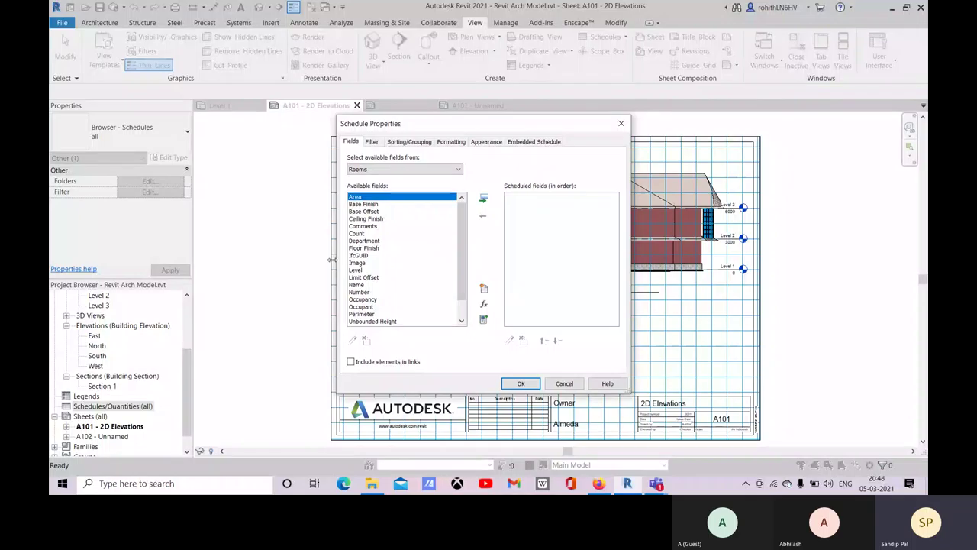
left_click(484, 197)
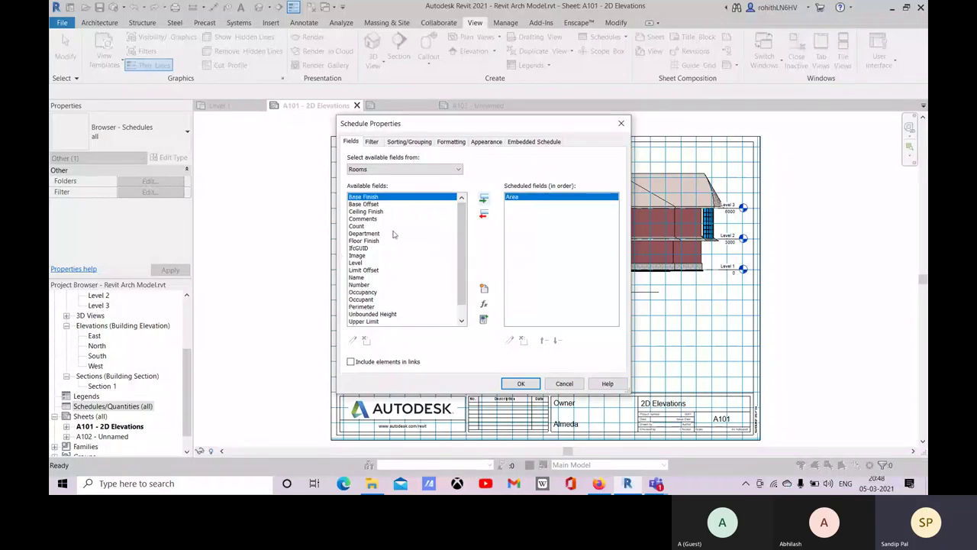
double_click(357, 263)
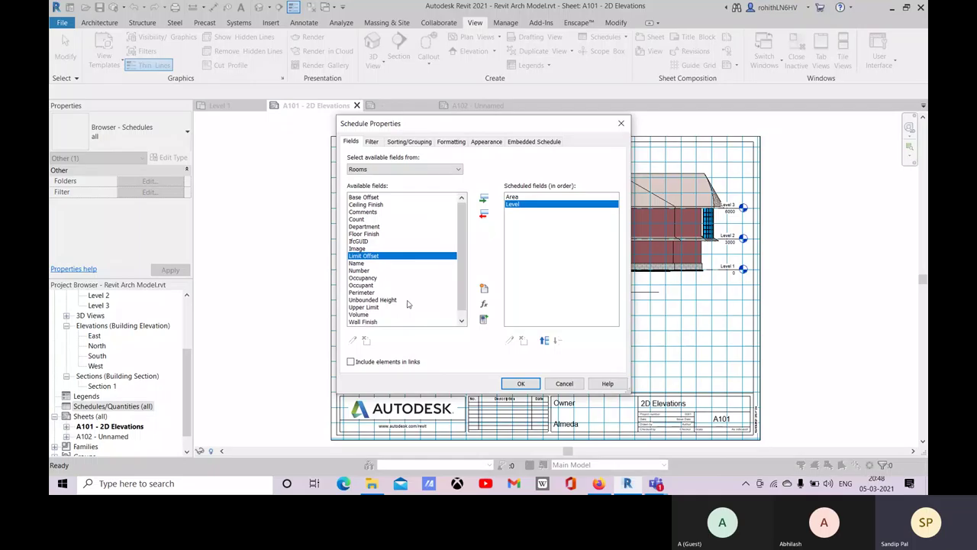
Add Building Name from Project Information, create the schedule, and return to sheet A101
left_click(375, 168)
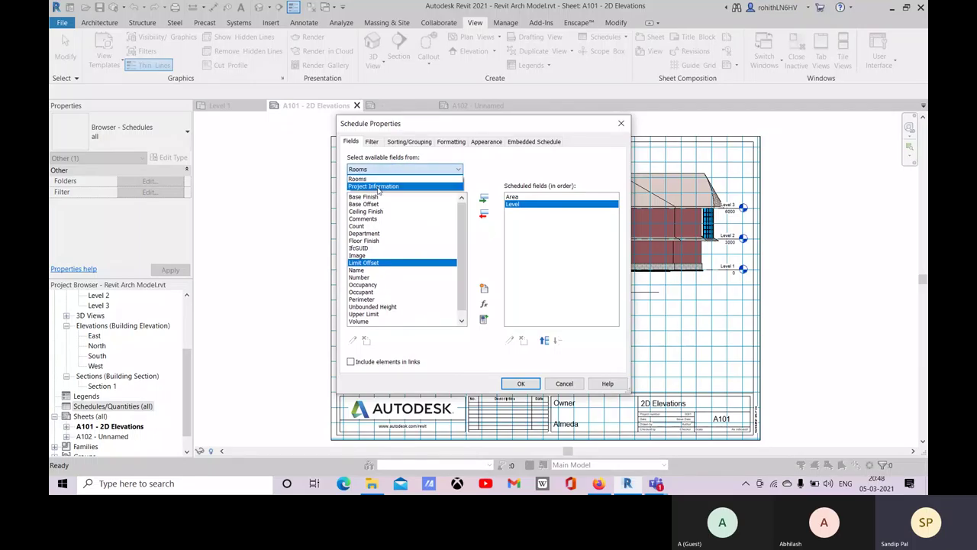
left_click(389, 185)
left_click(365, 204)
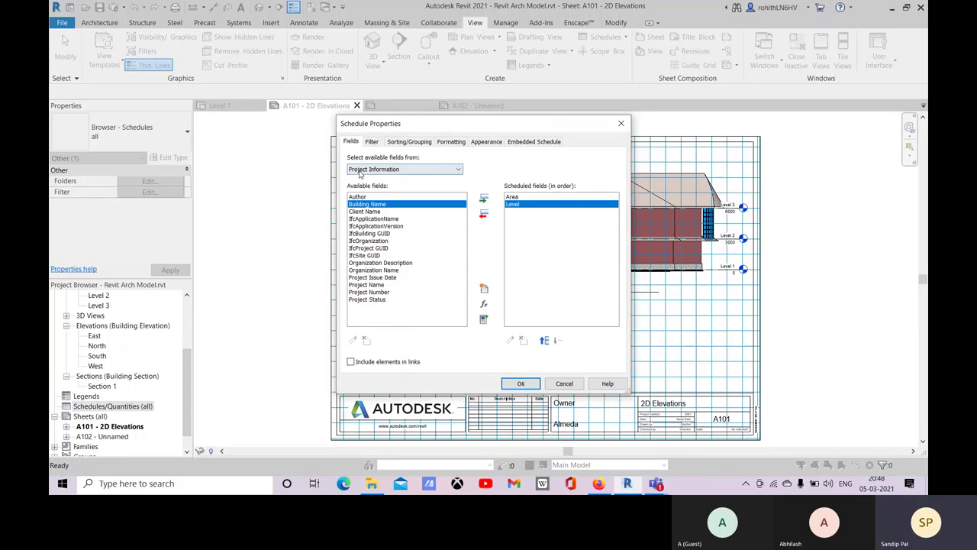
left_click(484, 198)
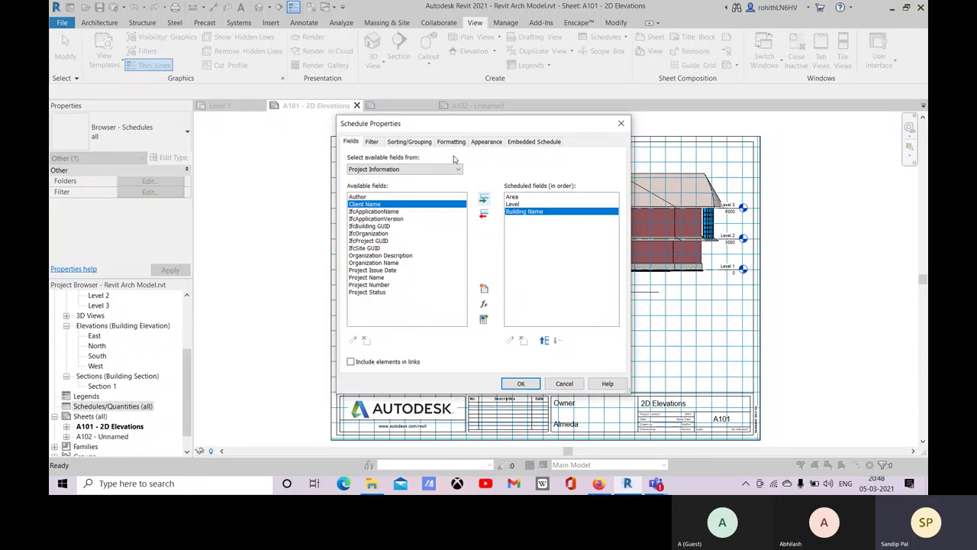
left_click(520, 384)
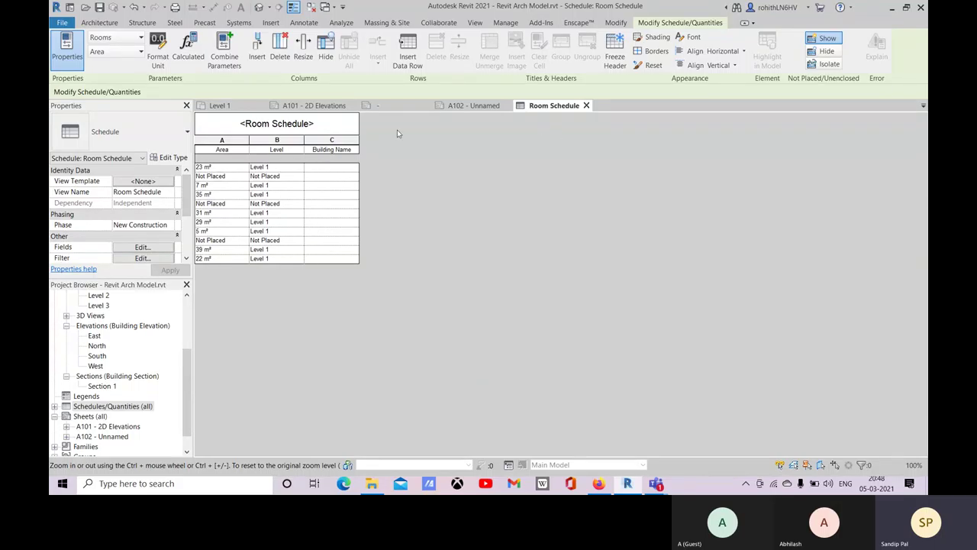
left_click(303, 107)
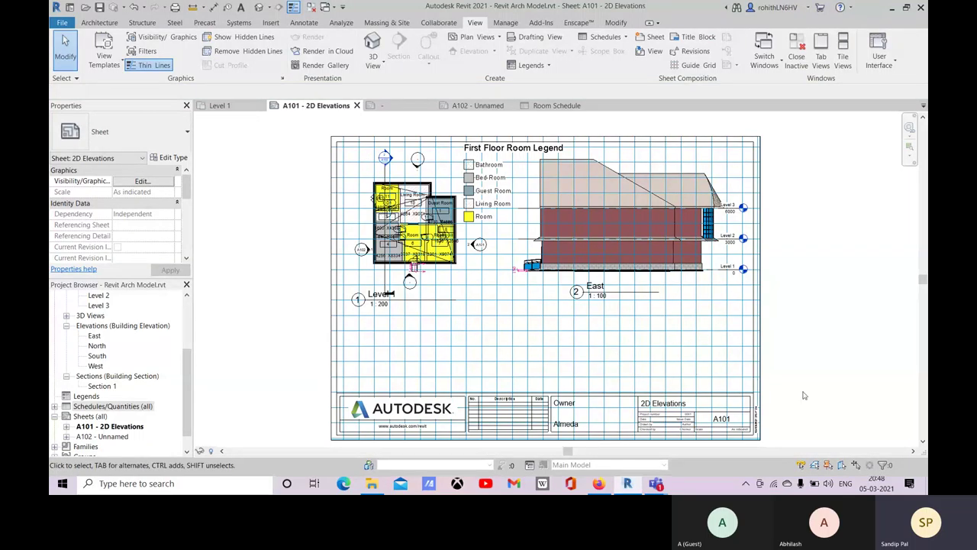
scroll(721, 440, "up", 3)
scroll(672, 438, "up", 2)
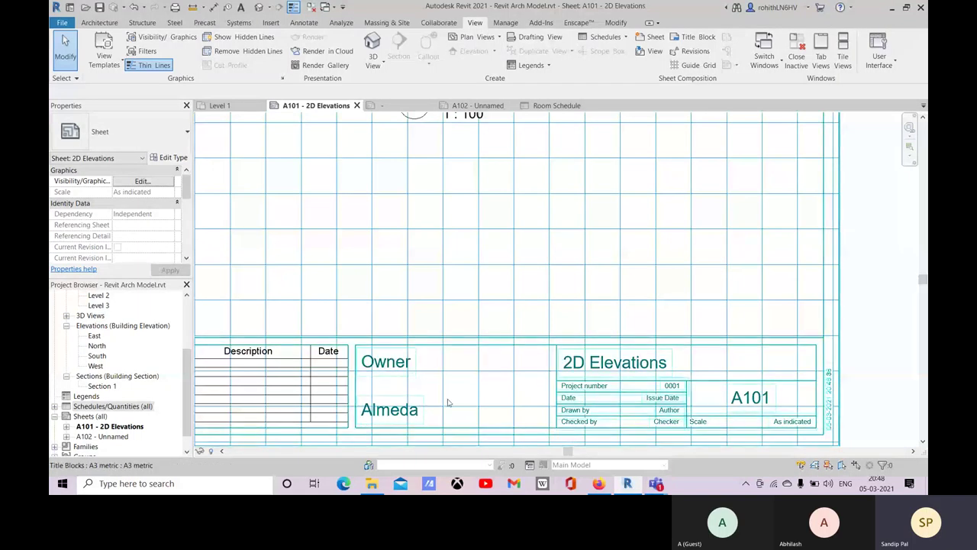
scroll(485, 416, "down", 3)
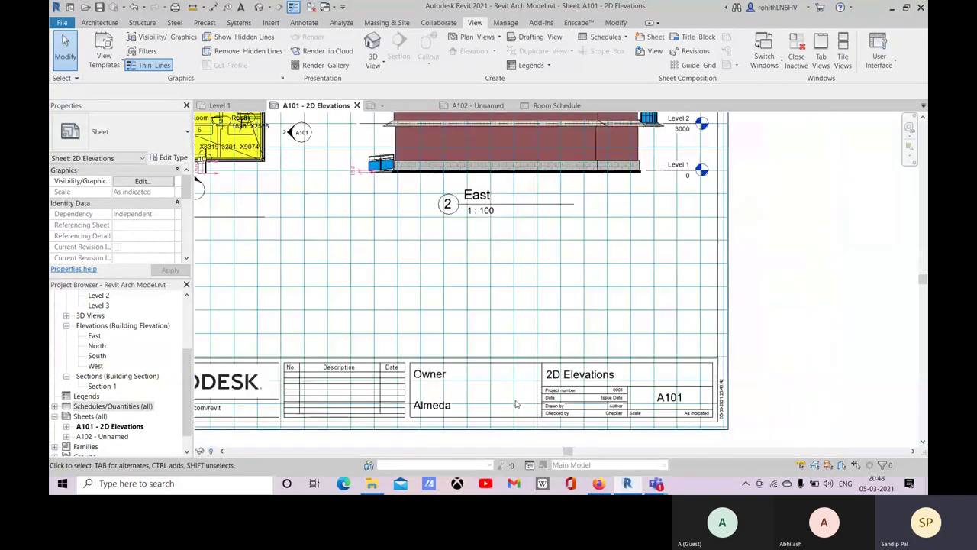
scroll(501, 392, "down", 1)
middle_click_drag(500, 392, 539, 412)
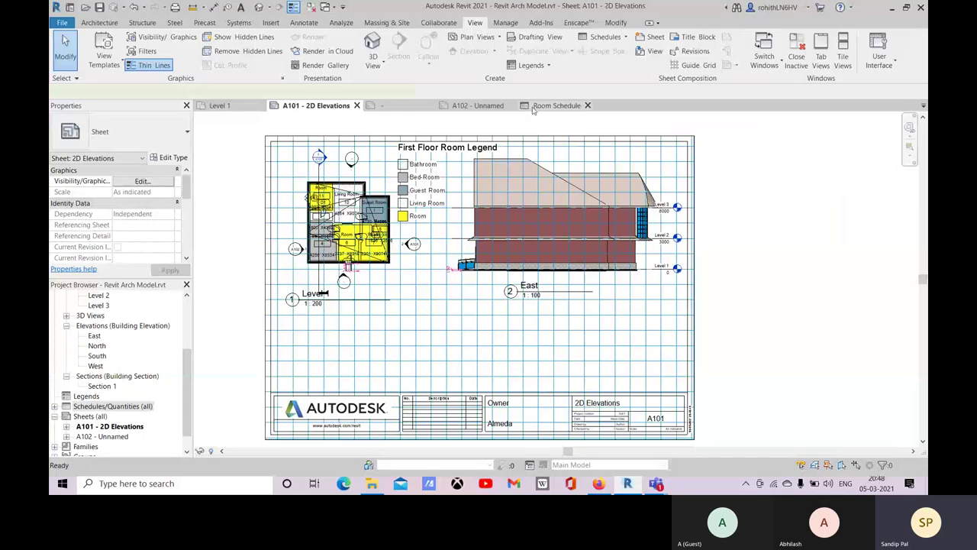
key("ctrl+Tab")
left_click(340, 171)
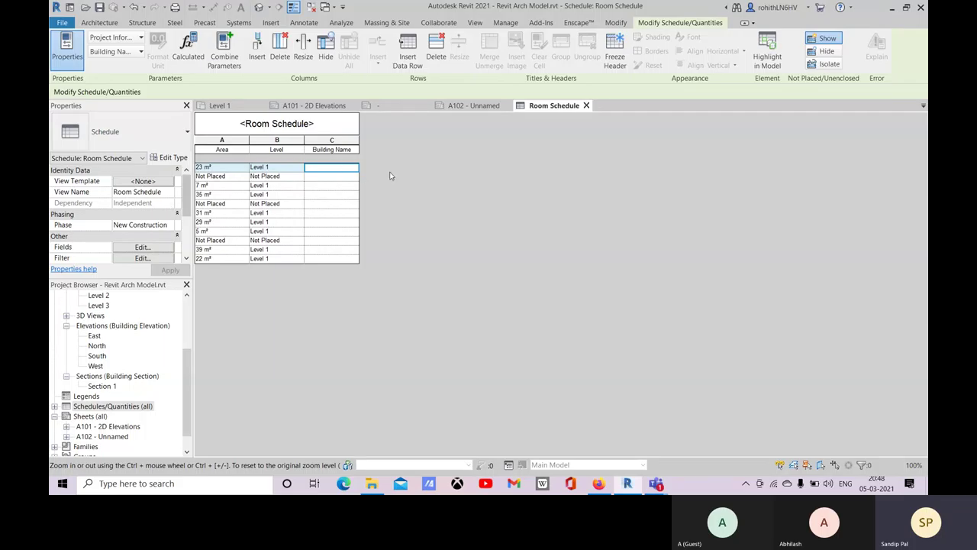
Select the Building Name column and try hiding Not Placed/Unenclosed rooms, leaving them shown
left_click(341, 180)
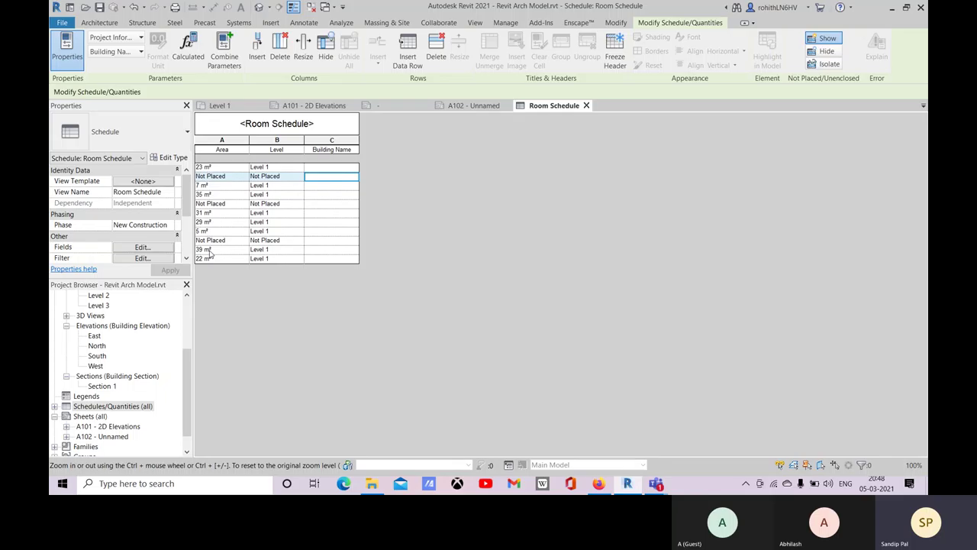
scroll(122, 232, "down", 1)
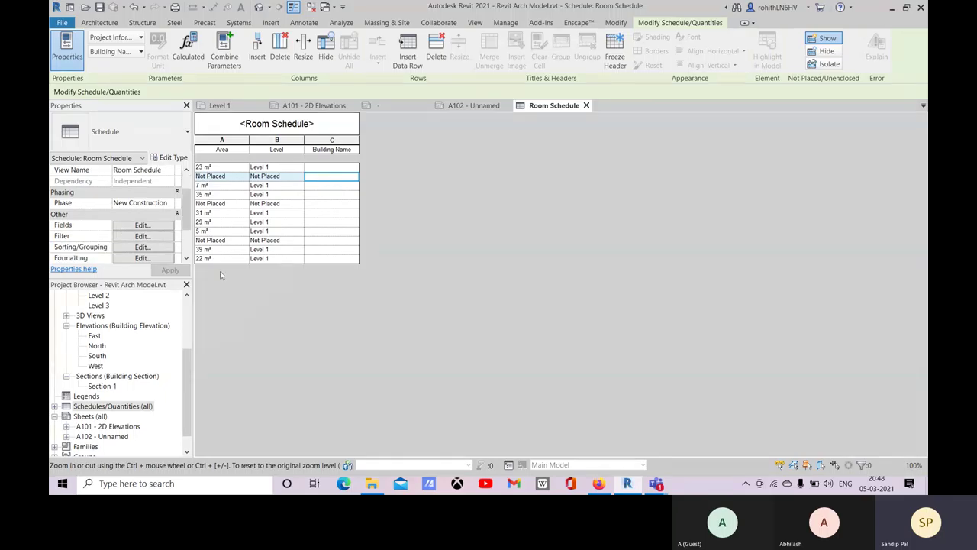
scroll(140, 262, "down", 2)
scroll(140, 262, "up", 3)
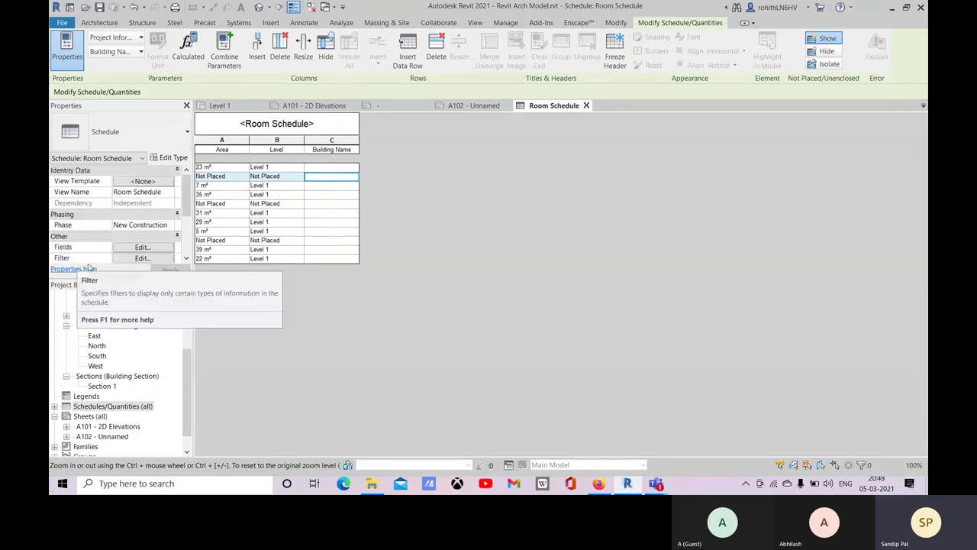
left_click(341, 142)
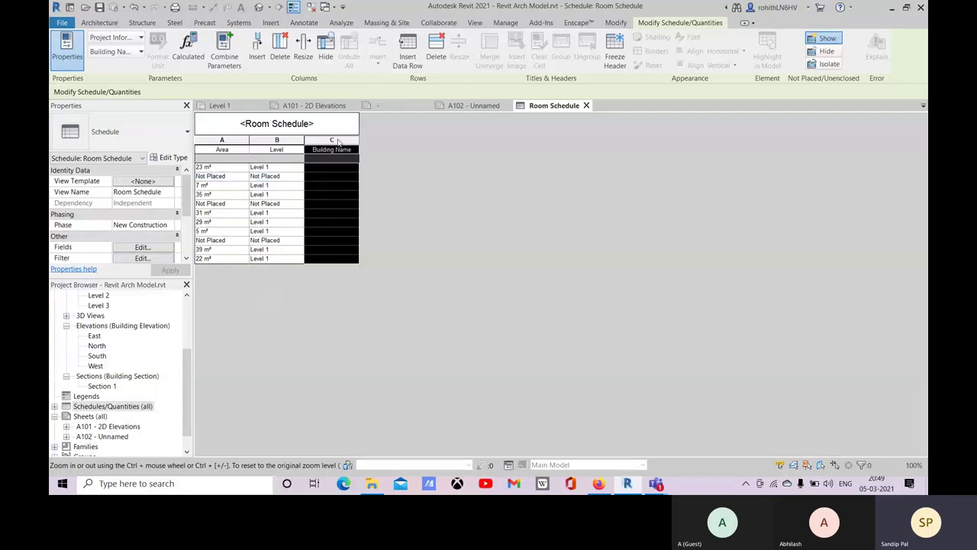
left_click(827, 51)
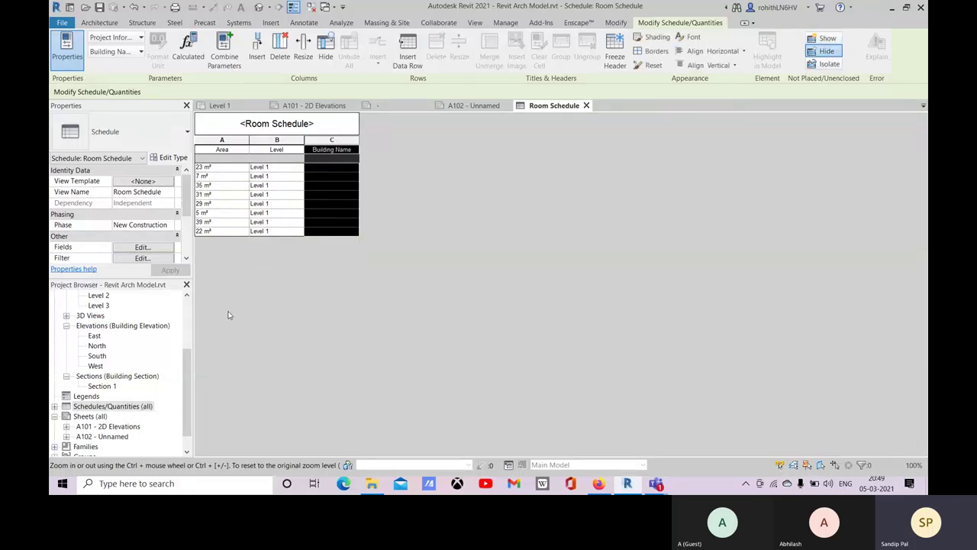
key("ctrl+z")
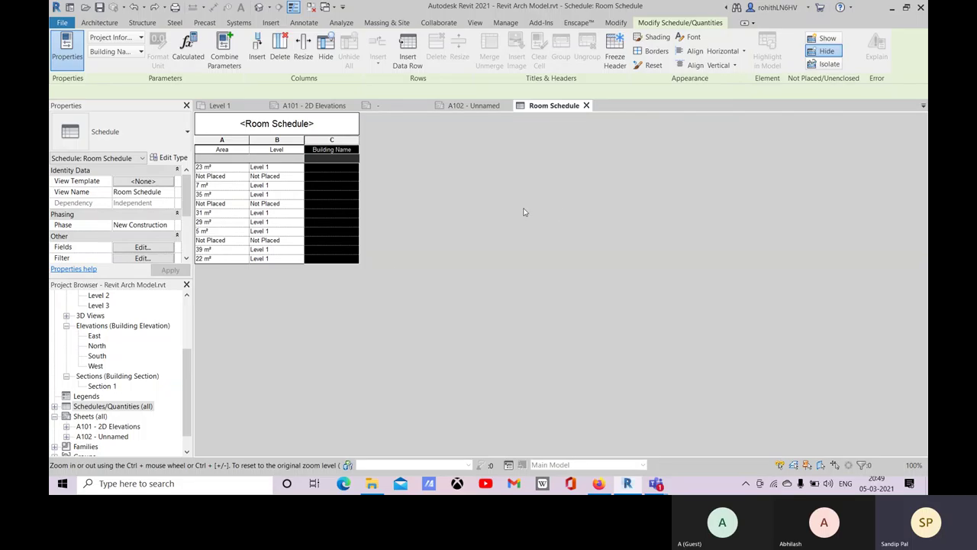
left_click(336, 177)
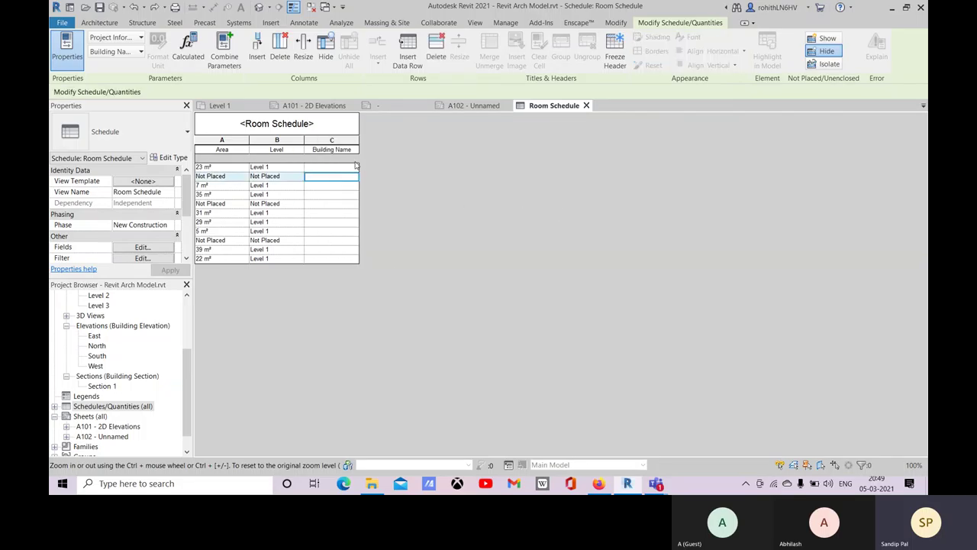
left_click(332, 142)
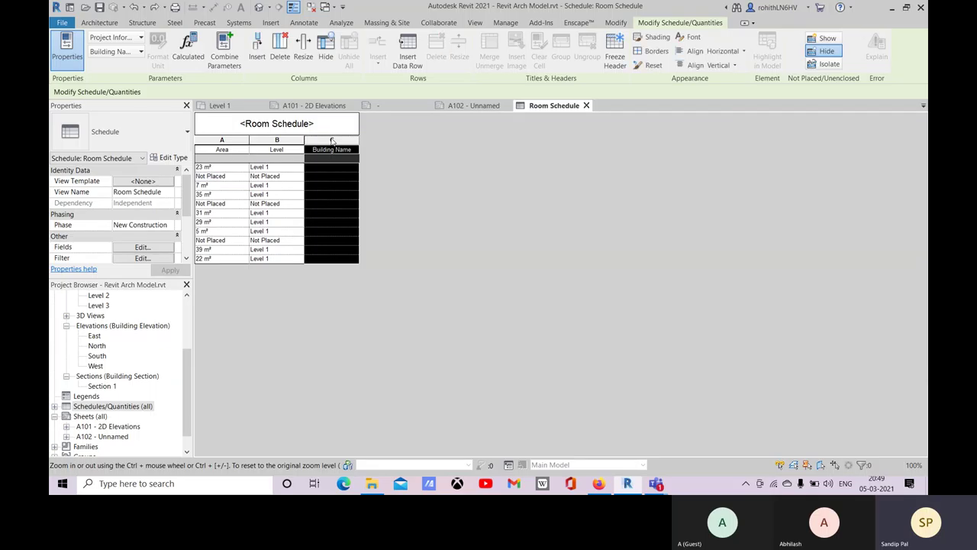
left_click(829, 52)
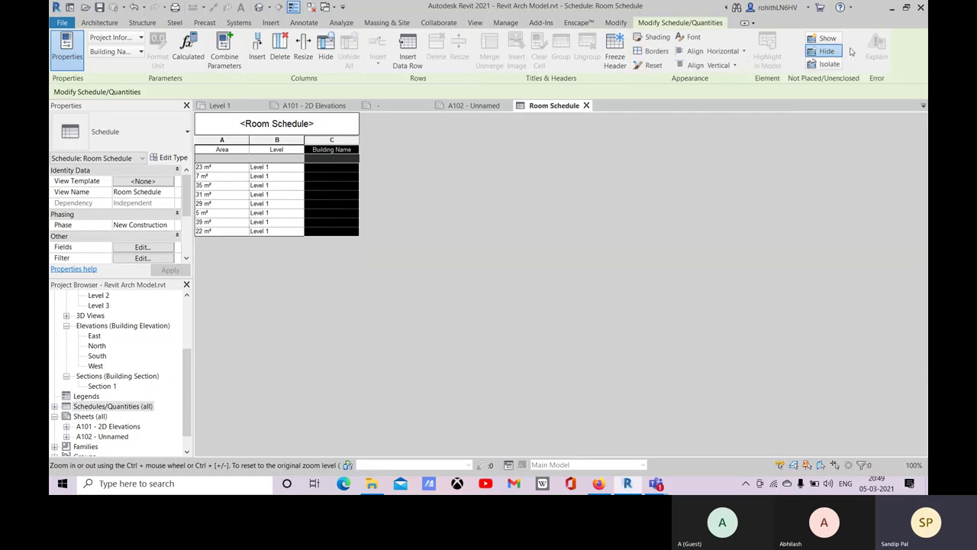
left_click(834, 42)
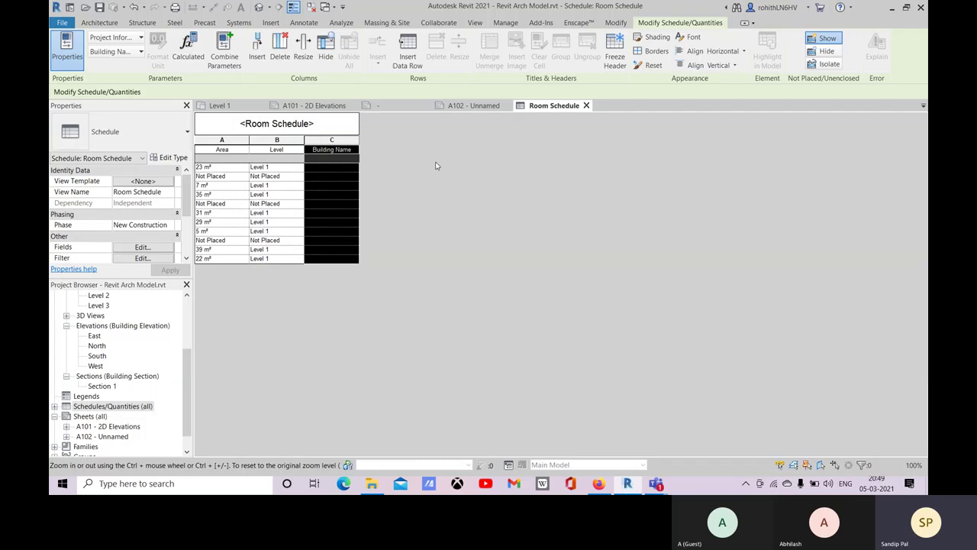
Hide the Building Name column so only Area and Level remain
right_click(351, 144)
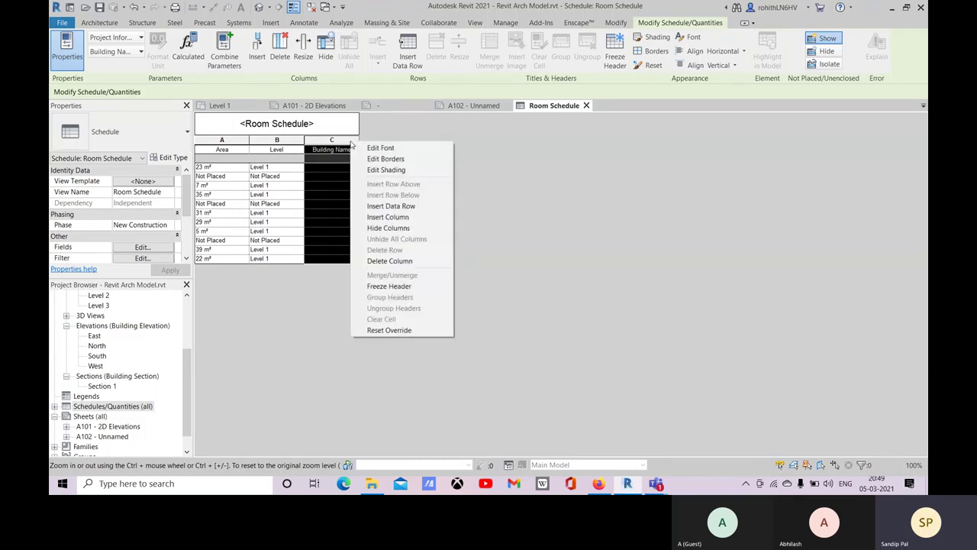
left_click(389, 228)
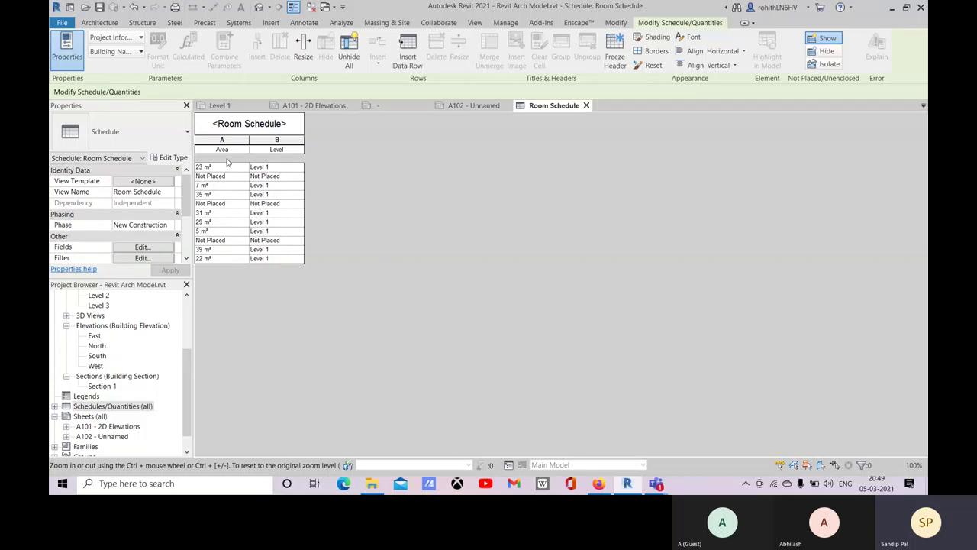
scroll(113, 254, "down", 3)
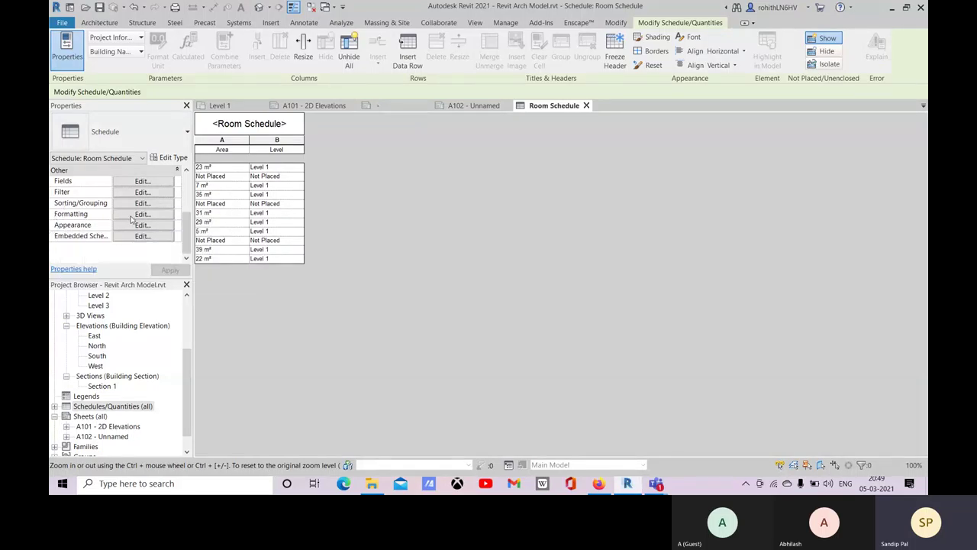
Set the Area field to Calculate totals in the schedule's Formatting settings
left_click(133, 215)
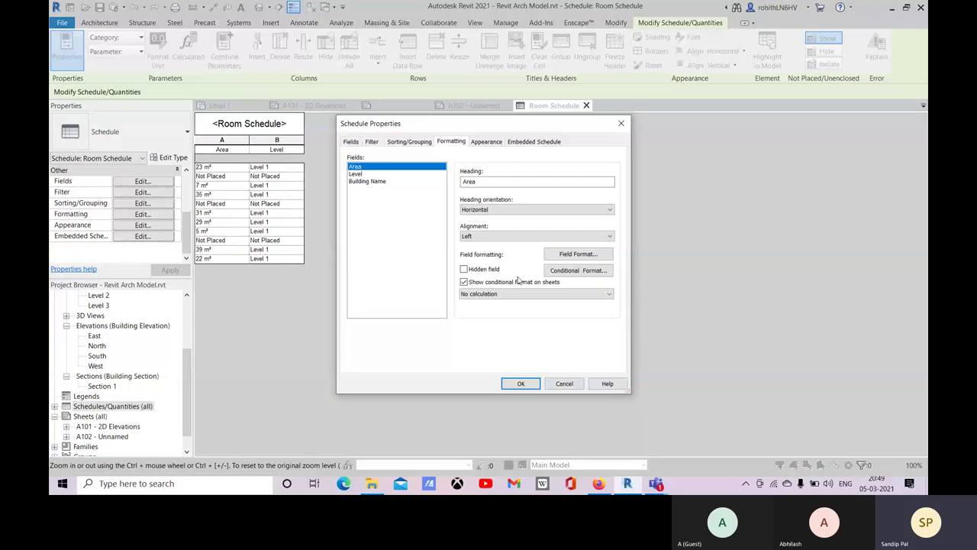
left_click(493, 293)
left_click(483, 311)
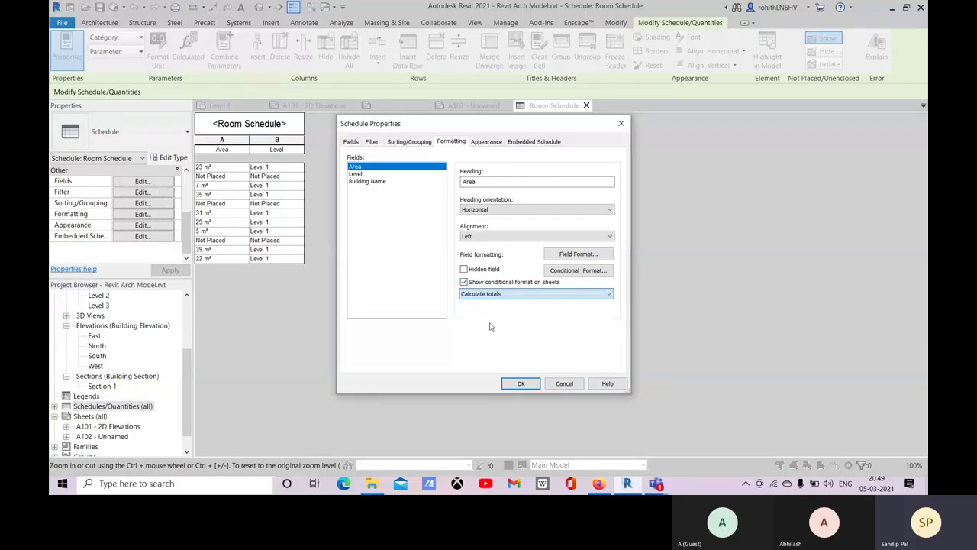
Enable Grand totals showing Totals only, apply, and return to sheet A101
left_click(406, 142)
left_click(351, 295)
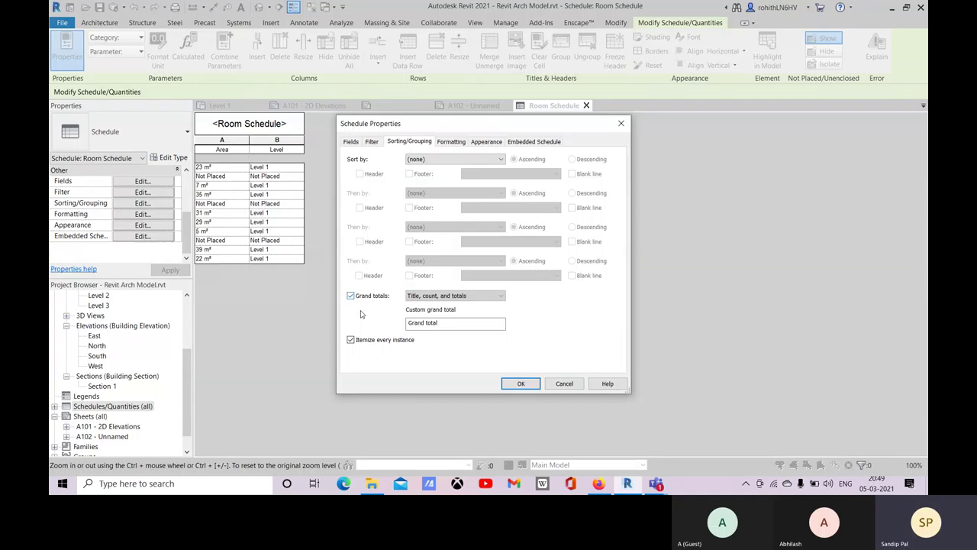
left_click(478, 300)
left_click(447, 327)
left_click(521, 384)
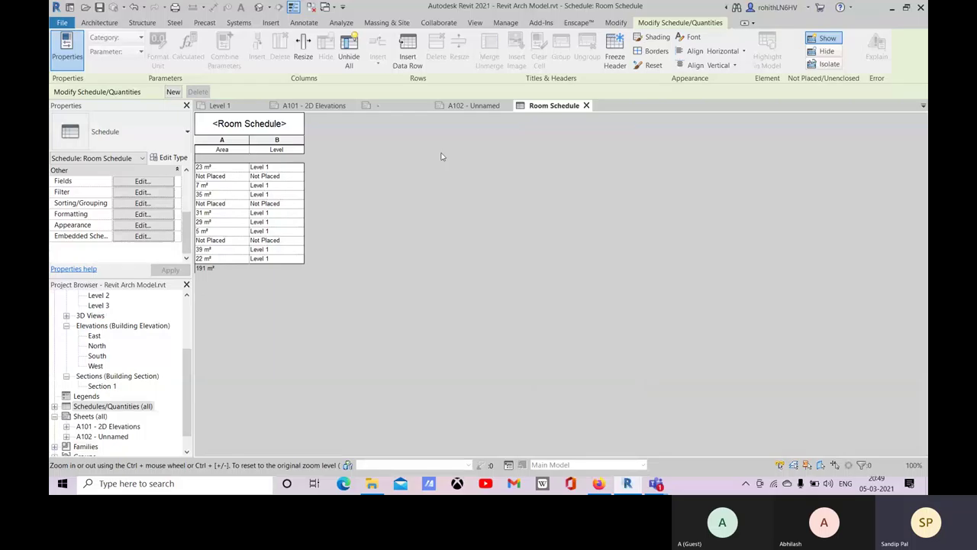
left_click(294, 107)
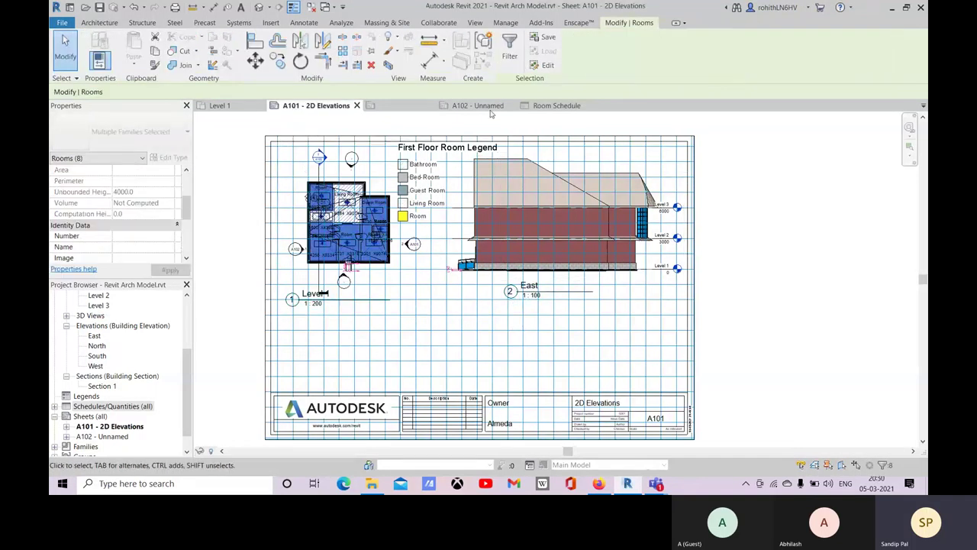
Place the Room Schedule on sheet A102 beside Section 1
left_click(475, 106)
mouse_move(522, 361)
middle_mouse_down()
mouse_move(473, 376)
mouse_move(475, 356)
middle_mouse_up()
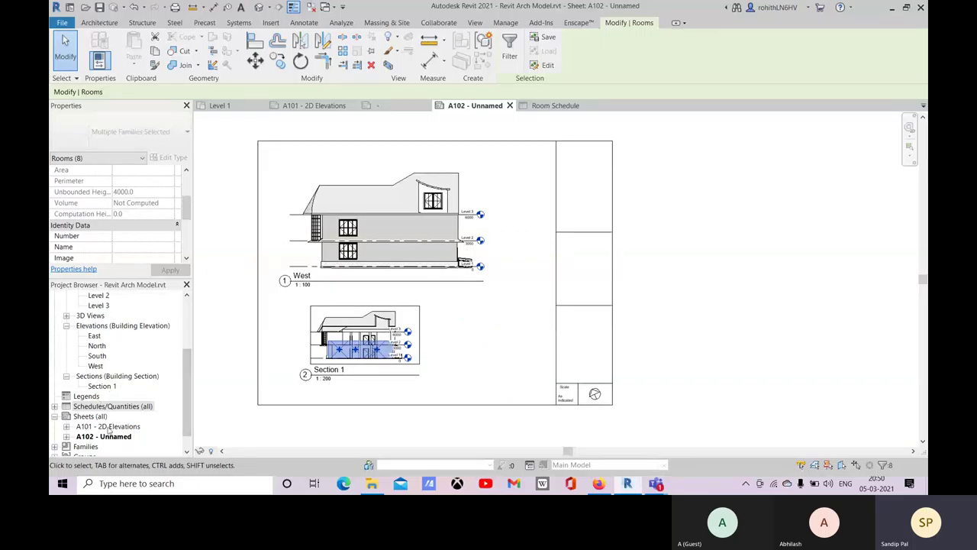
left_click(55, 407)
left_click(95, 416)
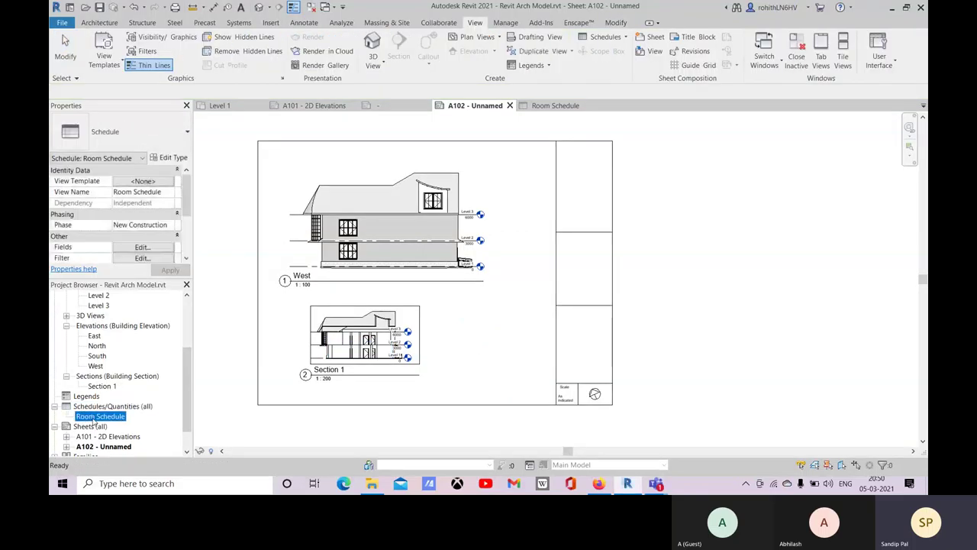
left_click_drag(92, 419, 462, 355)
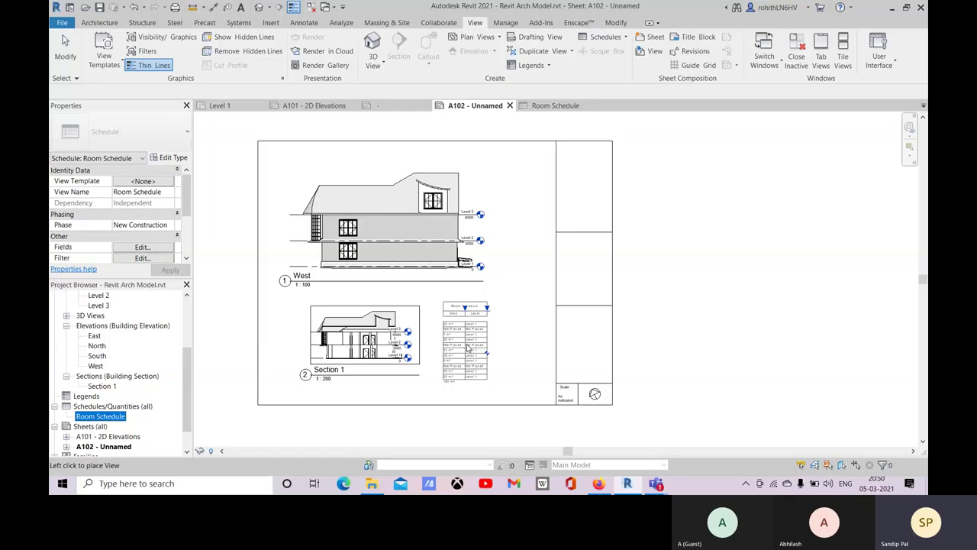
left_click(487, 346)
Reposition the schedule below the West elevation and rejoin its split parts into one table
scroll(535, 332, "up", 3)
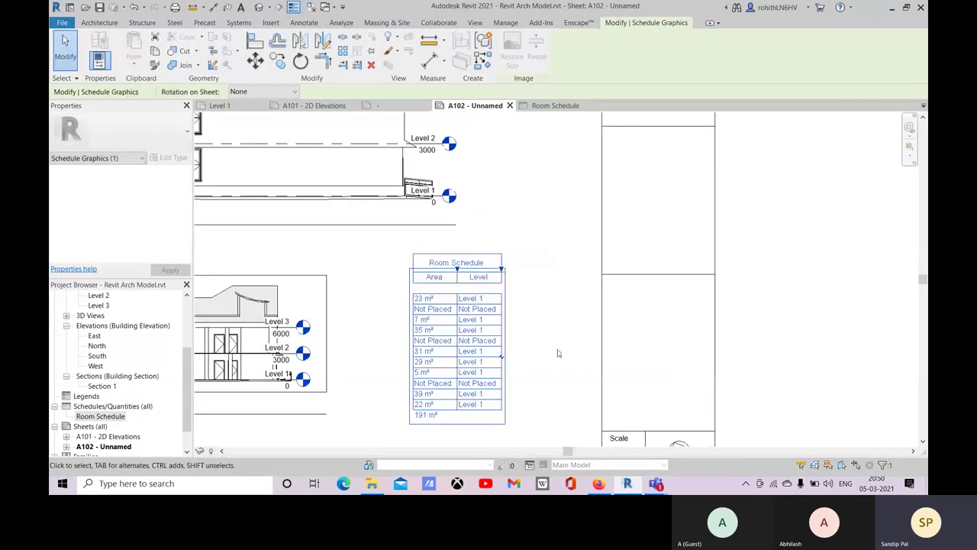
left_click(440, 291)
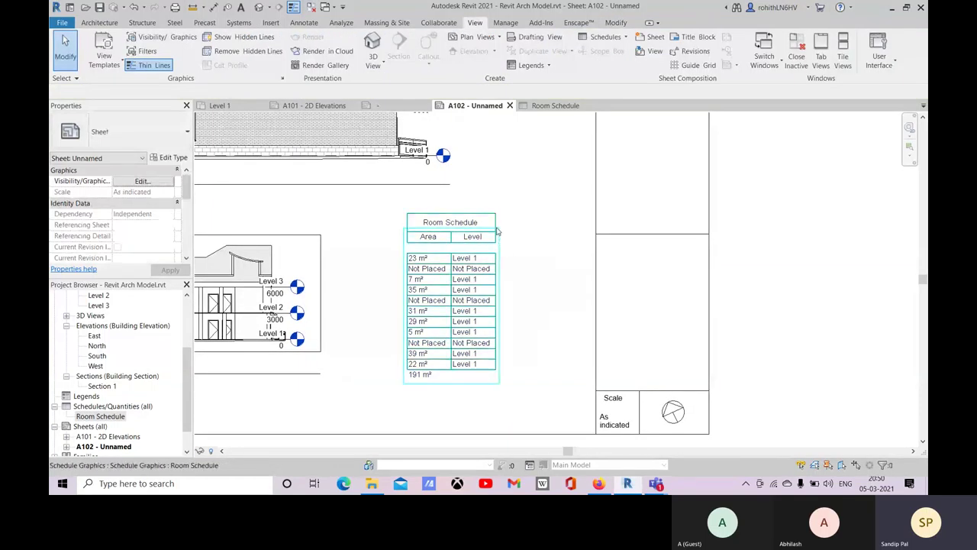
scroll(440, 291, "up", 2)
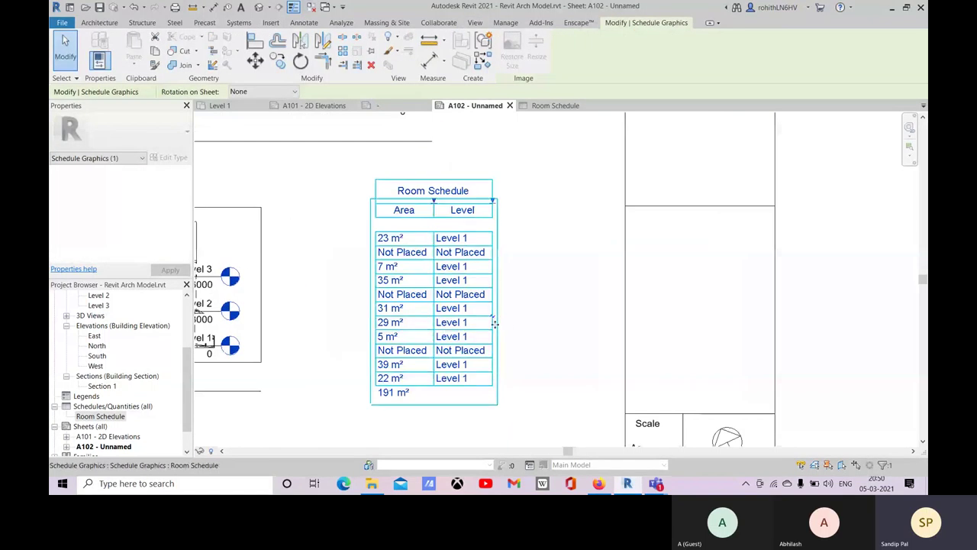
left_click(495, 324)
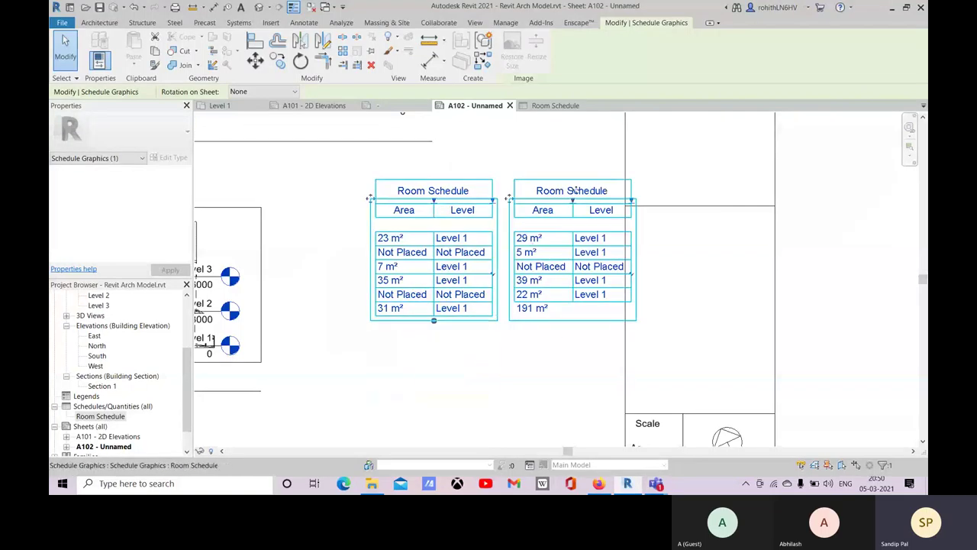
left_click_drag(553, 188, 512, 188)
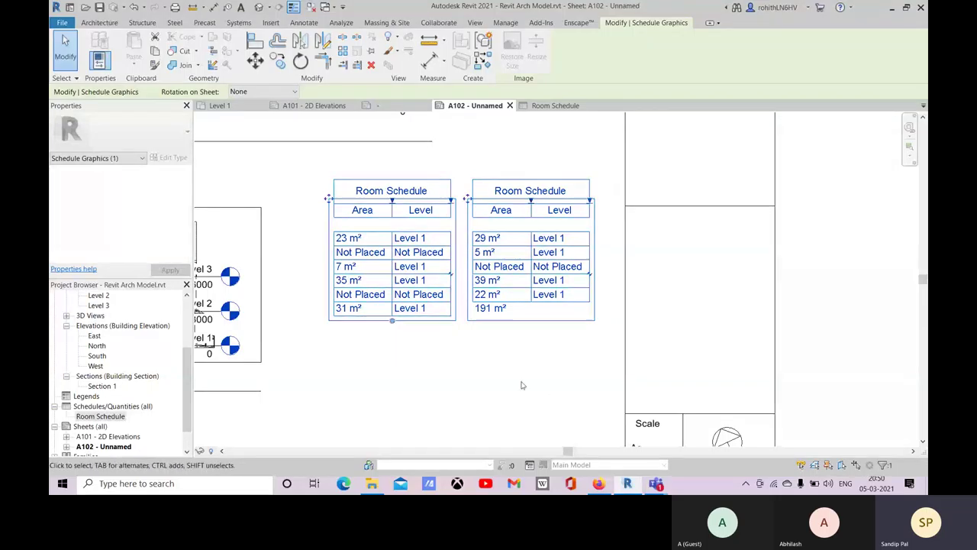
left_click_drag(527, 184, 527, 195)
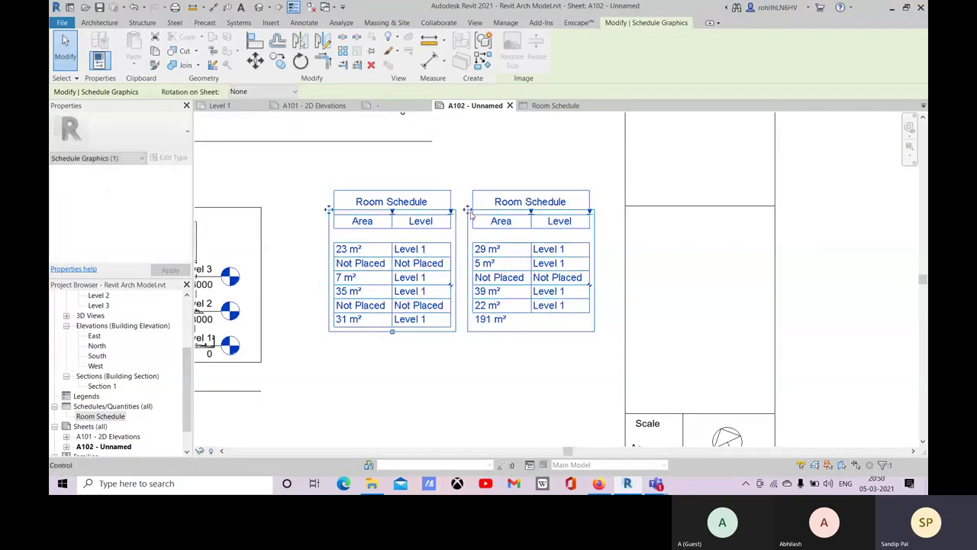
mouse_move(477, 224)
left_mouse_down()
mouse_move(460, 304)
mouse_move(330, 324)
left_mouse_up()
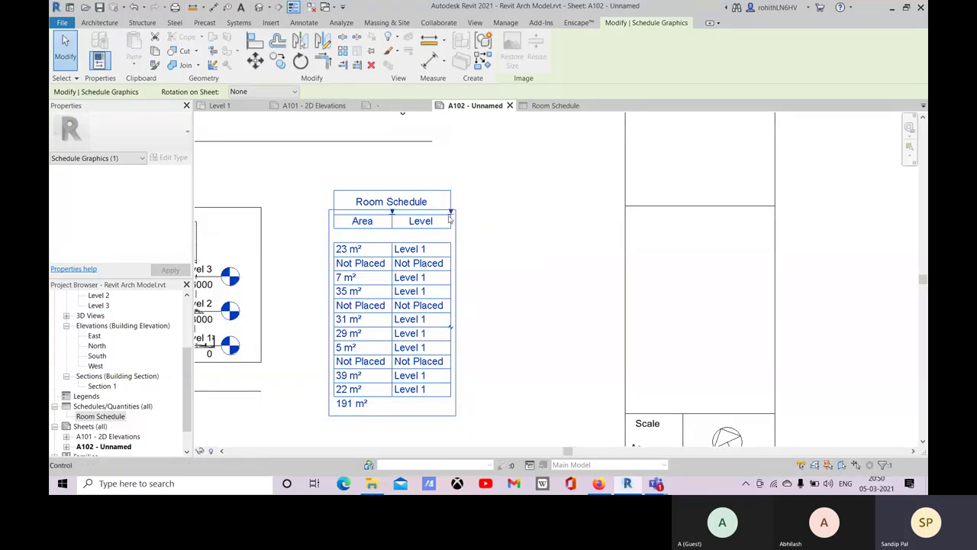
Widen the Level and Area columns of the placed schedule
left_click_drag(451, 213, 498, 211)
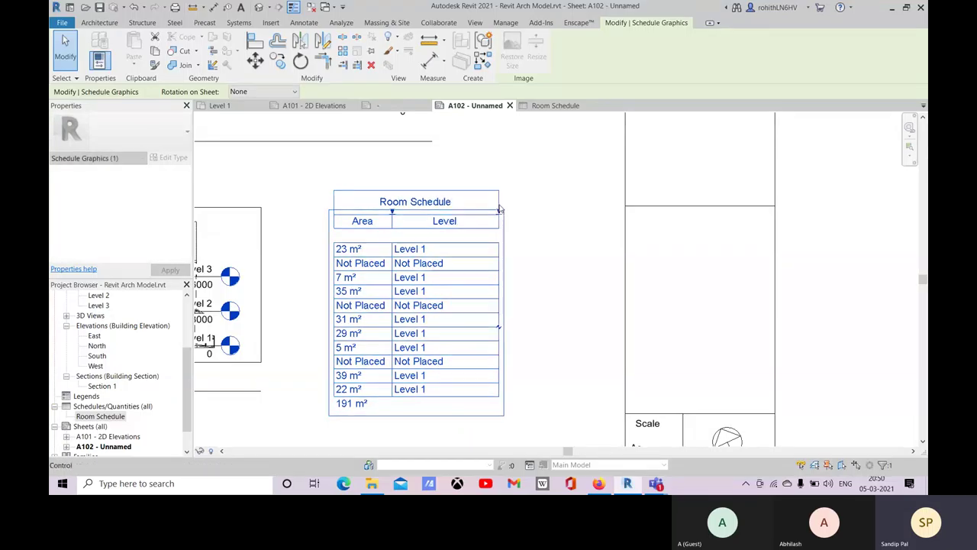
left_click_drag(394, 213, 428, 213)
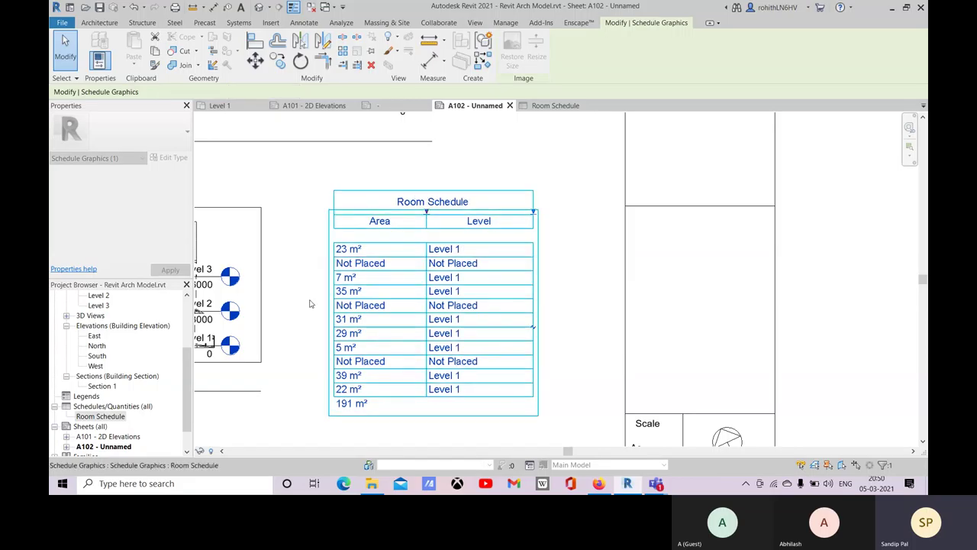
left_click(602, 323)
scroll(602, 323, "down", 3)
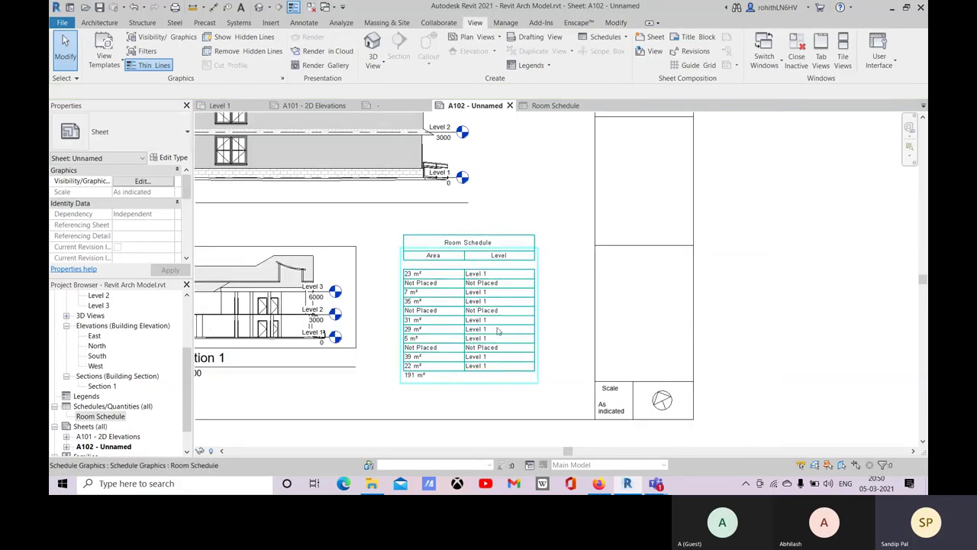
scroll(450, 358, "down", 1)
middle_click_drag(451, 359, 489, 352)
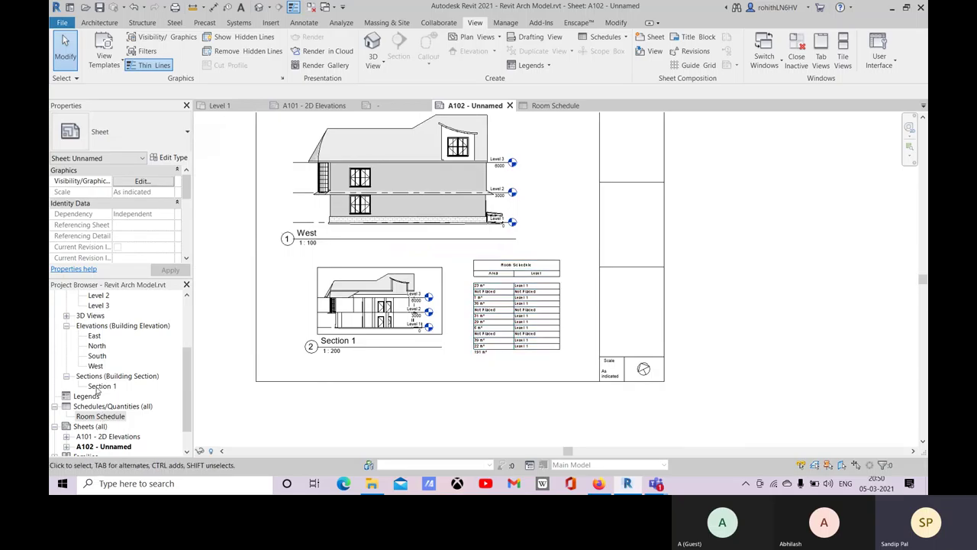
scroll(100, 396, "down", 2)
scroll(105, 395, "down", 2)
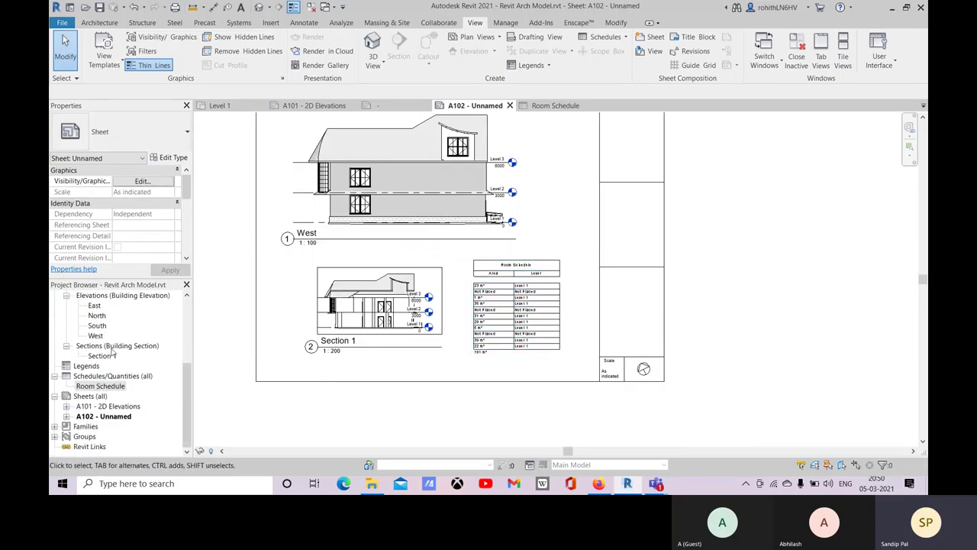
scroll(113, 352, "up", 3)
scroll(113, 351, "up", 3)
scroll(689, 283, "up", 2)
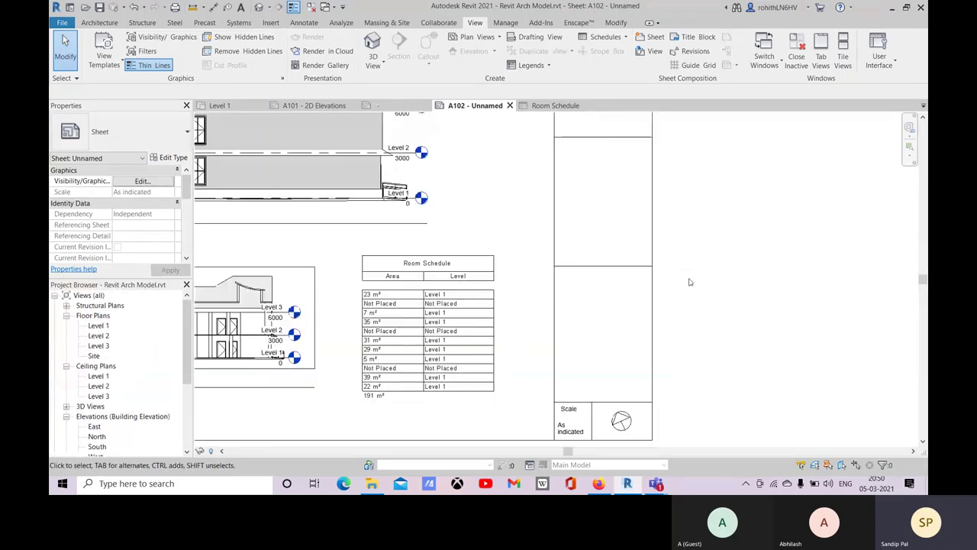
scroll(690, 286, "down", 3)
scroll(688, 305, "down", 1)
scroll(687, 321, "down", 1)
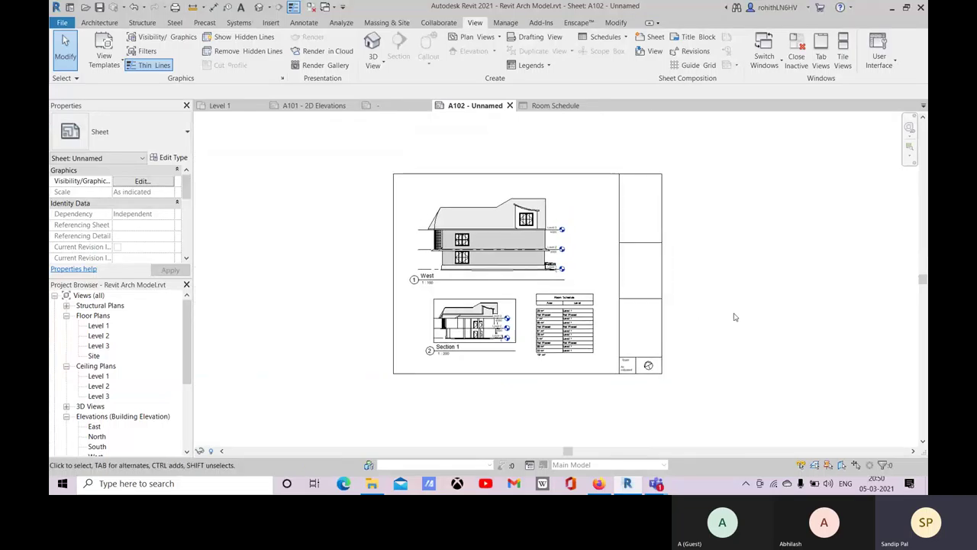
middle_click_drag(729, 331, 713, 344)
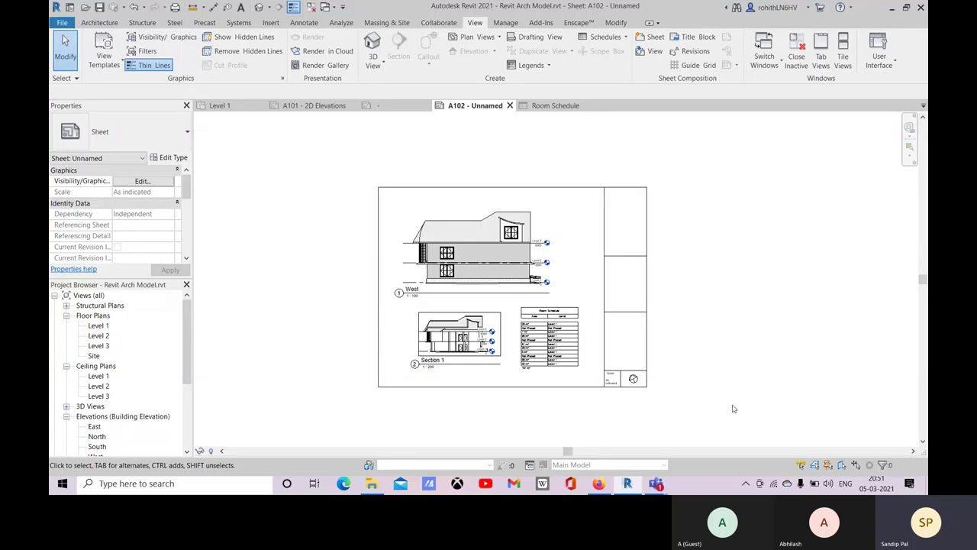
mouse_move(656, 484)
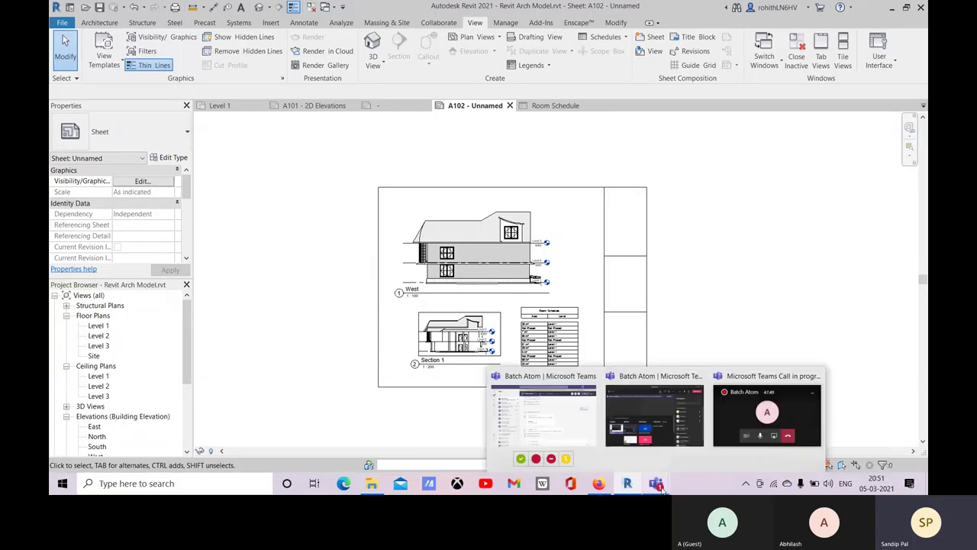
Stop sharing the screen from the Teams call window
left_click(737, 414)
left_click(850, 448)
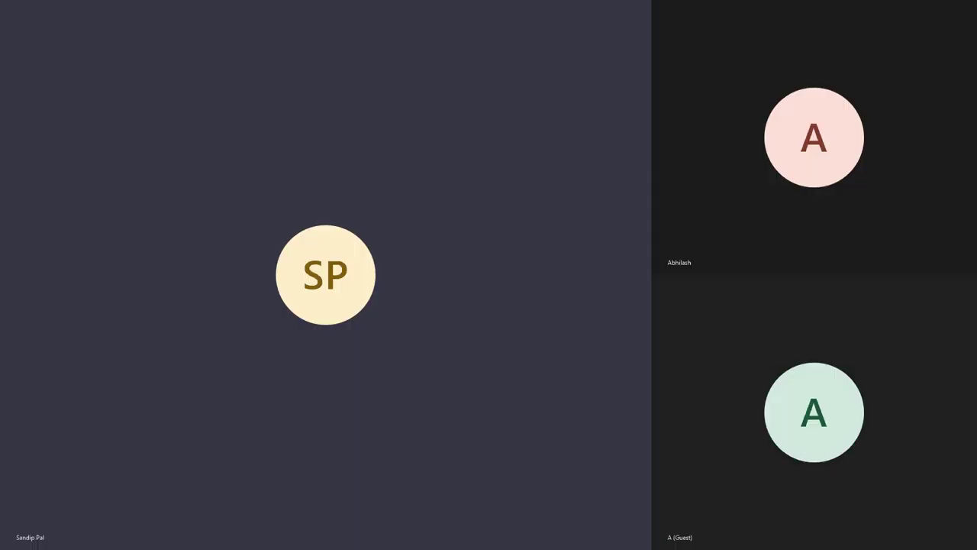